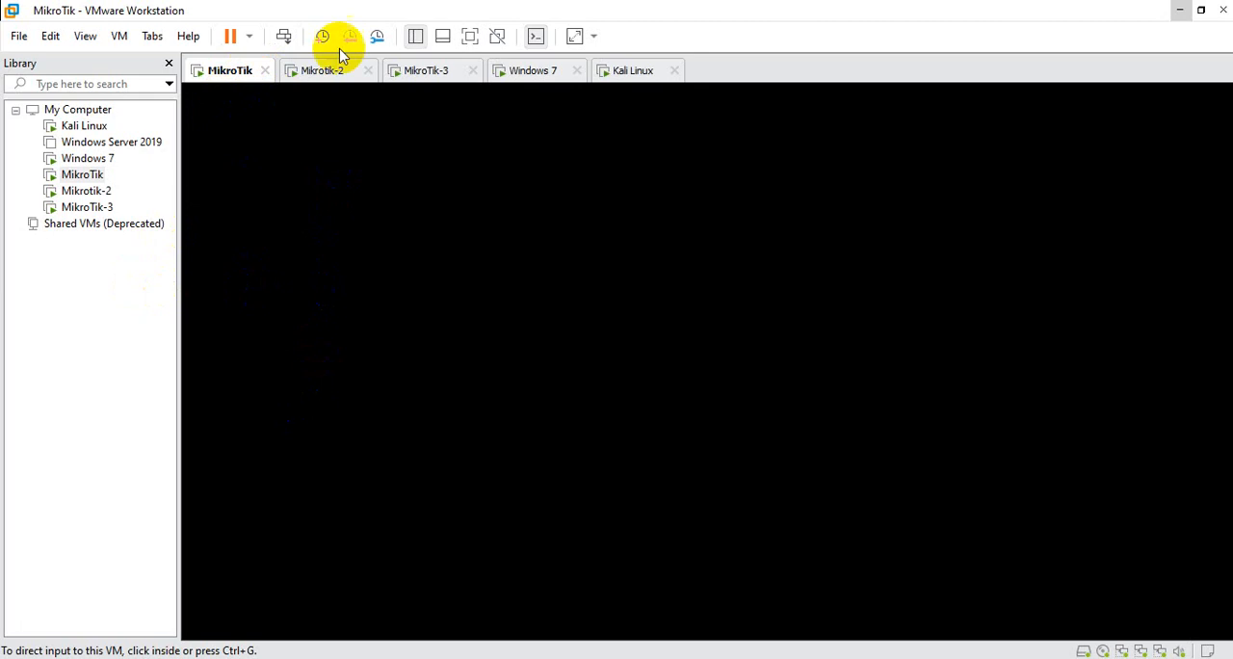
Look through the Mikrotik-2, MikroTik-3, Windows 7 and Kali Linux virtual machines
click(324, 72)
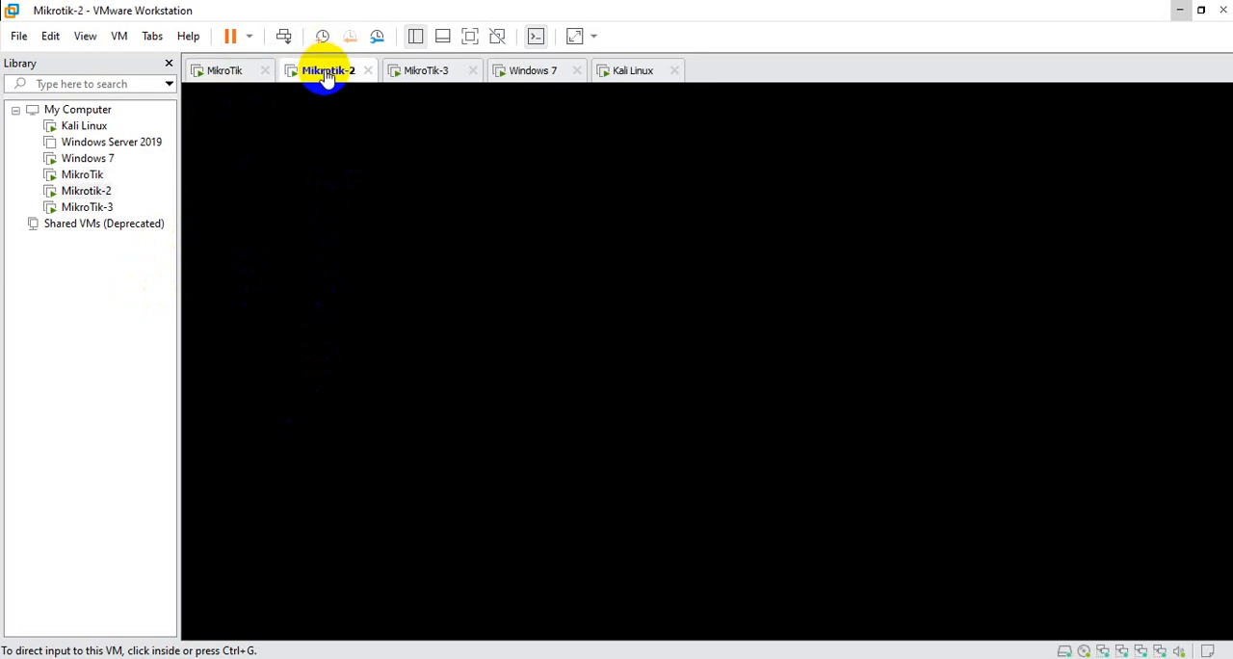
click(431, 73)
click(537, 73)
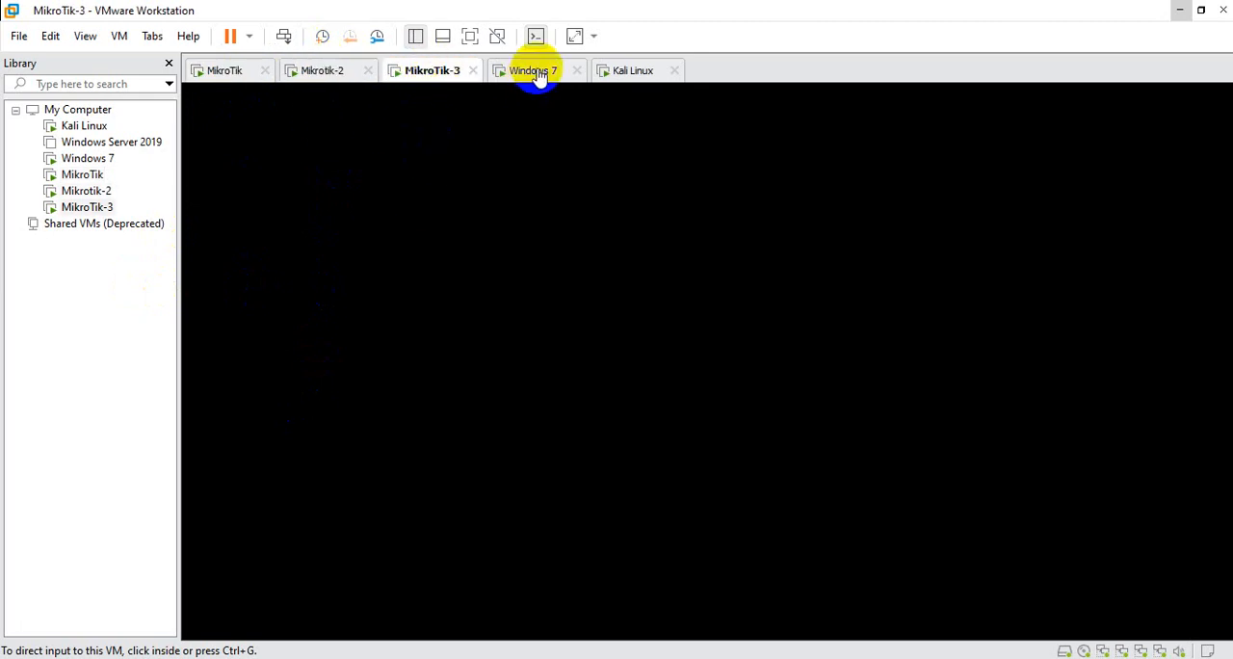
click(644, 77)
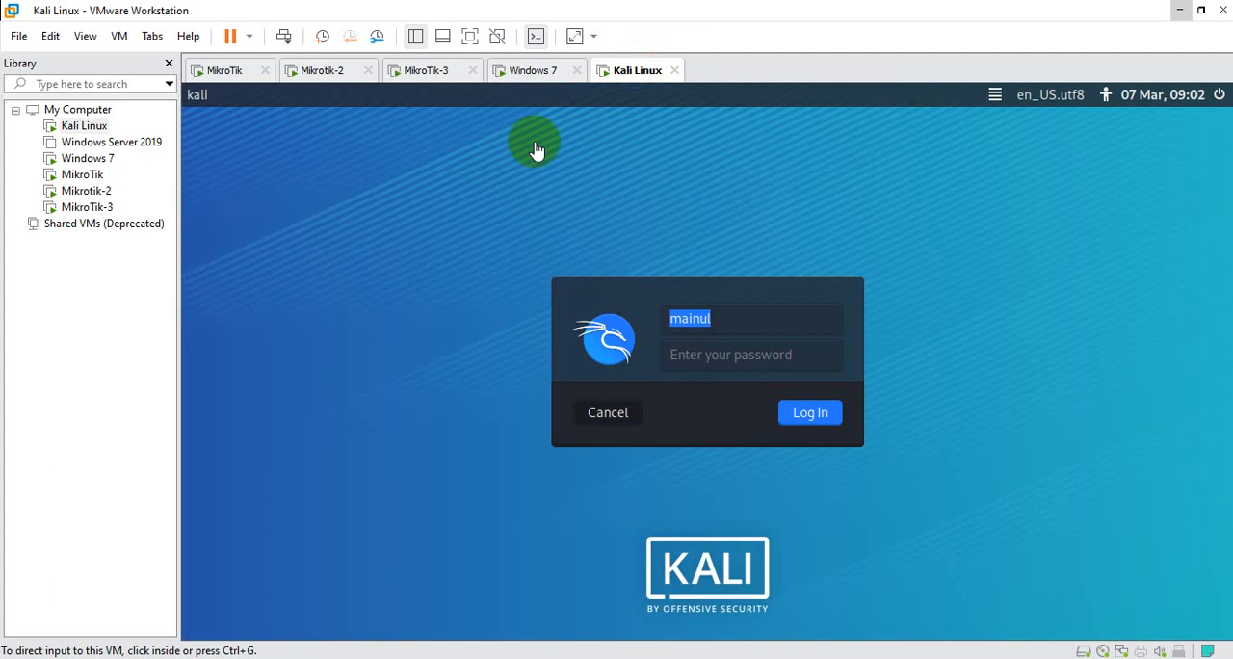
click(529, 68)
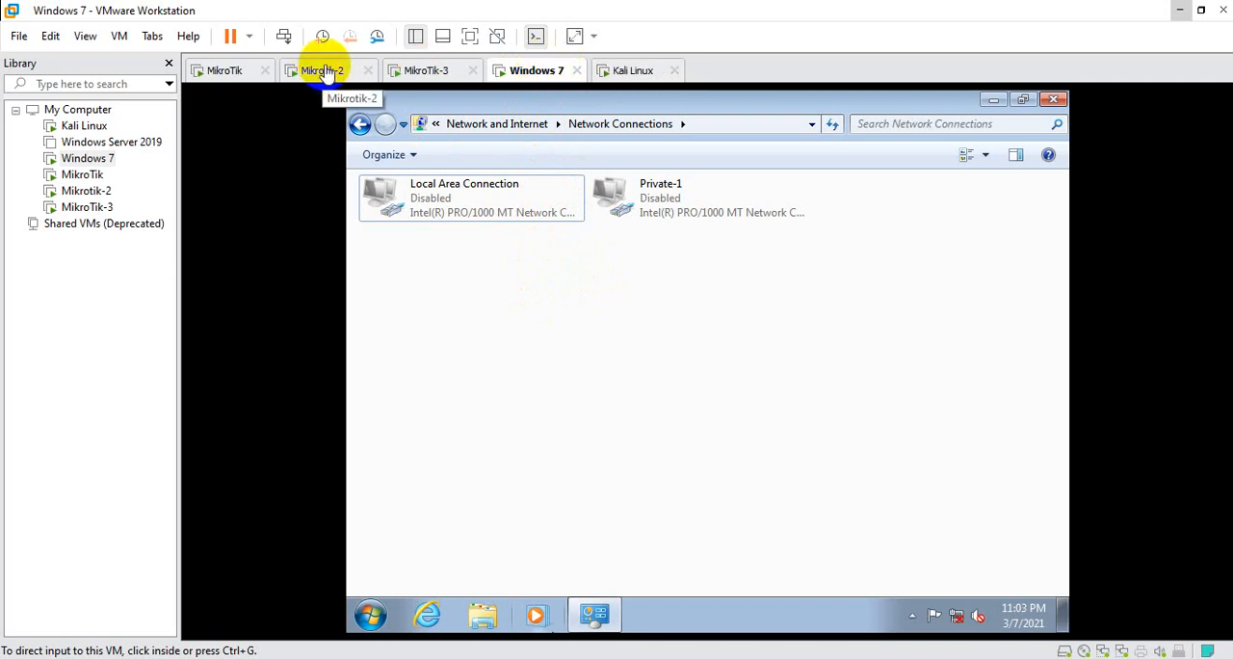
click(628, 74)
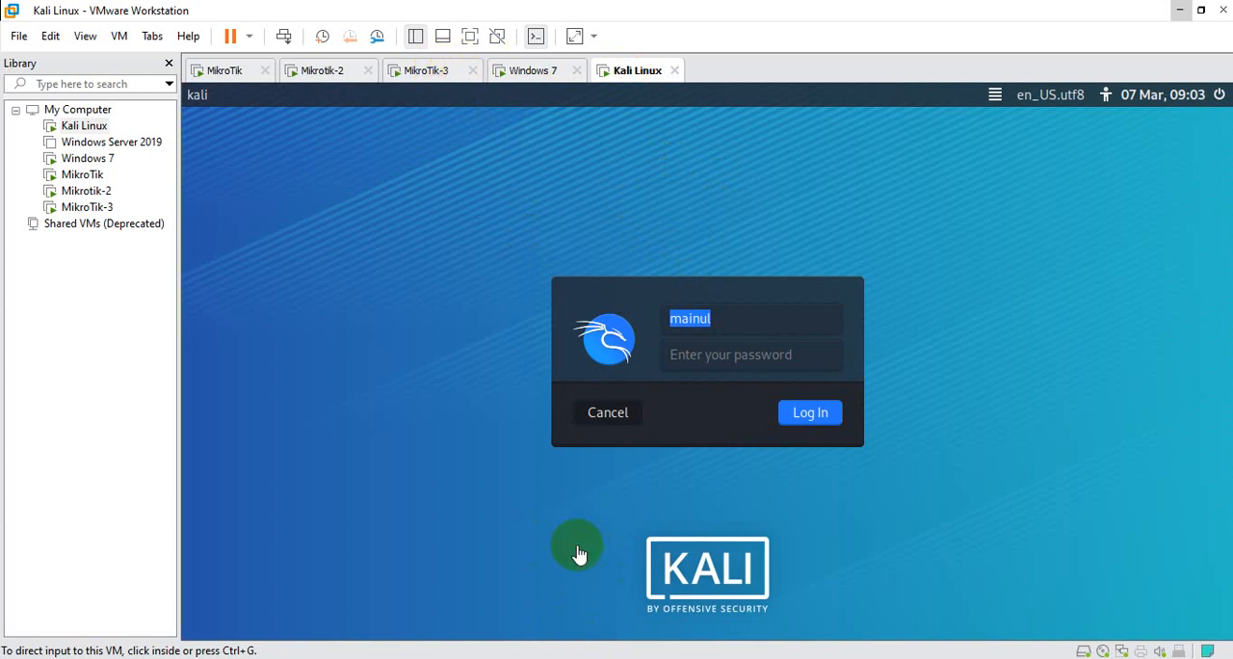
Switch to WinBox to check the neighbouring routers and compare them with the network diagram in Paint
click(592, 647)
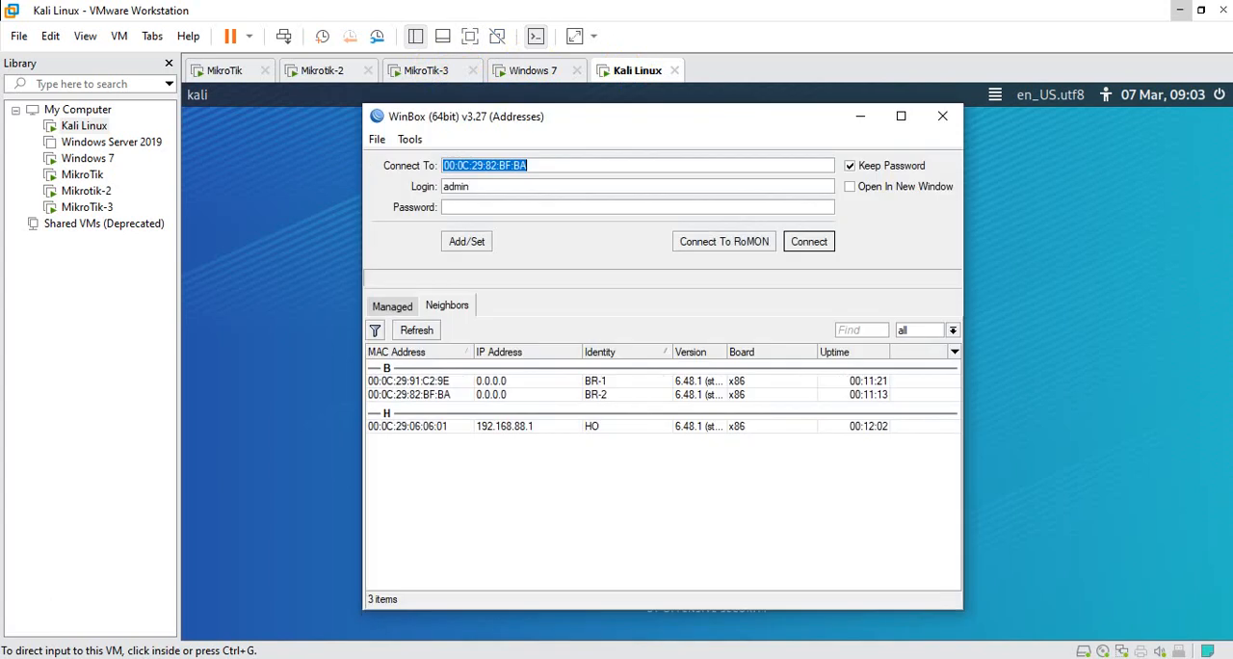
click(563, 656)
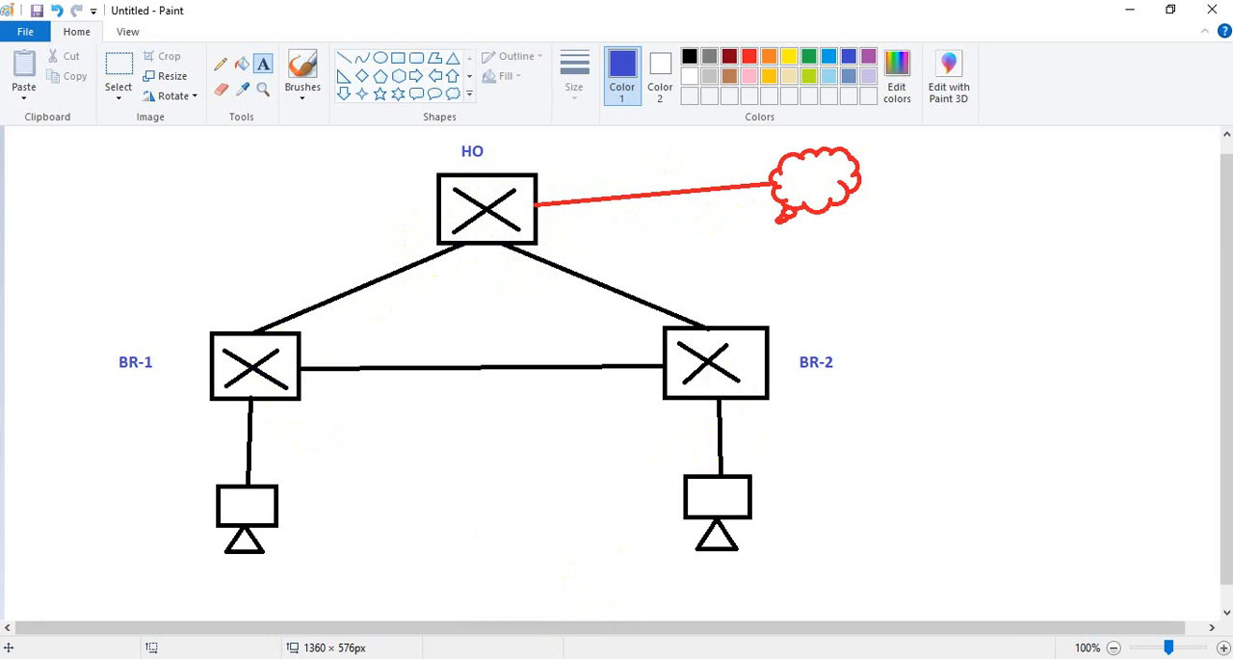
Switch back to WinBox, connect to the HO router from the neighbour list and dismiss its licence notice
click(554, 658)
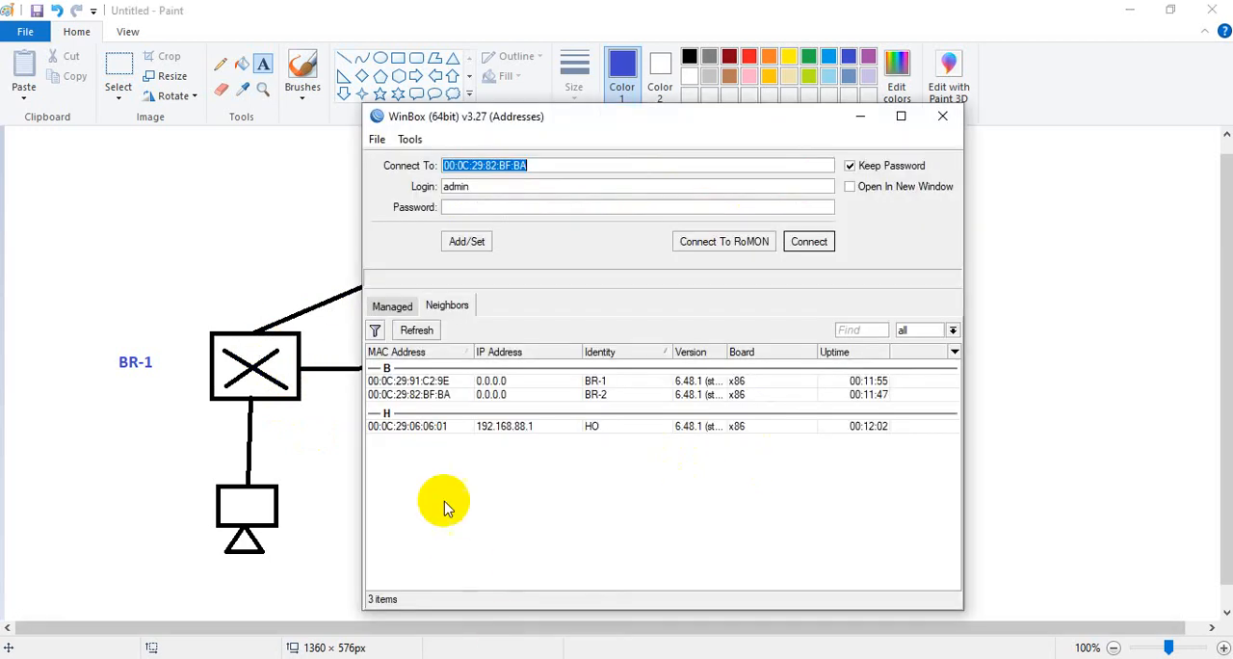
click(390, 427)
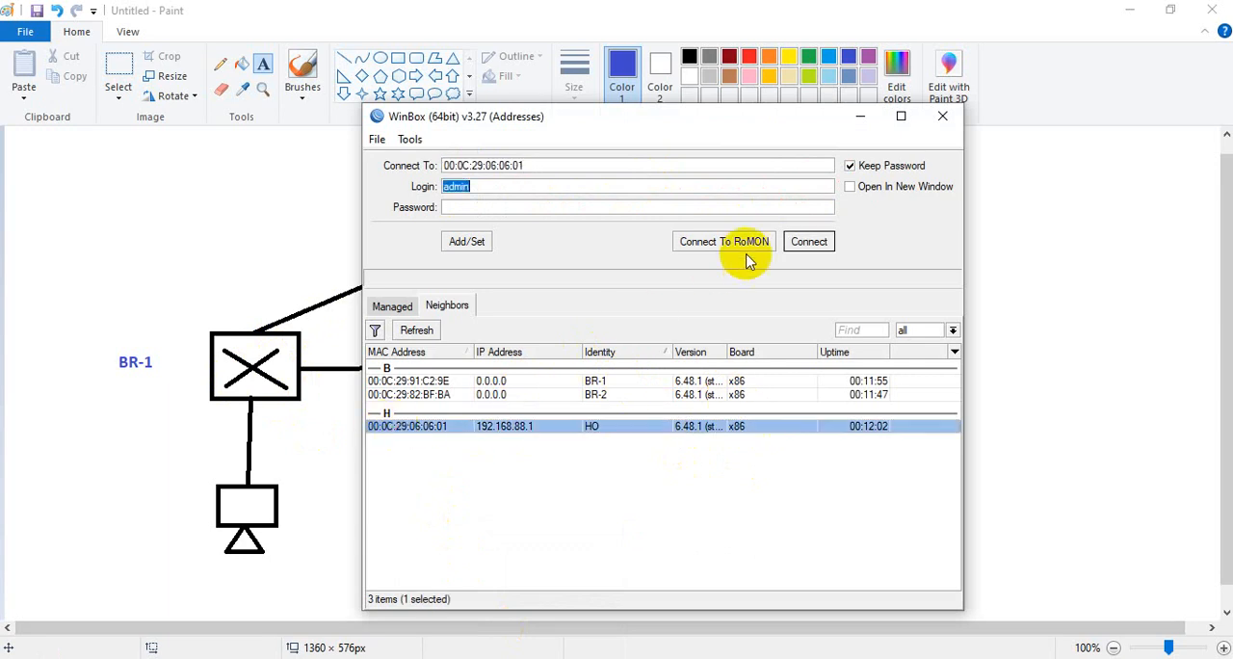
click(807, 242)
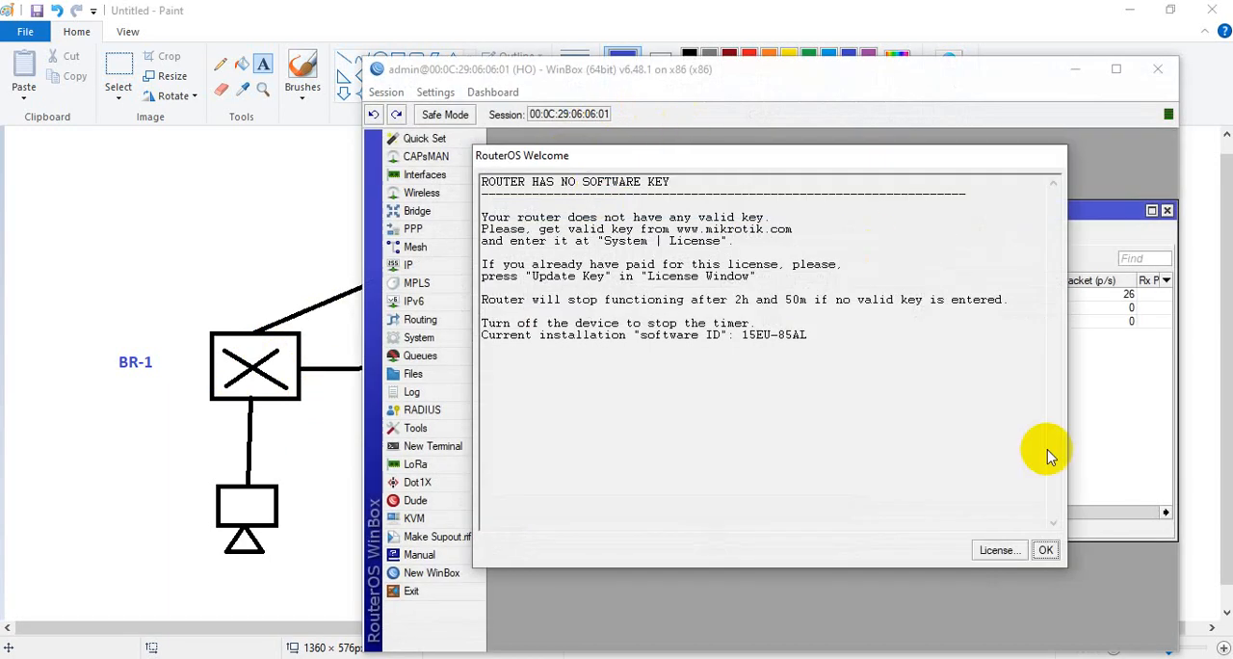
click(1045, 551)
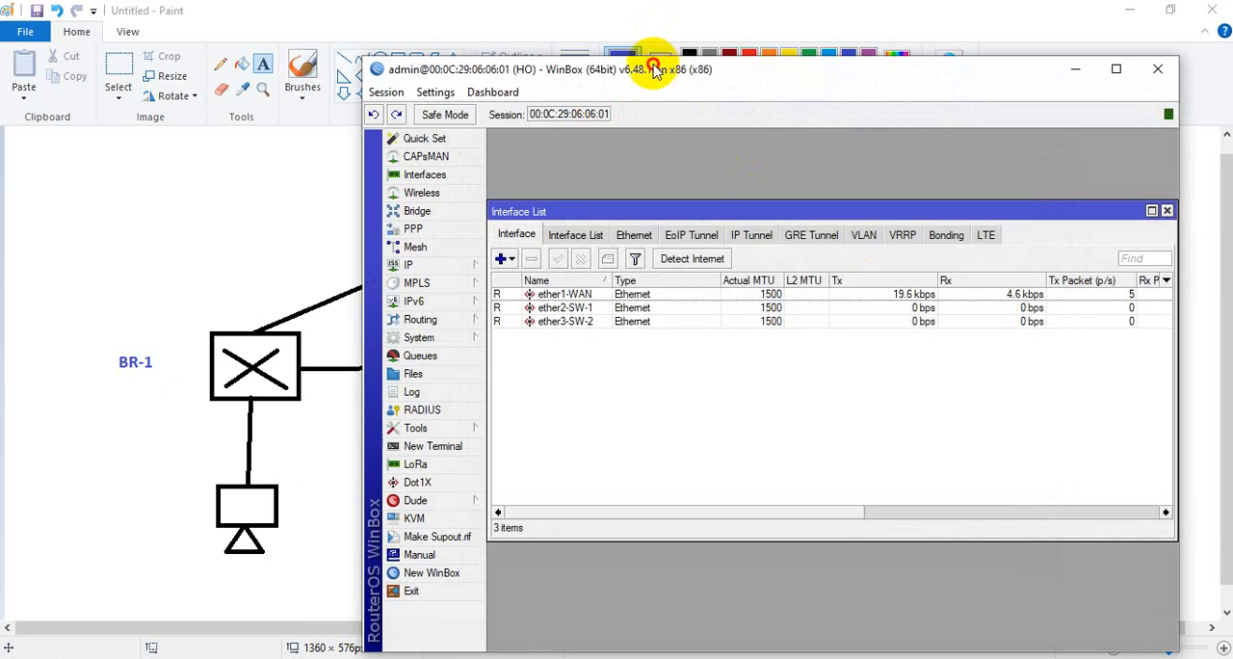
drag(653, 69, 447, 43)
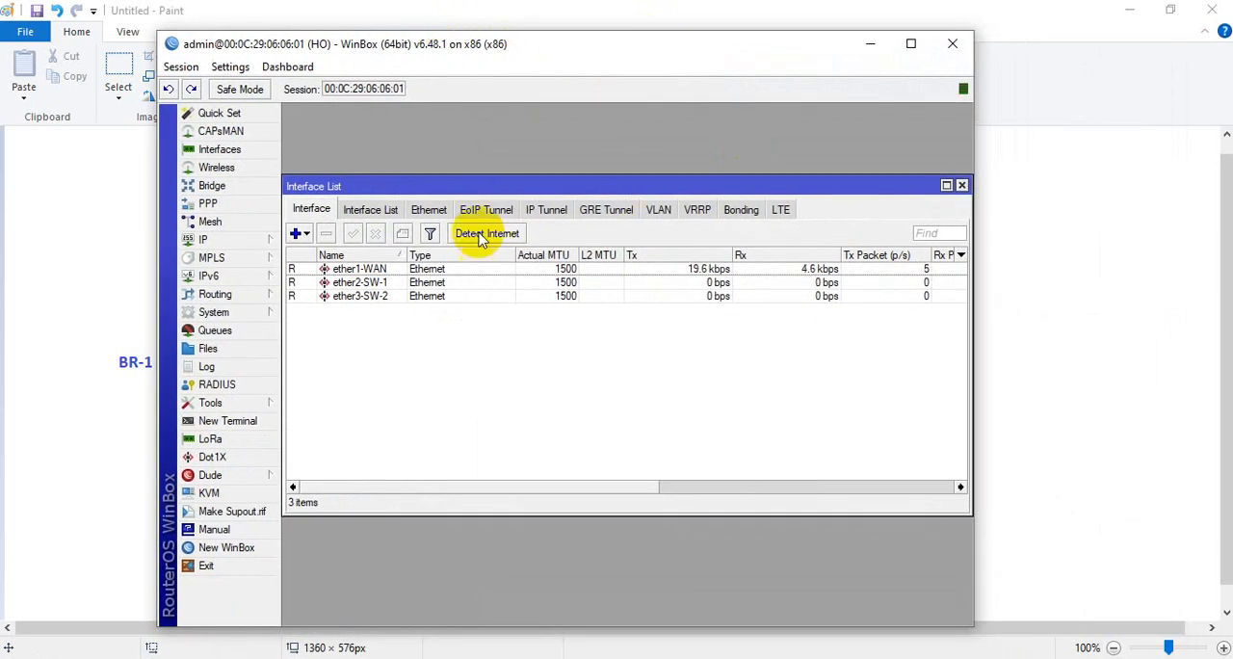
Examine the HO router's ether1-WAN and ether2-SW-1 interfaces against the network diagram in Paint
click(390, 272)
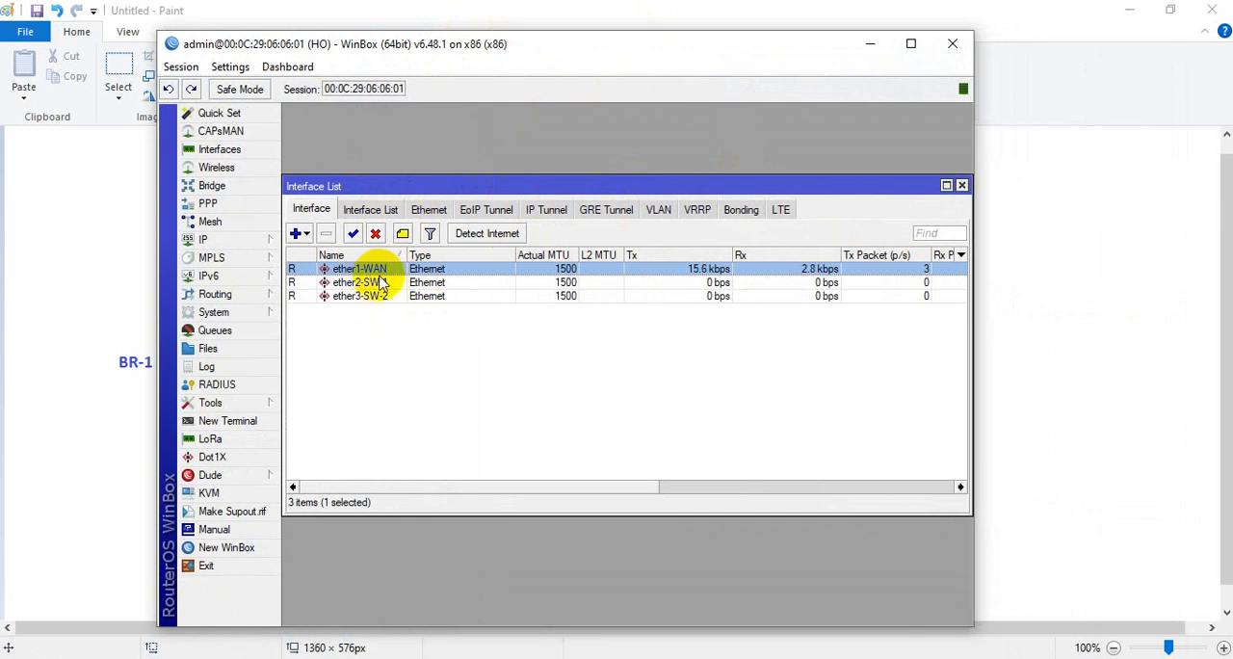
click(393, 285)
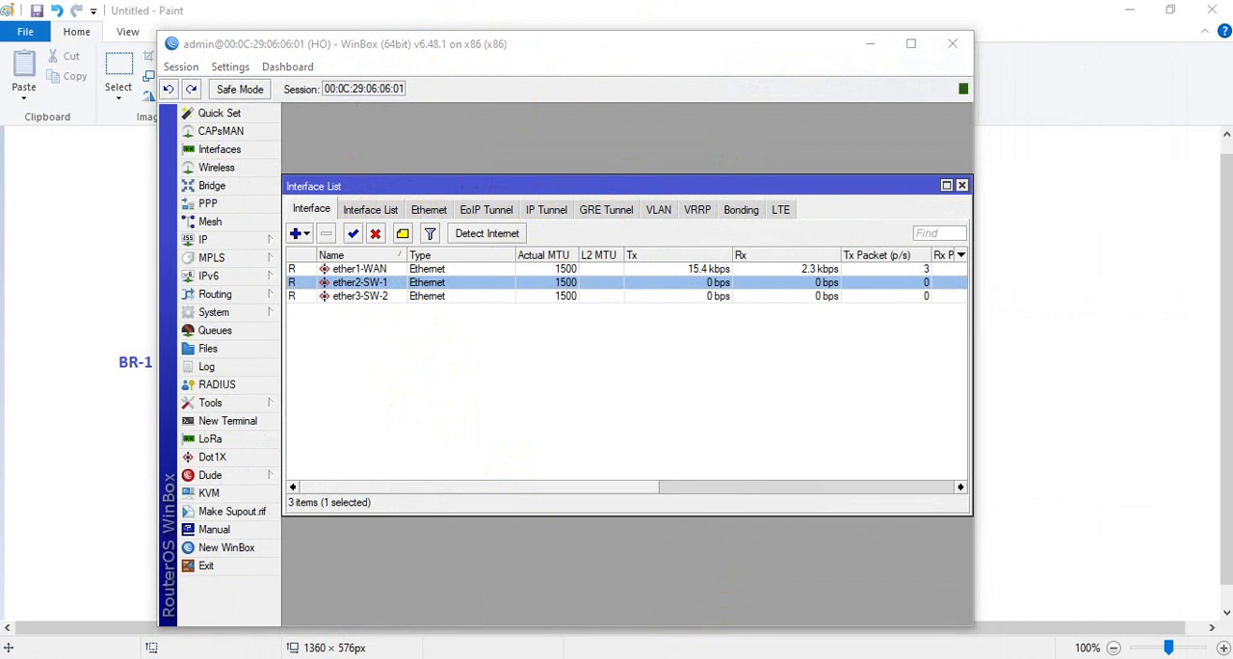
key(alt+Tab)
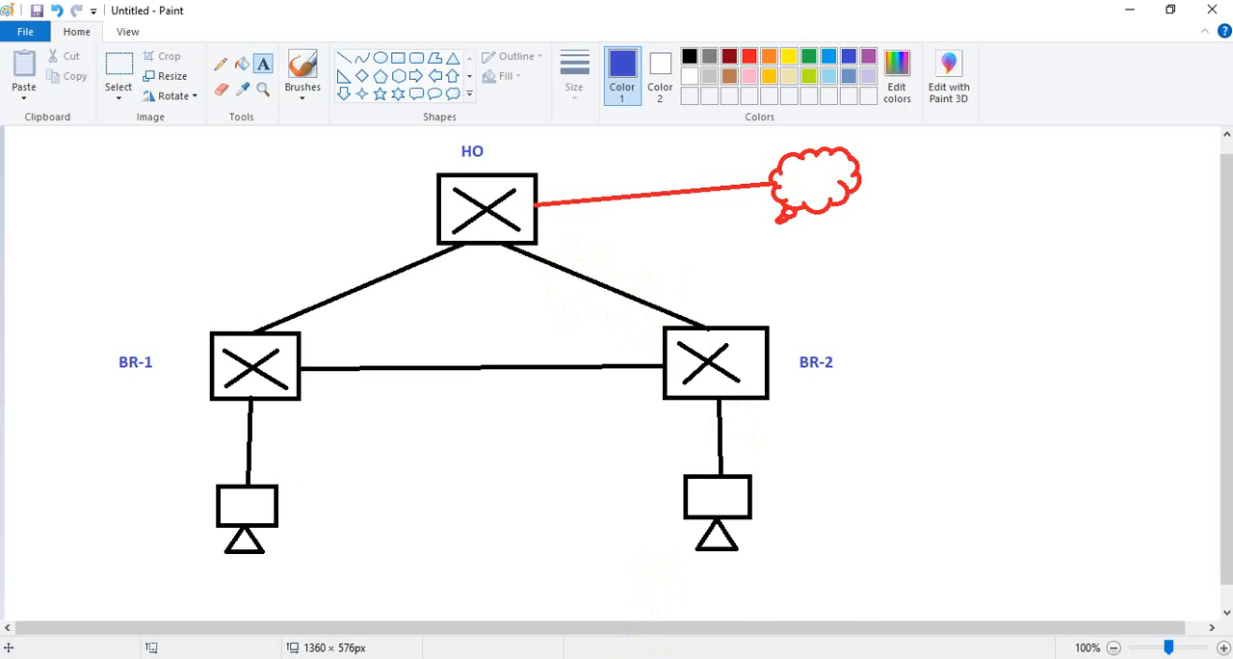
mouse_move(653, 575)
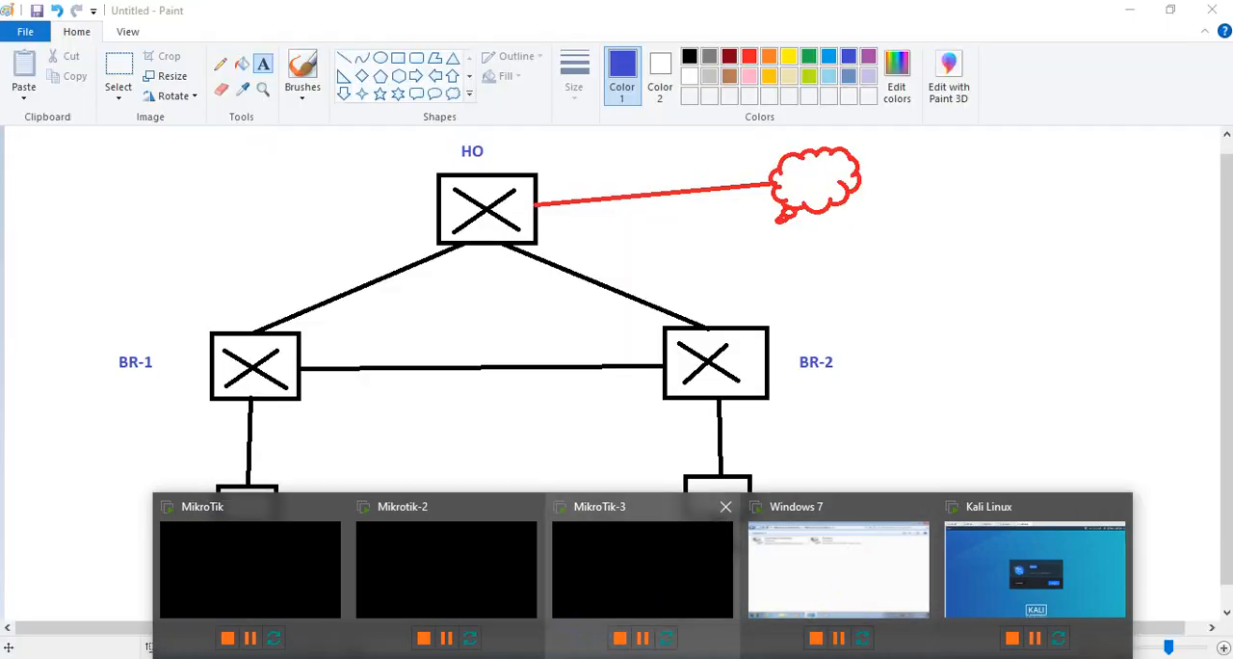
click(599, 657)
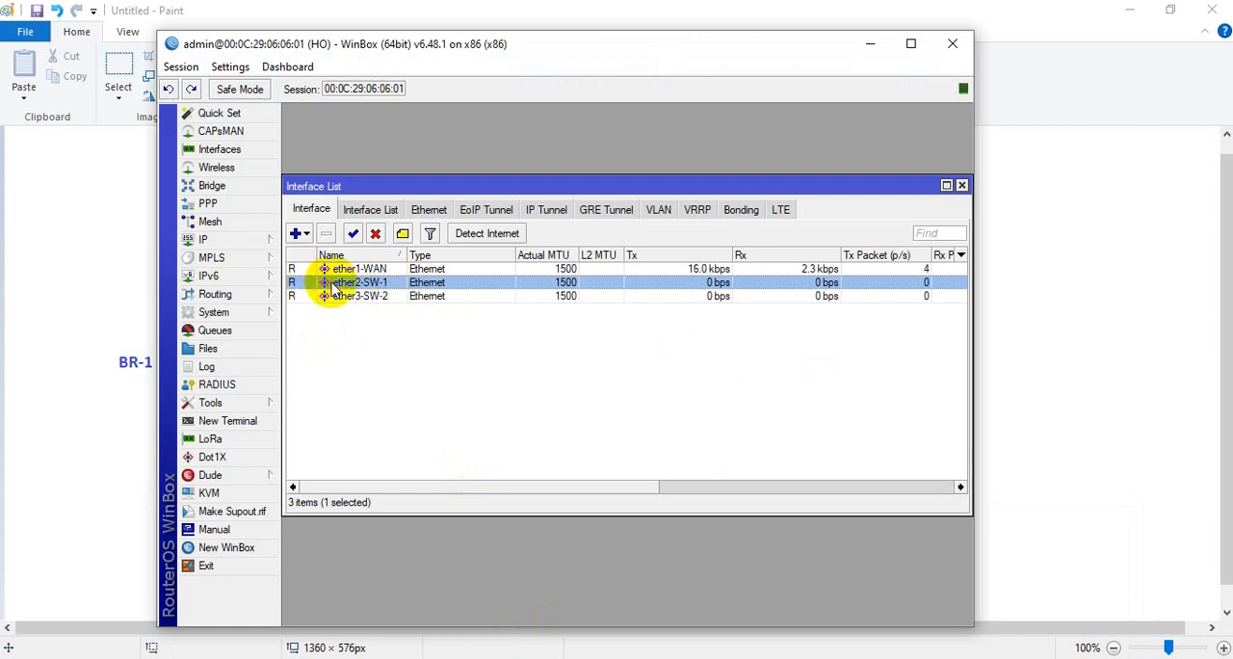
Remove the default-configuration IP address on ether1-WAN from the HO router's address list
click(261, 240)
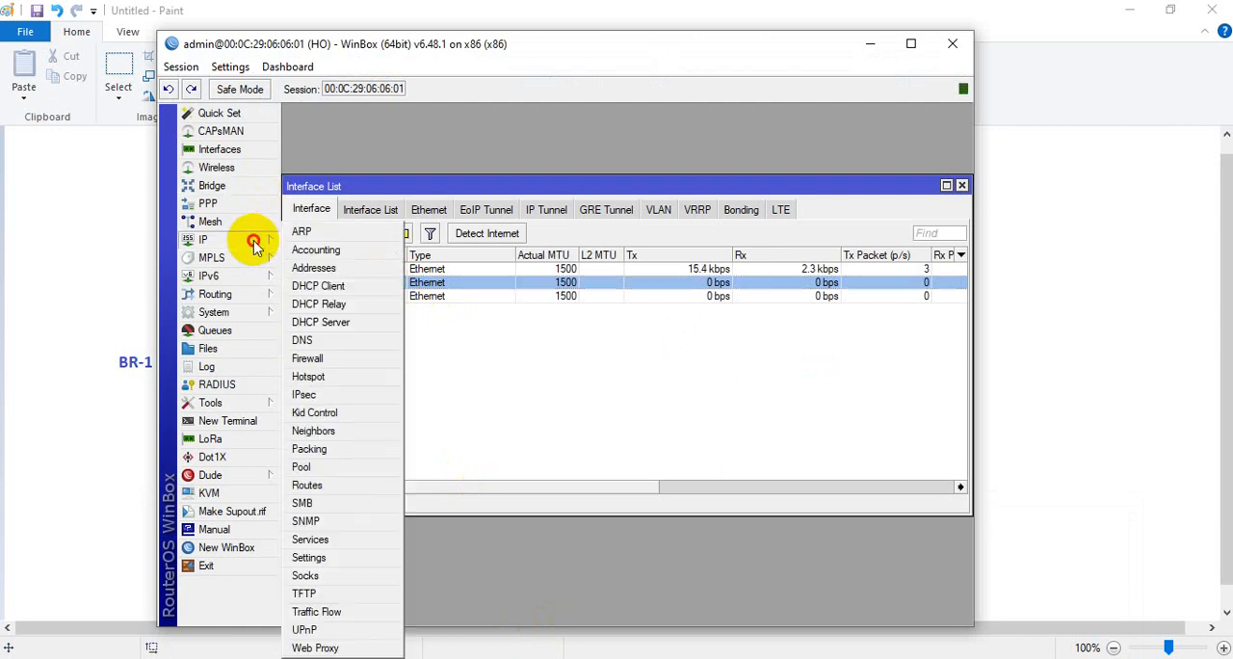
click(310, 266)
click(413, 302)
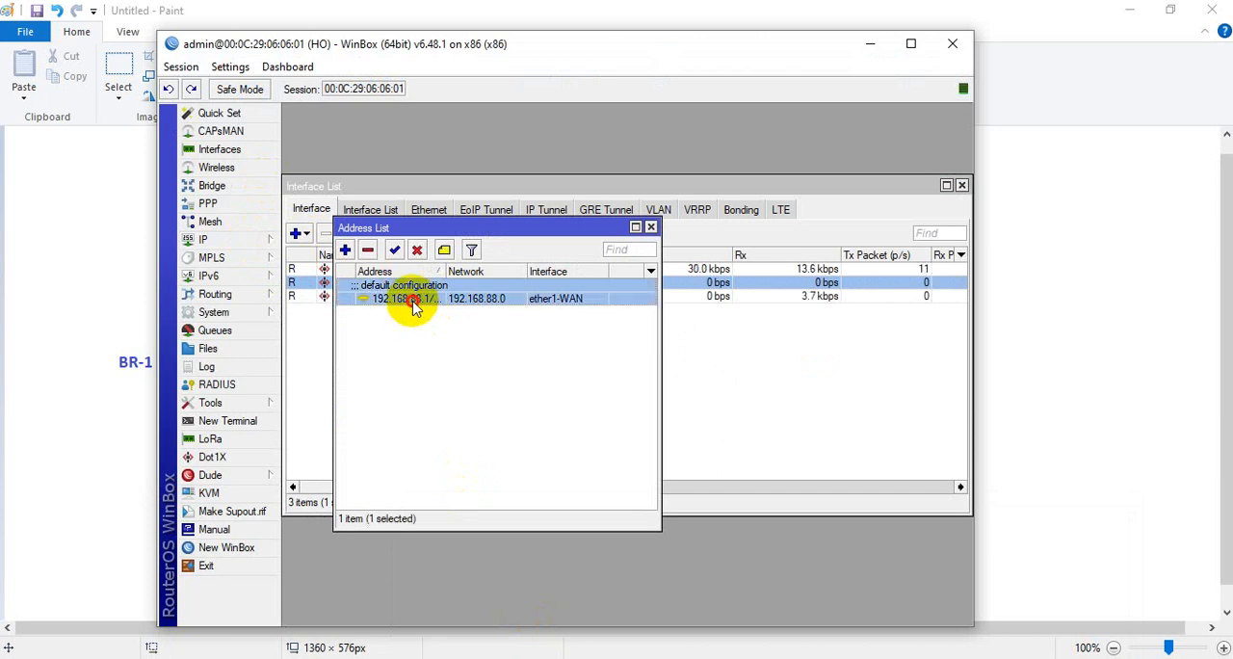
click(368, 252)
click(651, 227)
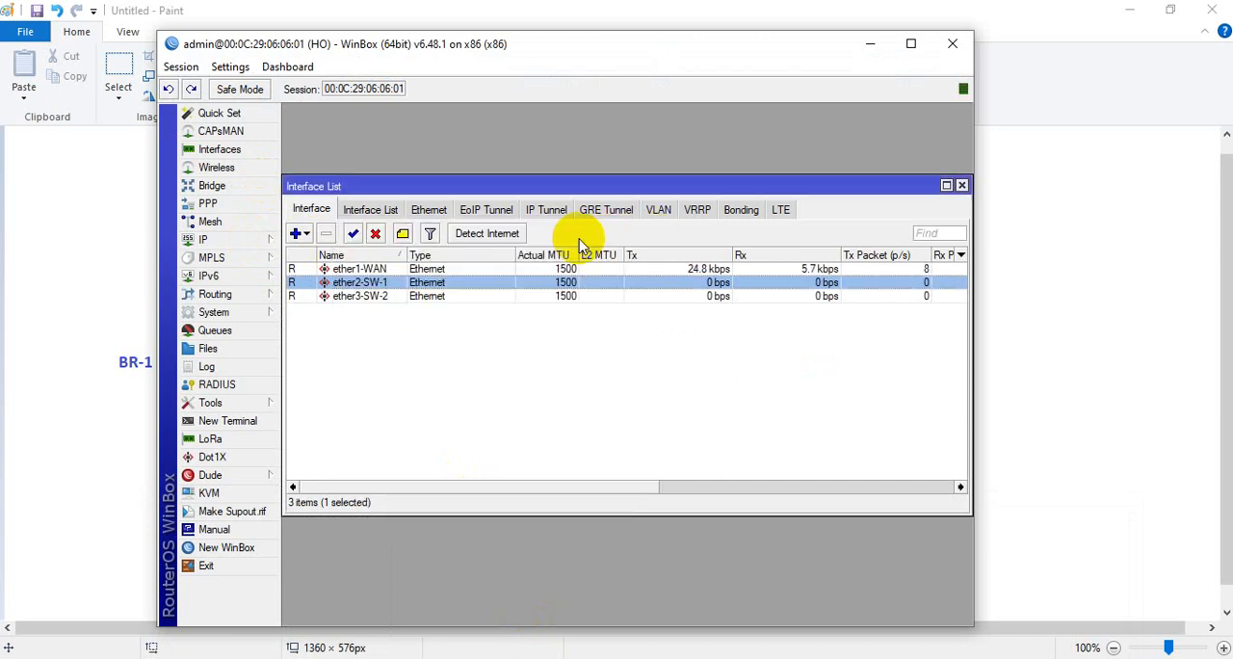
Add a DHCP client on the HO router's ether1-WAN interface and enable it
click(256, 240)
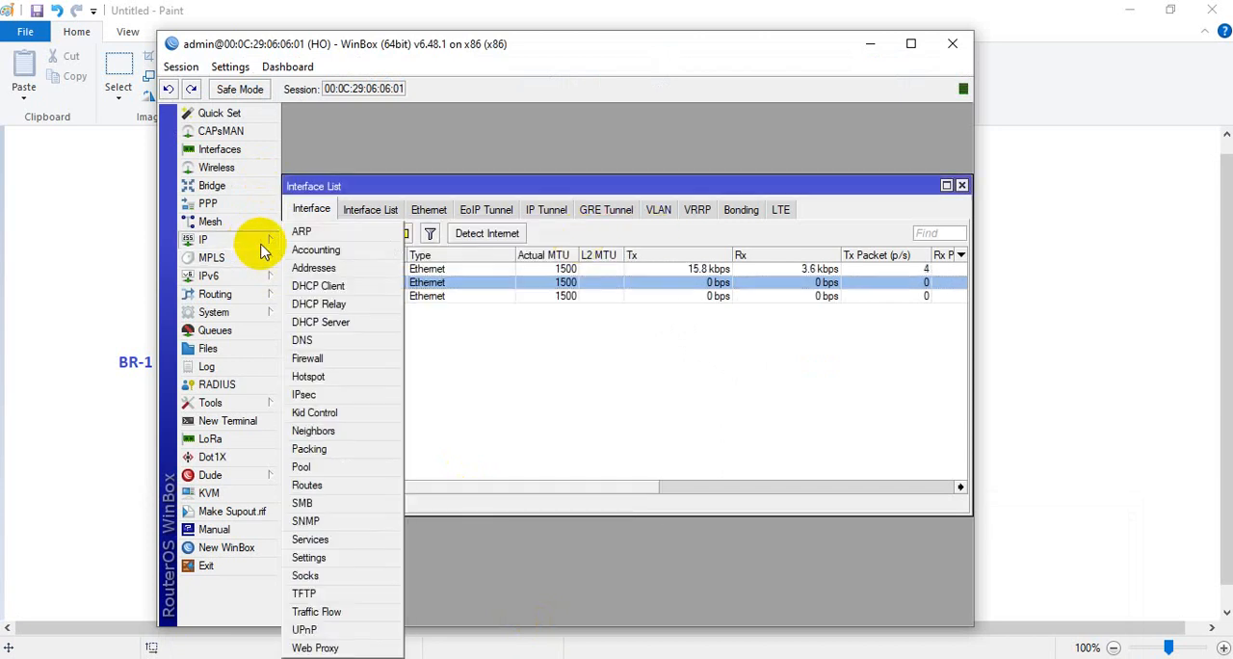
click(317, 286)
drag(647, 284, 513, 194)
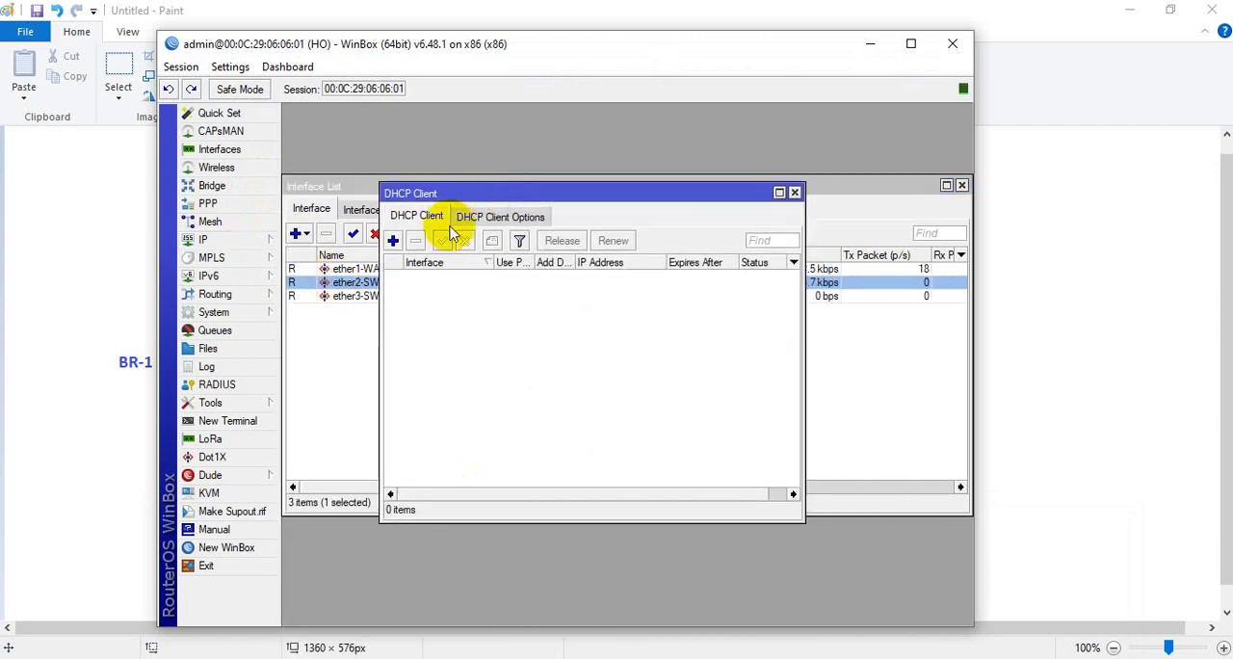
click(392, 239)
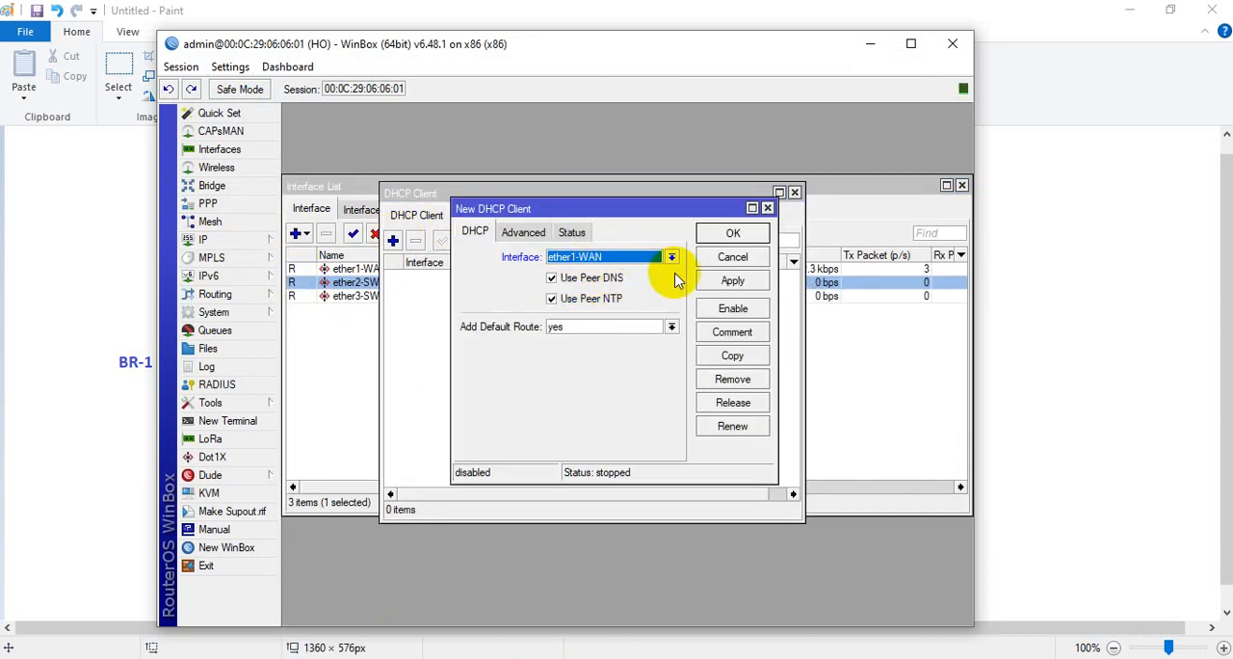
click(733, 280)
click(732, 233)
click(489, 275)
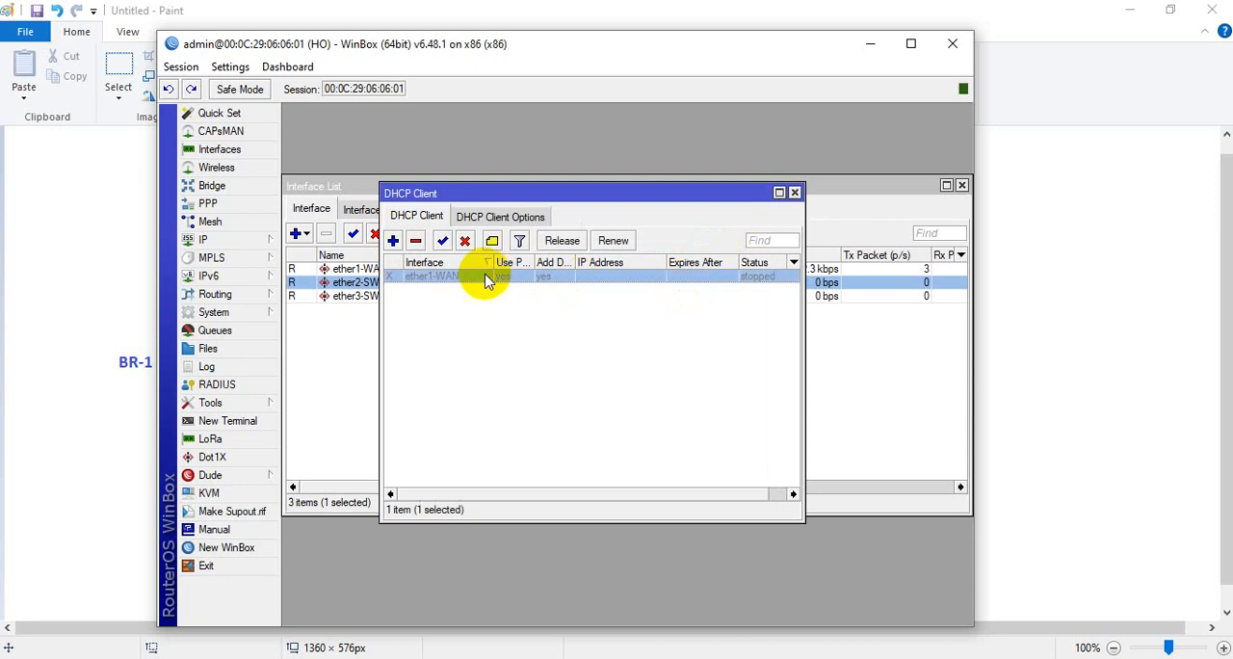
click(442, 240)
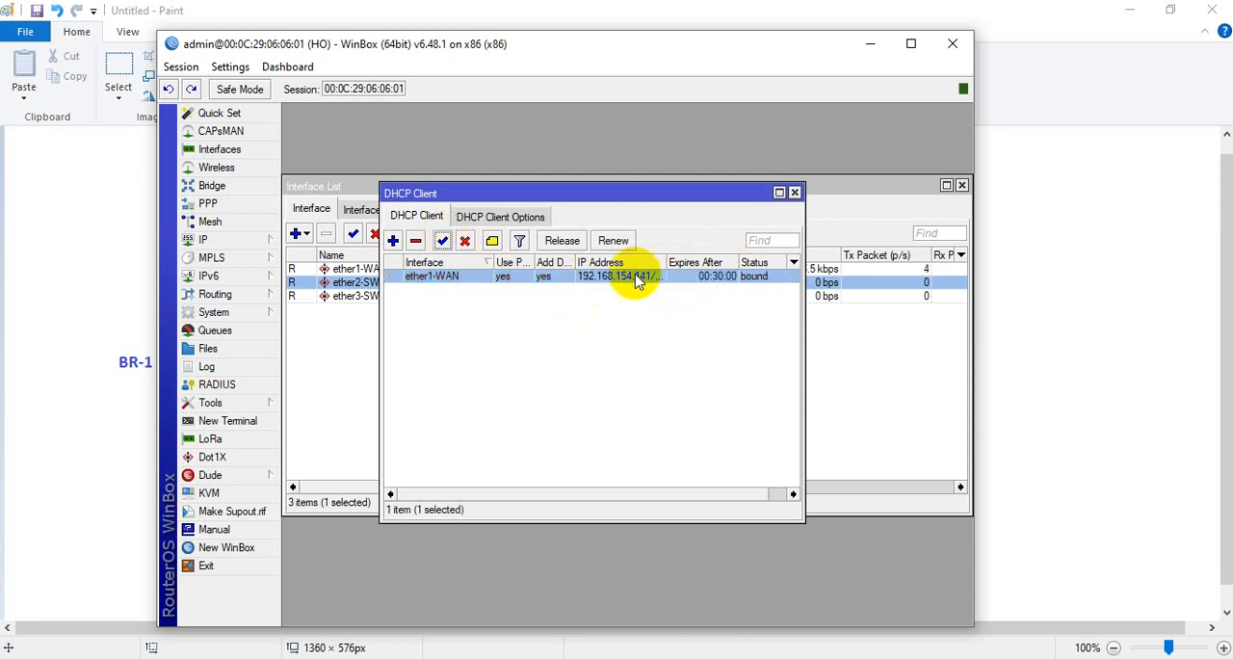
click(794, 194)
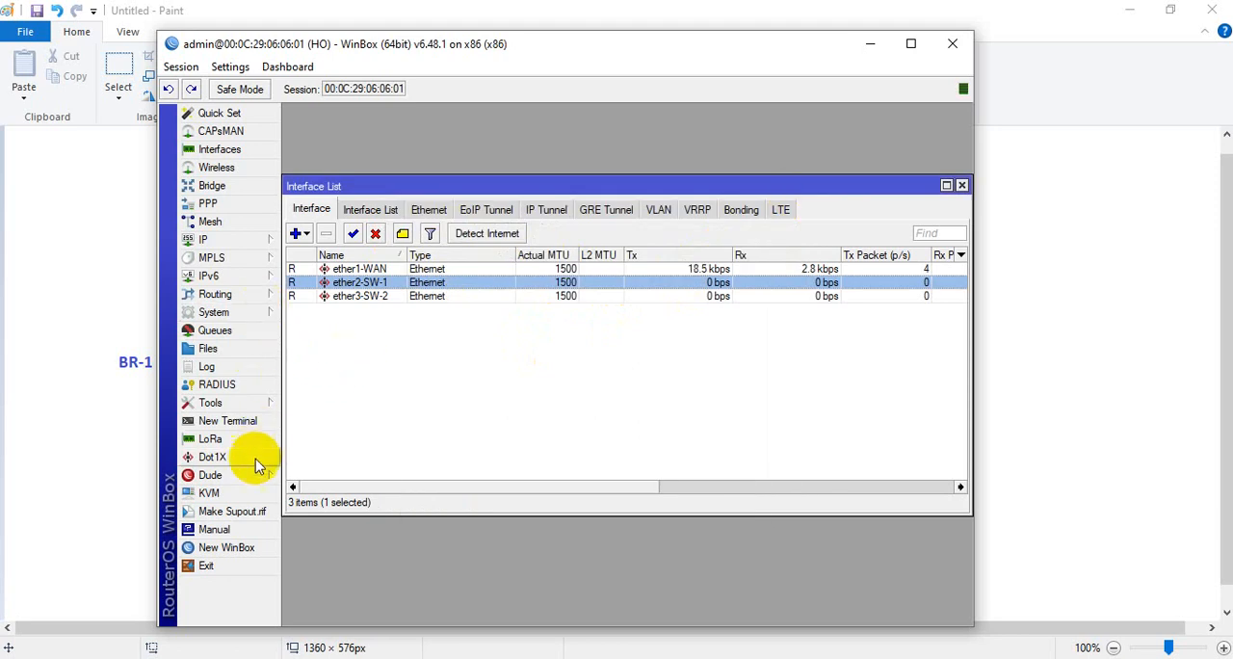
Test the HO router's internet access by pinging google.com from a new terminal, and close the terminal
click(243, 429)
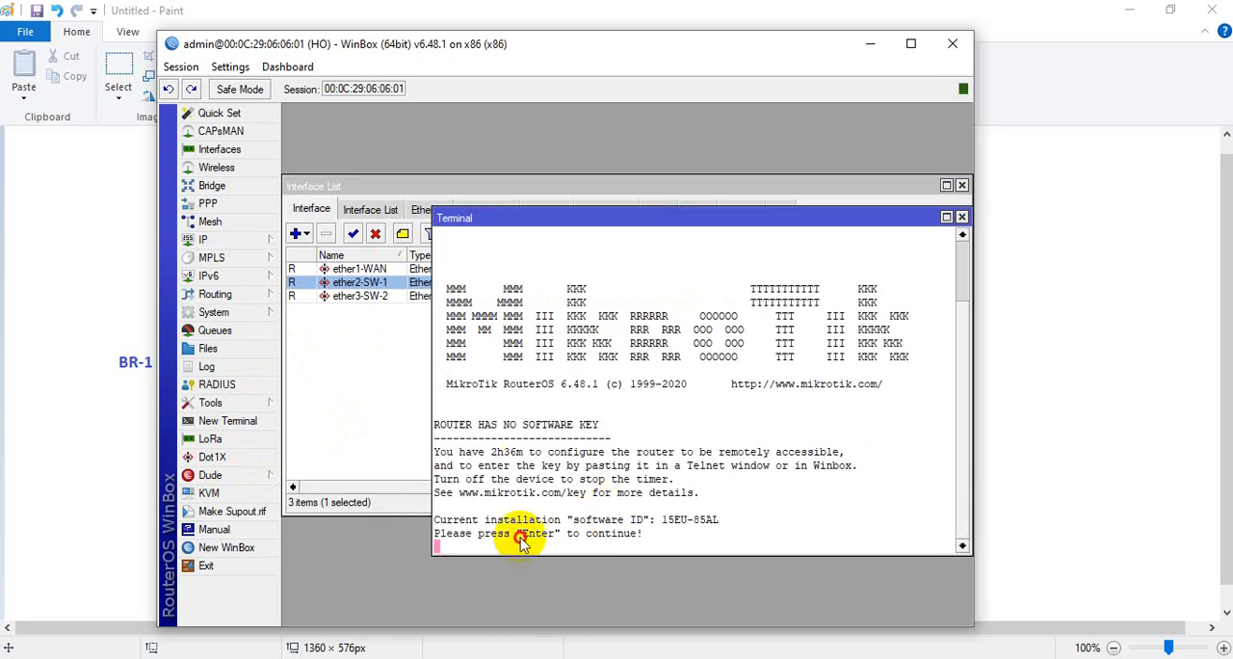
key(Return)
key(Return)
key(Return)
key(Return)
key(Return)
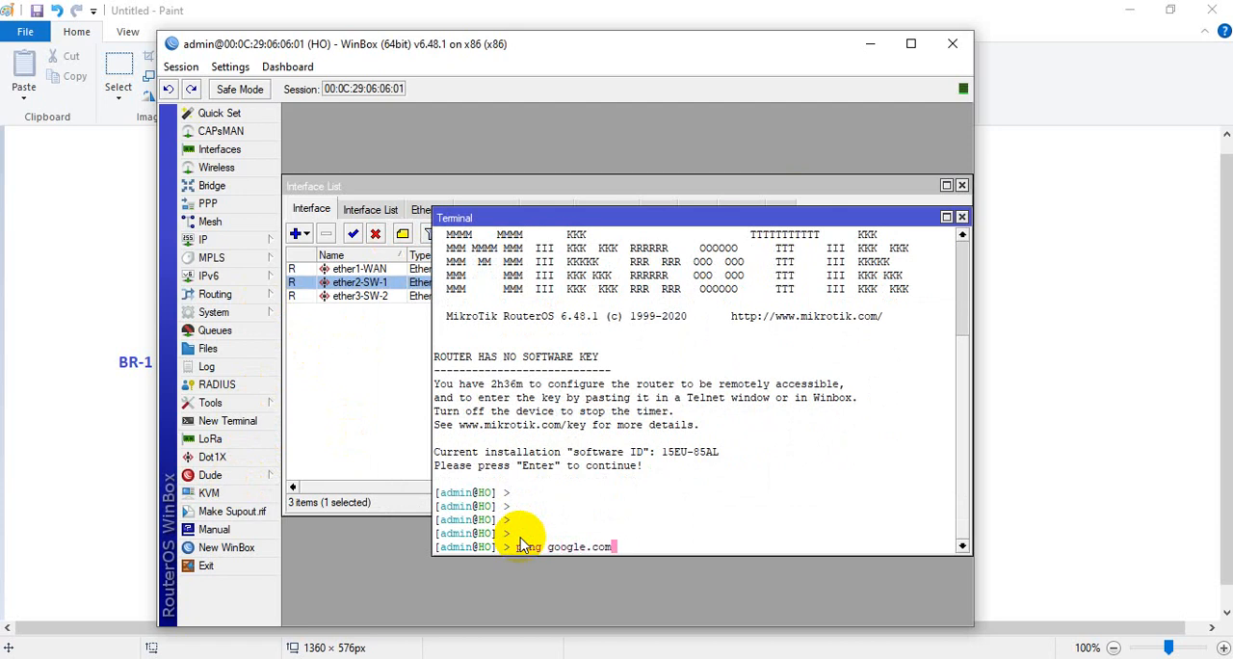
text(ping google.com)
key(Return)
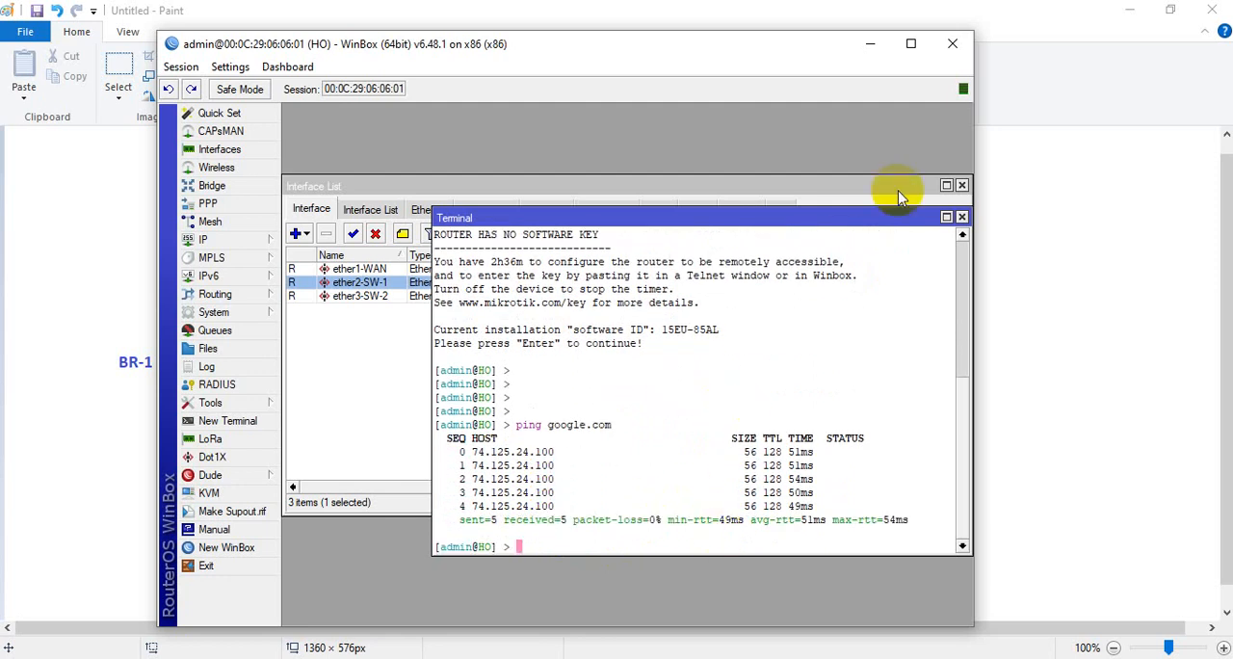
click(962, 218)
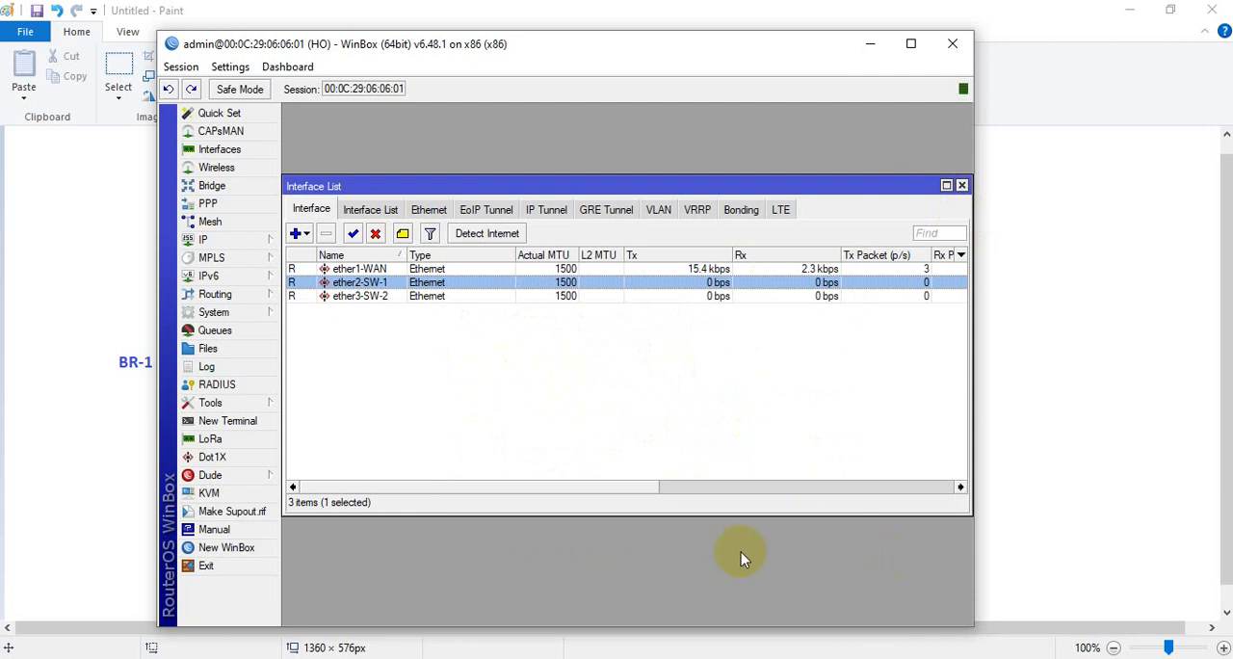
Check the network diagram in Paint and open a new WinBox connection window from the HO session
click(540, 645)
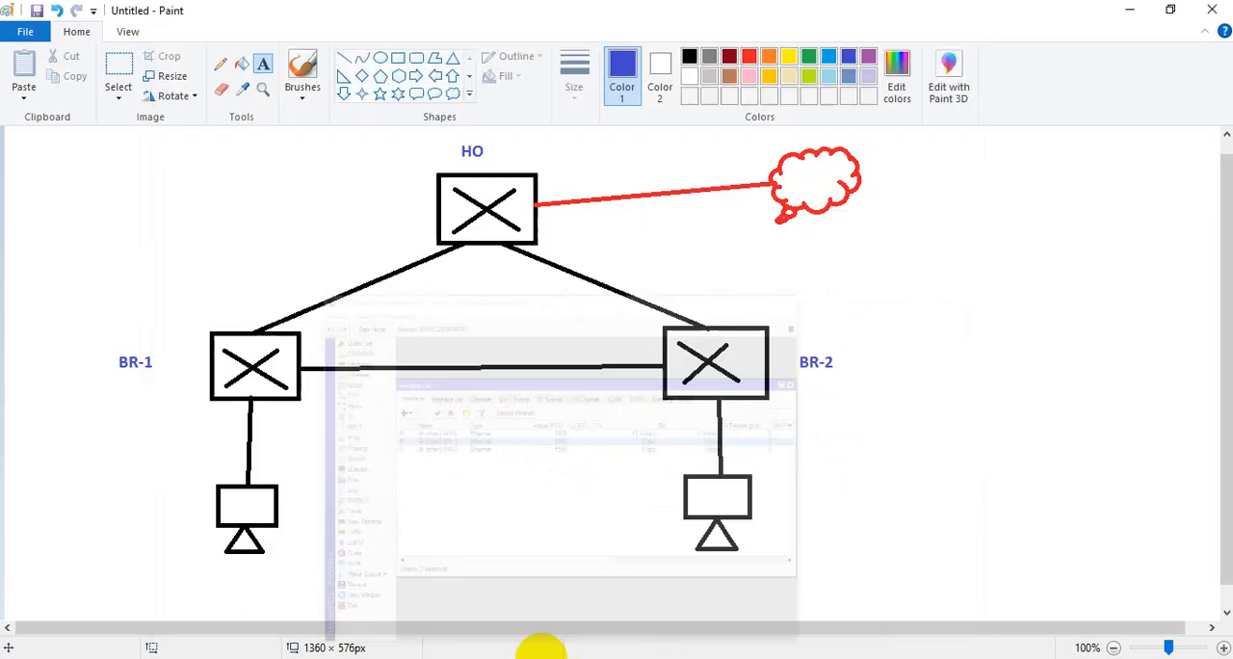
click(559, 655)
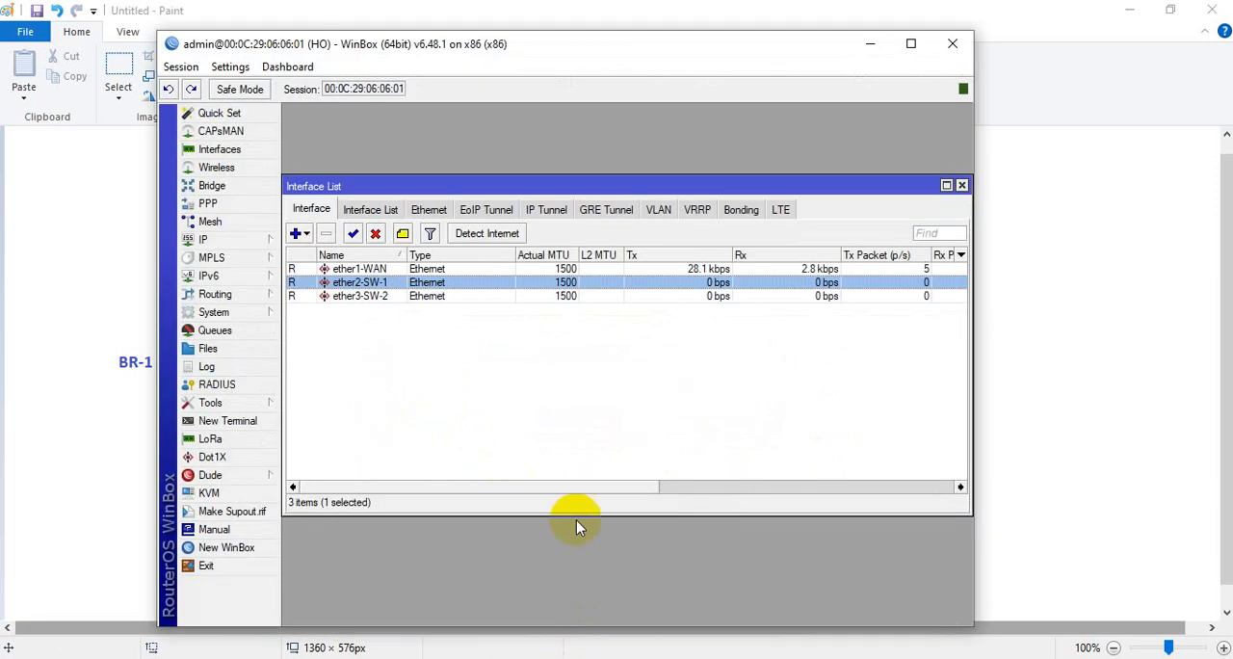
click(241, 549)
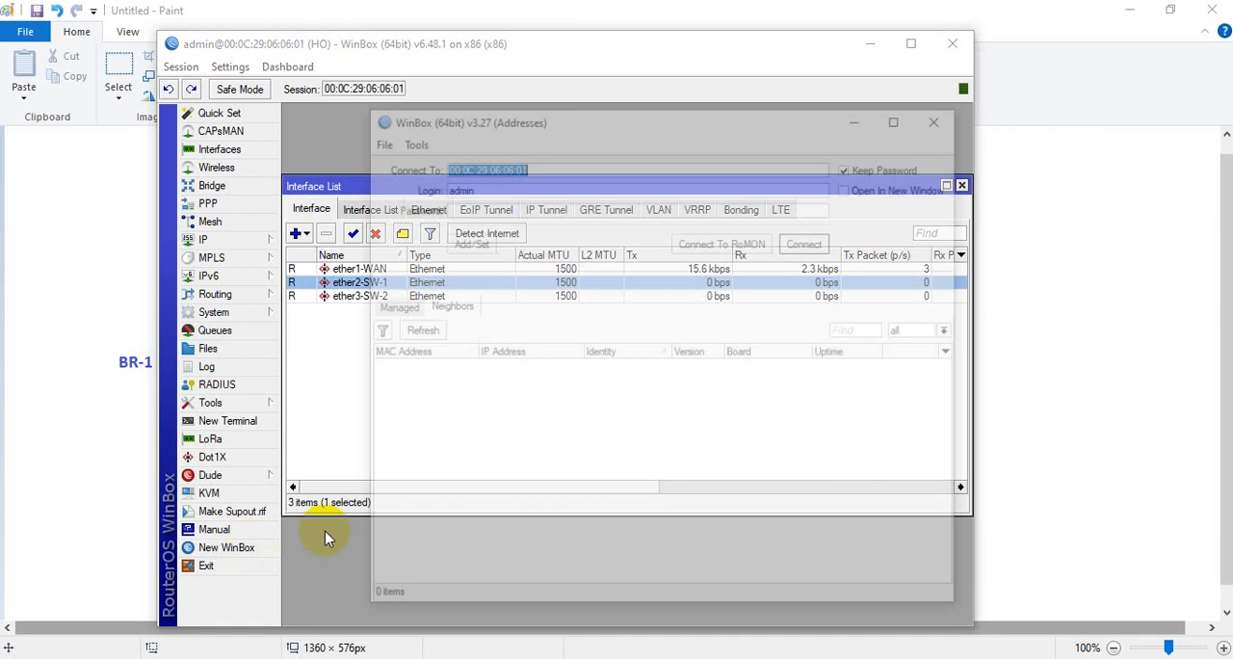
drag(590, 125, 509, 122)
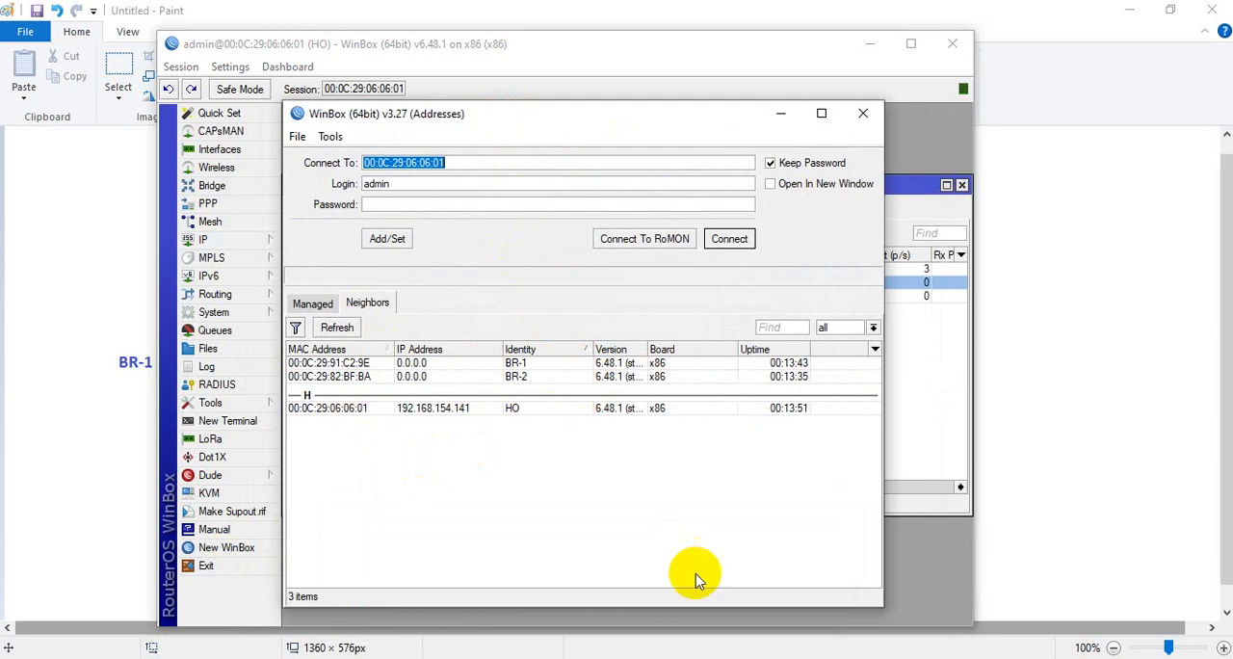
mouse_move(578, 601)
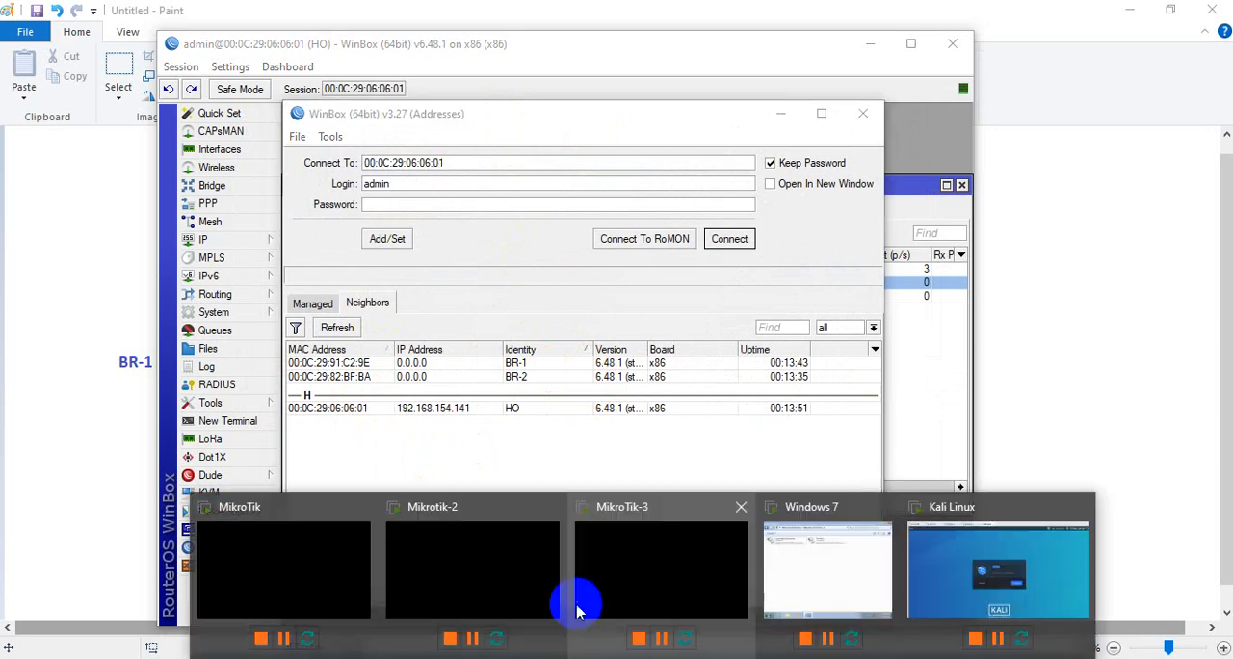
Switch to VMware Workstation and check the first network adapter's connection in the MikroTik virtual machine's settings
click(311, 544)
click(234, 73)
right_click(238, 75)
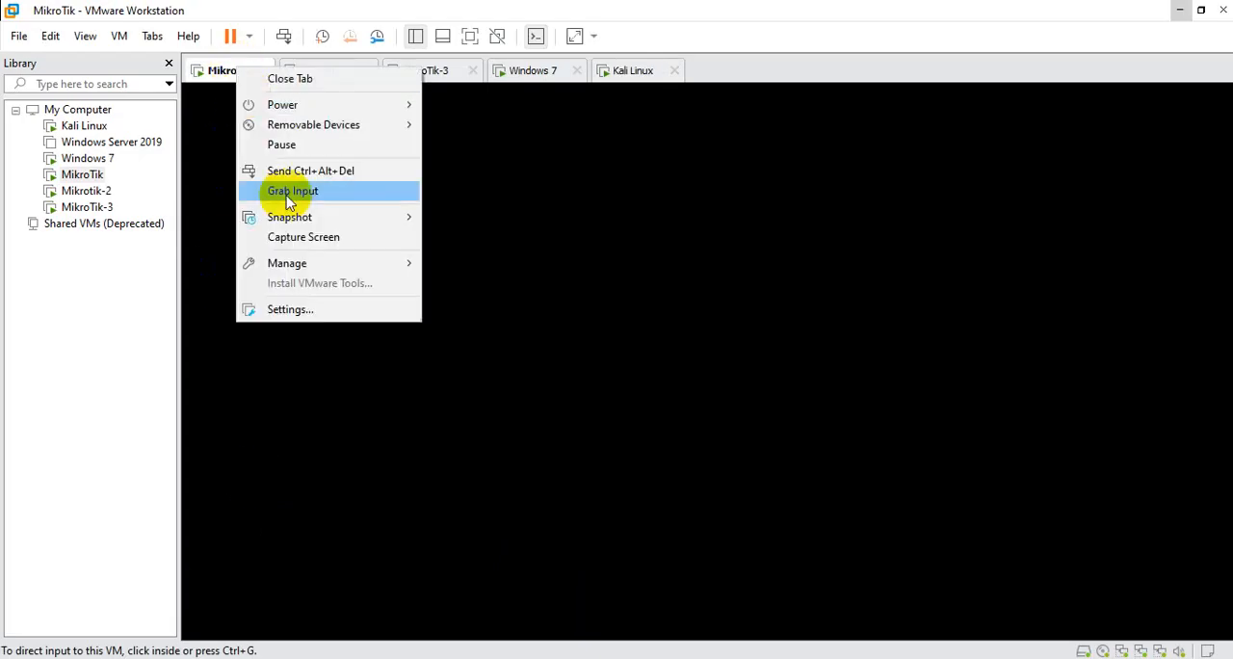
click(284, 308)
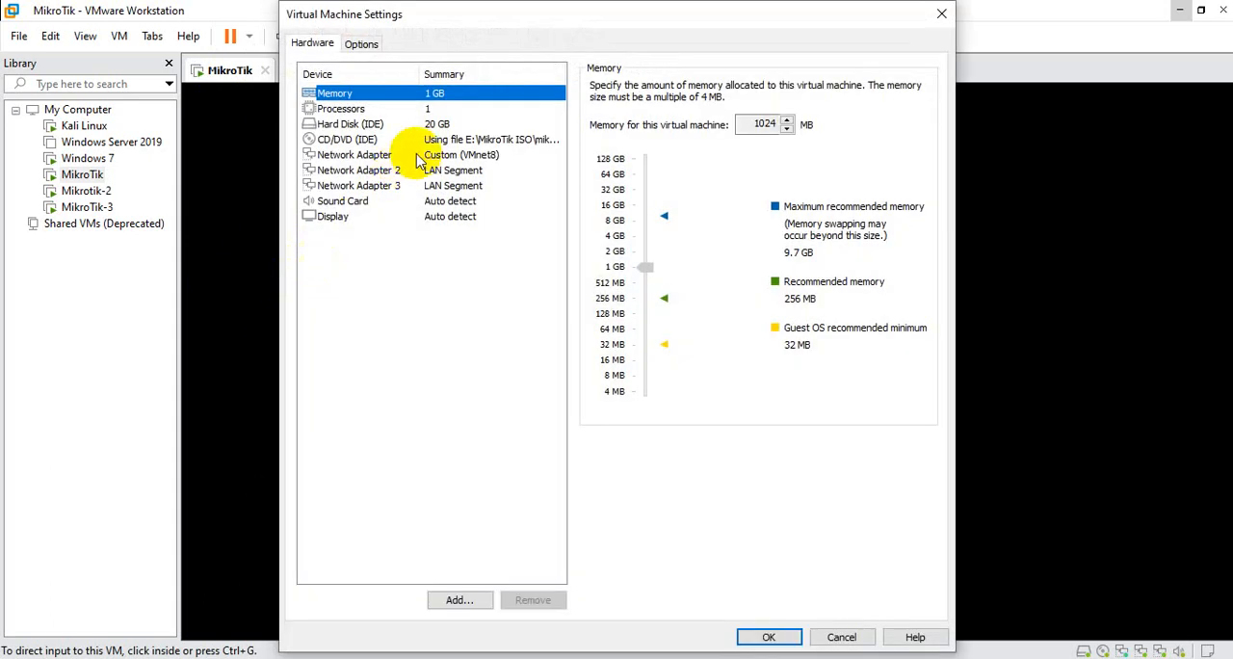
click(418, 154)
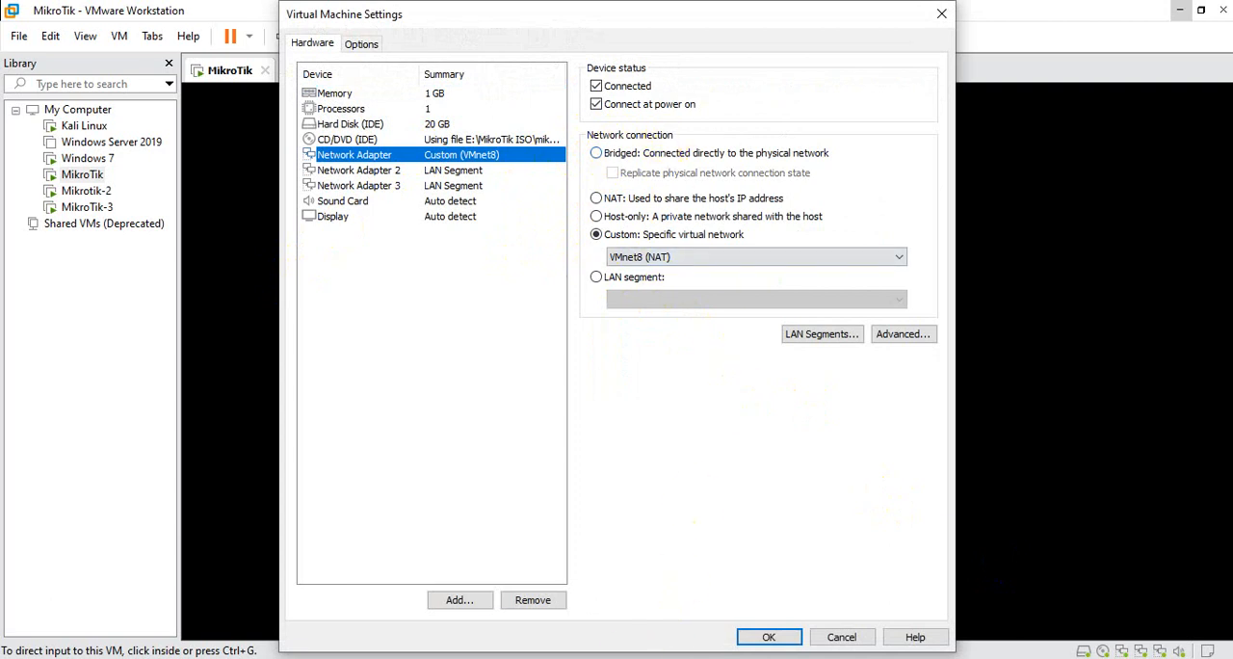
Check the routers' addresses in the WinBox neighbor list against the adapter settings, and close the virtual machine settings unchanged
click(553, 658)
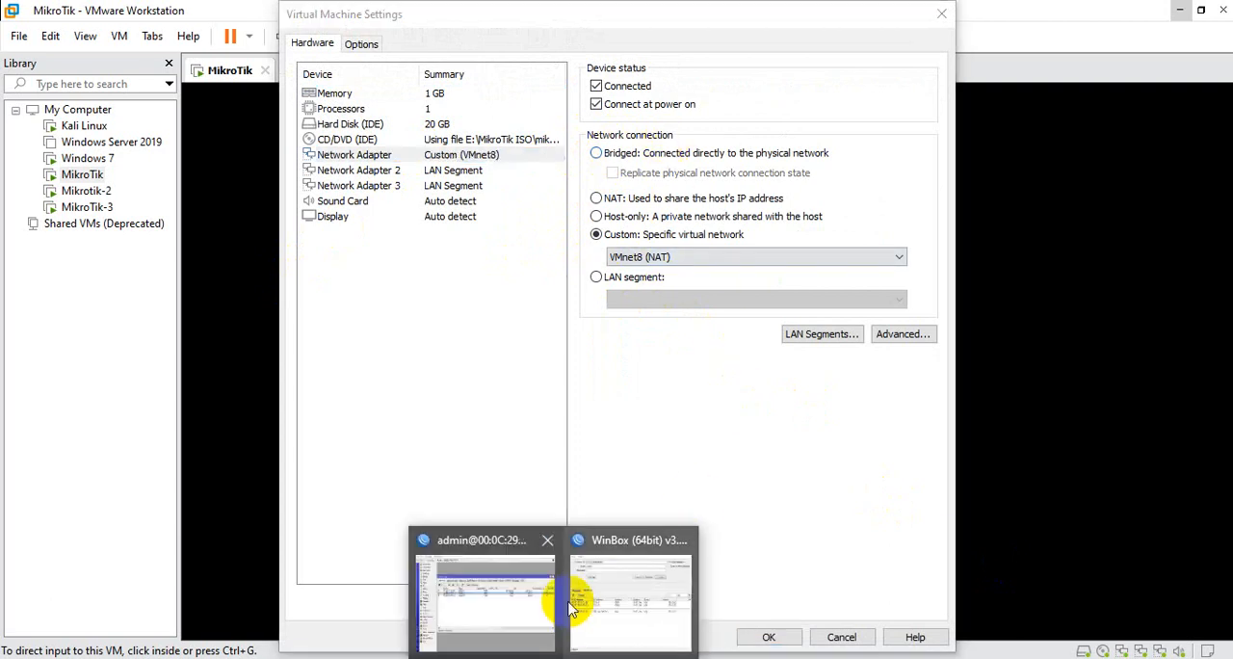
click(647, 594)
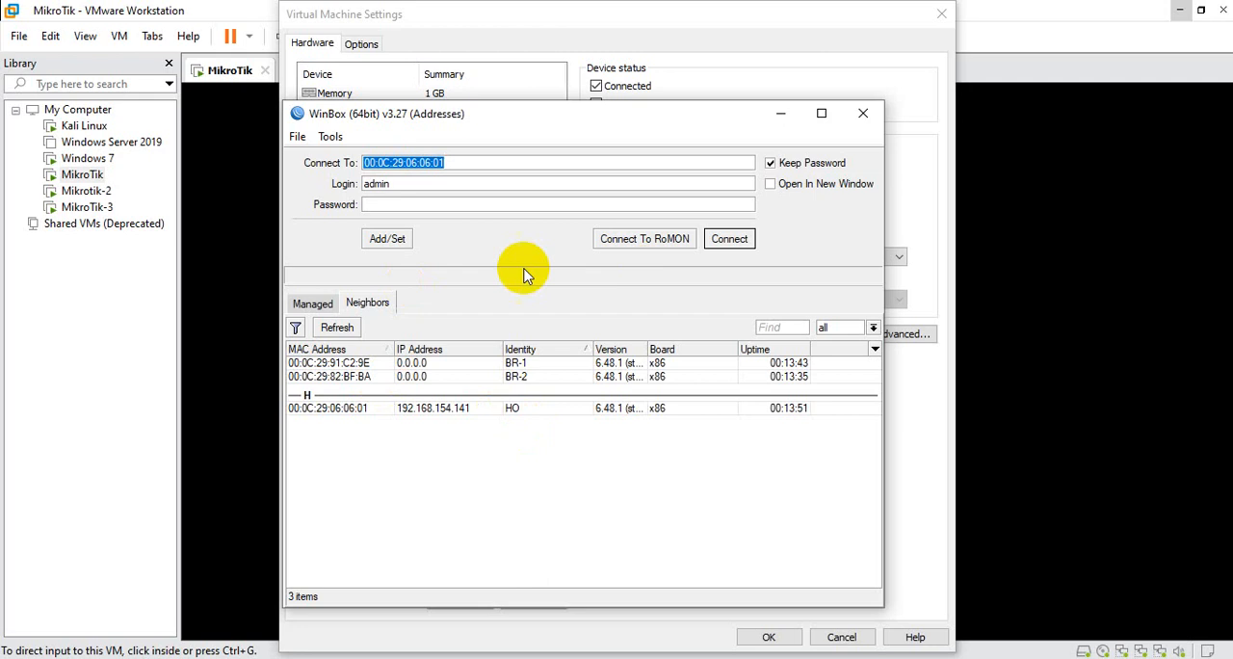
click(780, 113)
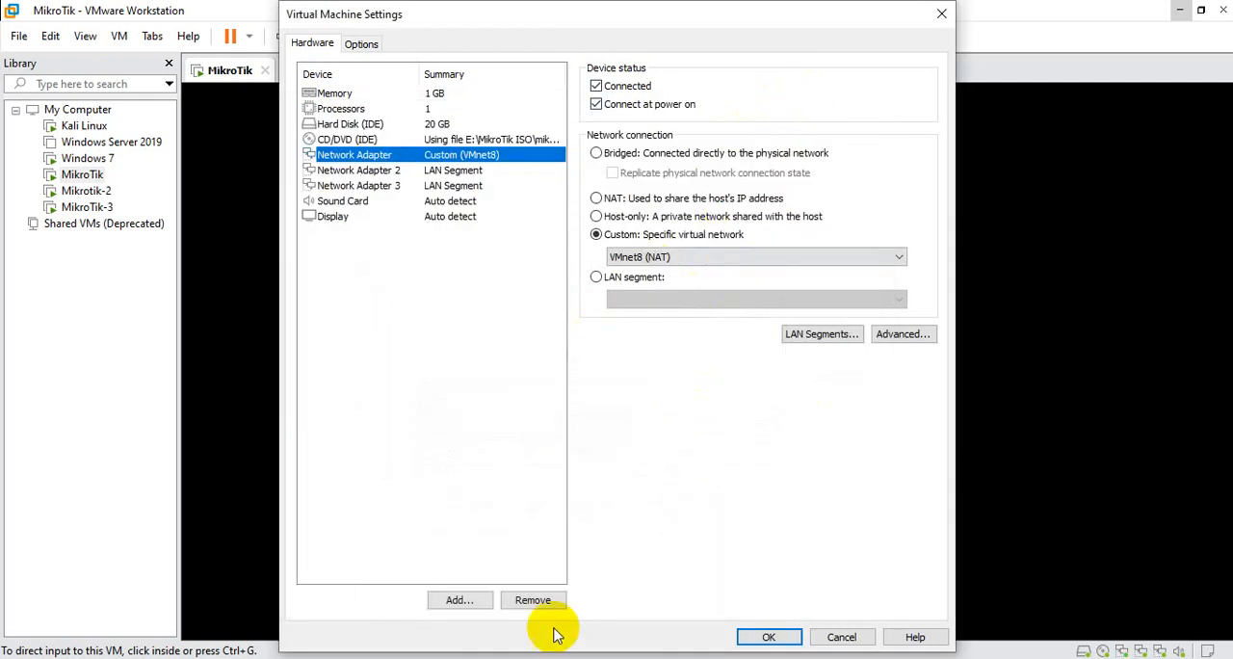
click(647, 594)
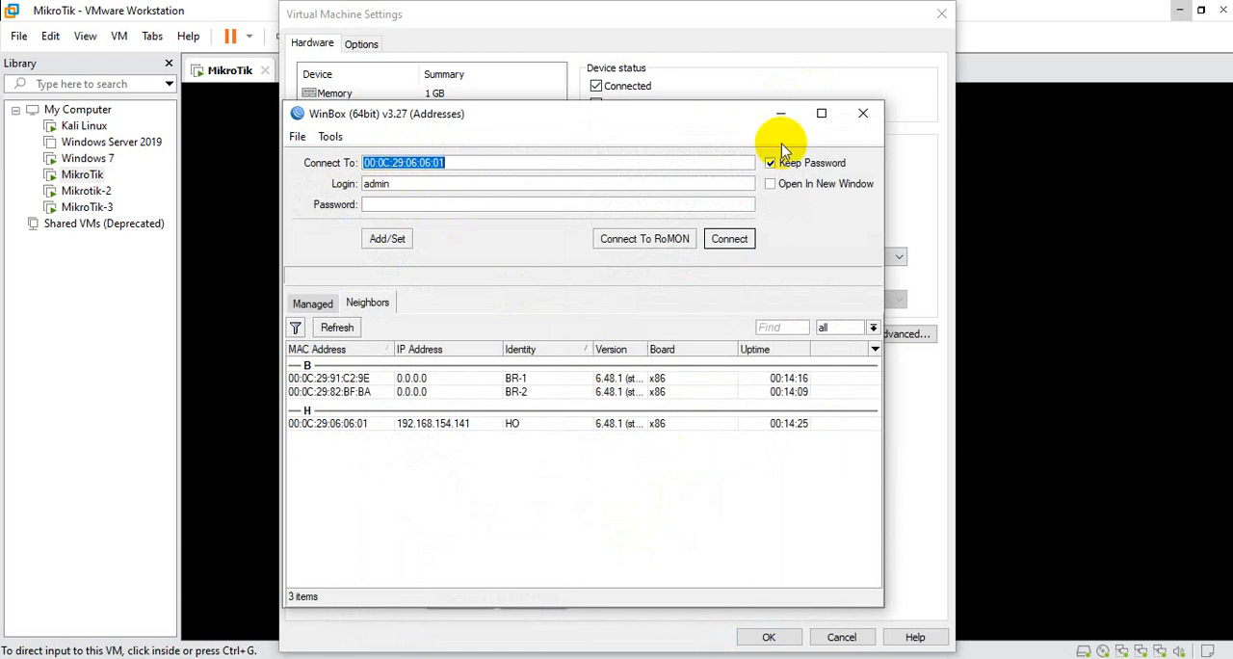
click(780, 113)
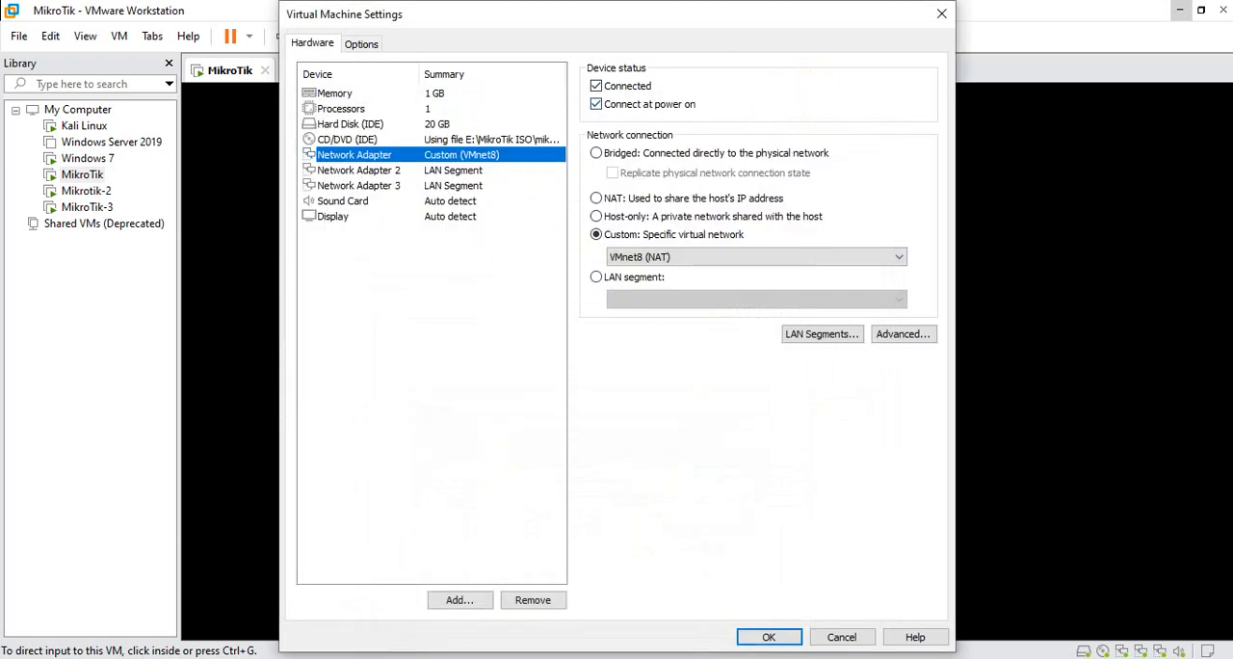
click(652, 531)
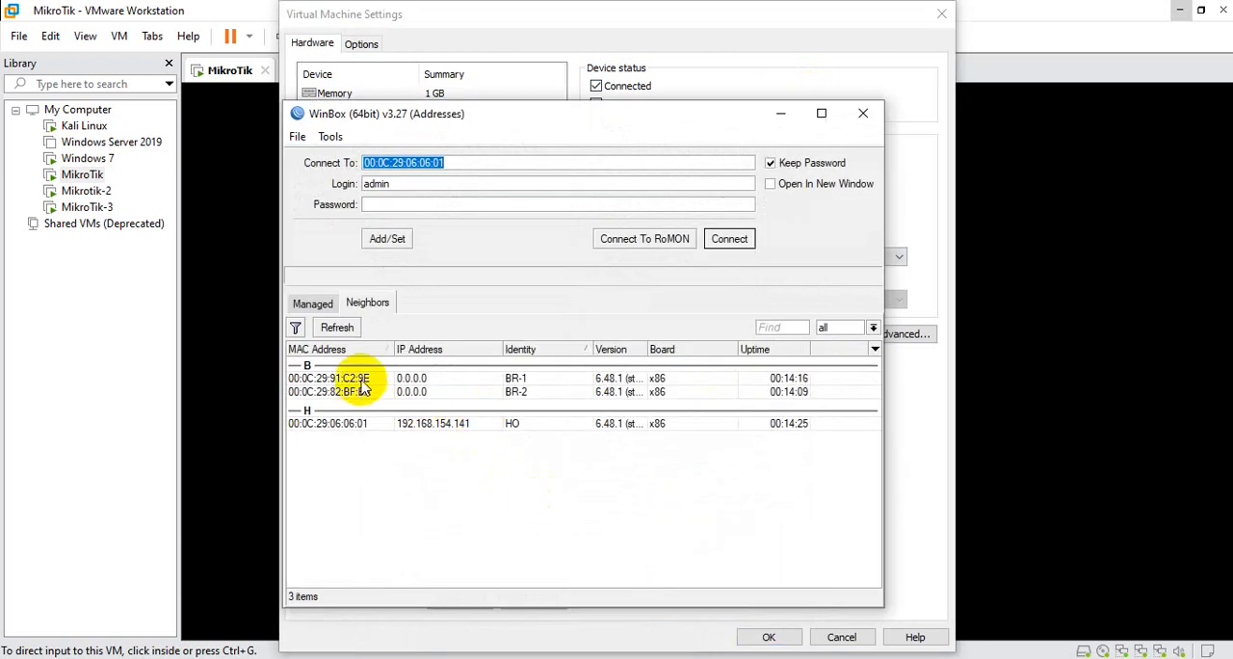
click(780, 114)
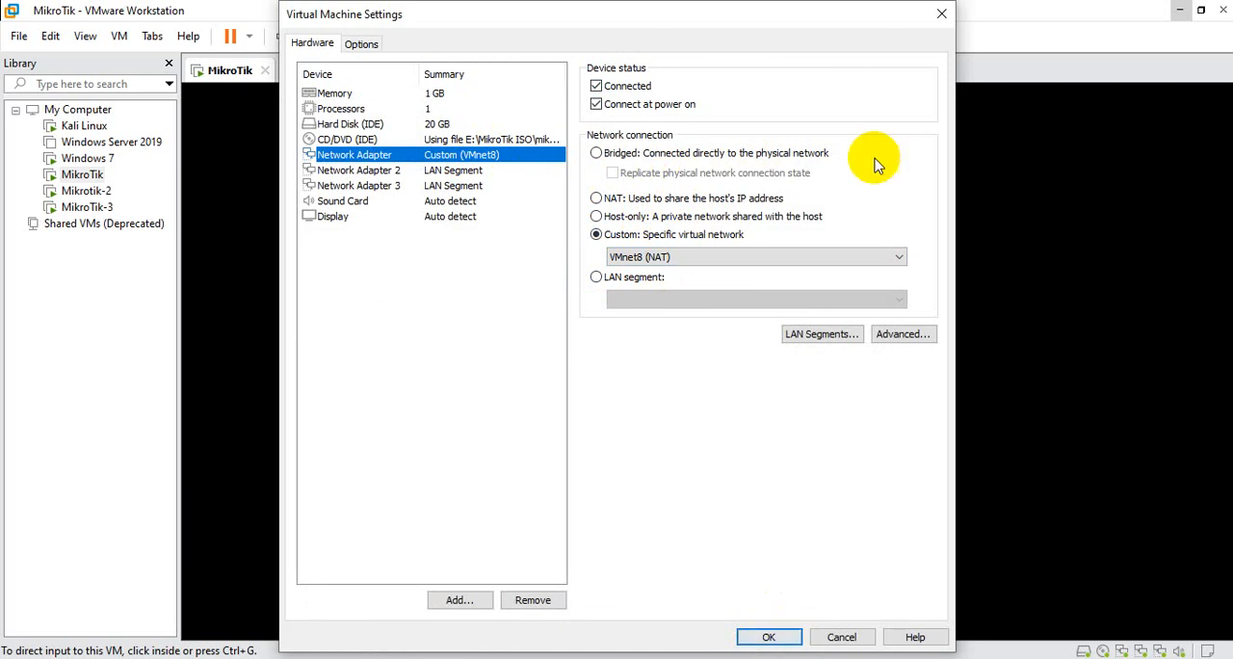
click(941, 13)
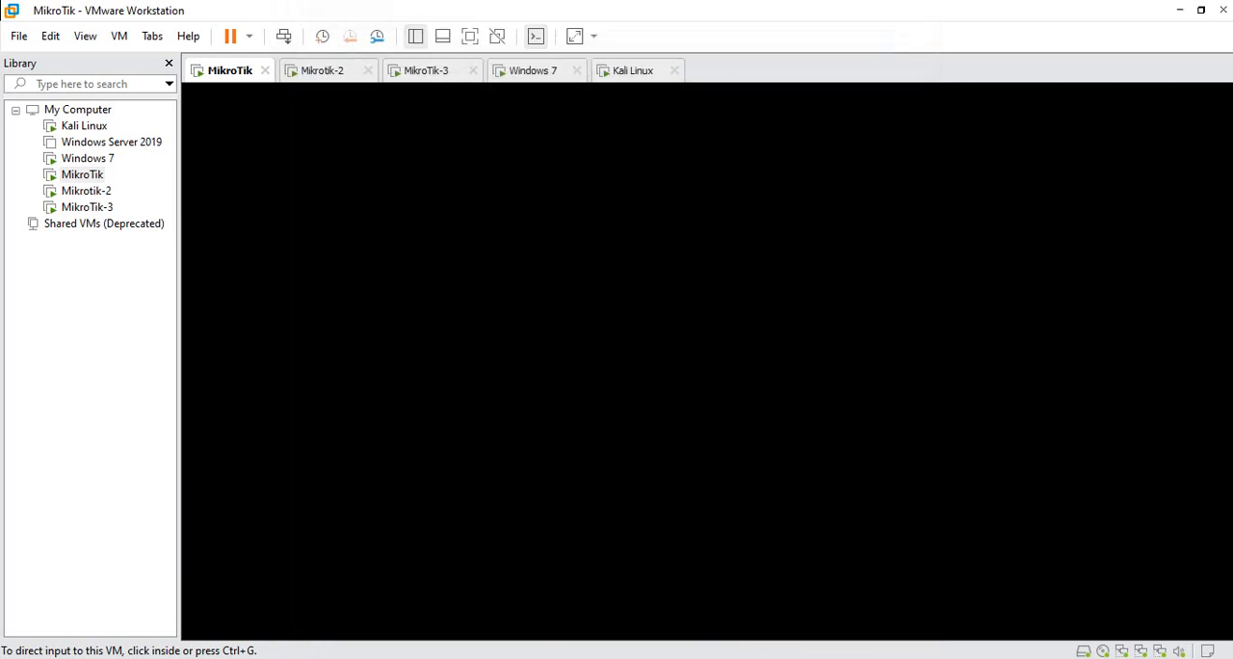
Return to the HO router's WinBox session, review its WAN and switch interfaces, and close the interface list
mouse_move(600, 617)
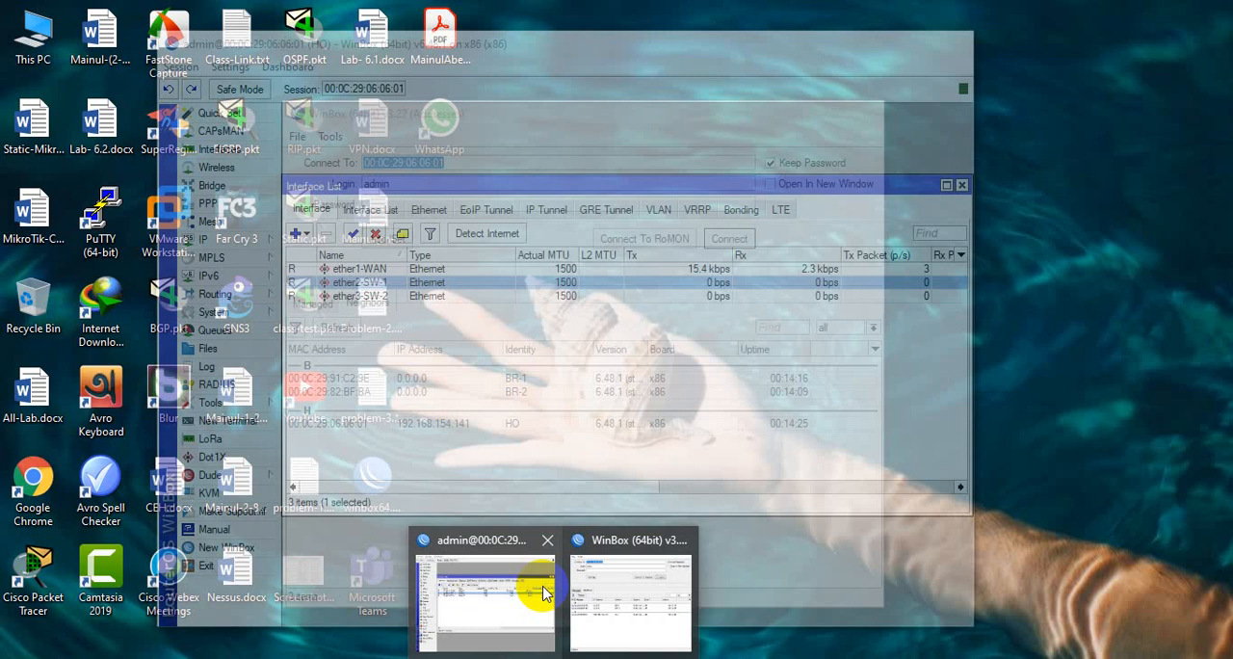
click(535, 589)
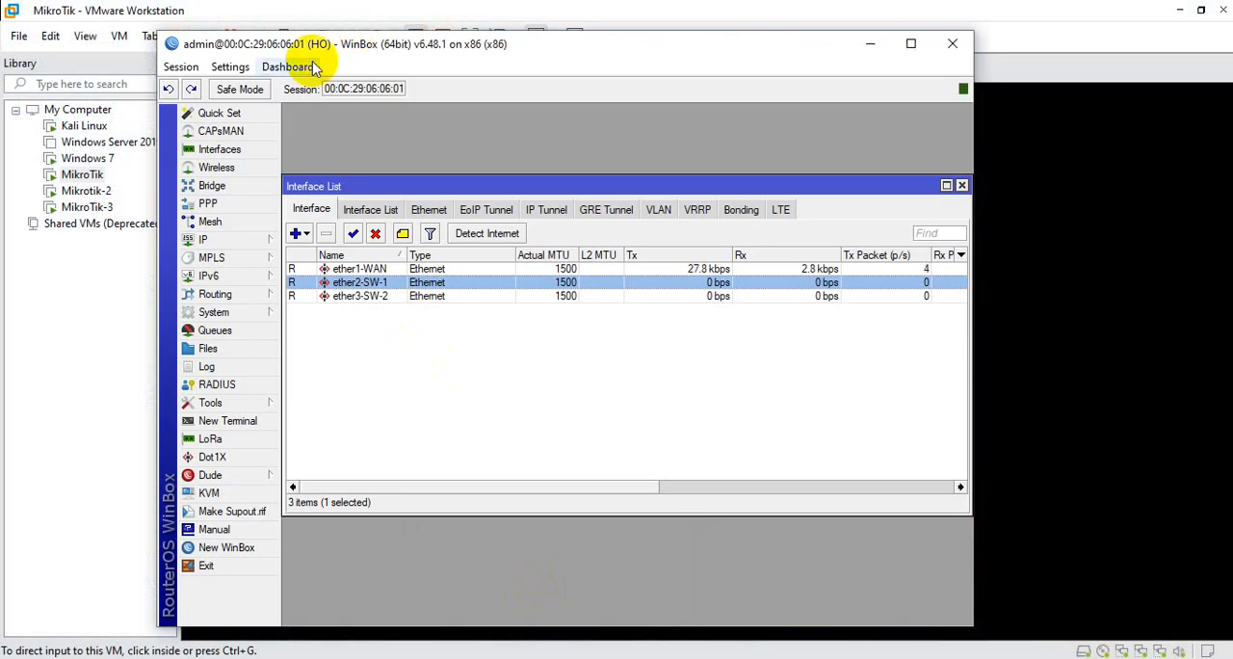
click(345, 297)
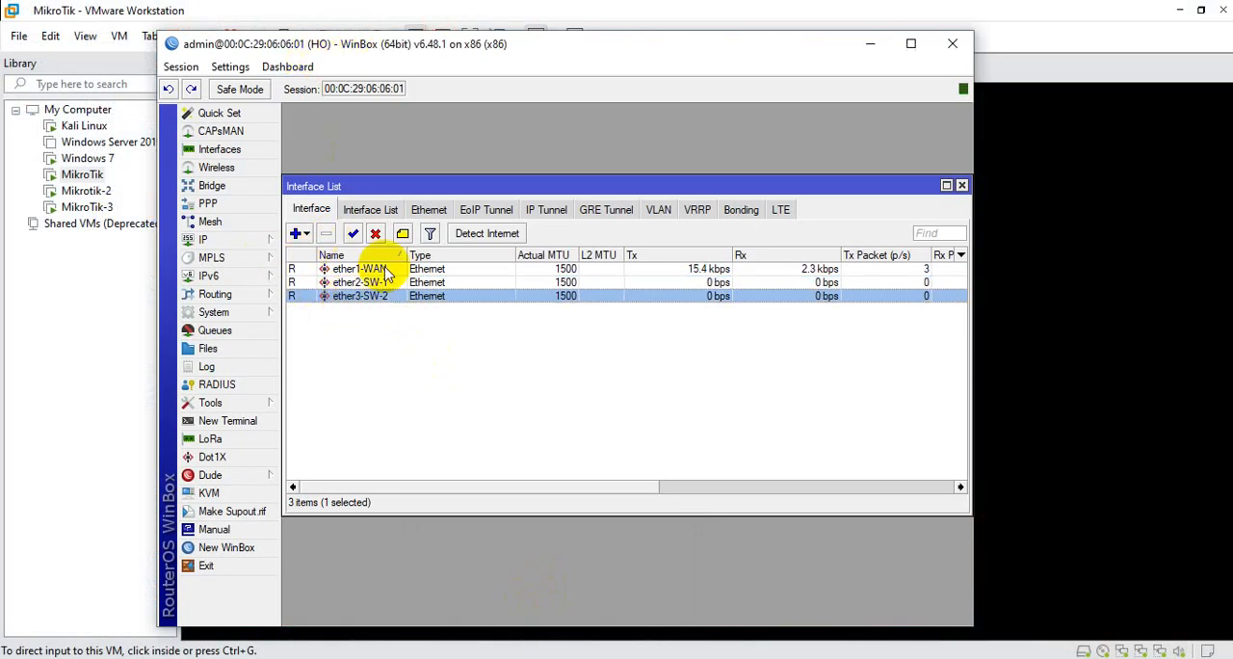
click(381, 273)
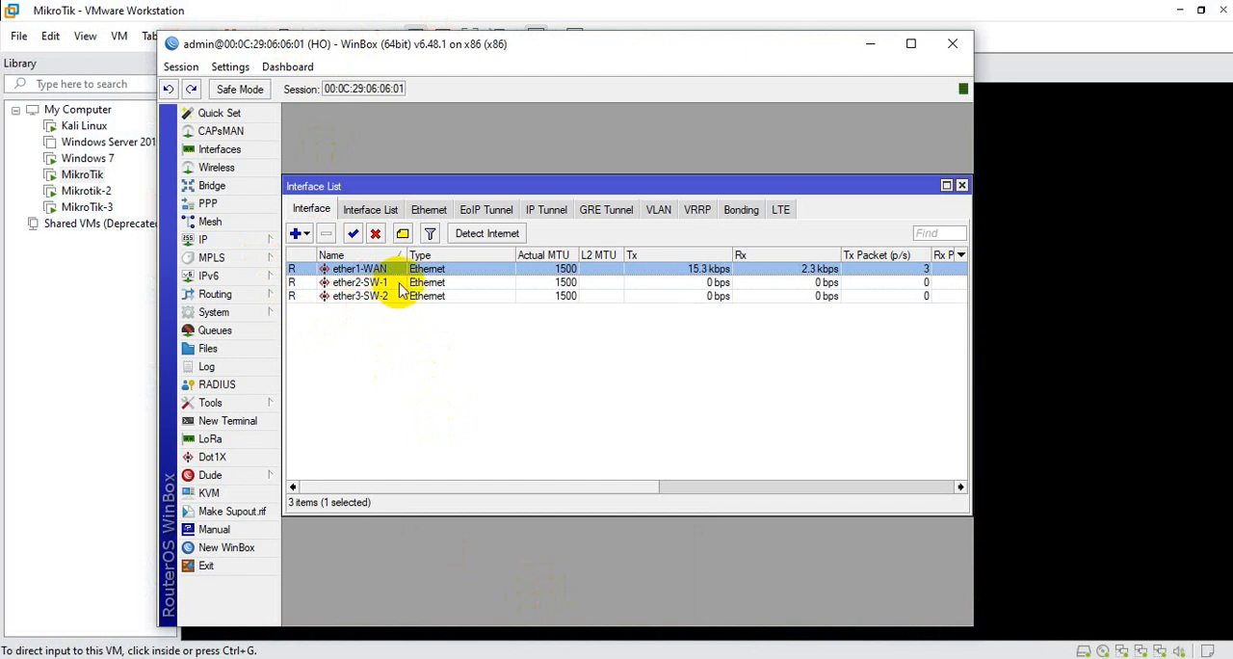
drag(669, 186, 653, 162)
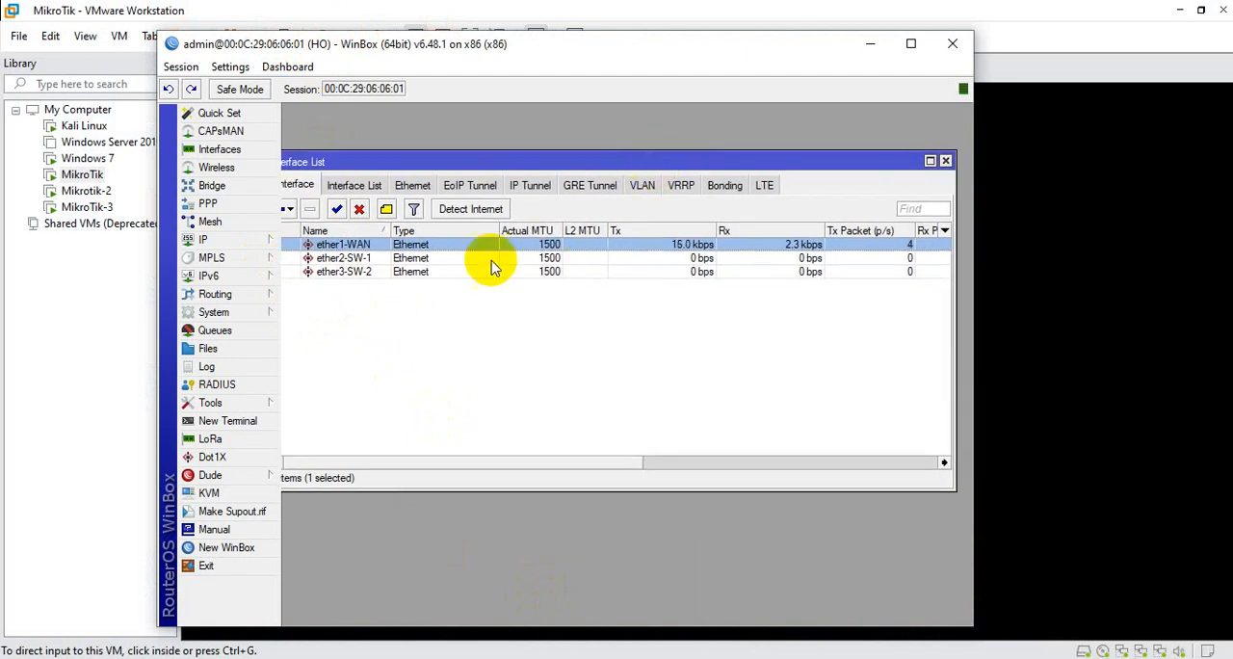
click(945, 162)
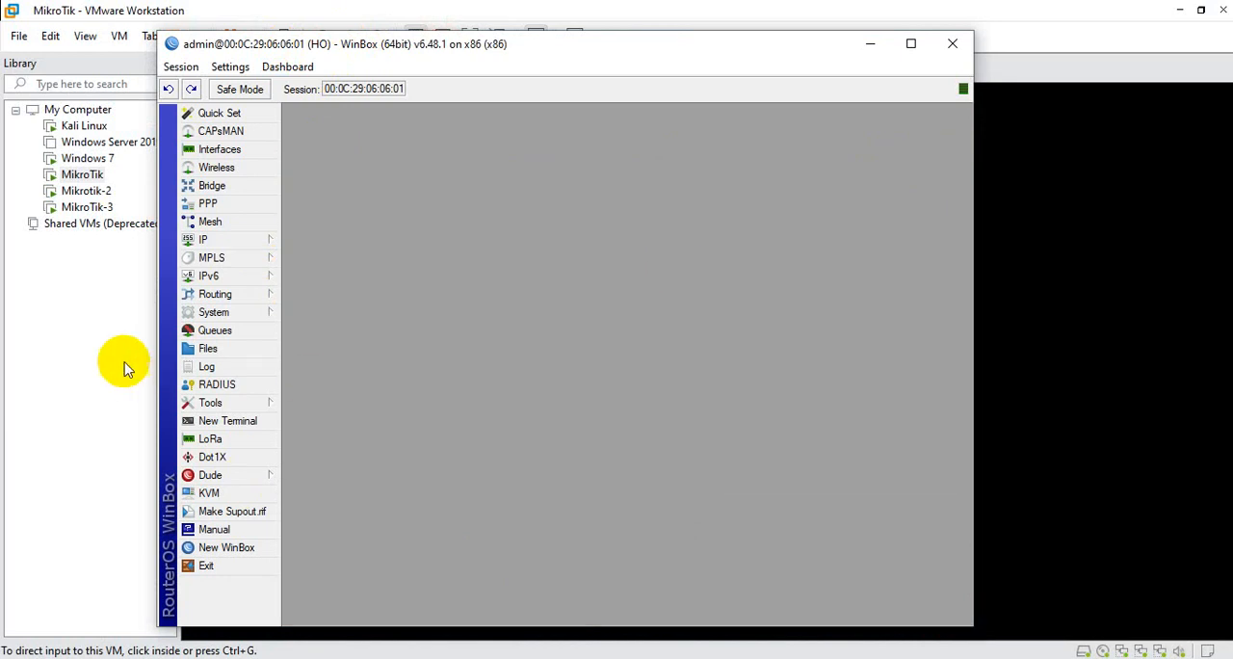
Add the IP address 172.16.1.1/30 on the HO router's ether2-SW-1 interface
click(248, 240)
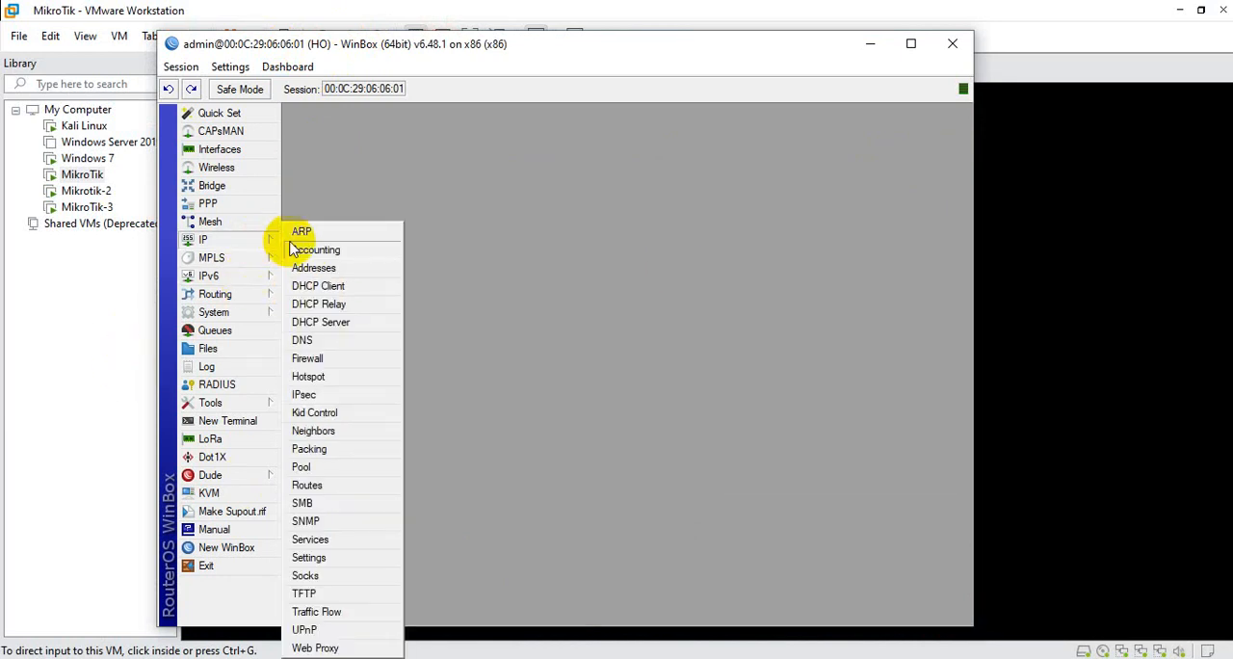
click(315, 270)
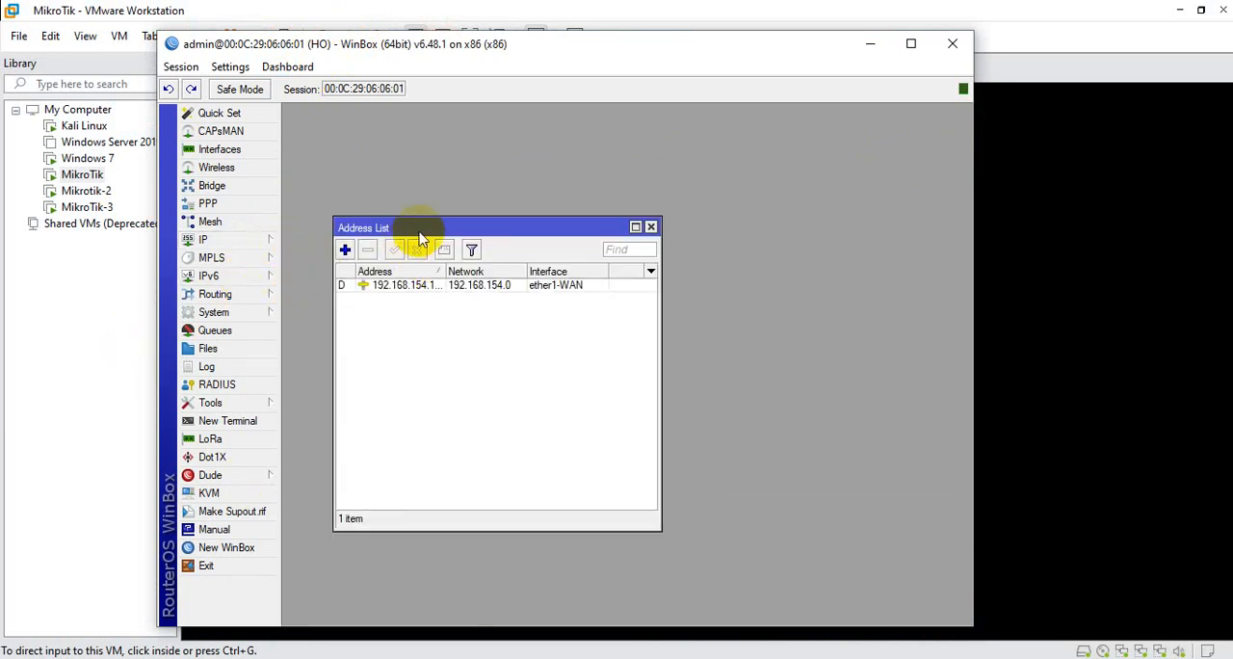
drag(407, 229, 457, 169)
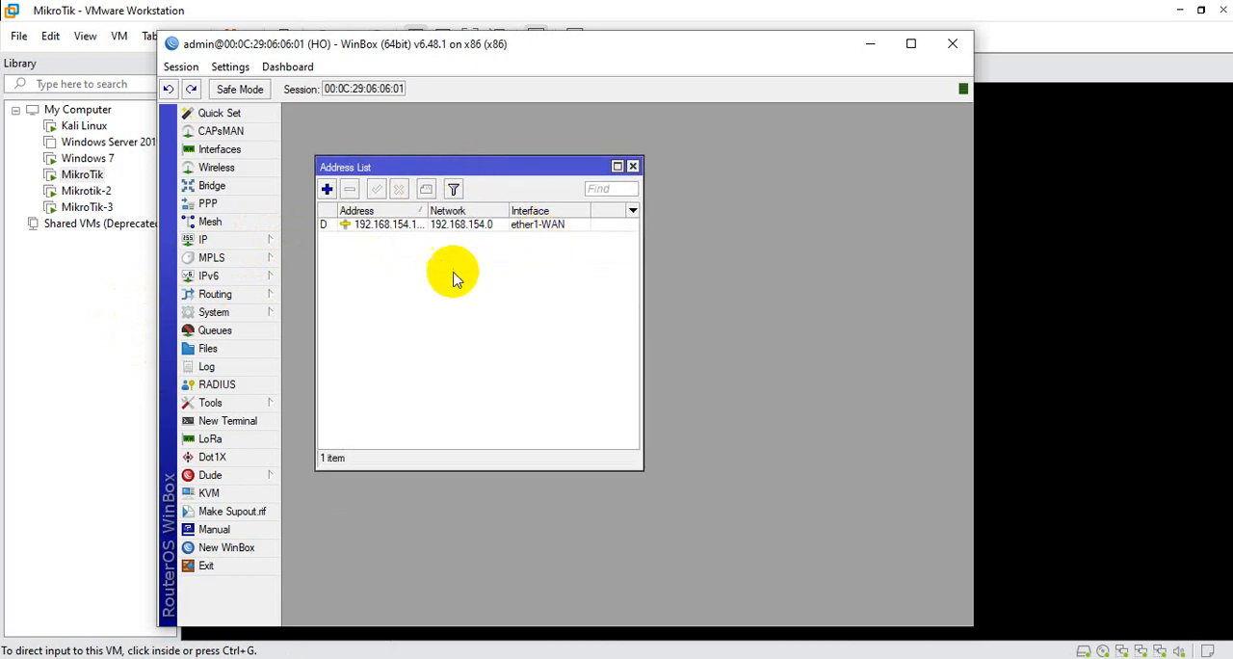
click(328, 189)
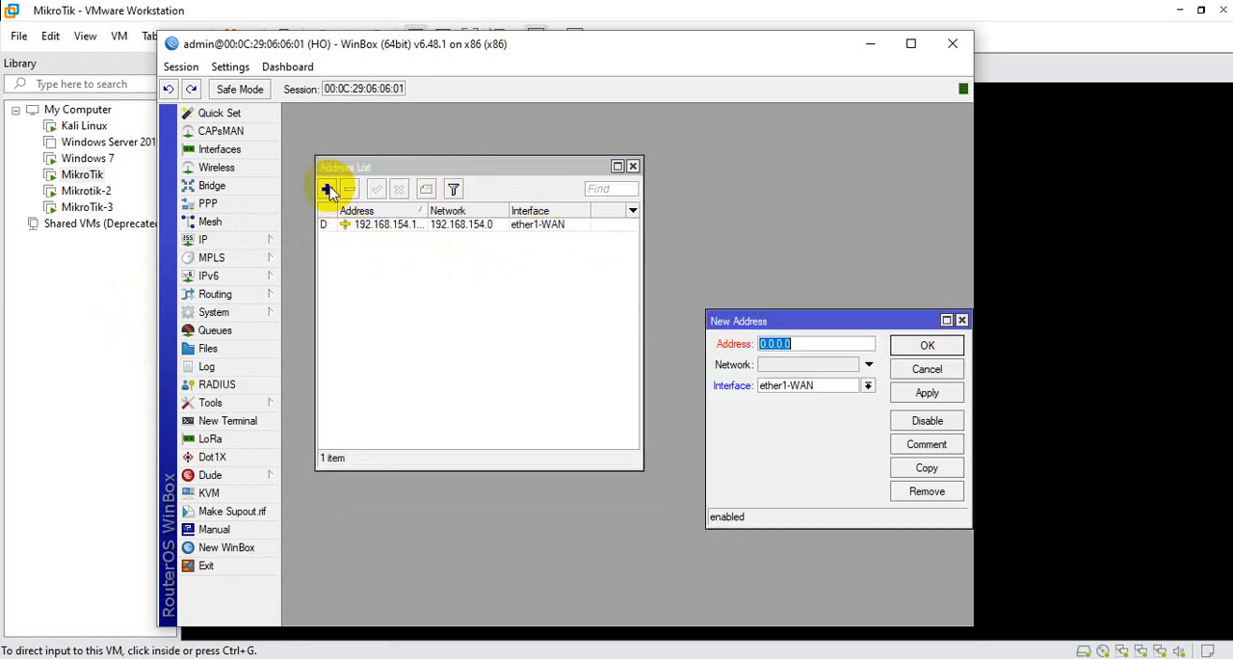
drag(785, 322, 518, 252)
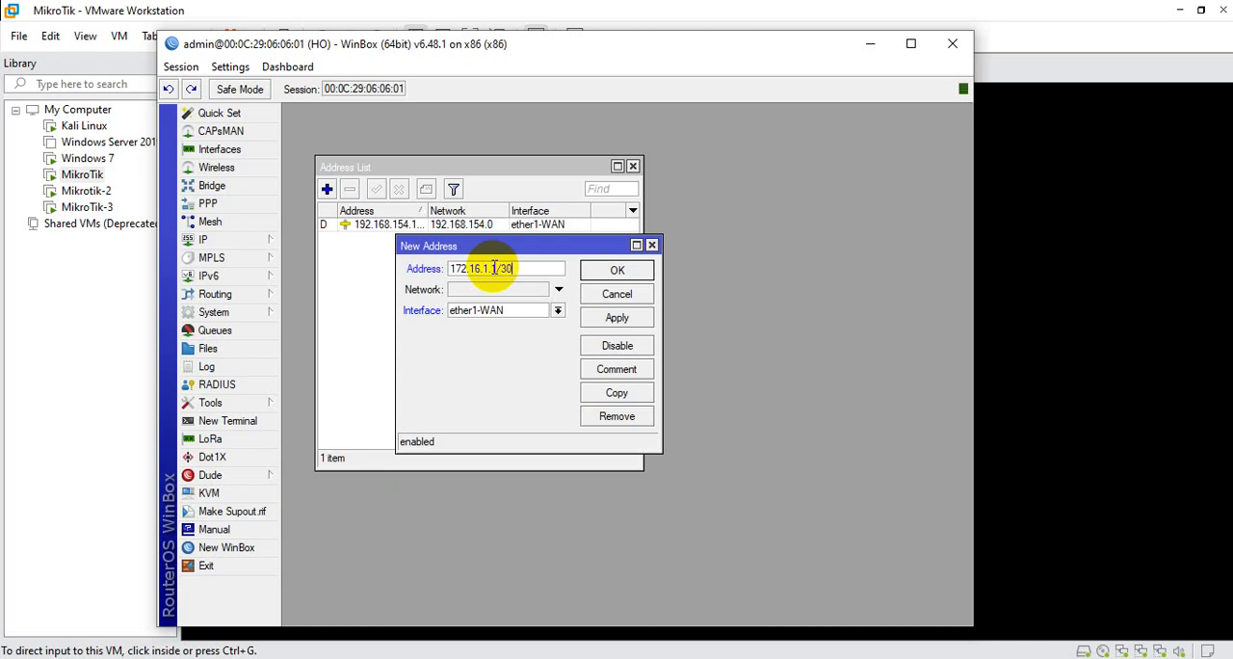
click(556, 310)
click(498, 336)
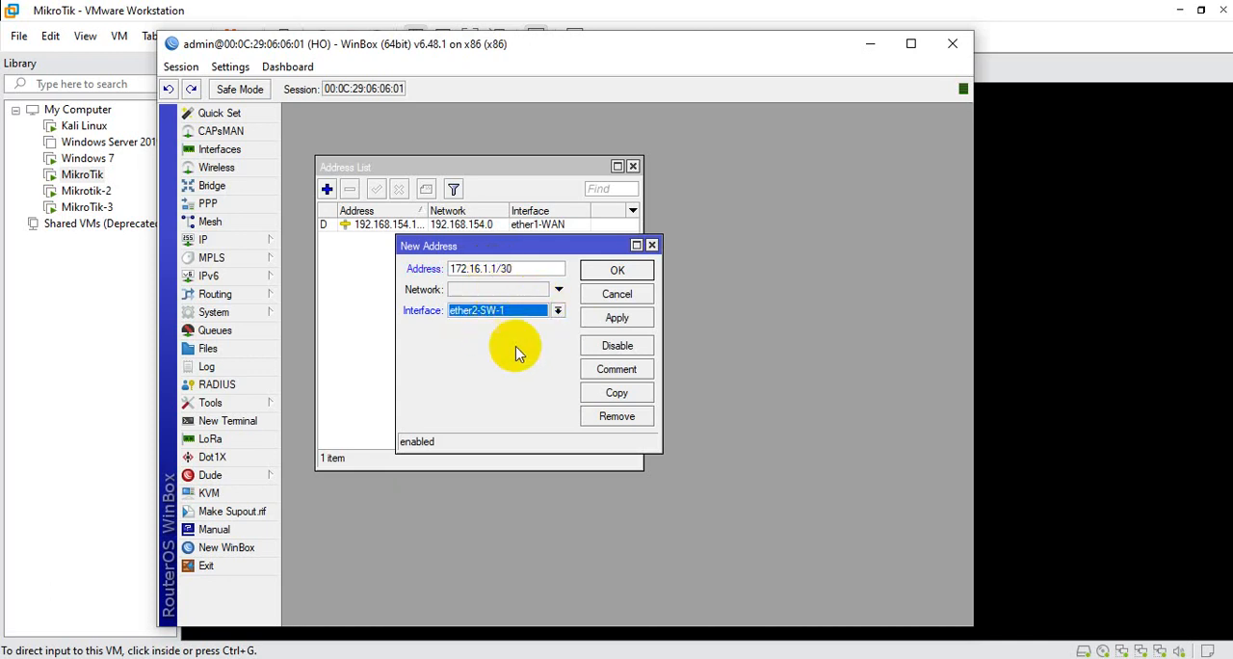
click(617, 321)
click(620, 270)
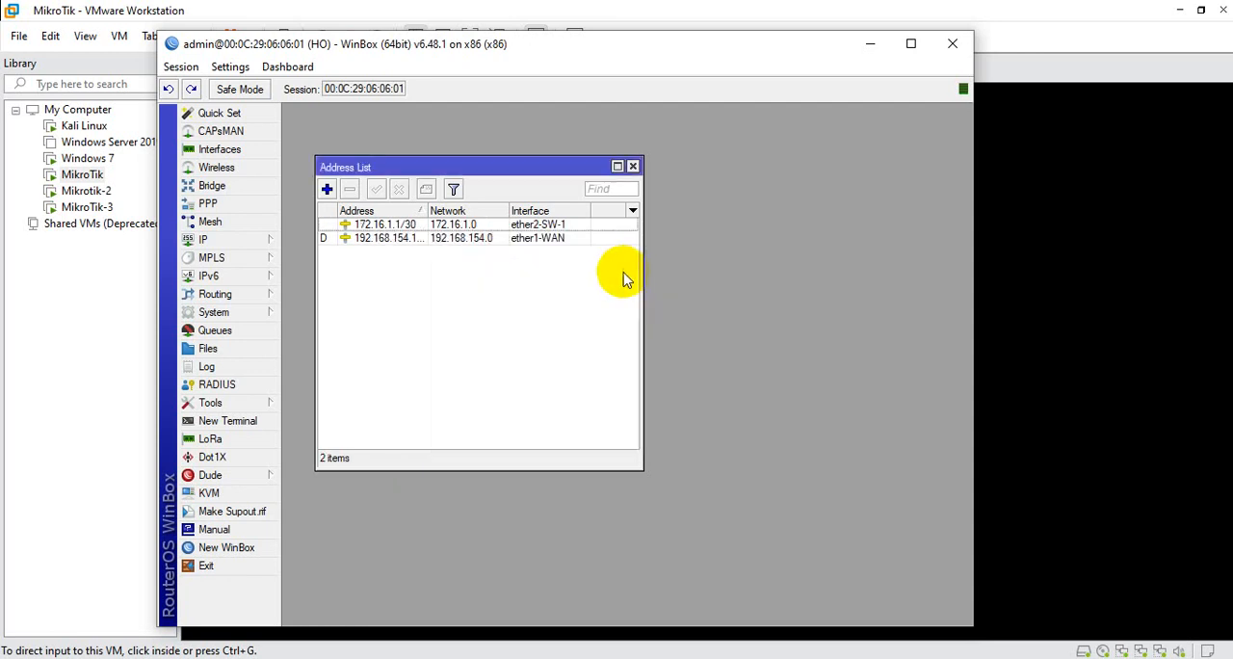
Add the IP address 172.16.2.1/30 on the HO router's ether3-SW-2 interface
click(327, 189)
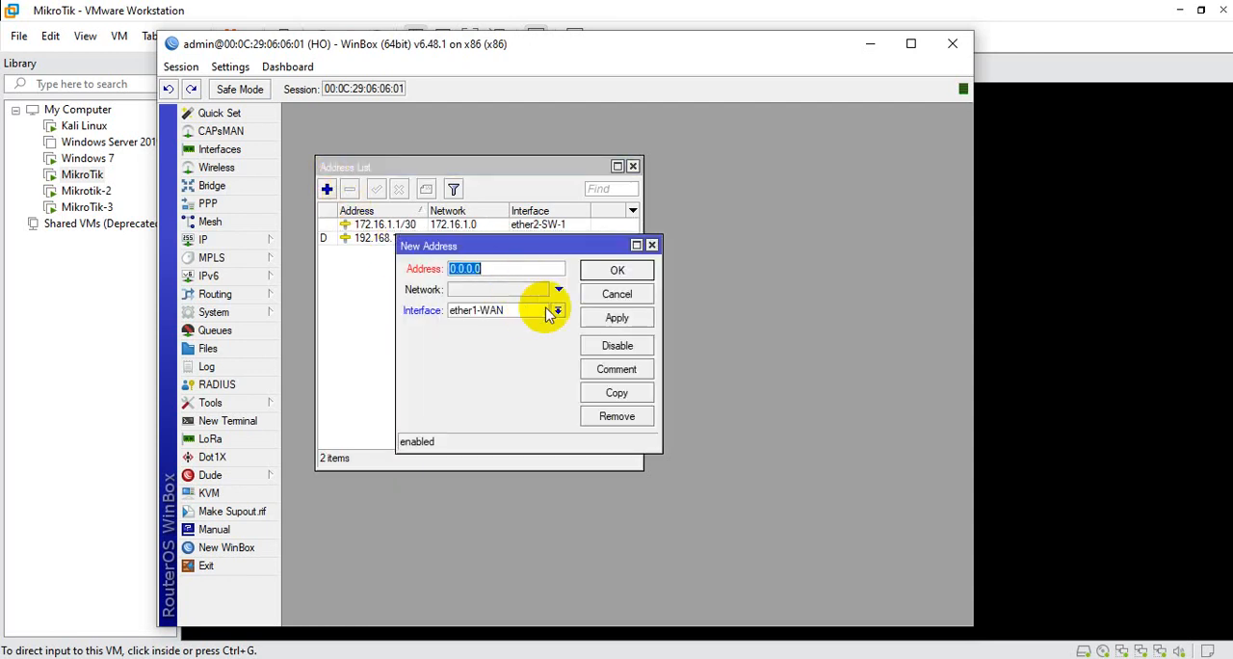
click(557, 310)
click(505, 348)
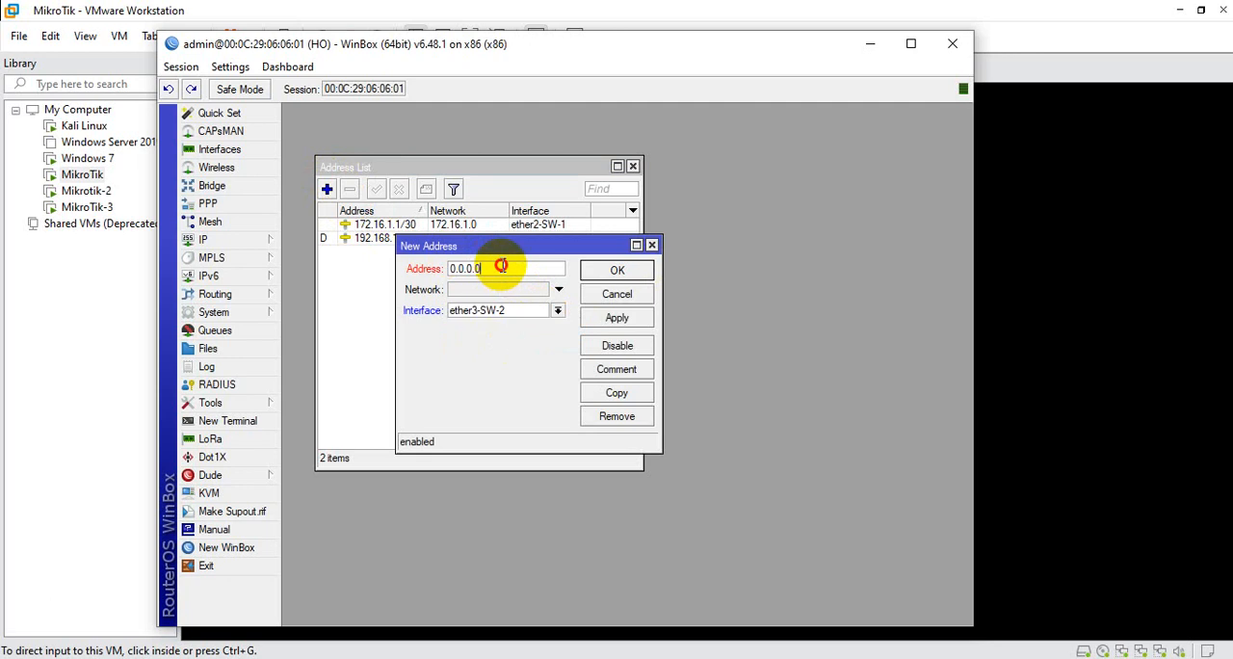
drag(504, 267, 441, 271)
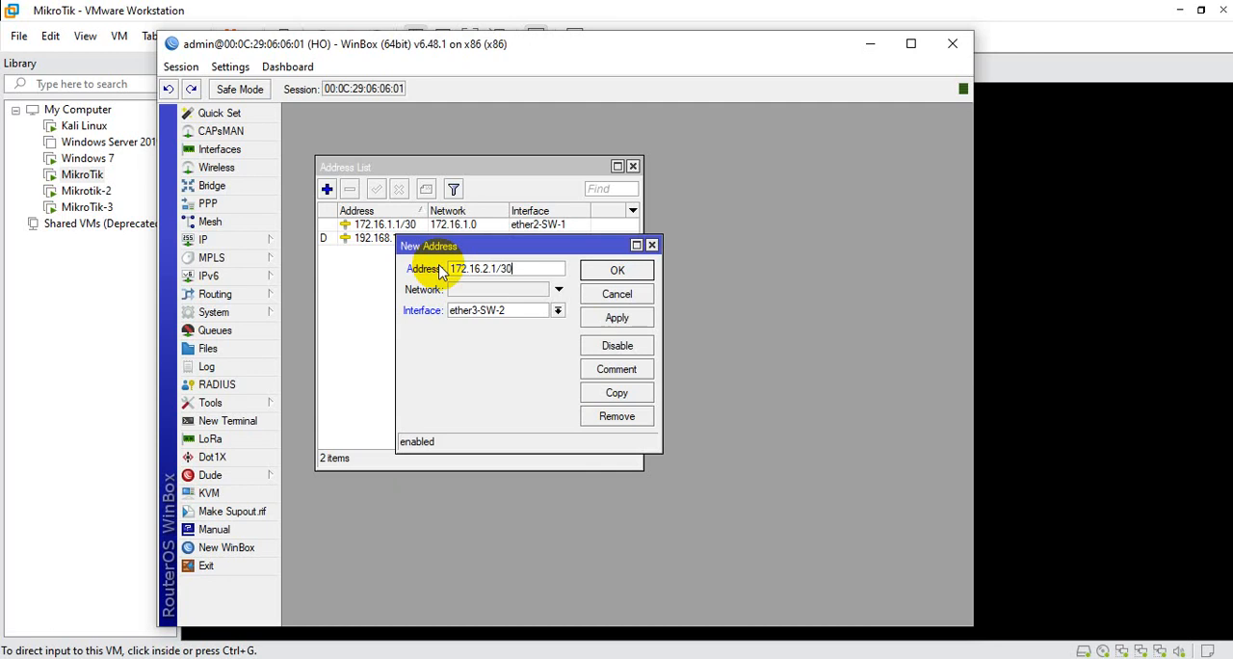
click(613, 317)
click(621, 269)
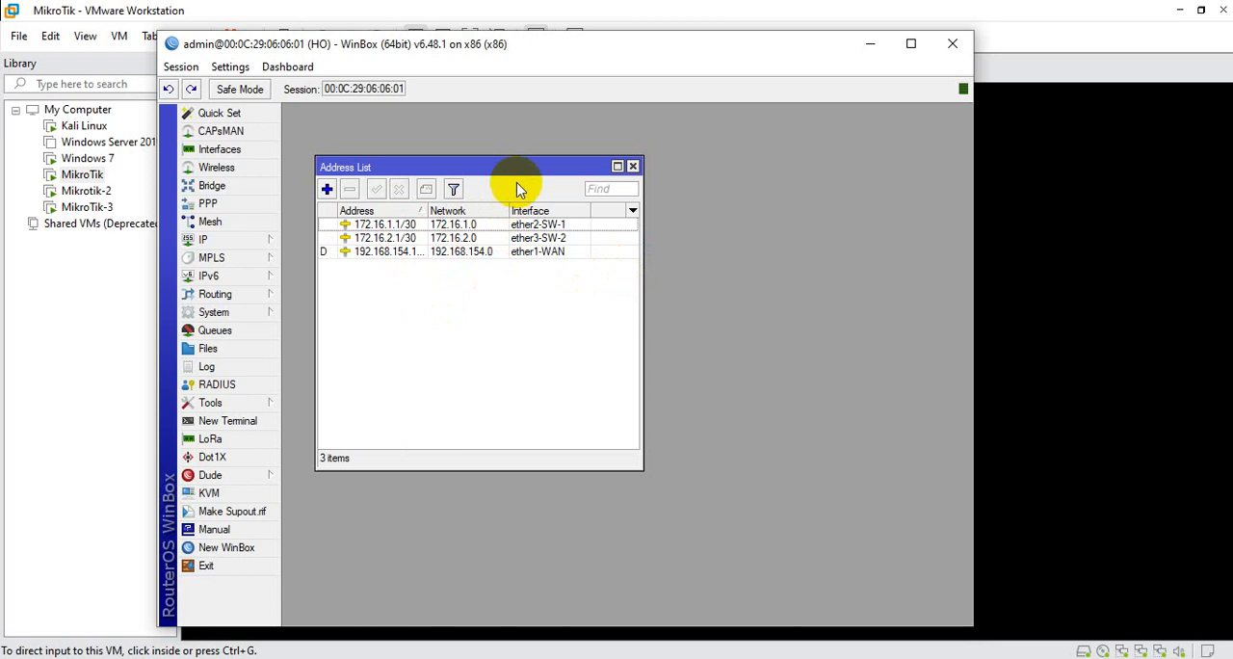
drag(527, 166, 528, 143)
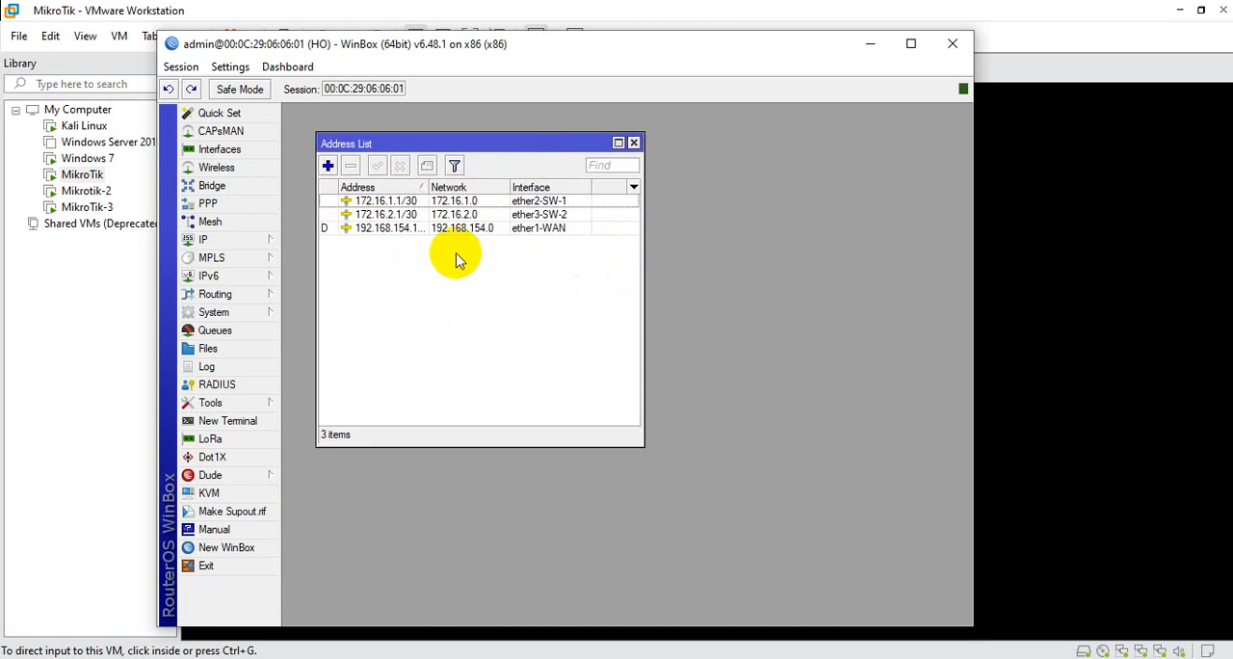
Start a new firewall NAT rule on the HO router using the srcnat chain
click(245, 241)
click(308, 361)
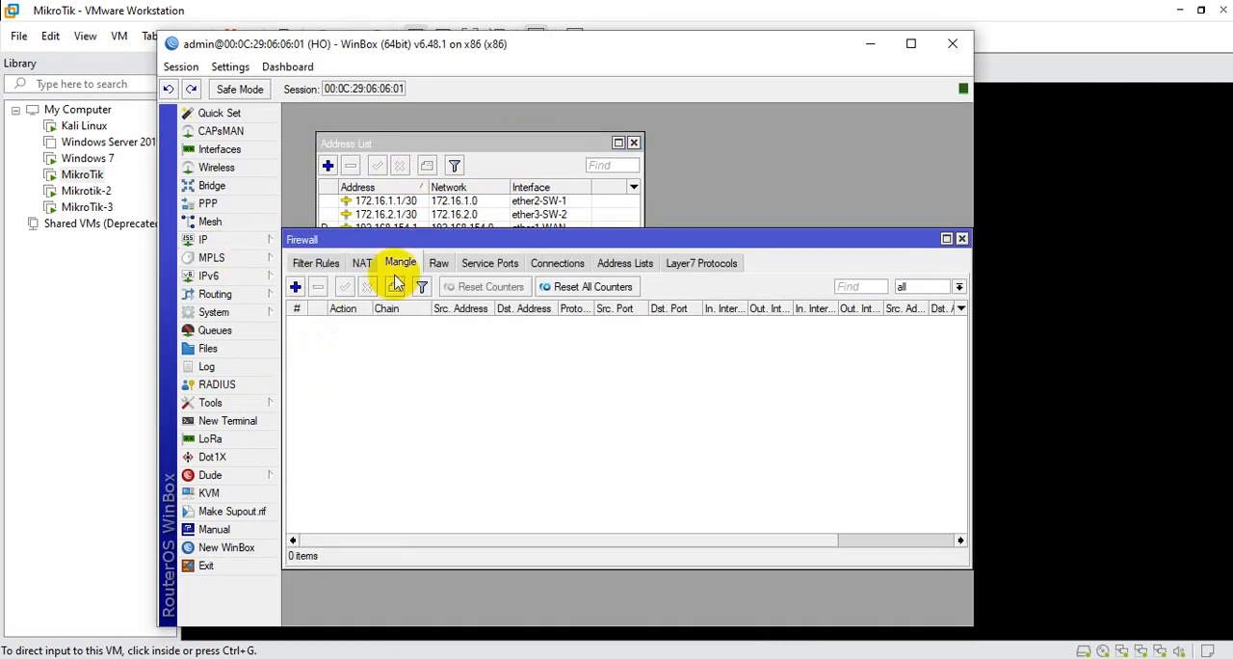
drag(470, 237, 495, 194)
click(389, 218)
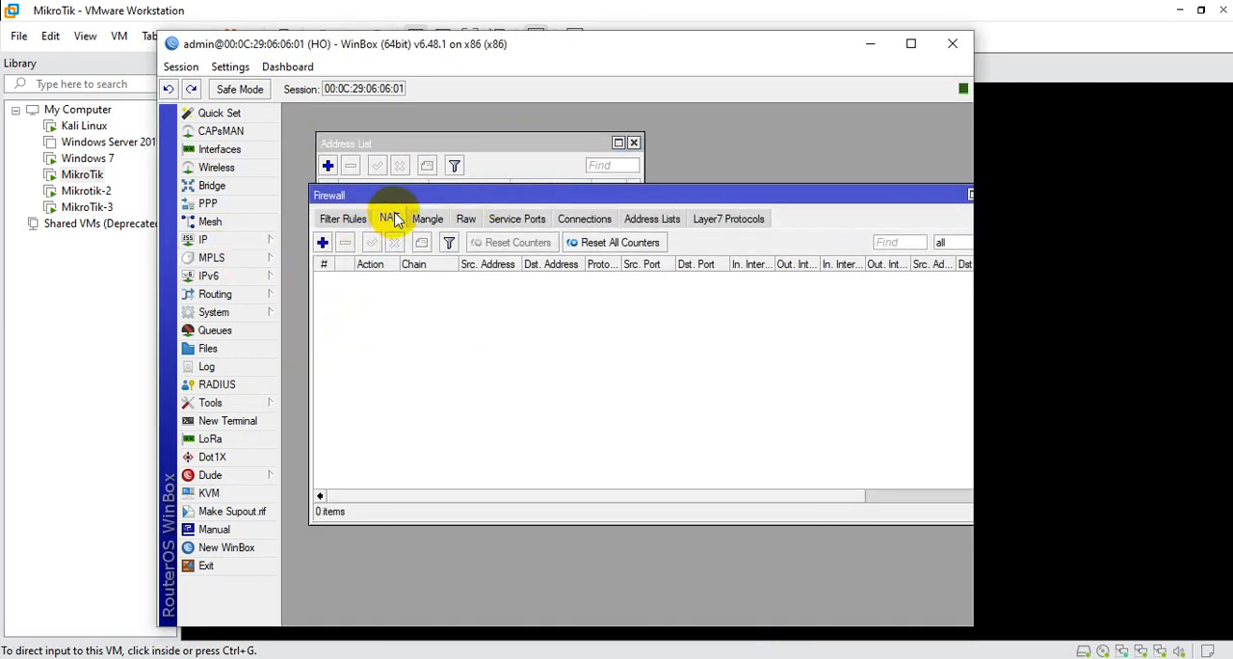
click(323, 242)
drag(774, 191, 590, 209)
click(487, 232)
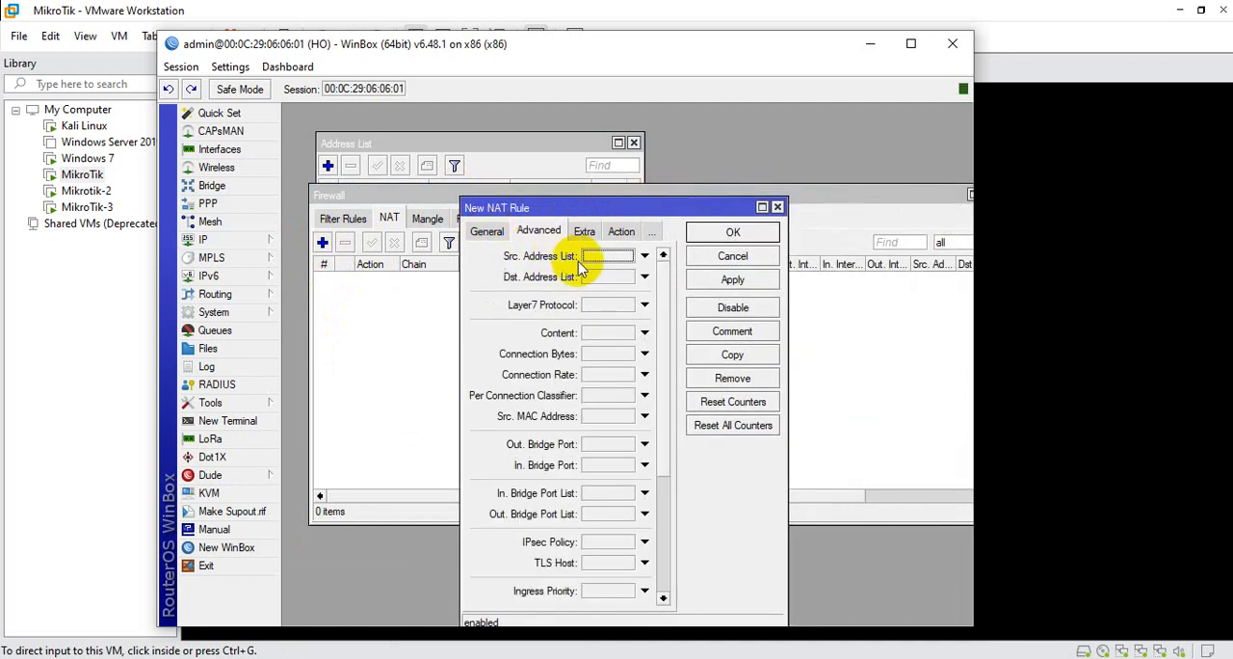
click(487, 233)
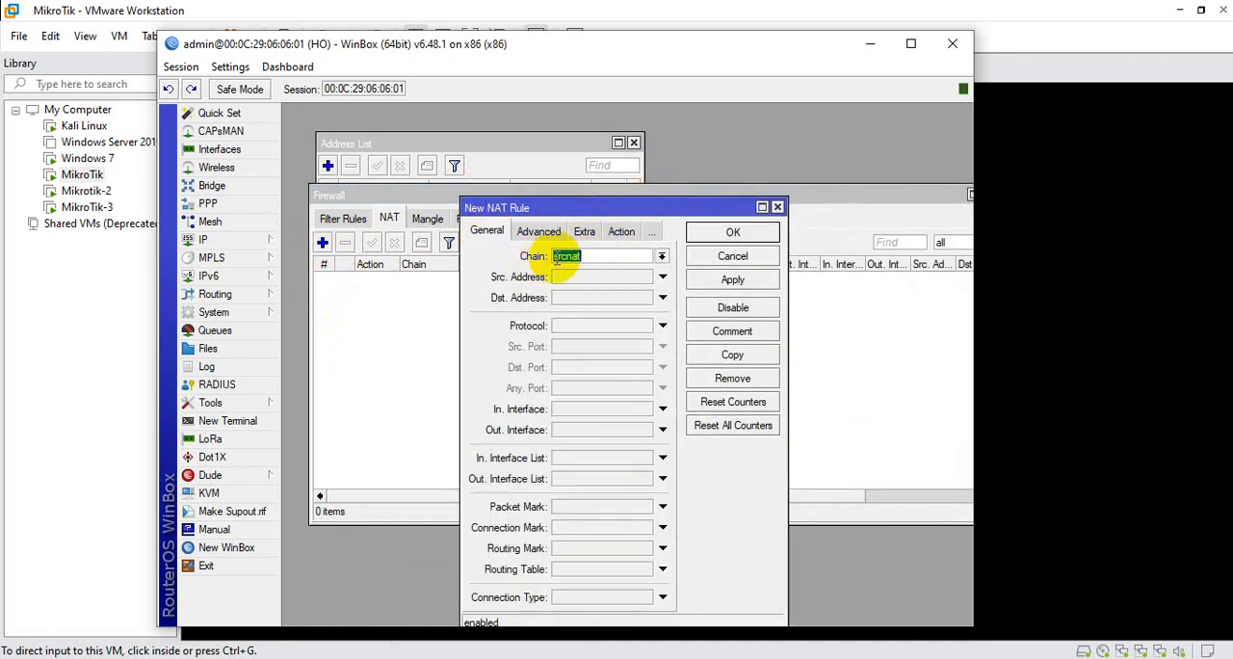
Set the NAT rule's action to masquerade, save the rule and close the firewall window
click(621, 233)
click(647, 254)
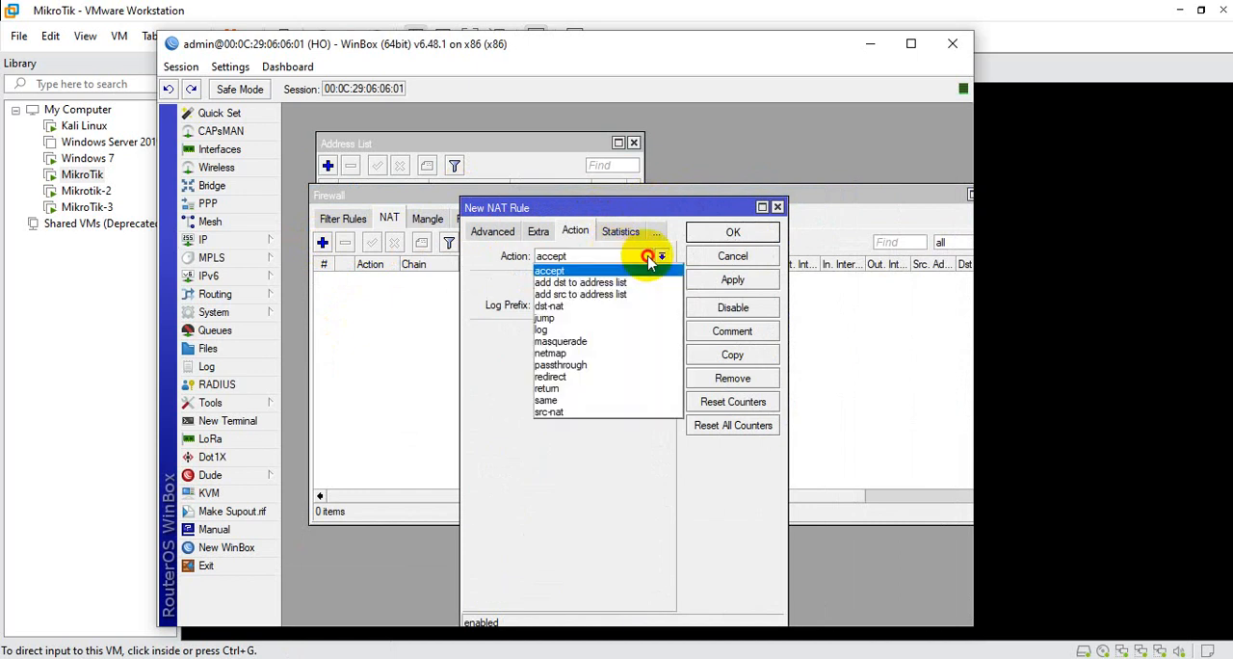
click(581, 339)
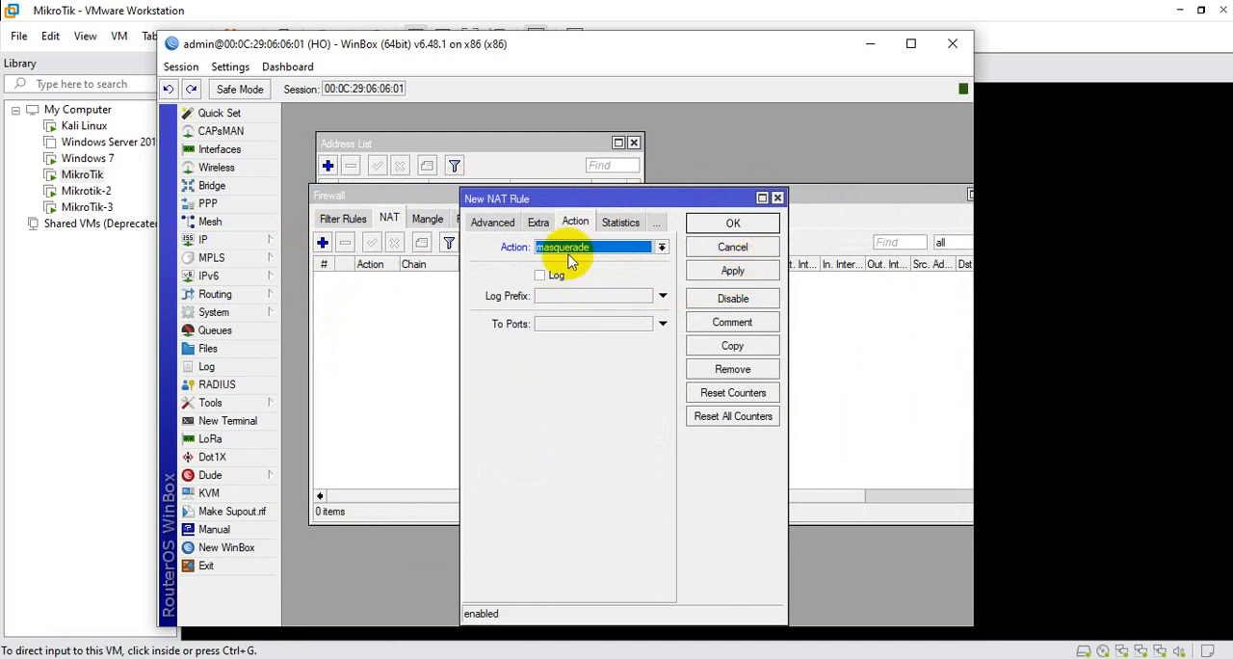
click(737, 270)
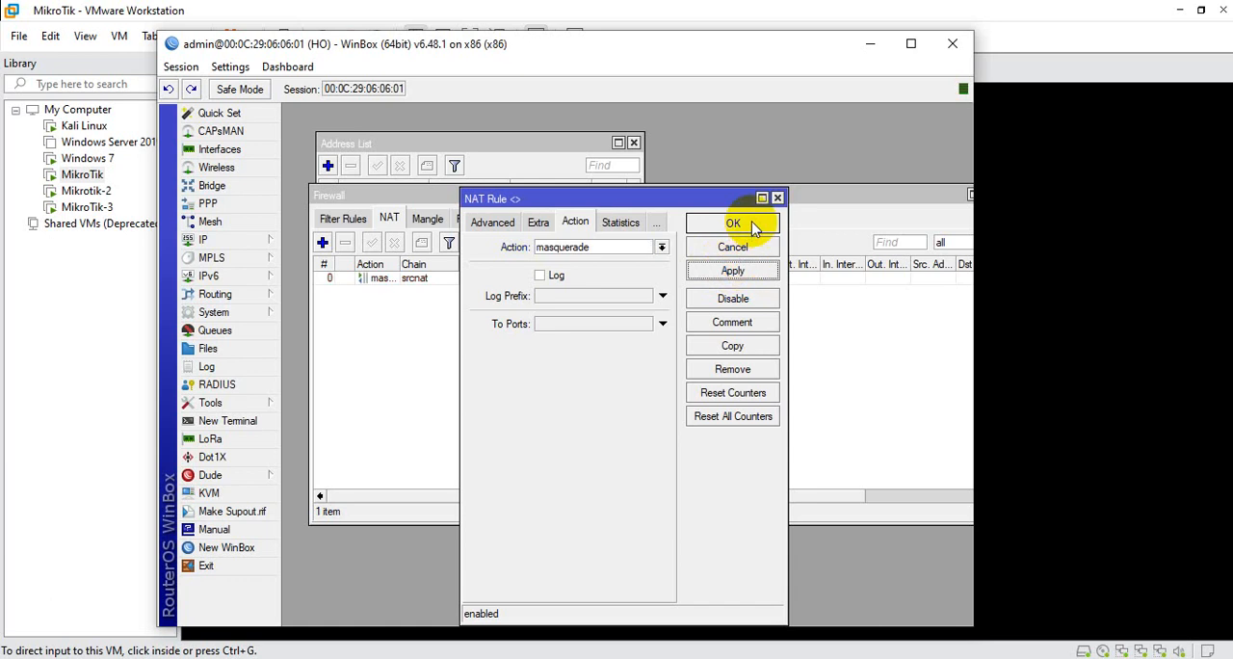
click(733, 223)
drag(583, 199, 495, 210)
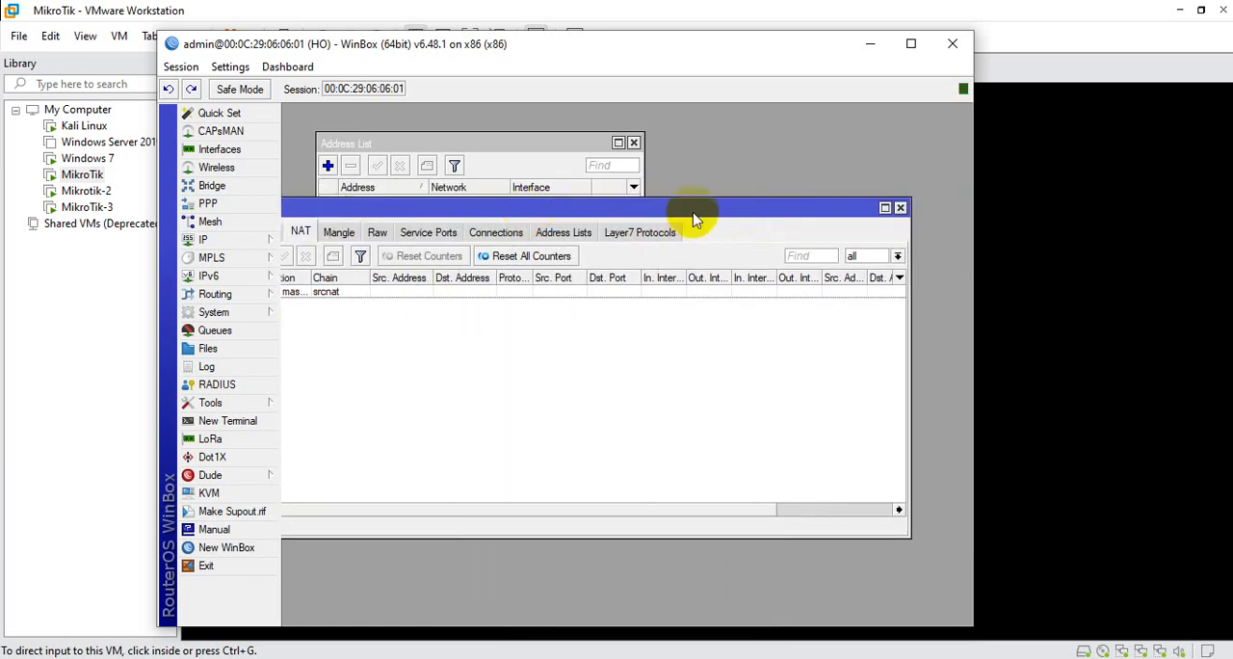
click(900, 210)
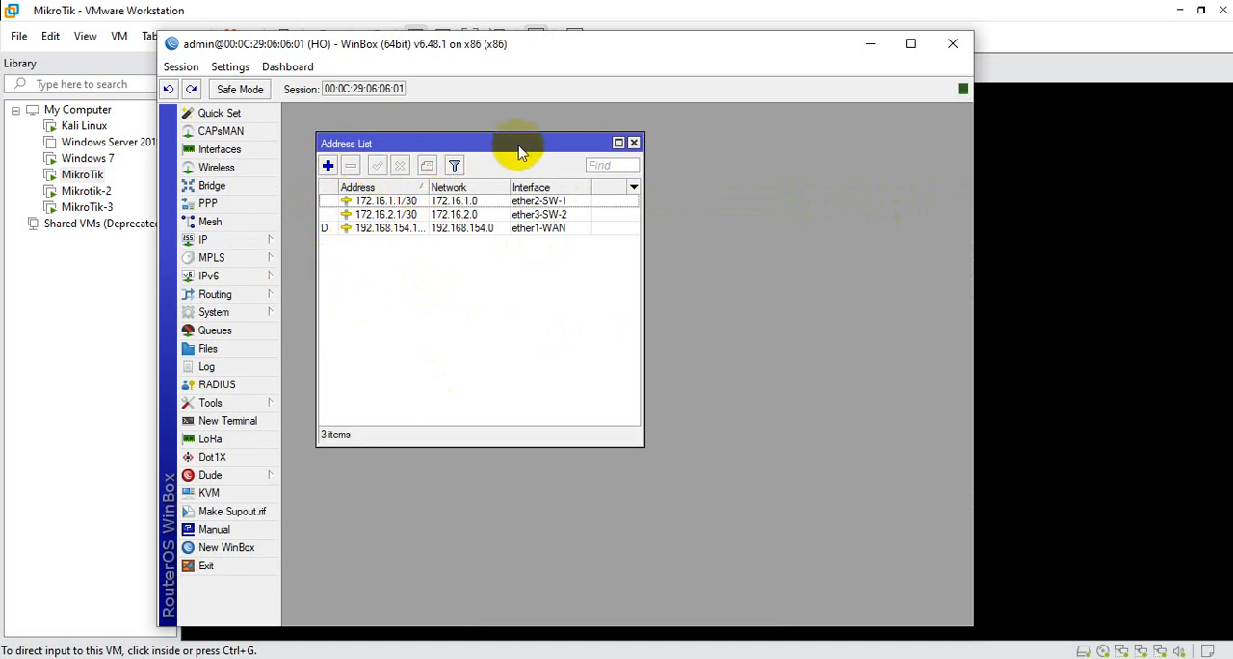
Open the HO router's OSPF settings and arrange them beside the address list in a maximized session window
drag(525, 145, 515, 141)
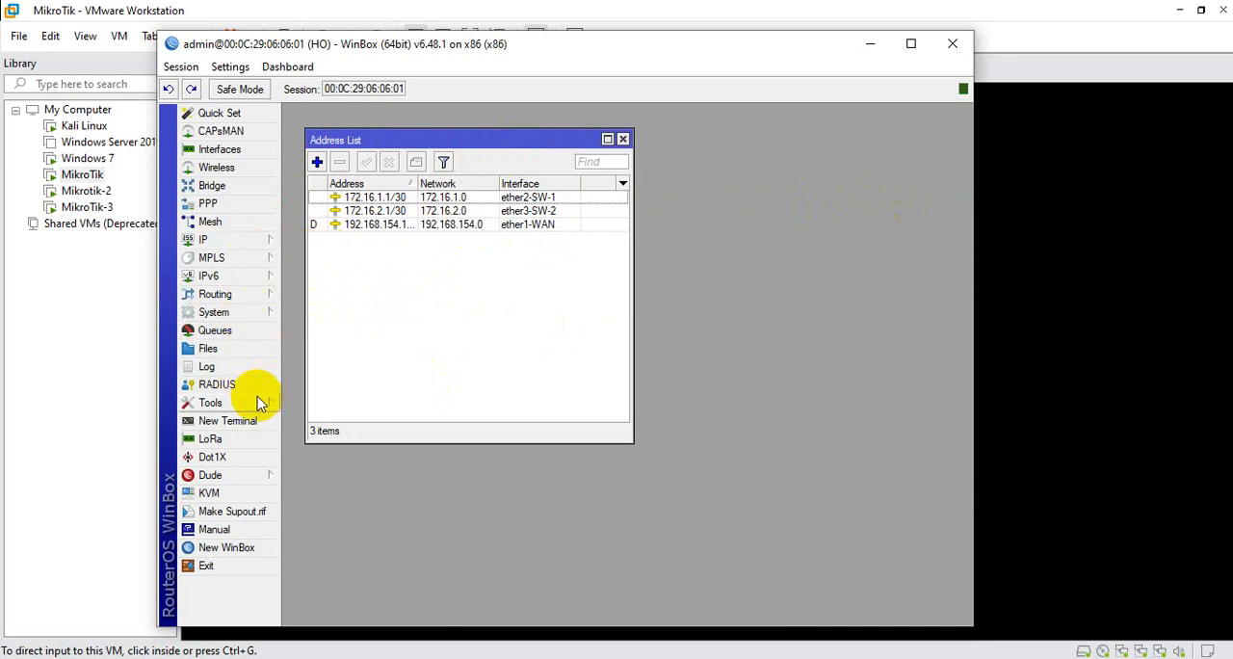
click(245, 293)
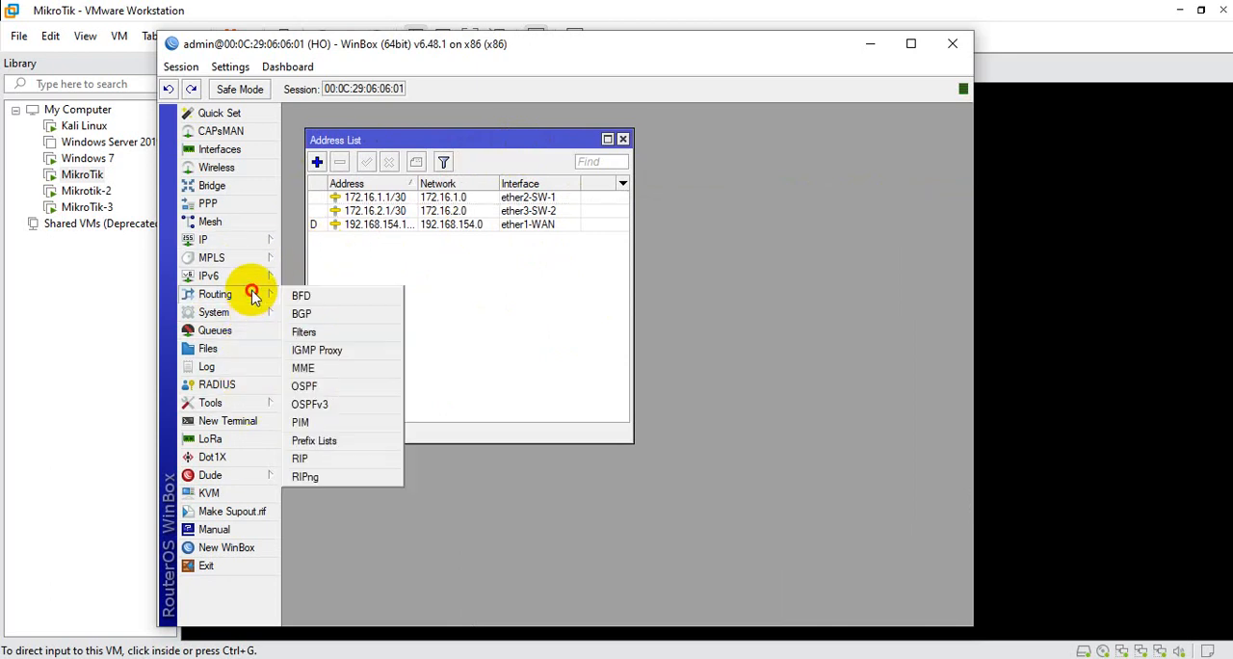
click(314, 386)
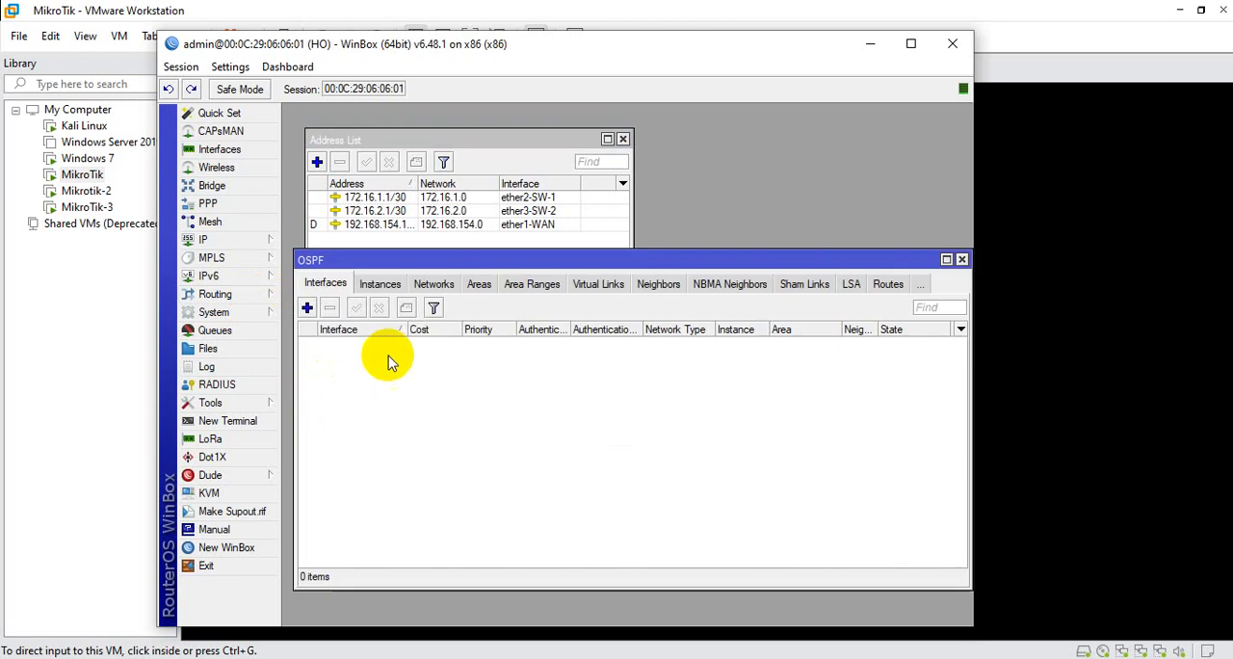
click(910, 43)
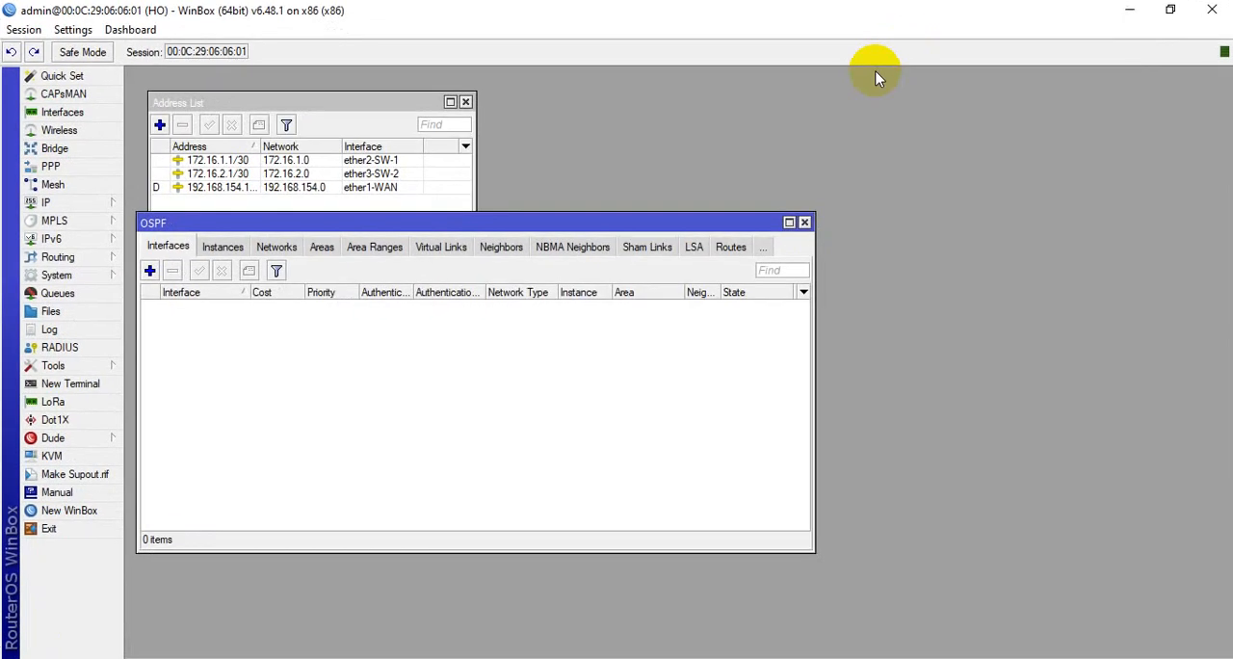
drag(647, 227, 674, 229)
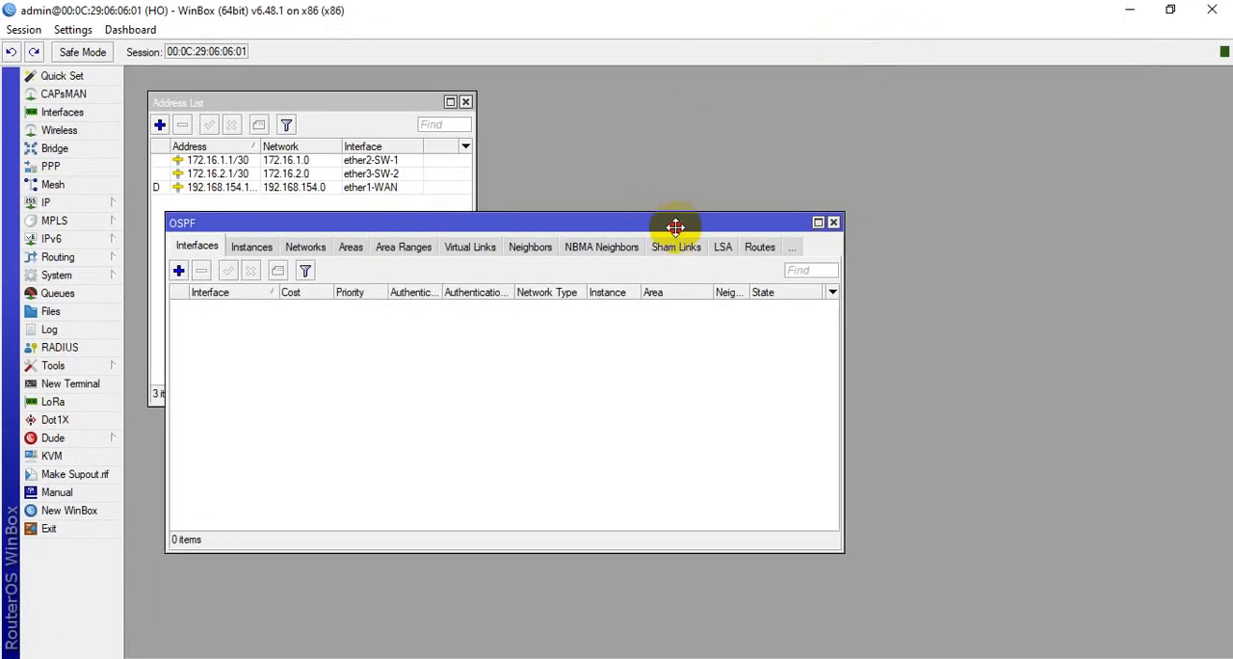
drag(395, 103, 1135, 79)
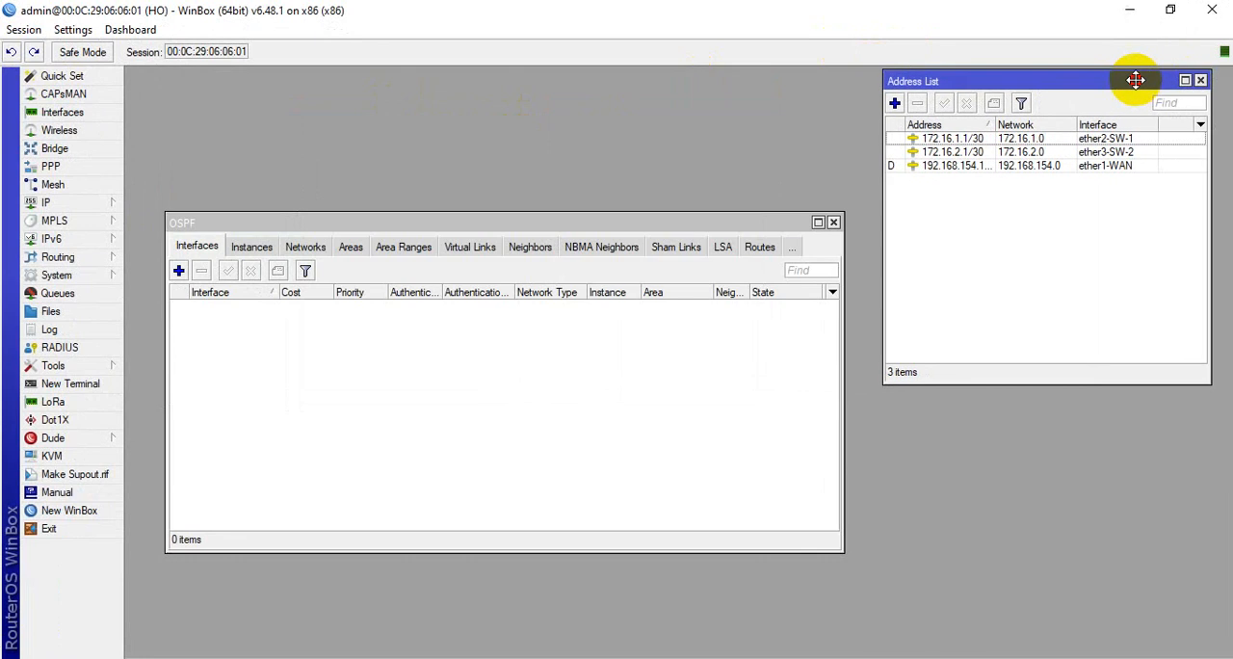
drag(669, 224, 652, 179)
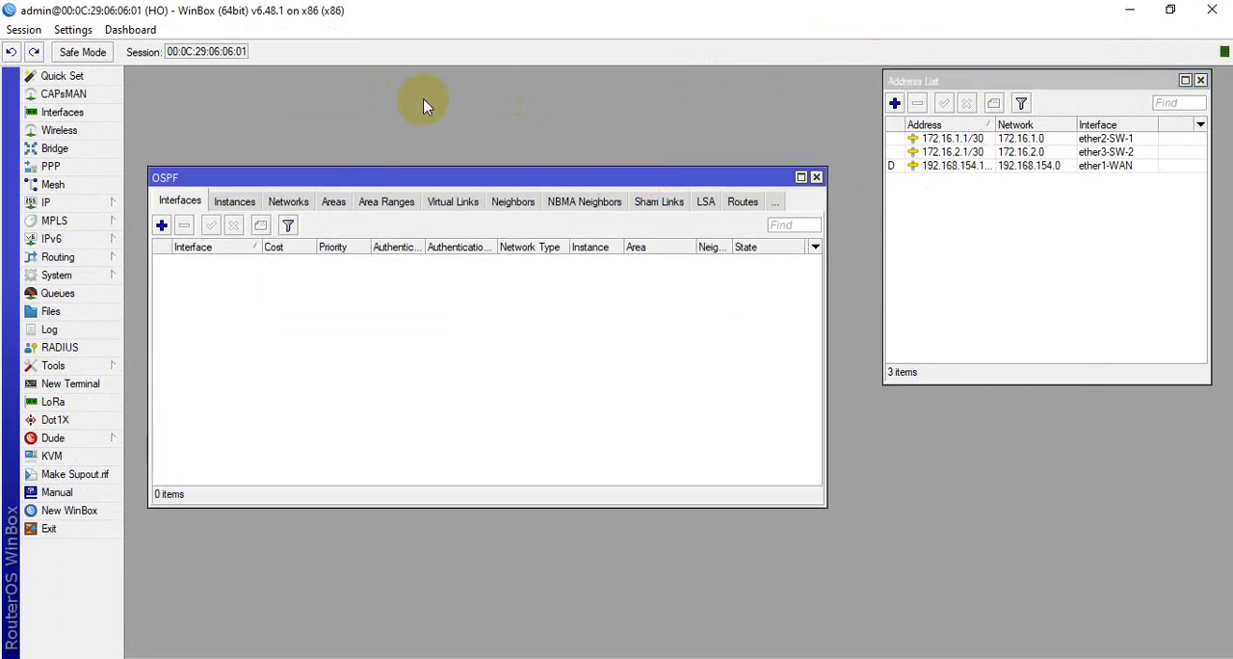
Look through the OSPF instances, networks, areas and interfaces on the HO router
click(241, 203)
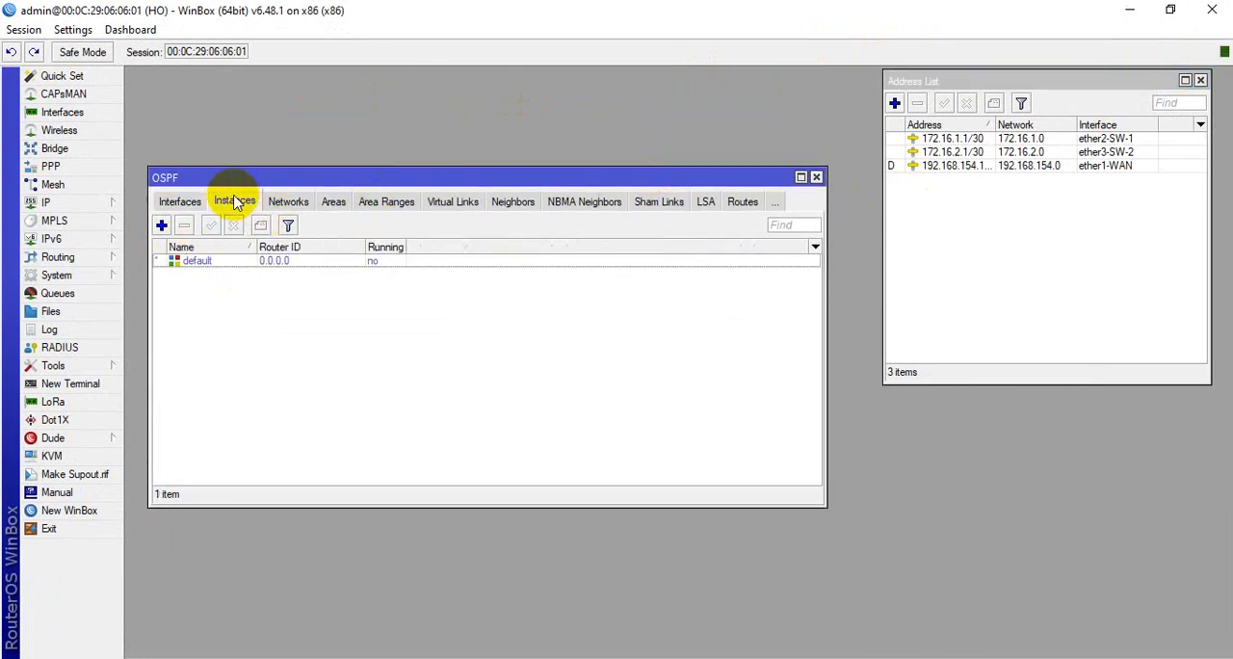
click(289, 201)
click(279, 201)
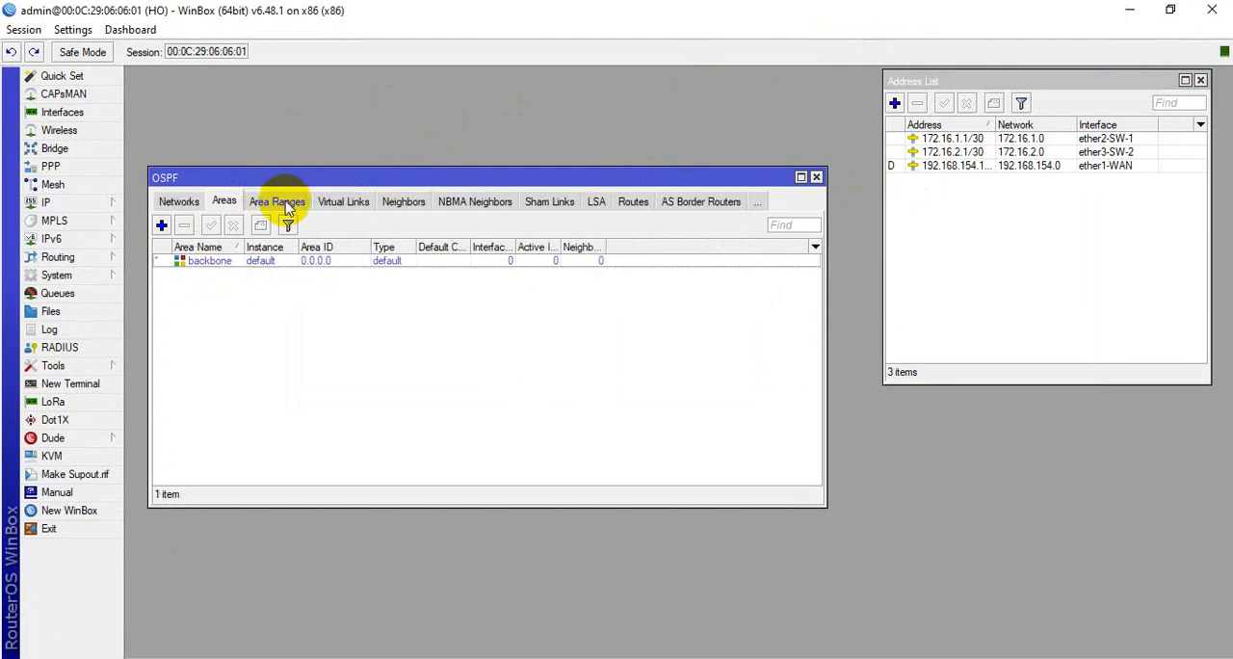
click(220, 202)
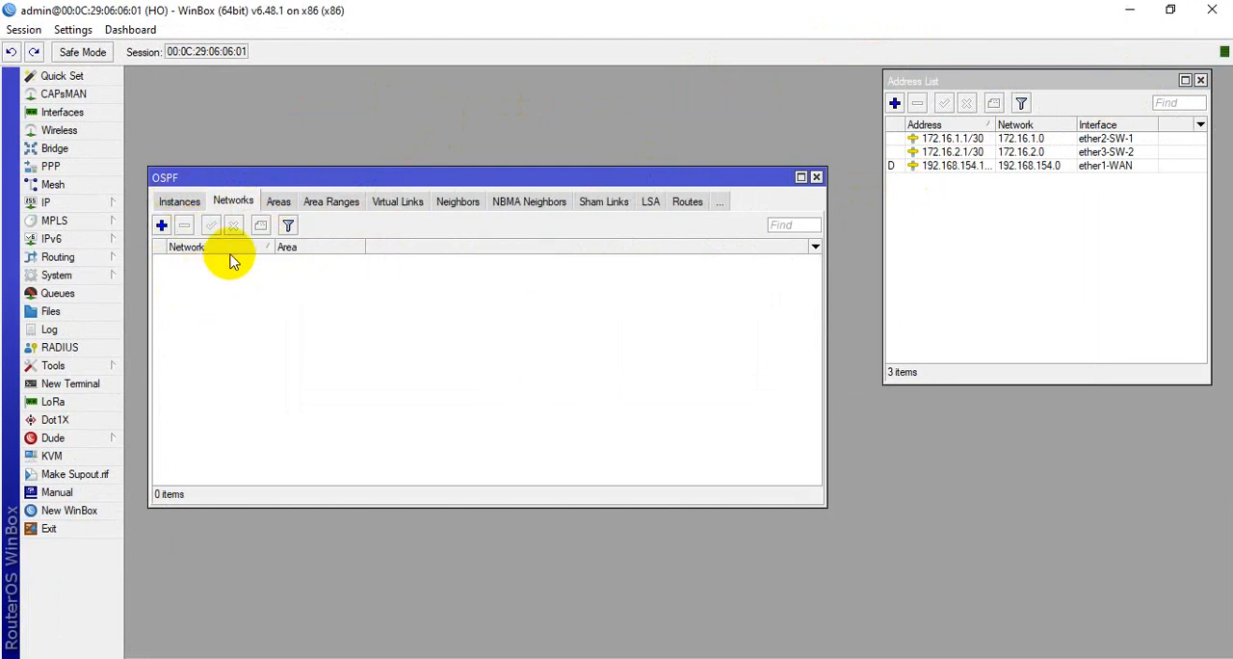
click(179, 203)
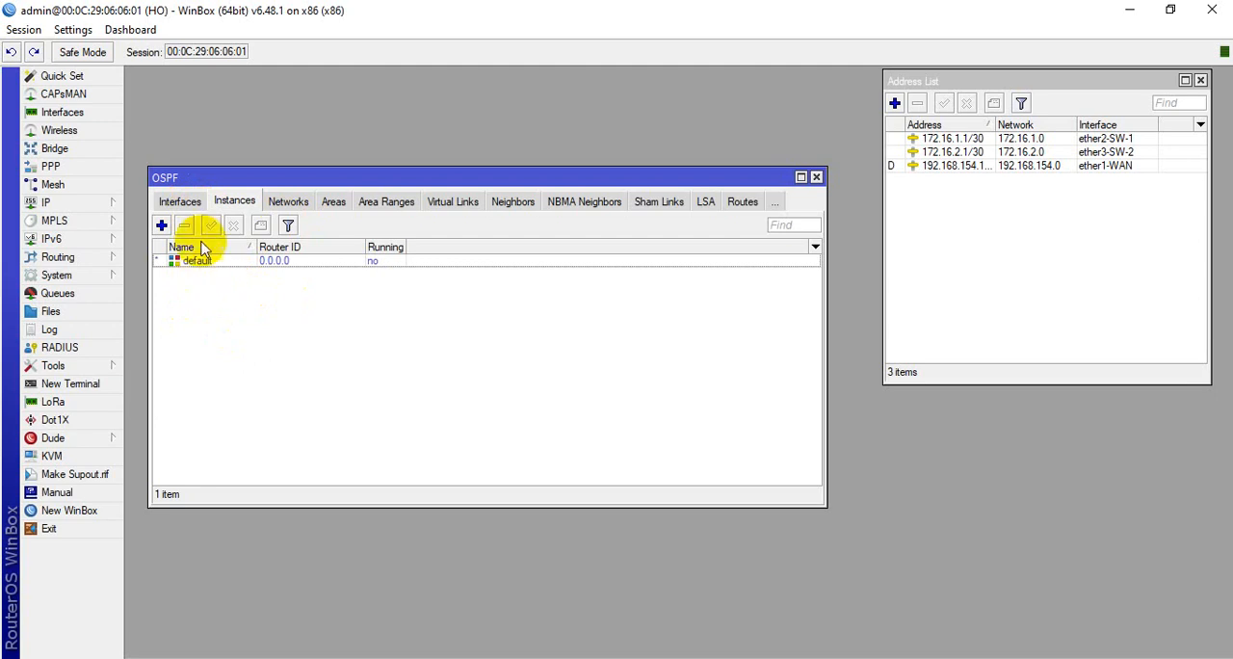
click(179, 200)
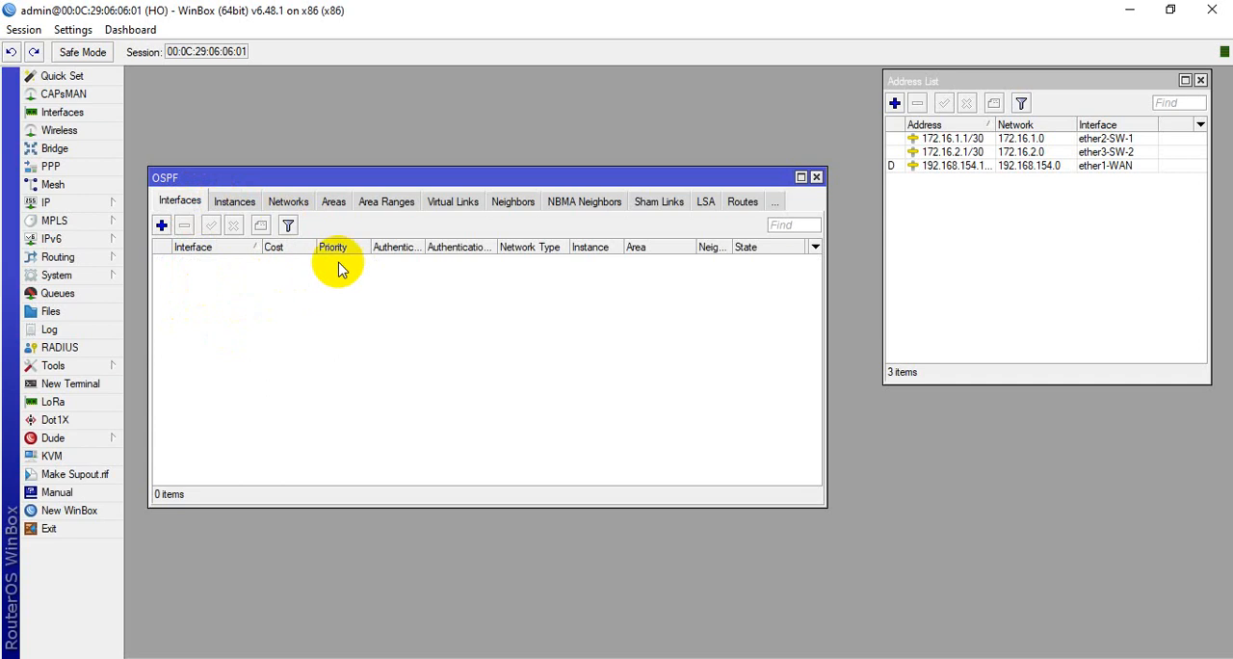
Set the default OSPF instance to redistribute the default route "if installed (as type 2)" and save it
click(235, 204)
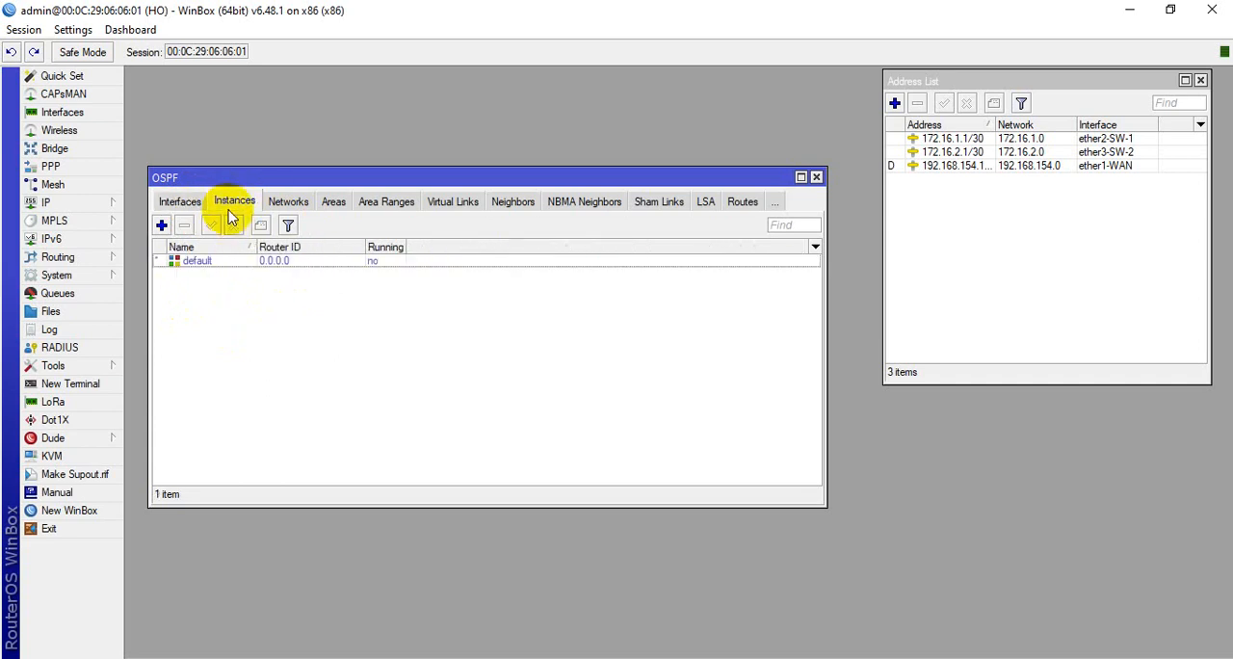
double_click(226, 264)
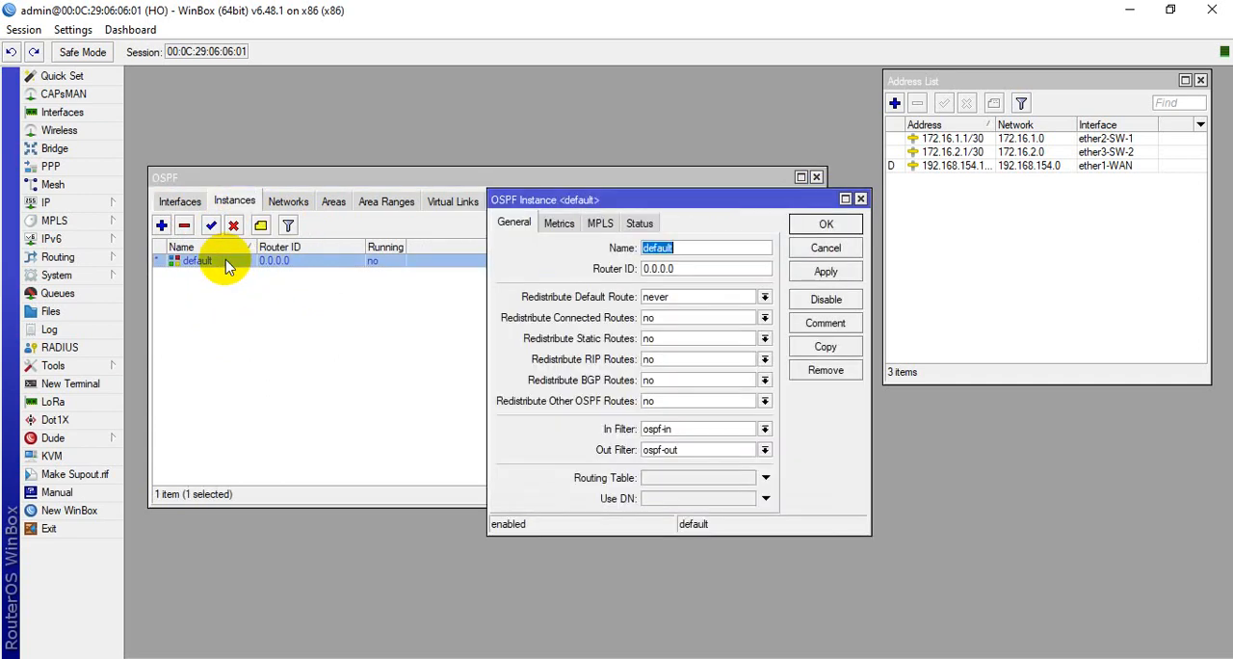
drag(672, 209, 595, 187)
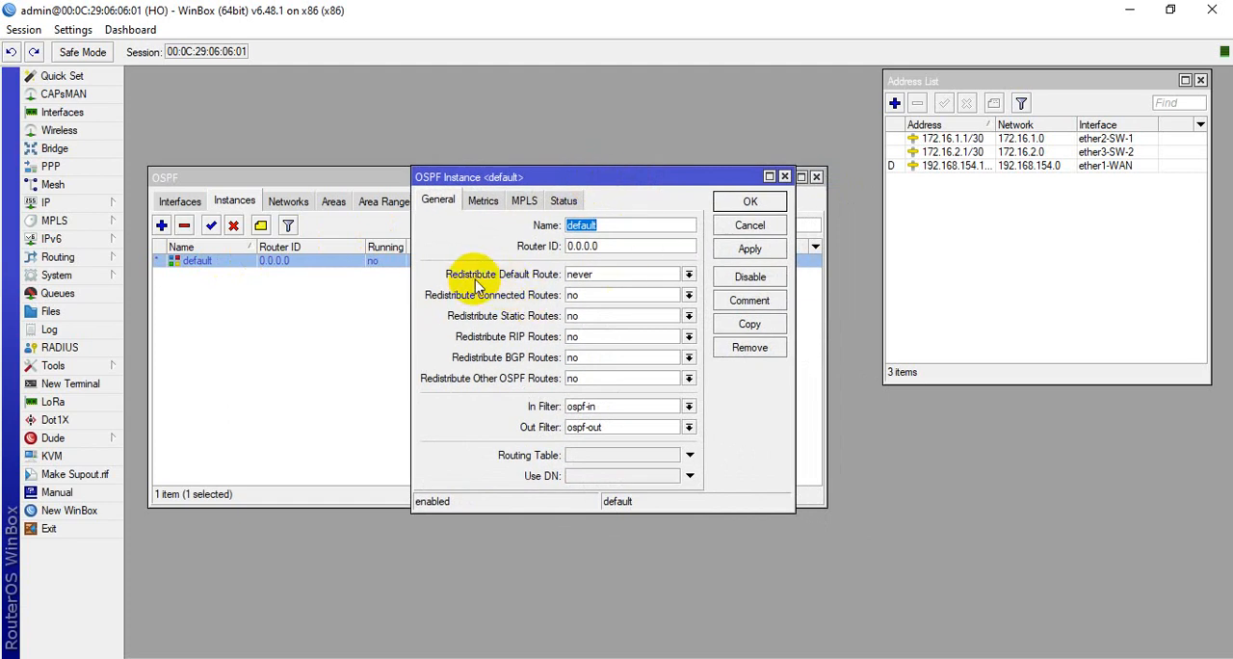
click(688, 274)
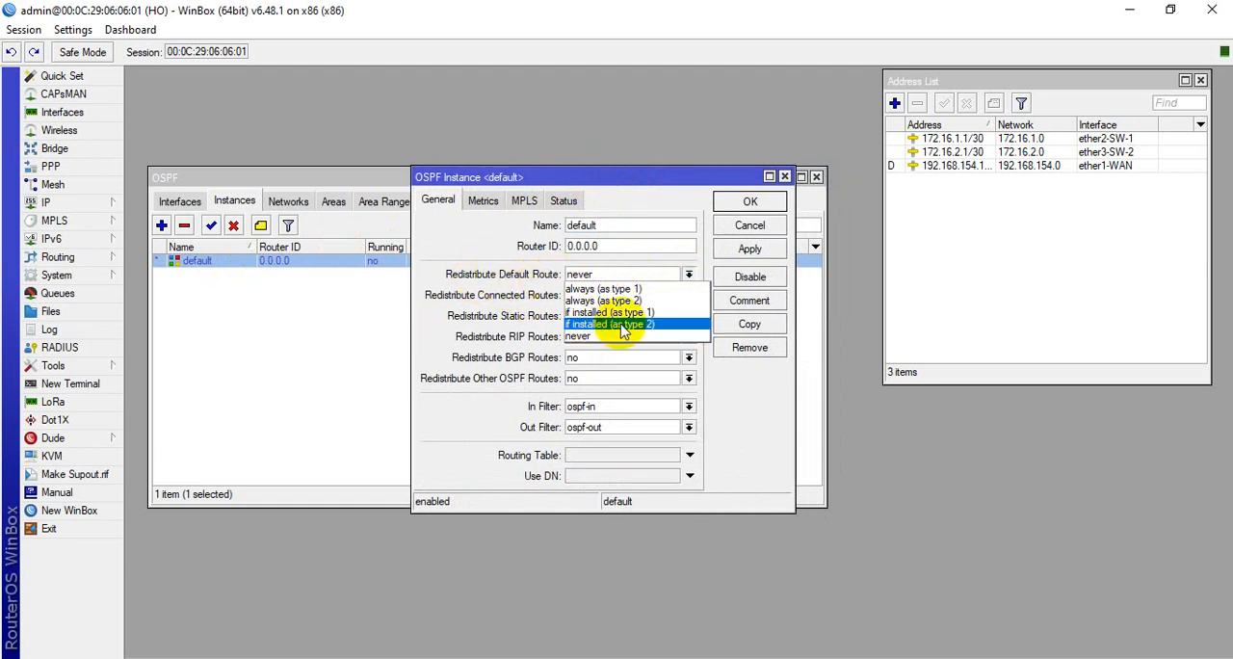
click(631, 328)
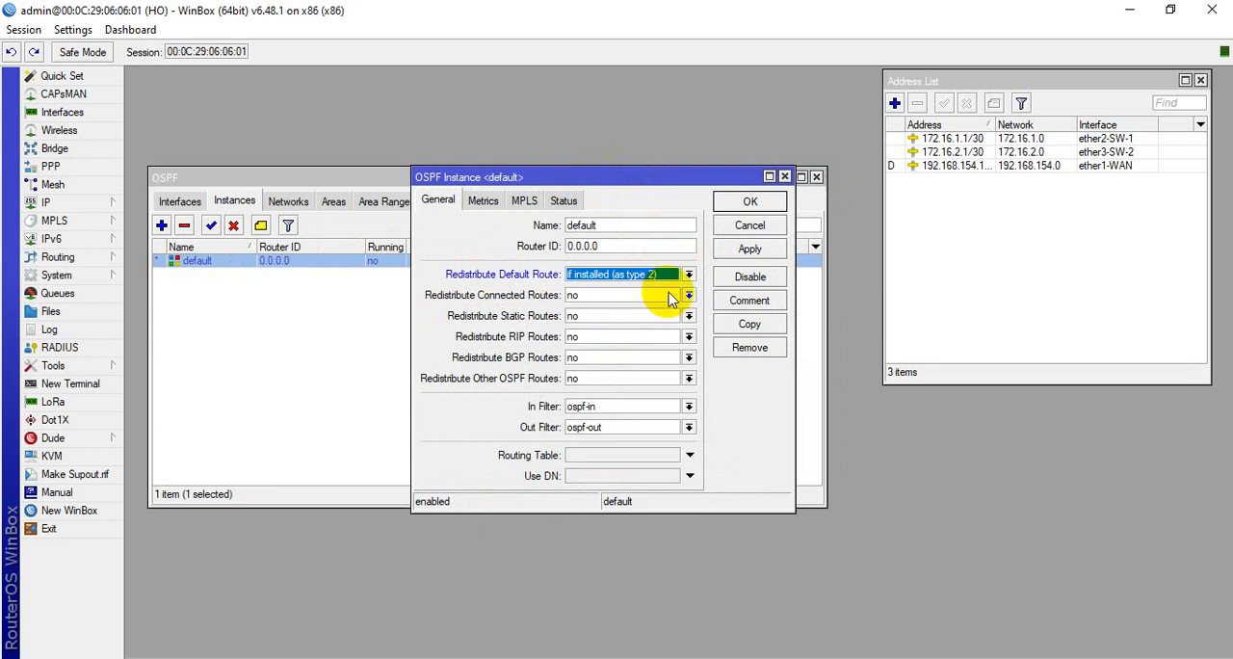
click(748, 249)
click(749, 202)
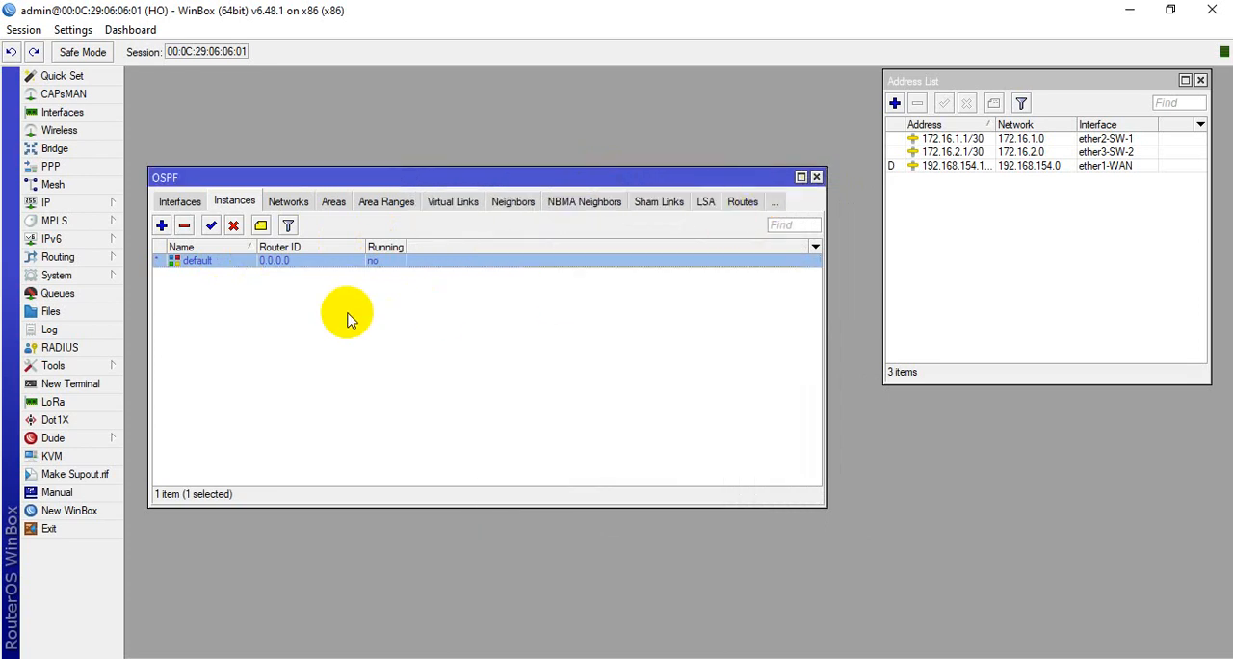
click(241, 320)
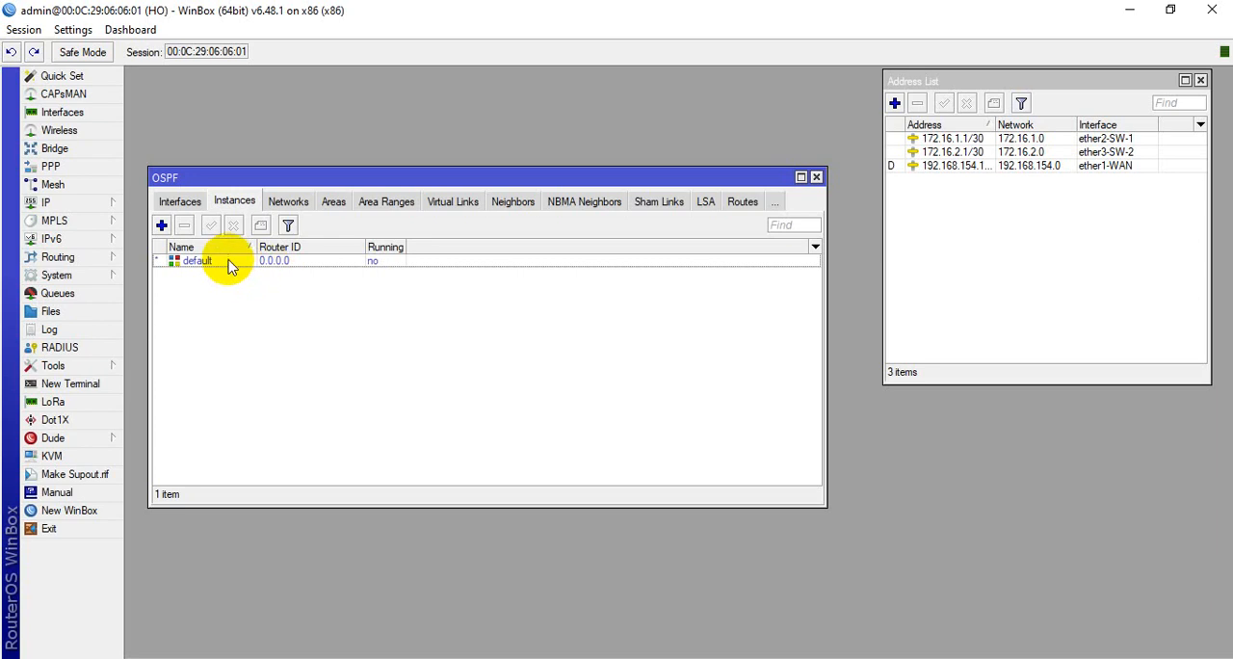
click(228, 263)
click(244, 300)
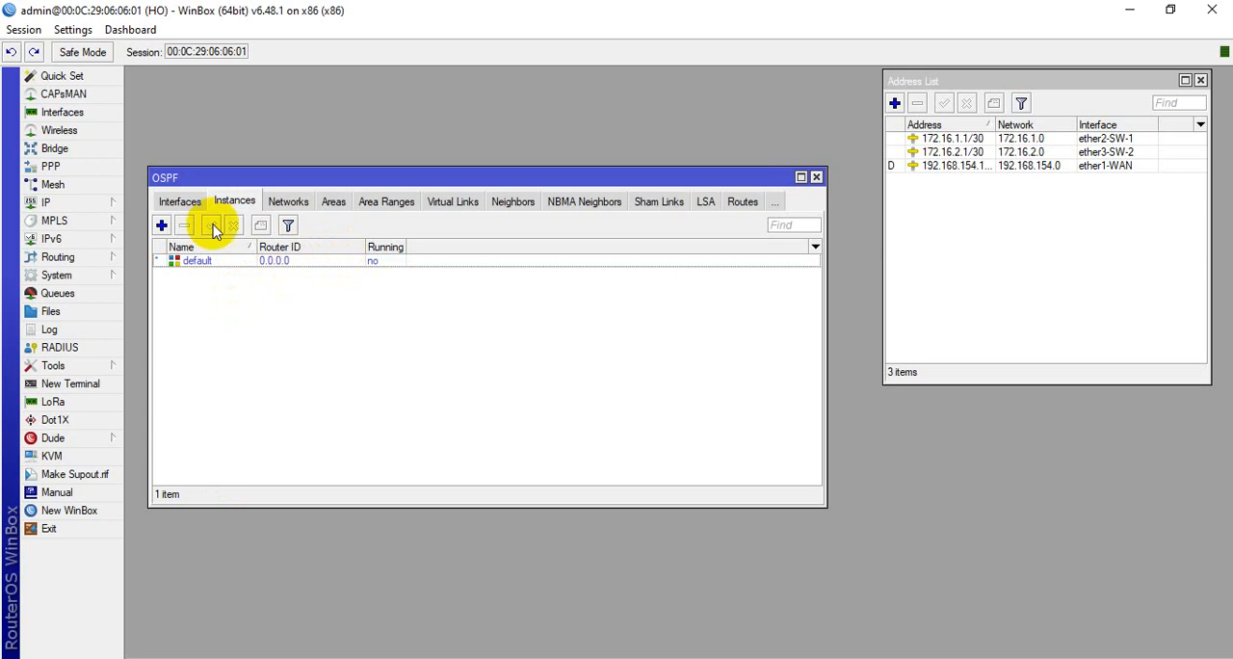
Add ether2-SW-1 as an OSPF interface on the HO router, keeping the default cost and priority
click(179, 202)
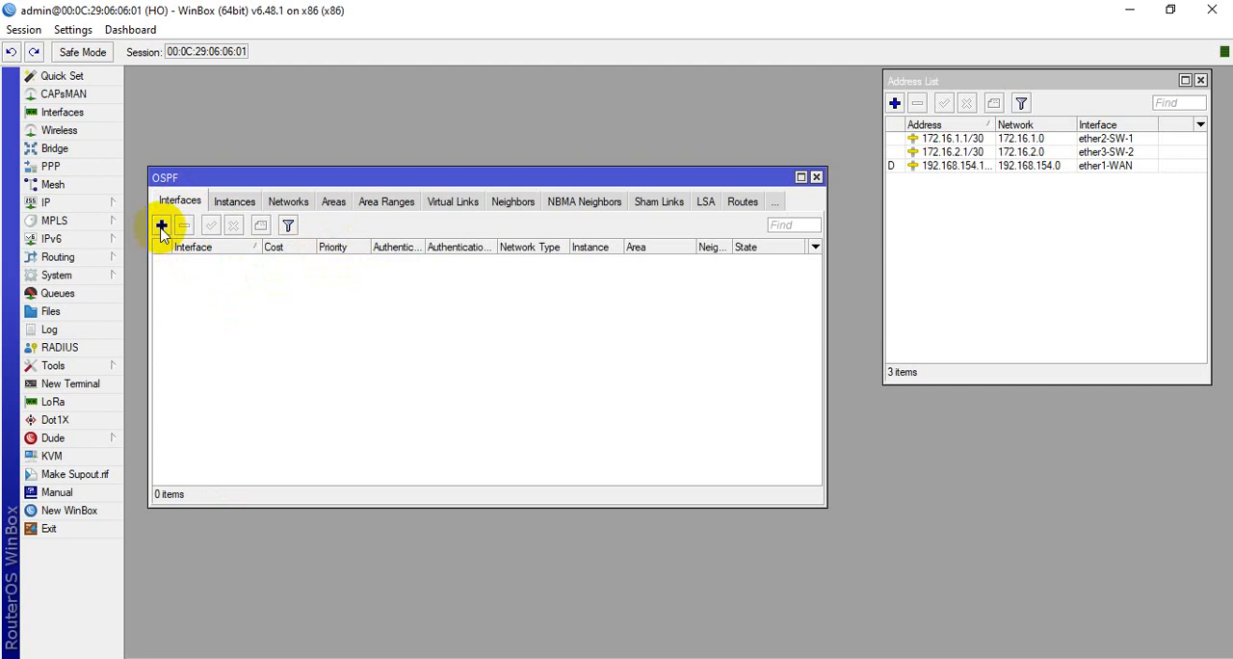
click(162, 227)
drag(584, 186, 411, 183)
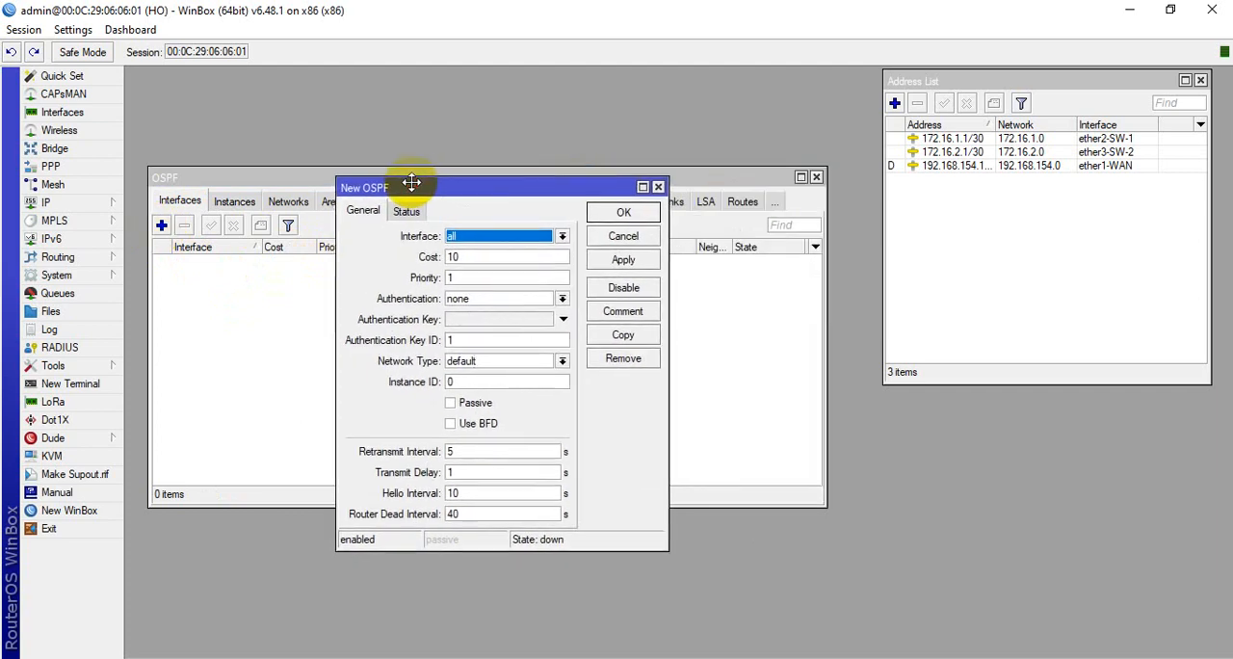
click(562, 236)
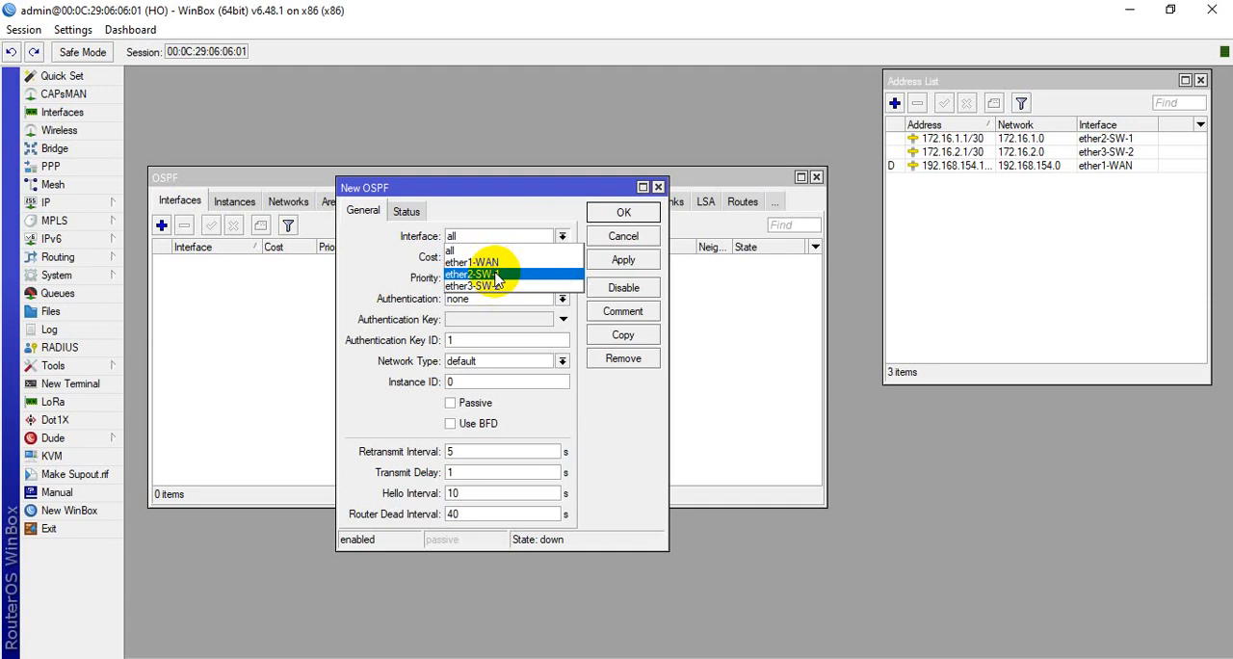
click(494, 274)
click(623, 260)
click(628, 213)
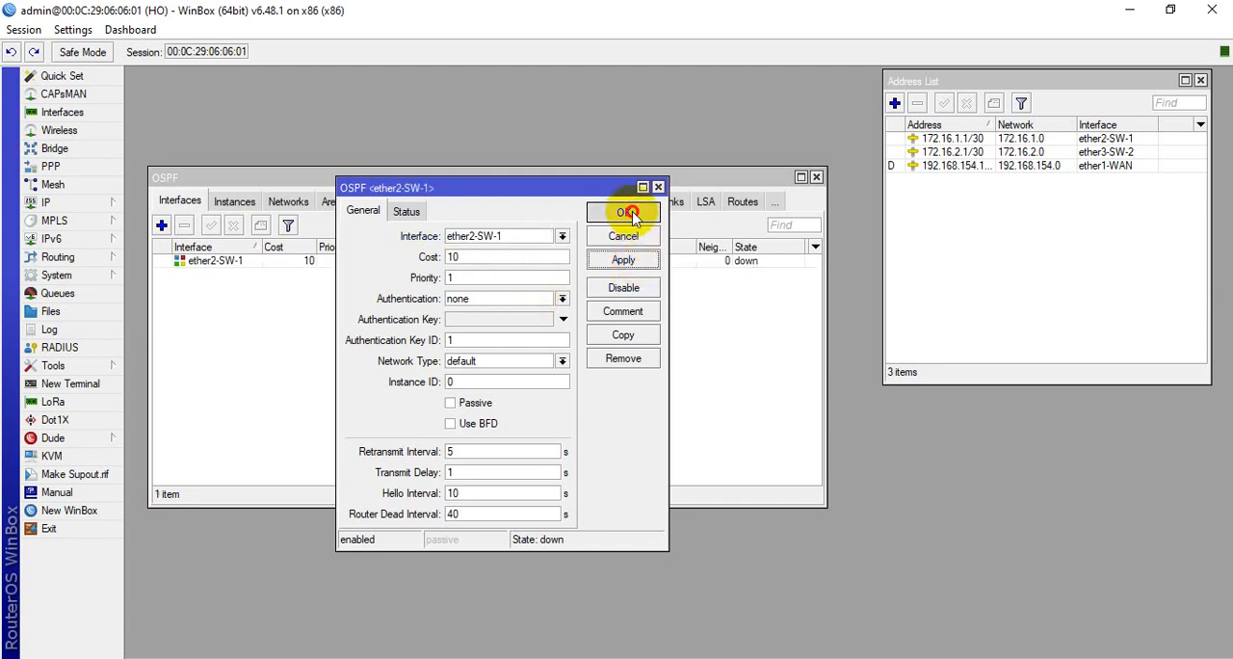
Add ether3-SW-2 as an OSPF interface on the HO router with the default cost and priority
click(161, 224)
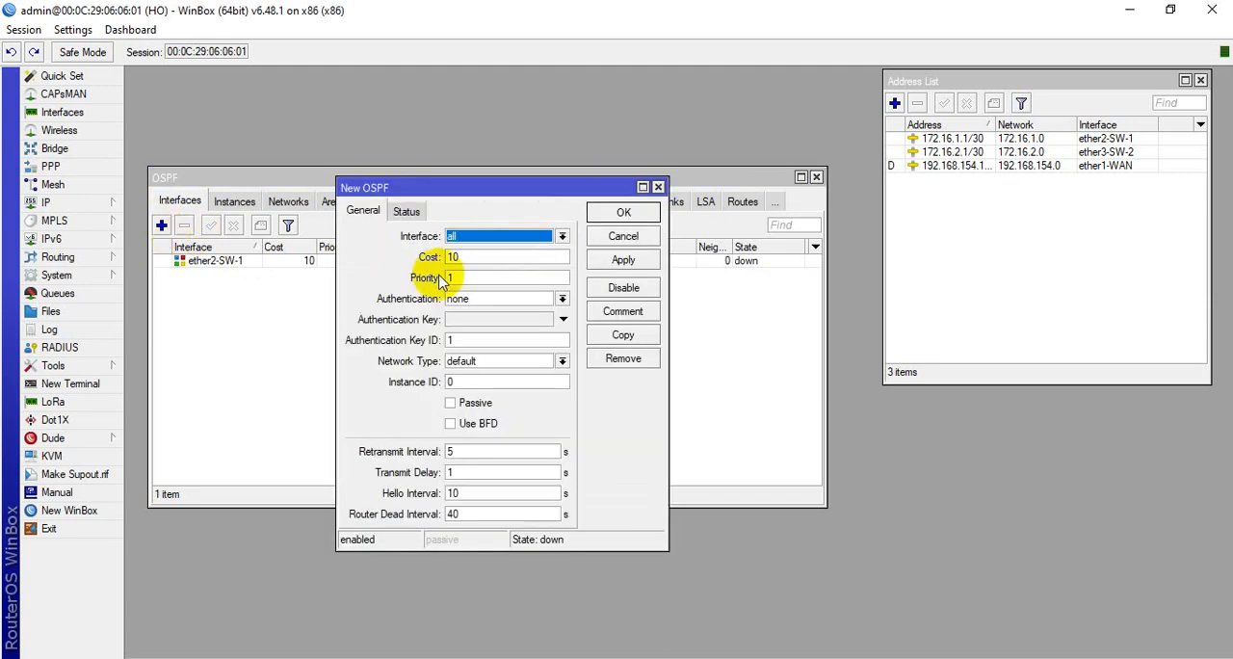
click(554, 237)
click(532, 279)
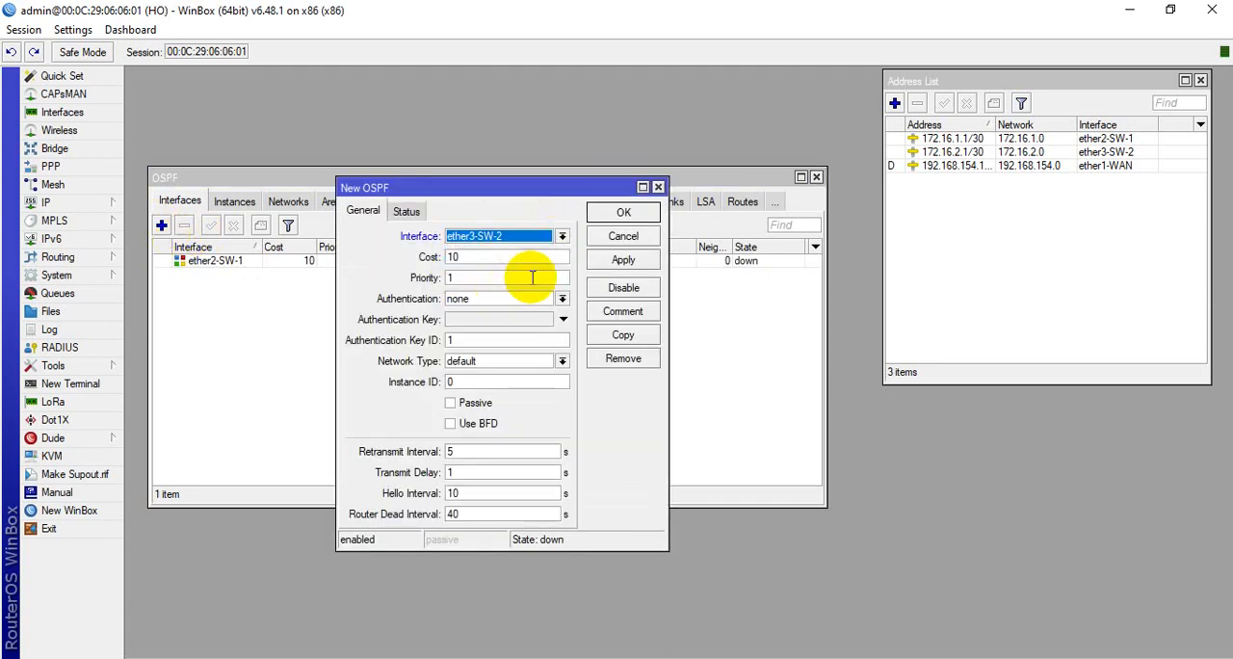
click(623, 260)
click(623, 213)
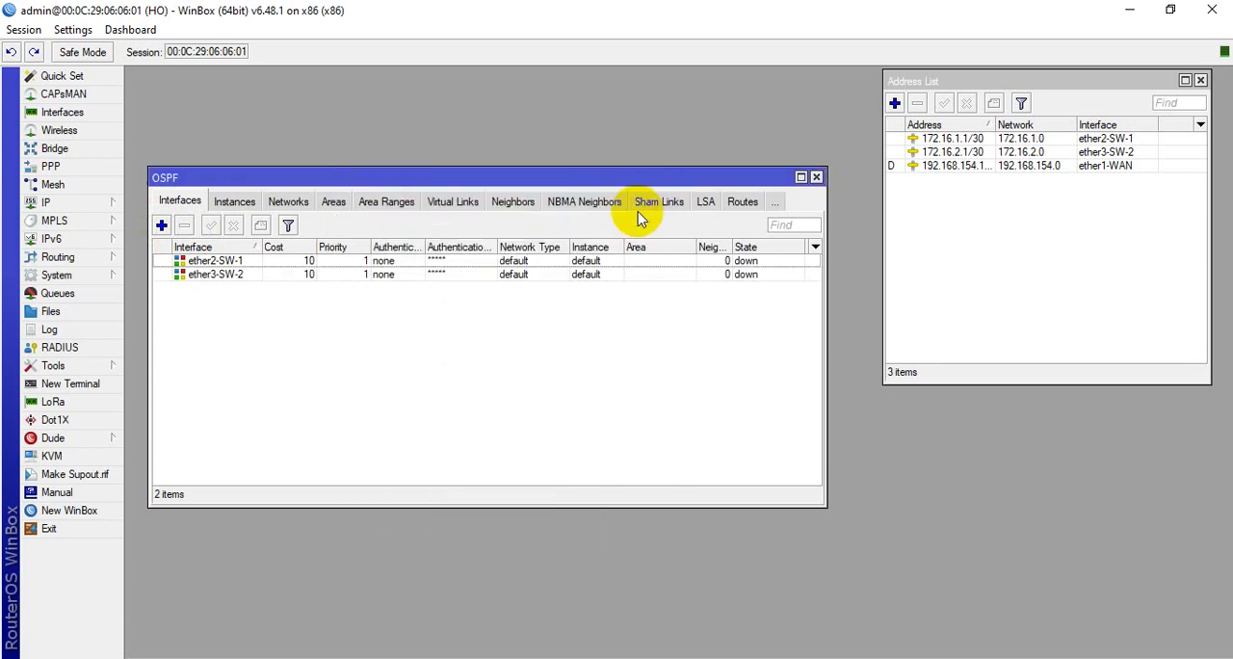
Start a new OSPF network entry on the HO router and arrange its dialog alongside the address list
click(280, 202)
click(161, 224)
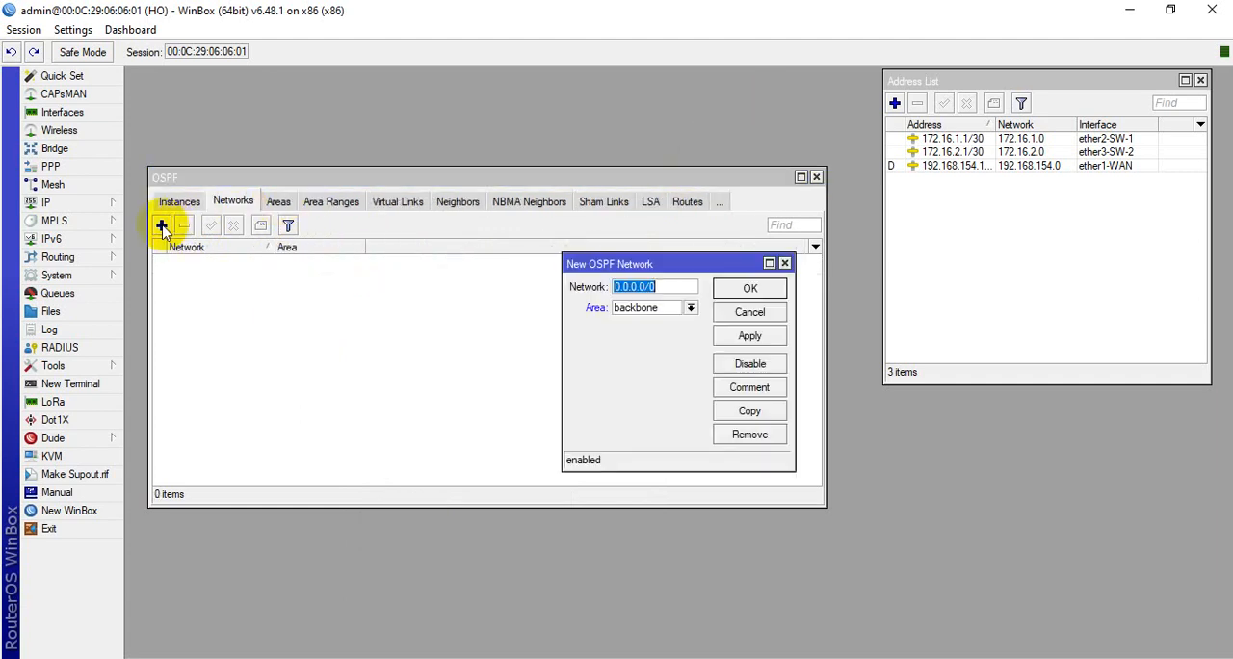
drag(658, 264, 404, 266)
drag(1002, 85, 963, 86)
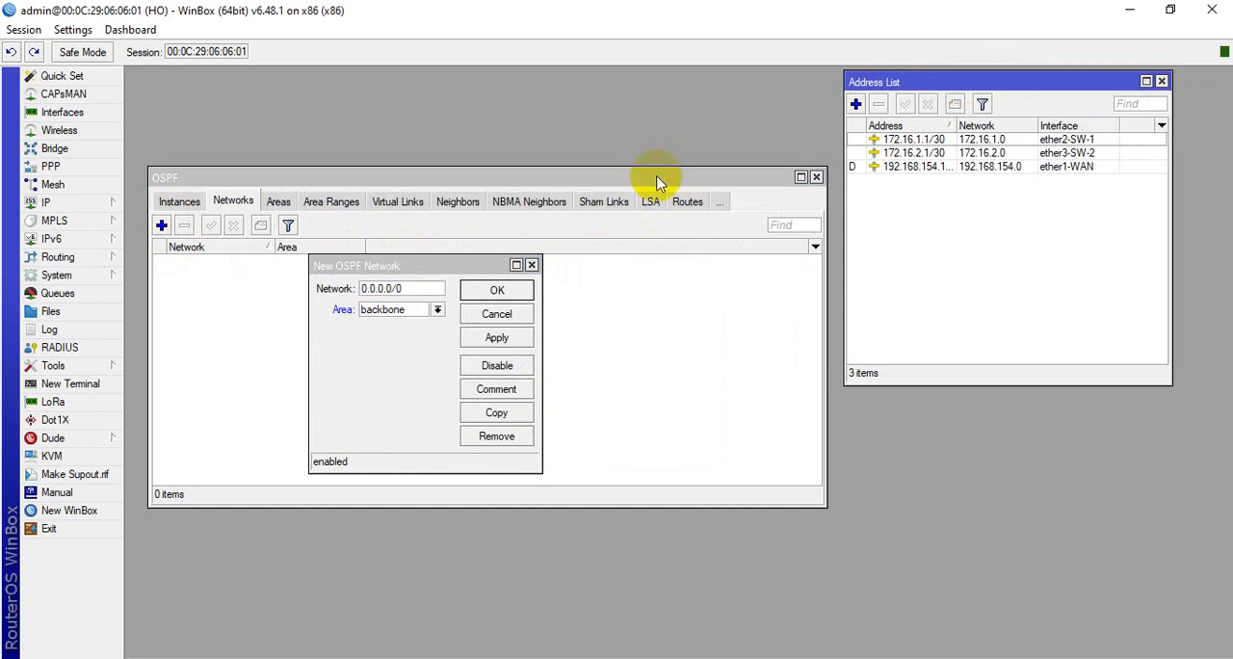
click(430, 266)
drag(431, 266, 450, 262)
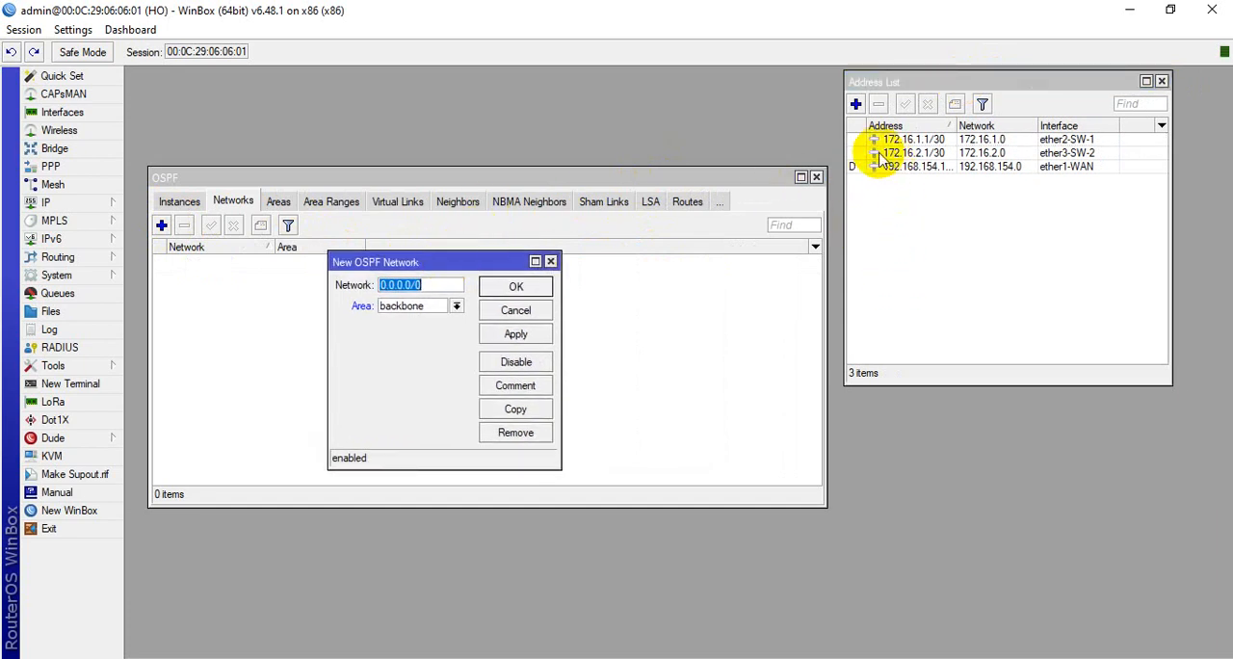
click(888, 83)
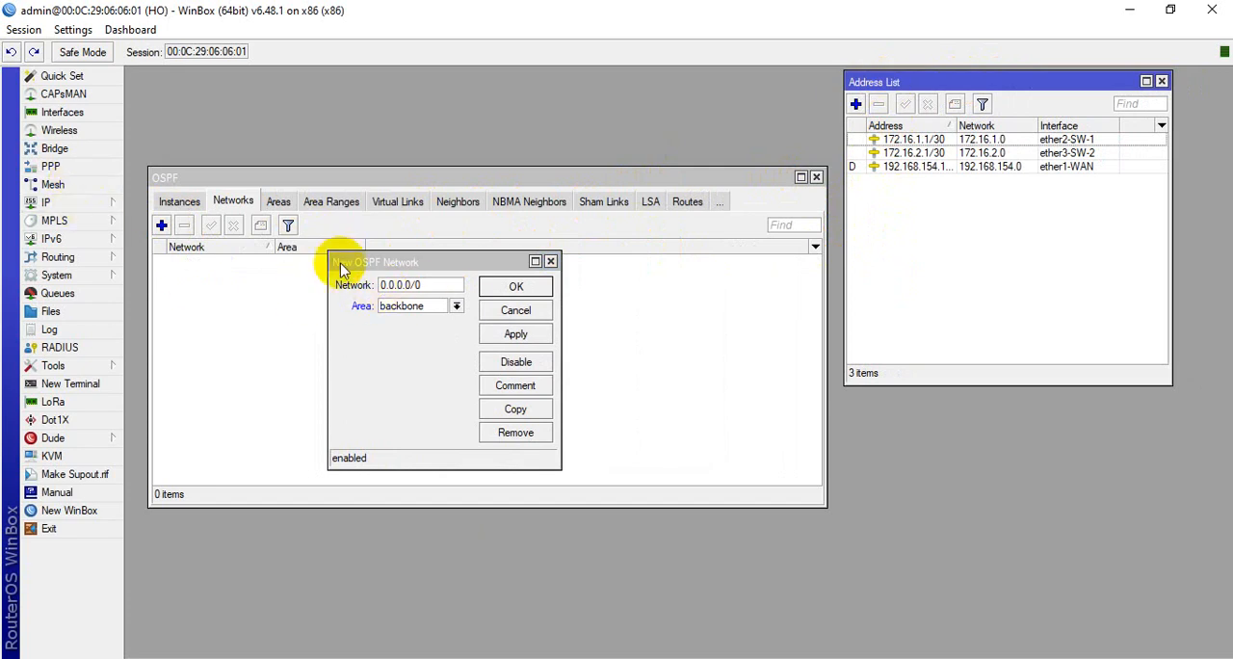
click(103, 203)
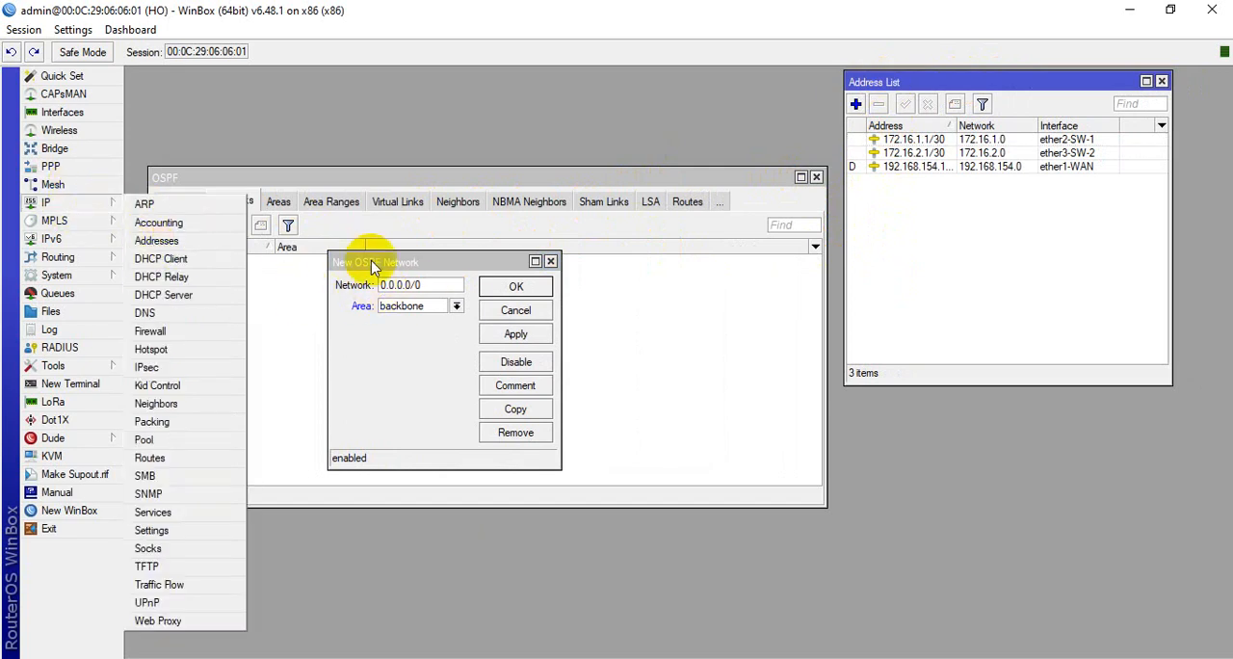
click(922, 252)
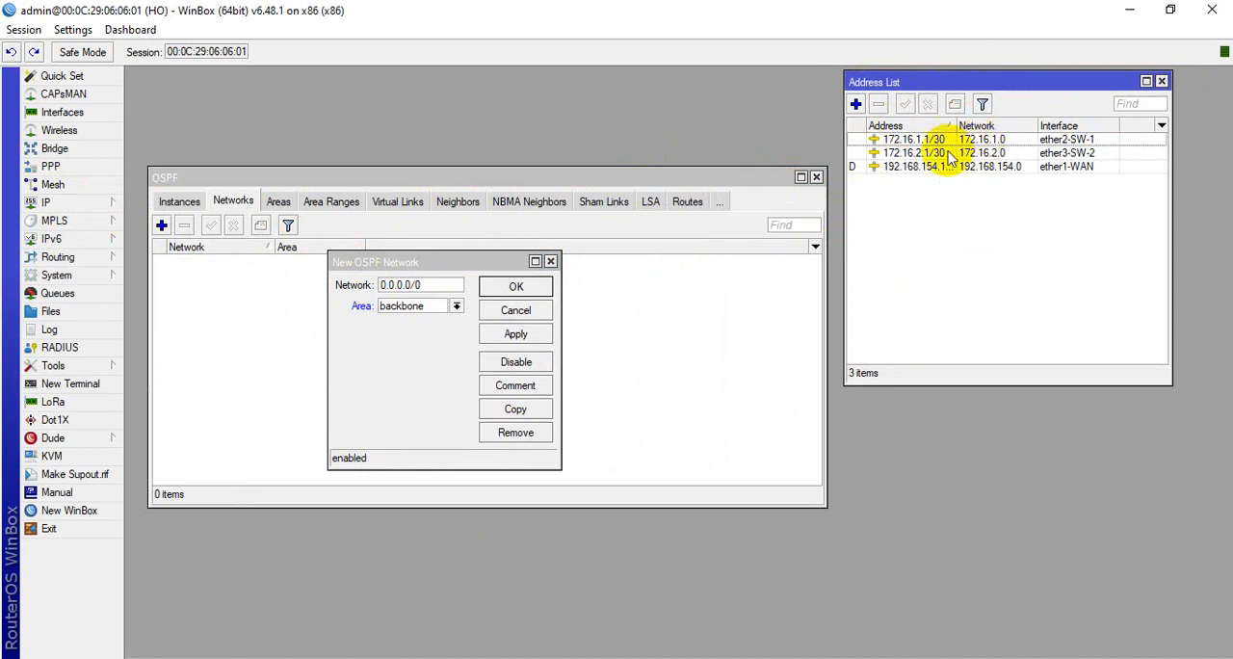
Set the new OSPF network to 172.16.1.0/30 in the backbone area and save it
drag(408, 262, 422, 256)
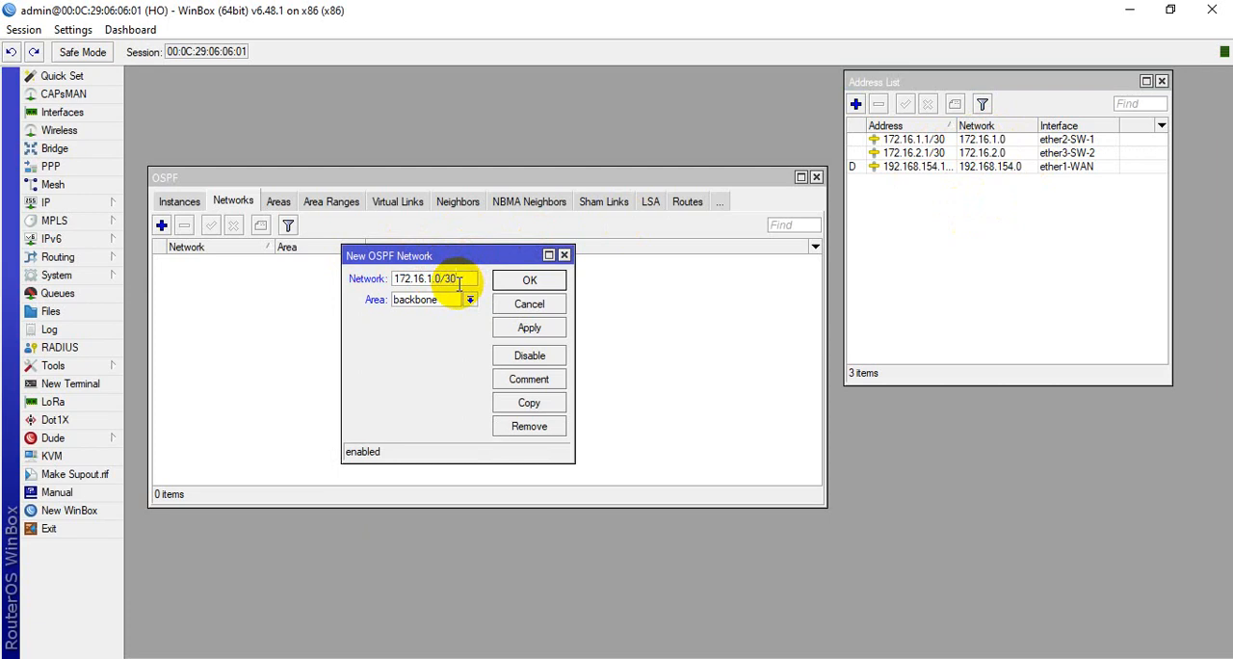
click(470, 300)
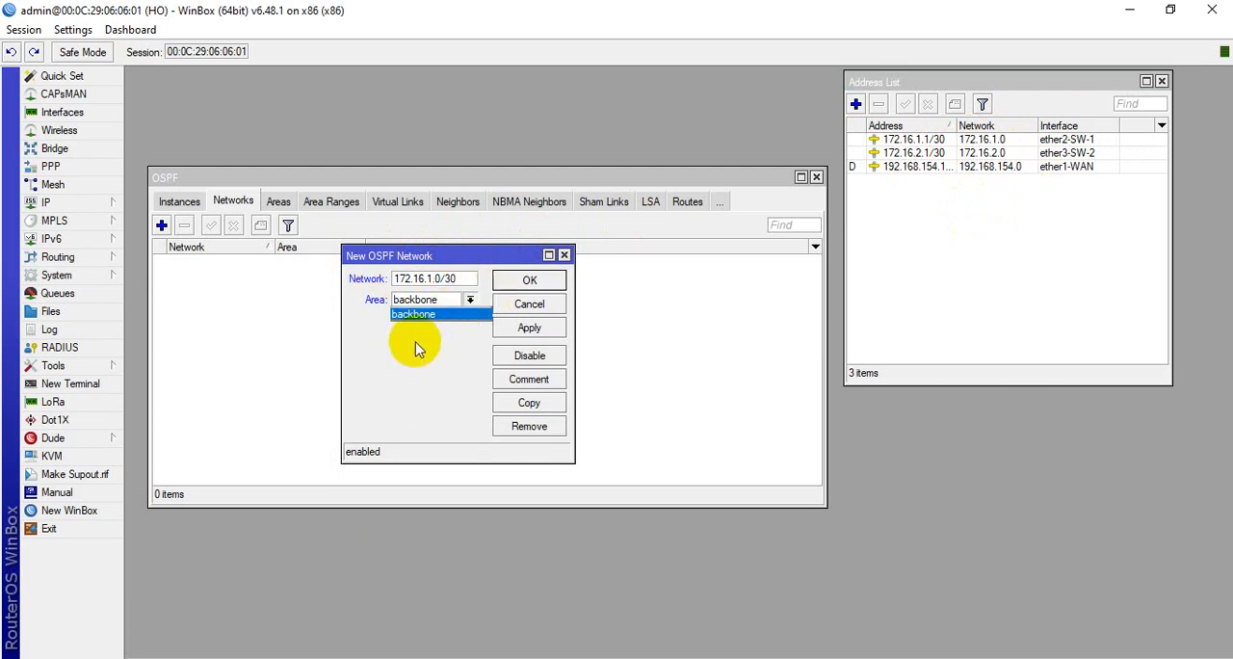
click(416, 315)
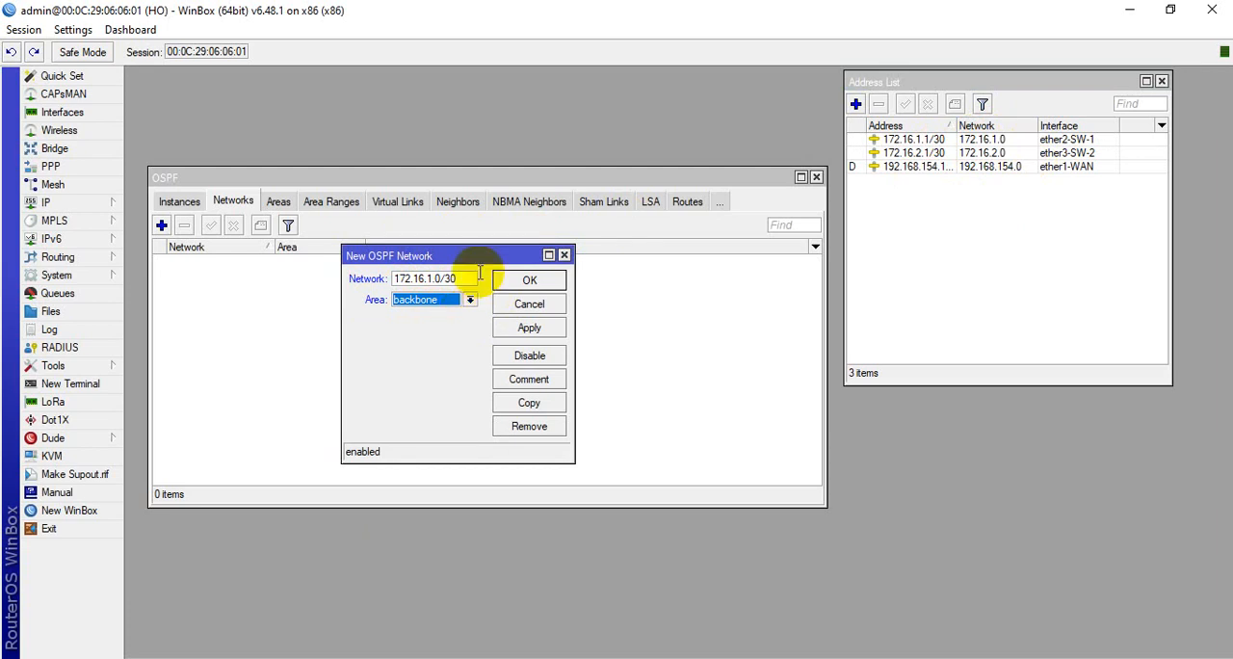
drag(482, 266, 409, 272)
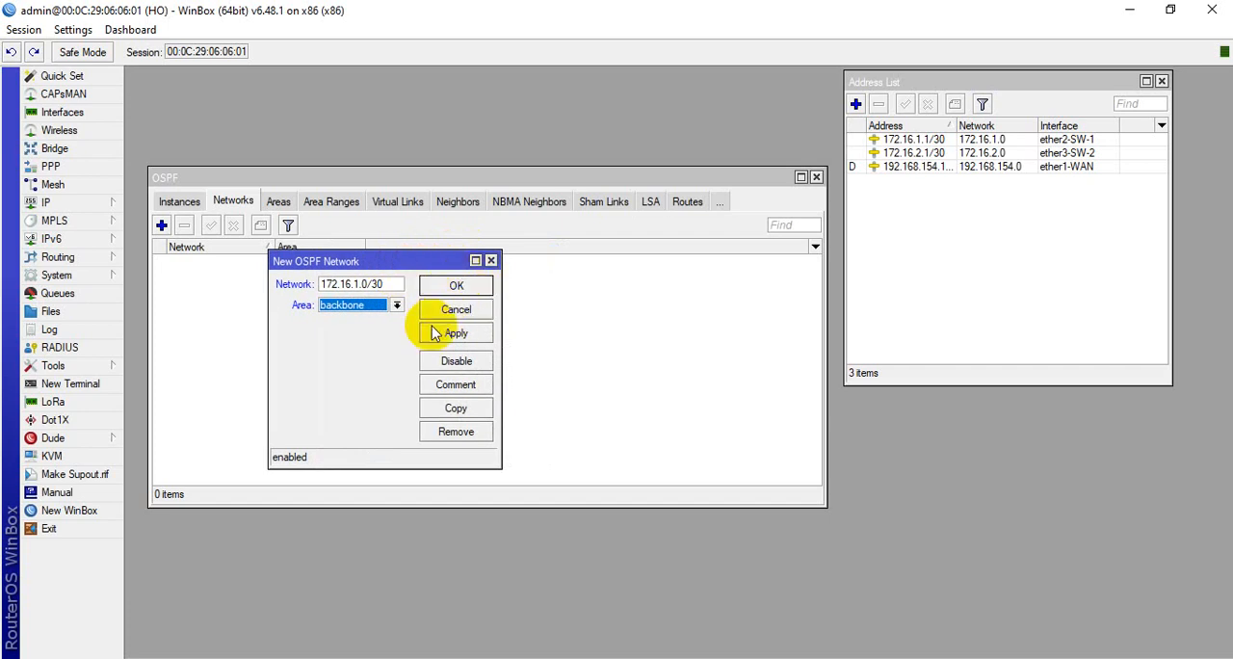
click(459, 338)
click(458, 286)
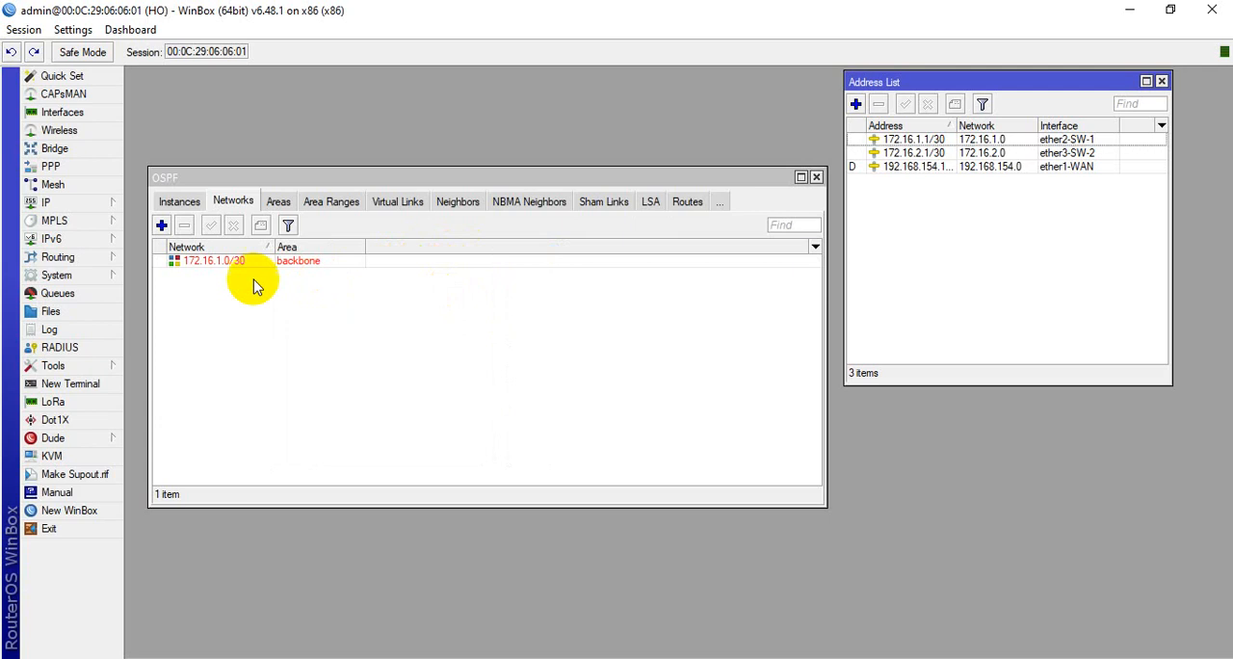
Add 172.16.2.0/30, the ether3-SW-2 link, as a second OSPF network in the backbone area
click(982, 153)
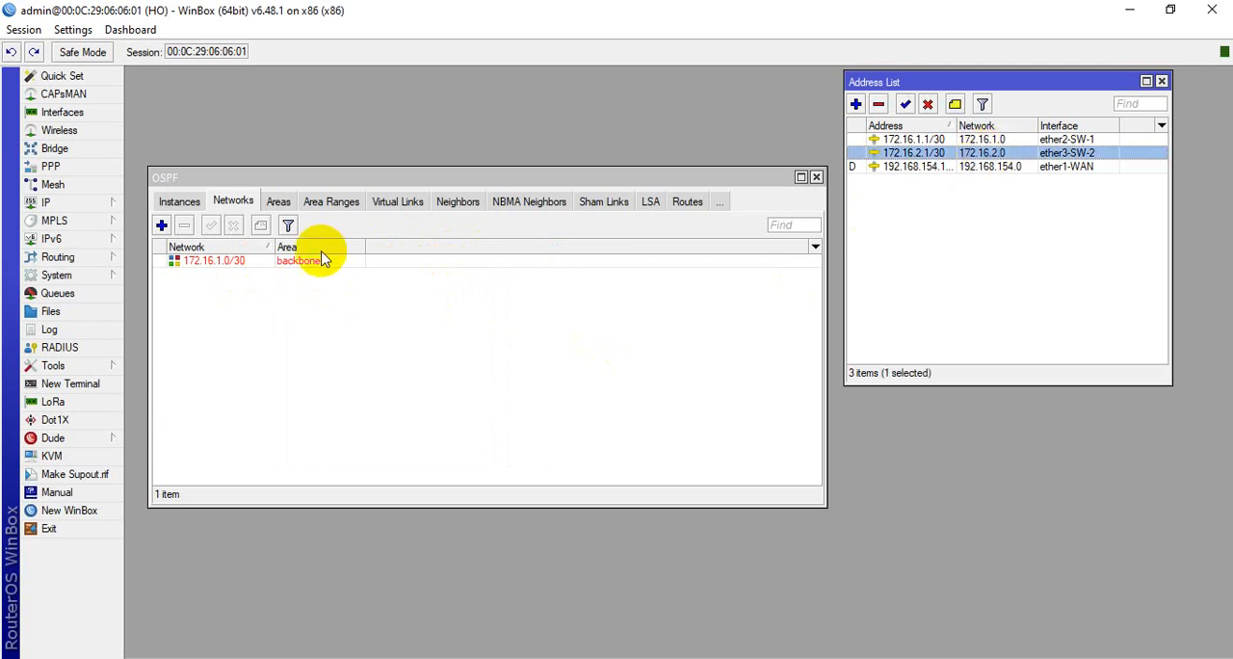
click(162, 228)
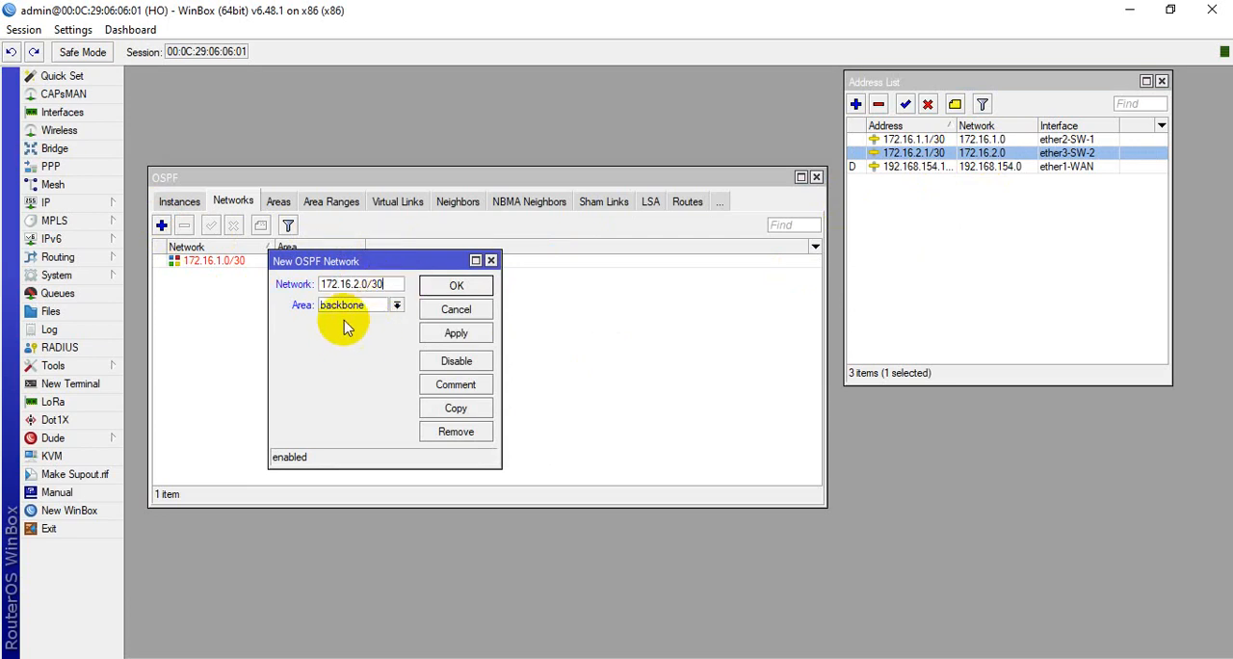
click(451, 334)
click(457, 287)
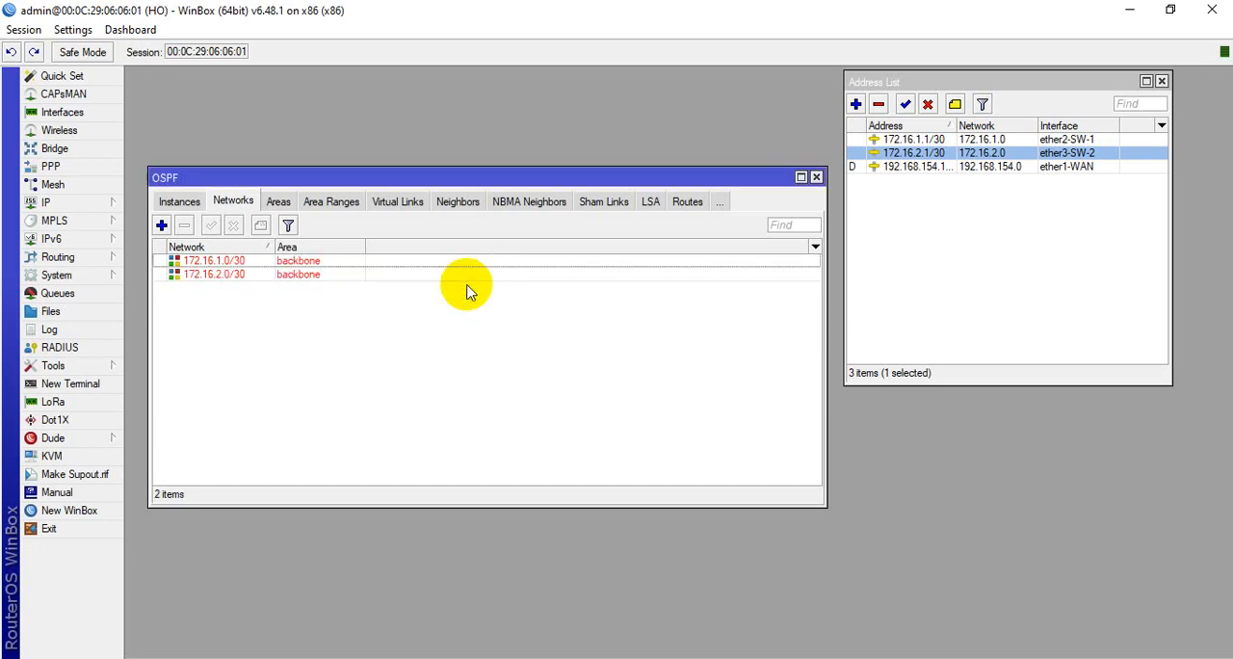
click(993, 166)
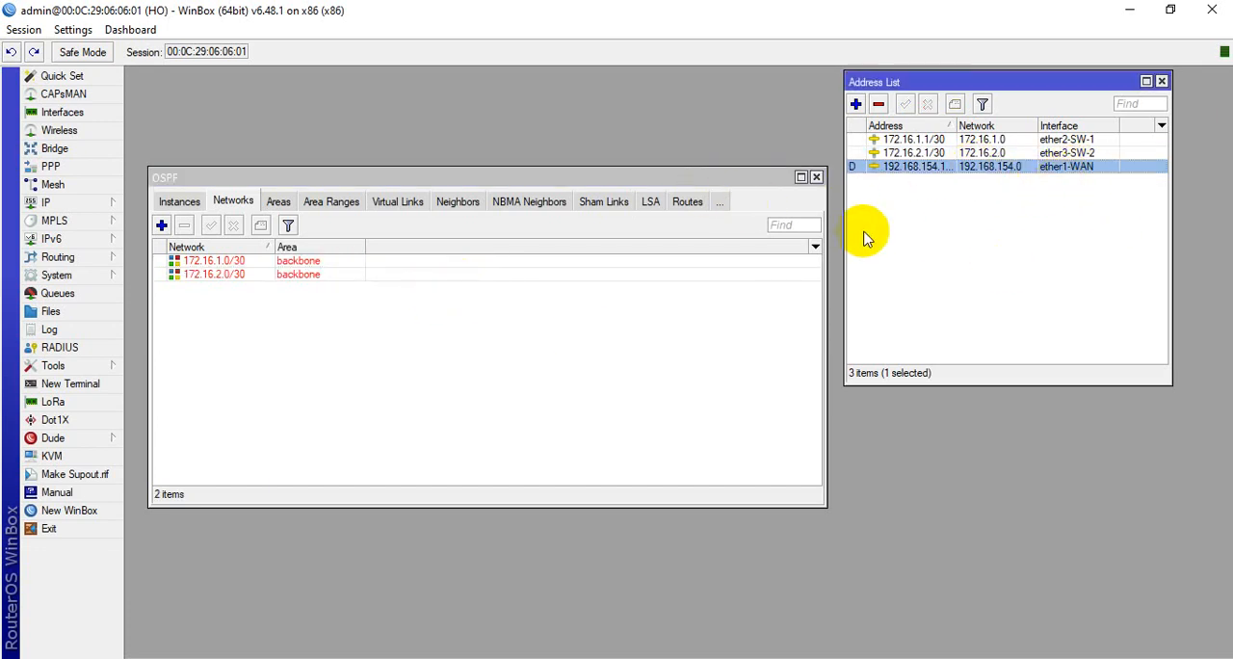
drag(279, 178, 263, 139)
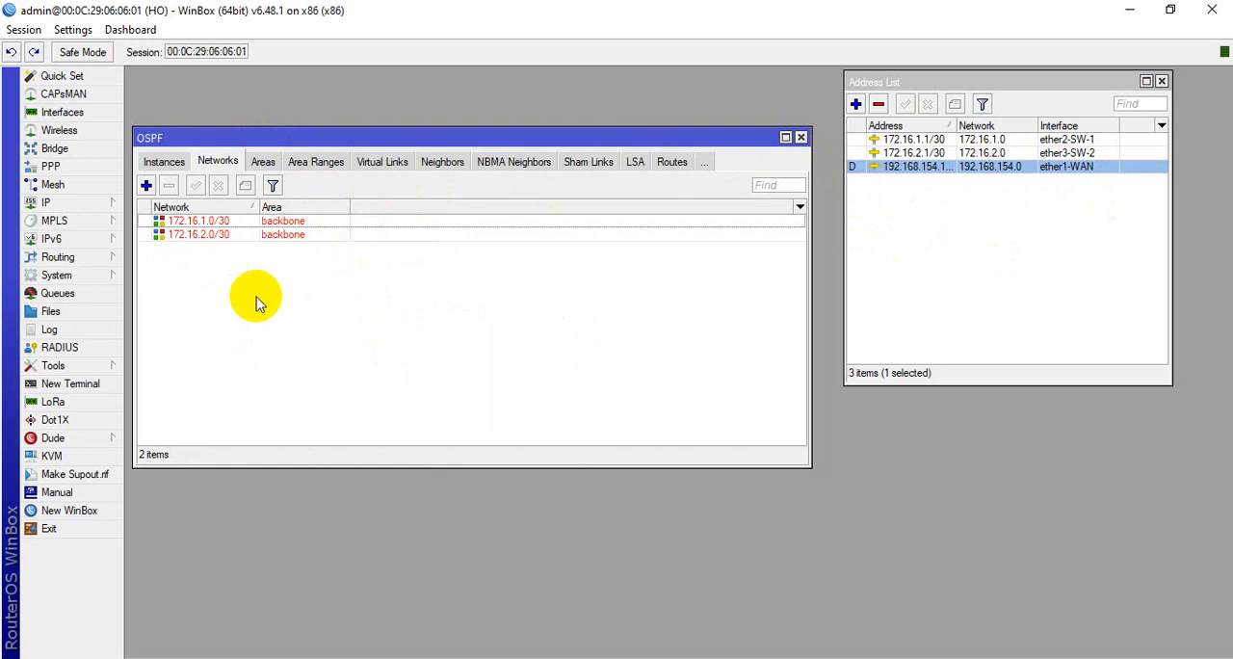
click(92, 202)
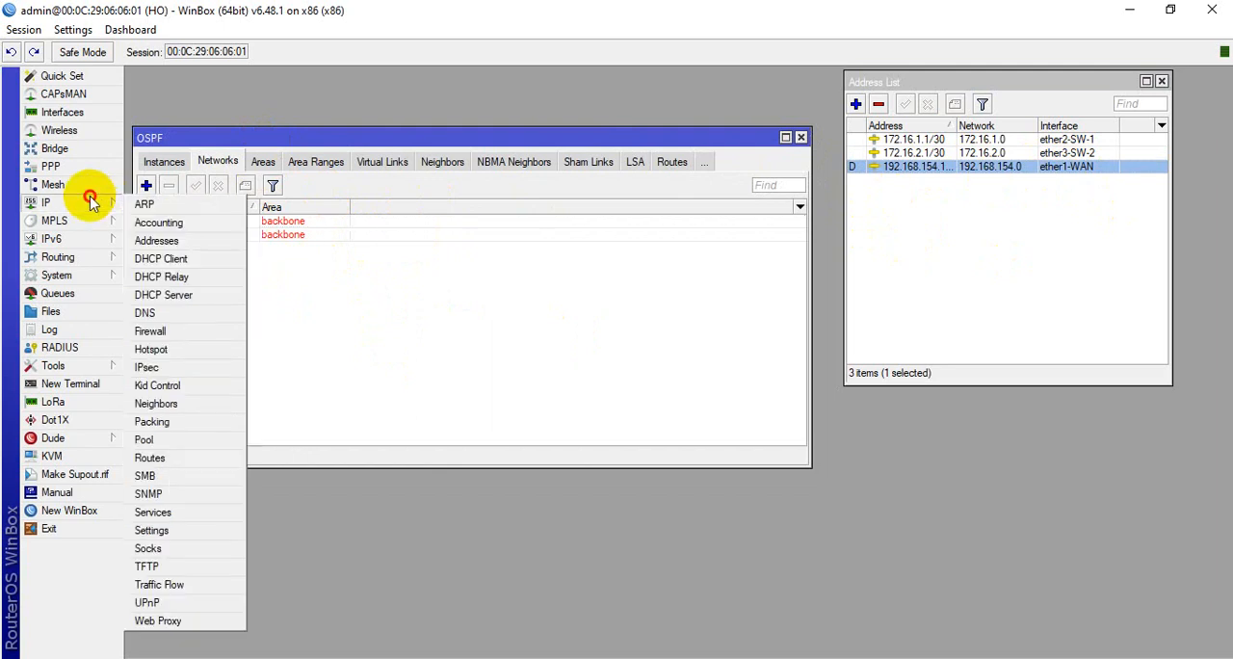
click(337, 297)
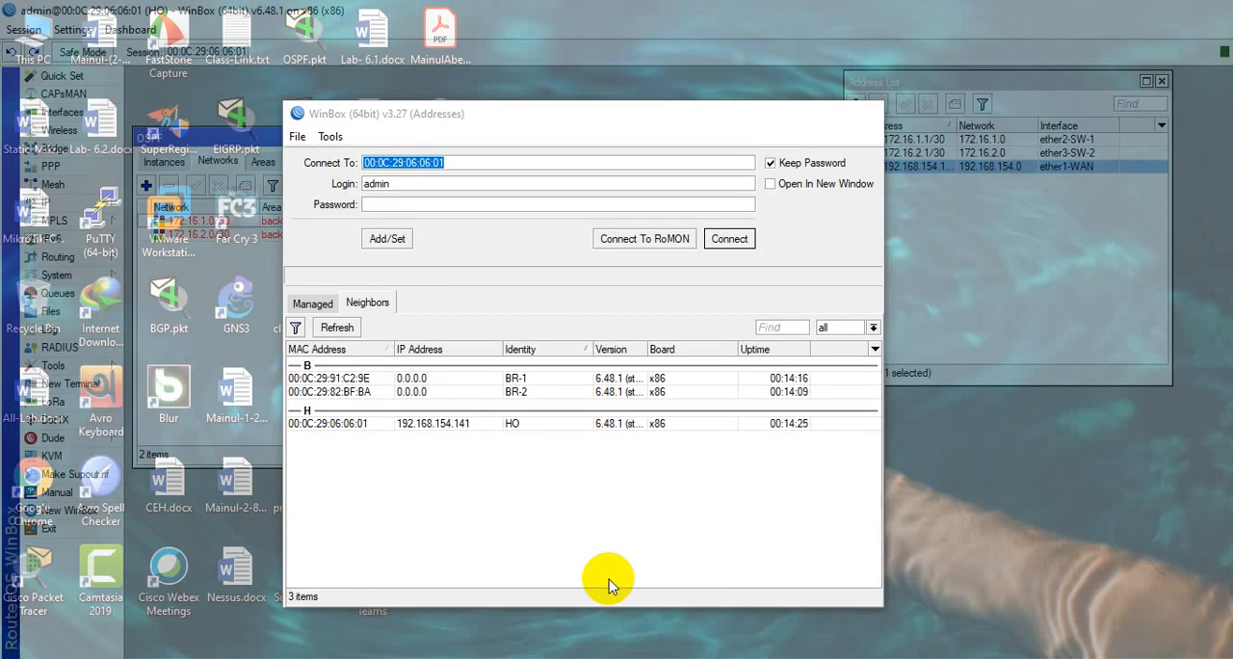
Connect to the BR-1 router from the WinBox neighbor list, maximize its session and close the restored Interface List and Address List windows
click(609, 573)
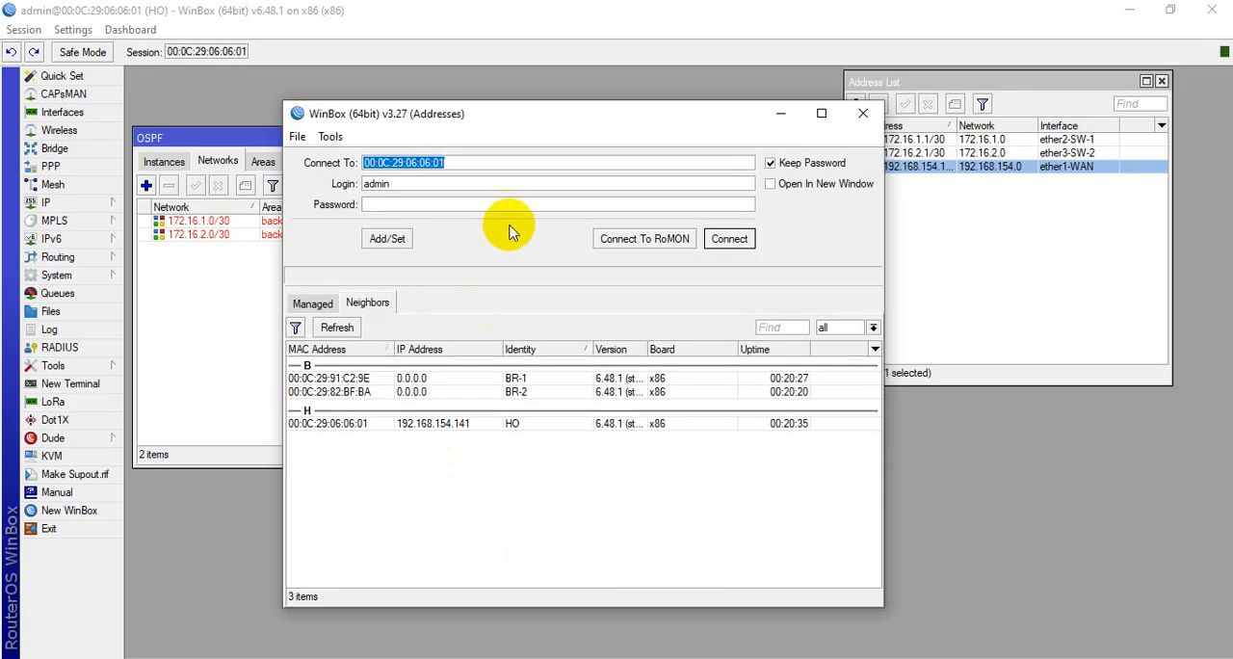
click(1130, 9)
drag(667, 128, 588, 121)
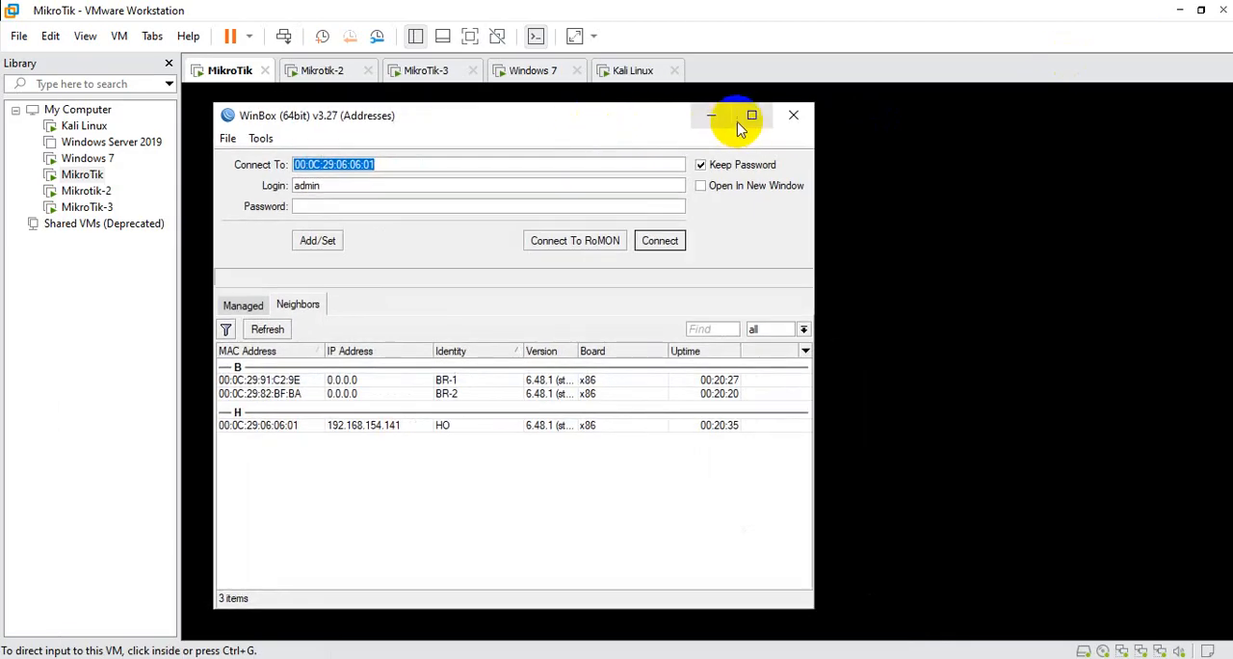
click(751, 114)
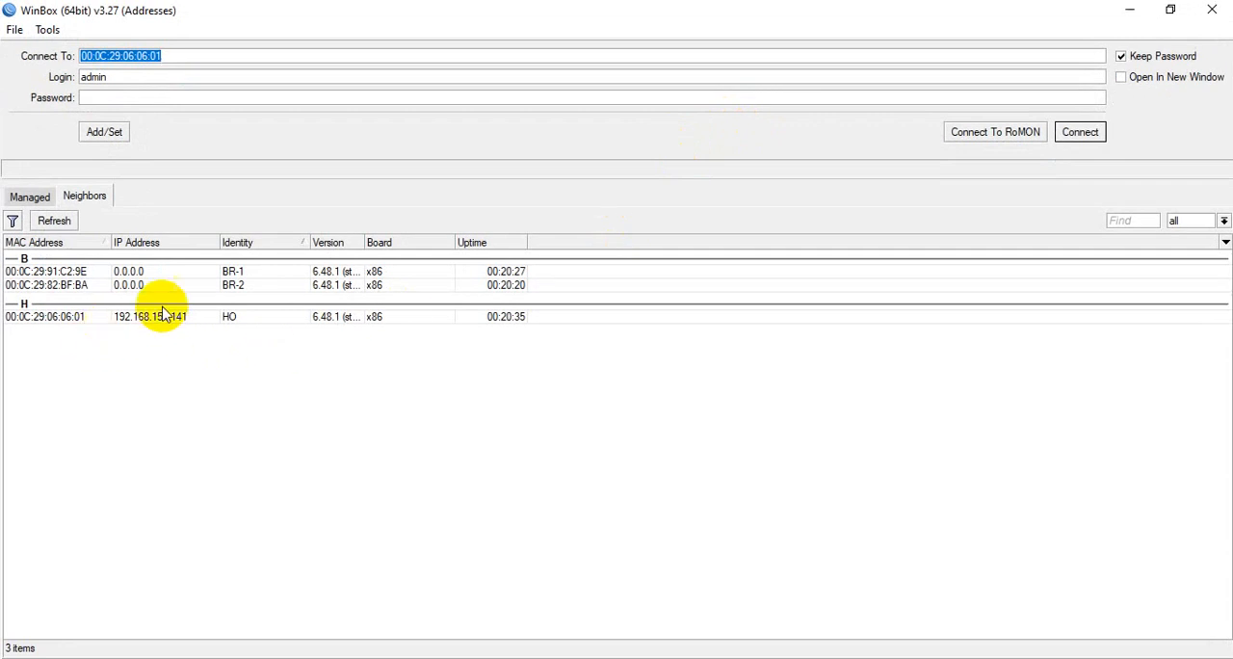
click(59, 274)
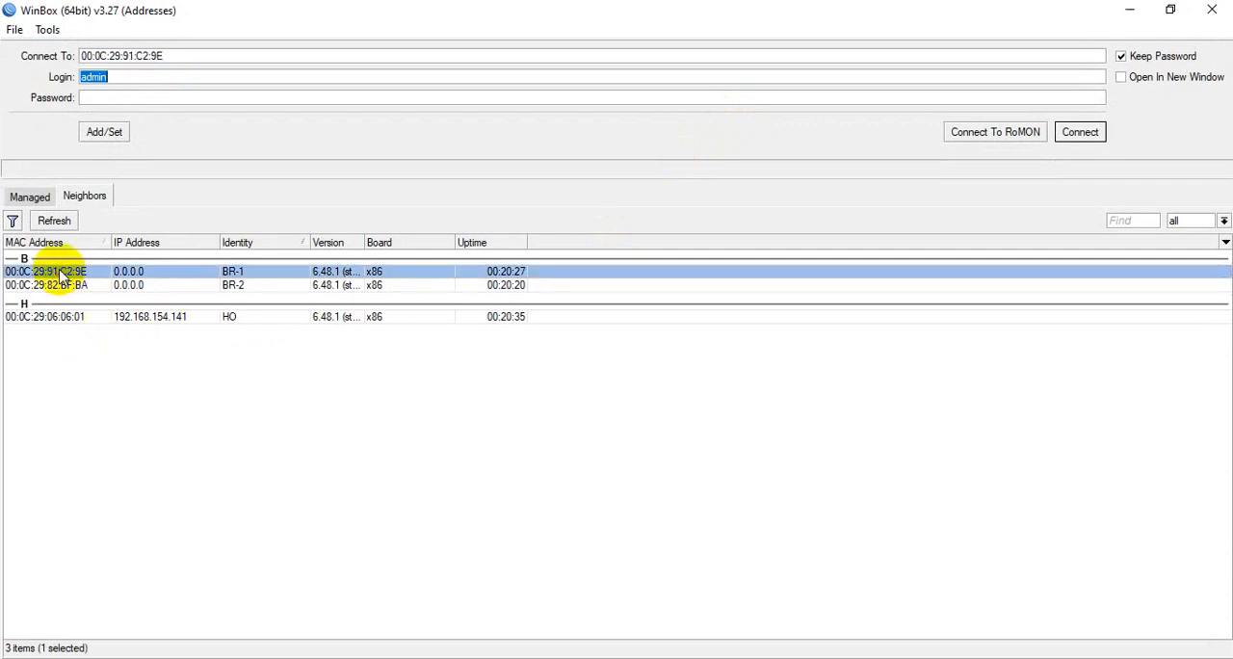
click(1082, 131)
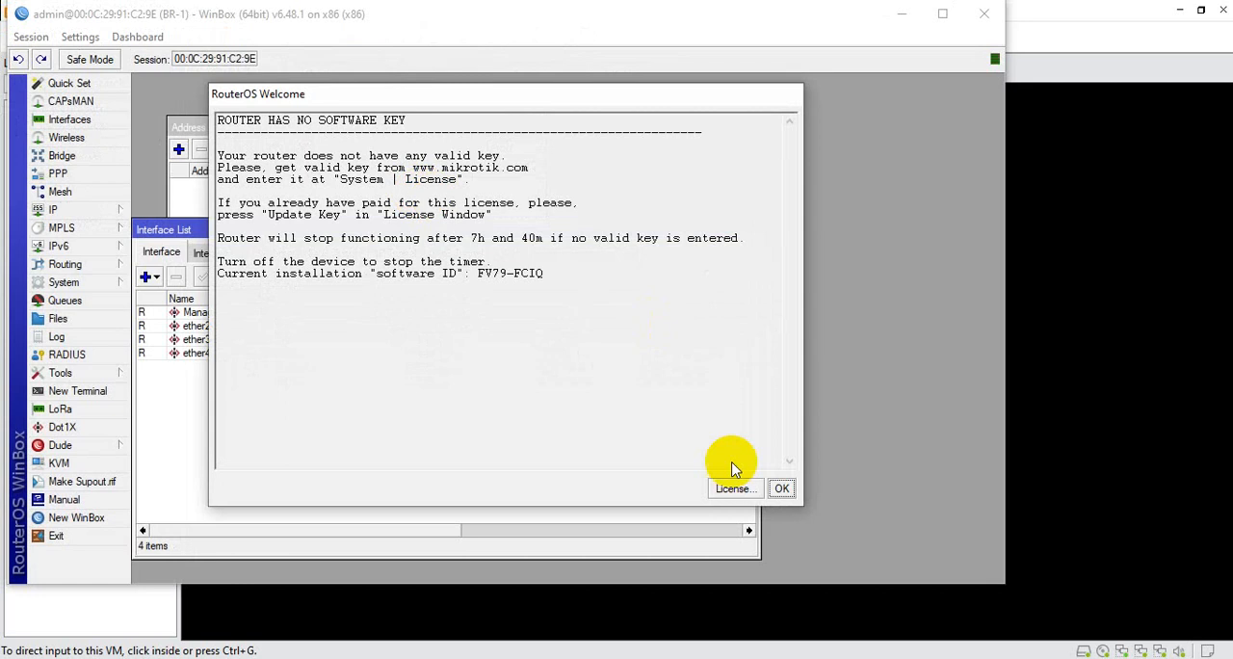
click(781, 489)
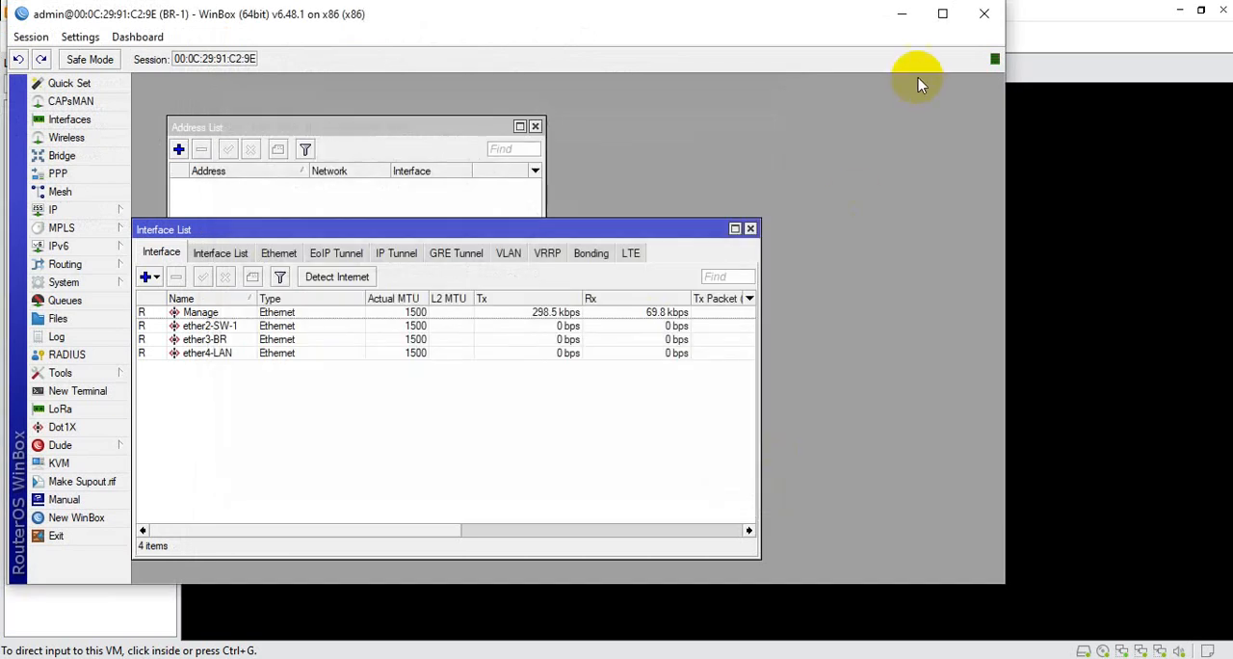
click(943, 14)
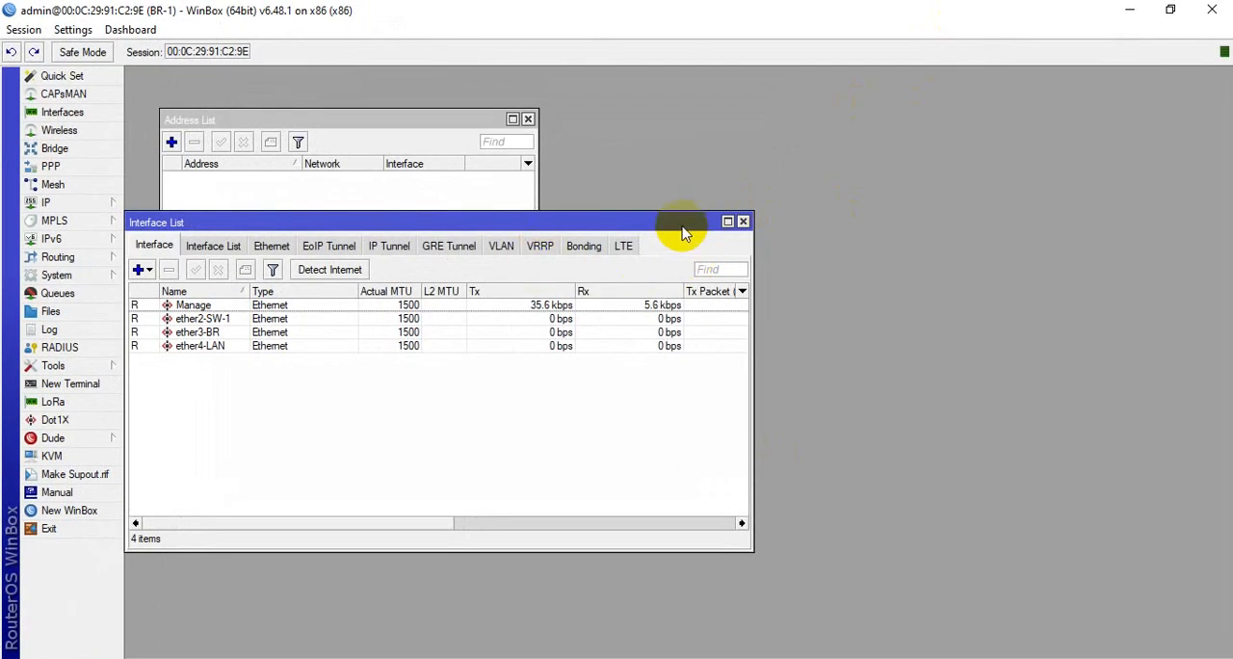
click(742, 221)
click(528, 119)
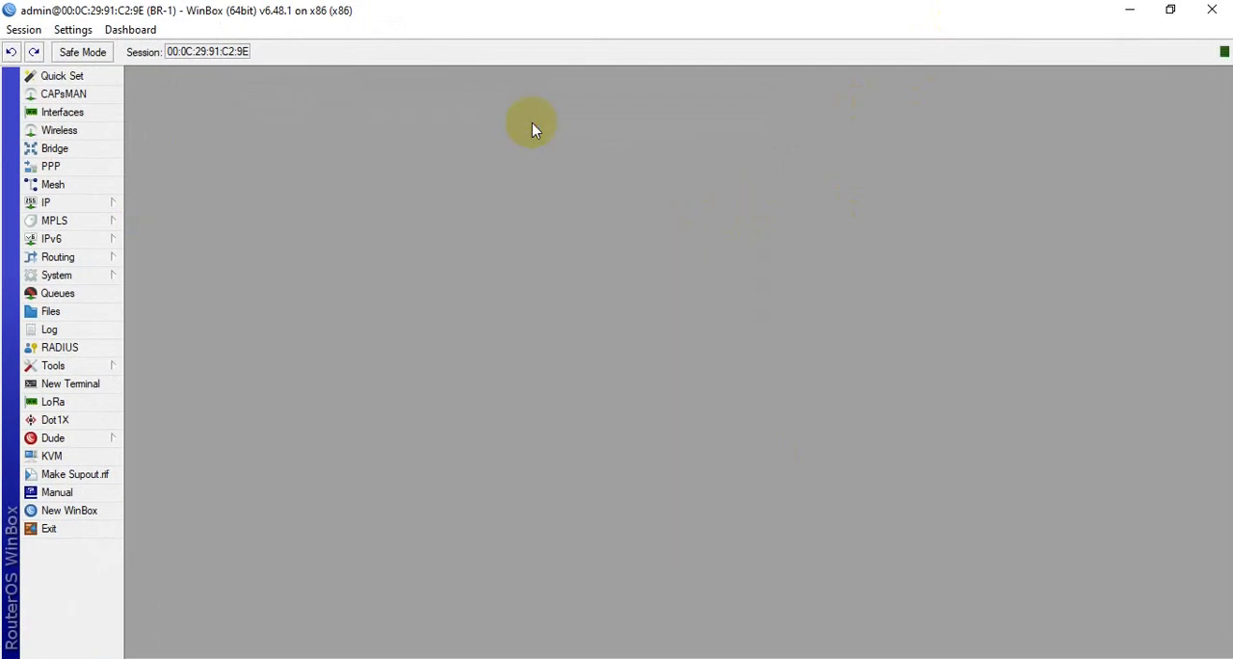
Examine BR-1's interfaces, including Manage, ether2-SW-1 and ether3-BR, and compare them with the network diagram in Paint
click(87, 113)
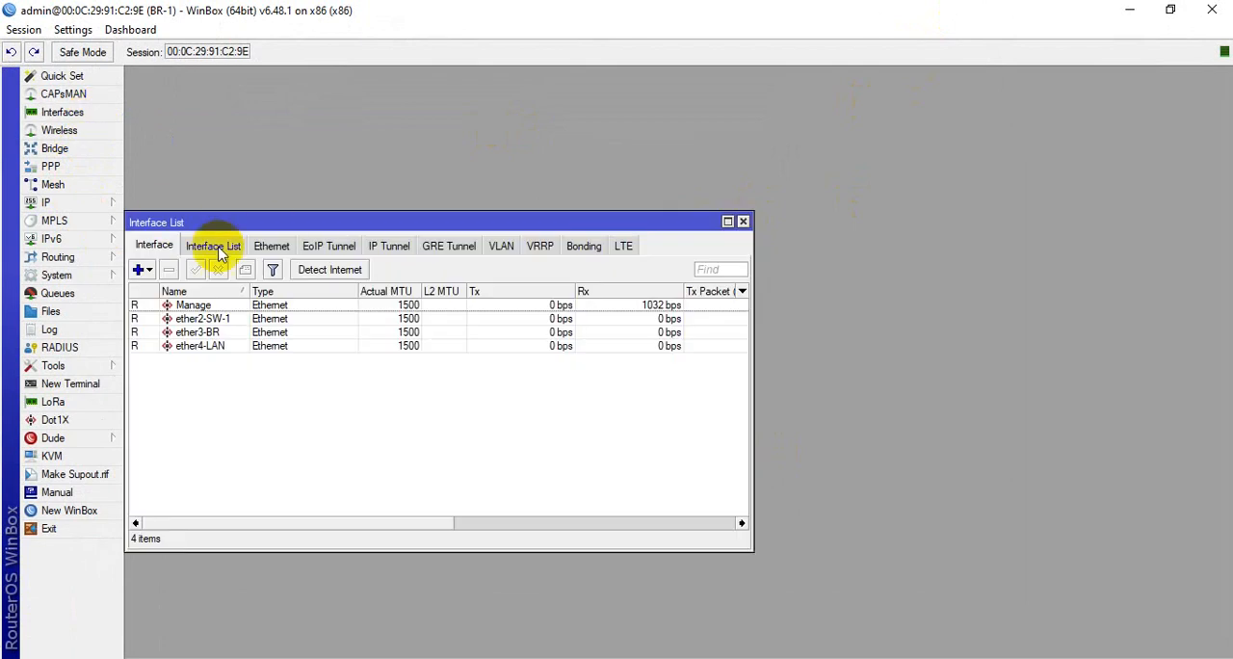
drag(314, 214, 340, 194)
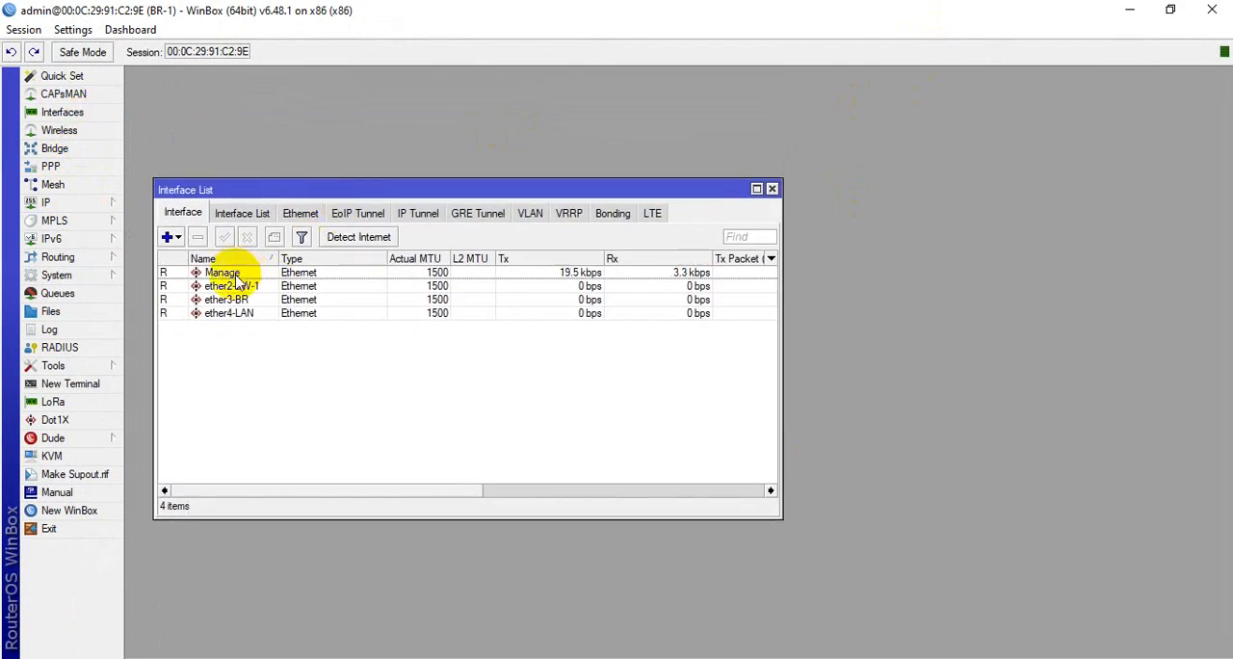
click(239, 273)
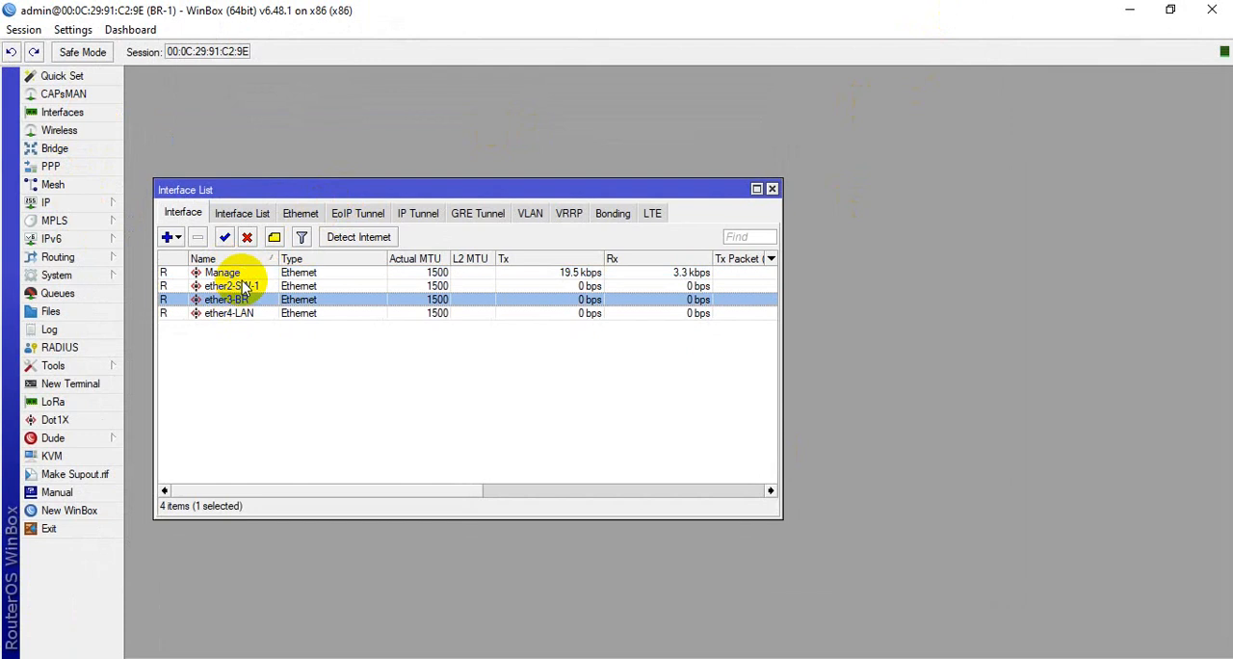
click(246, 286)
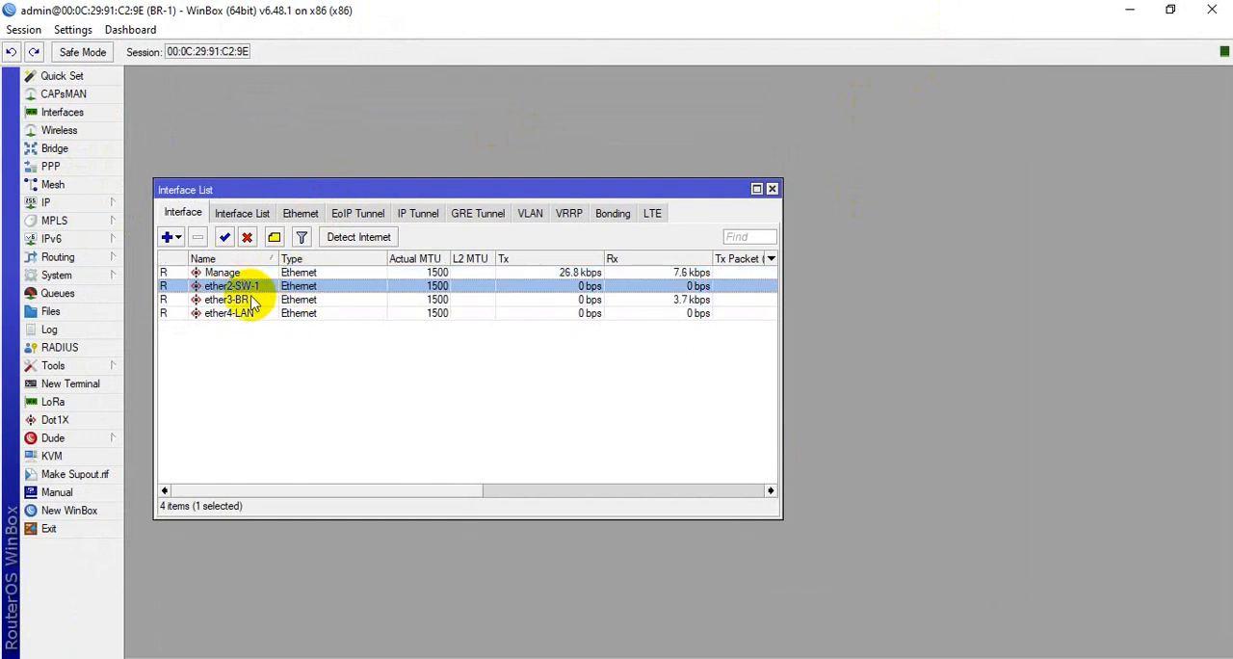
click(246, 299)
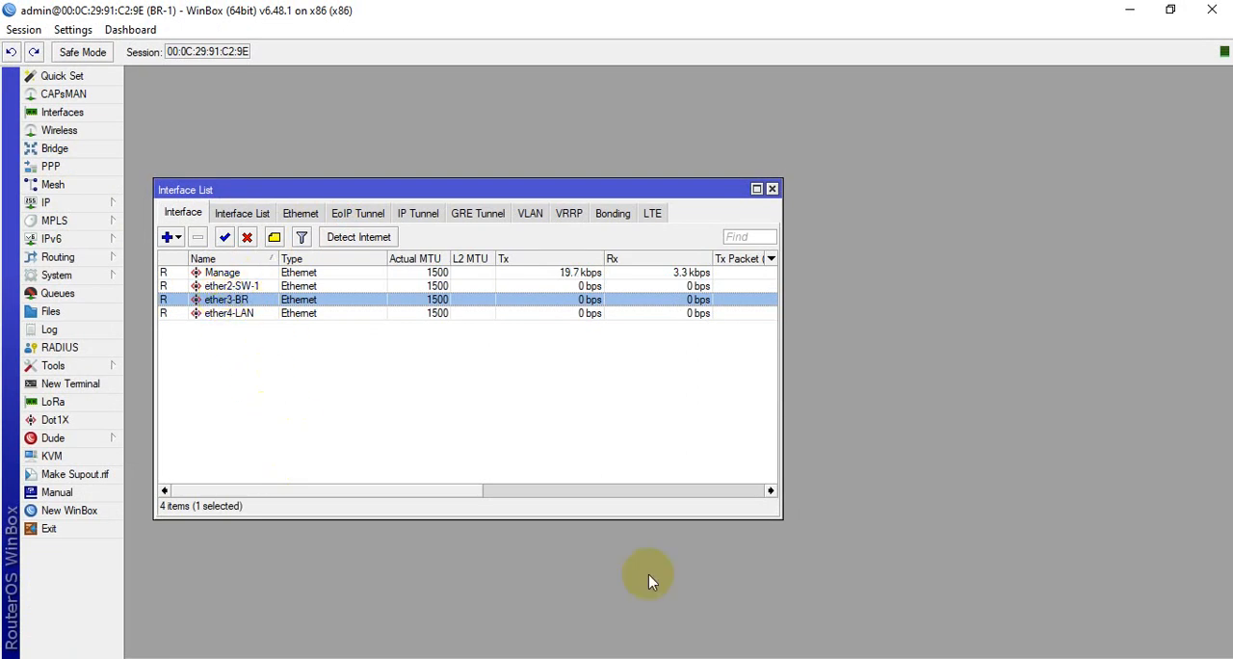
key(alt+Tab)
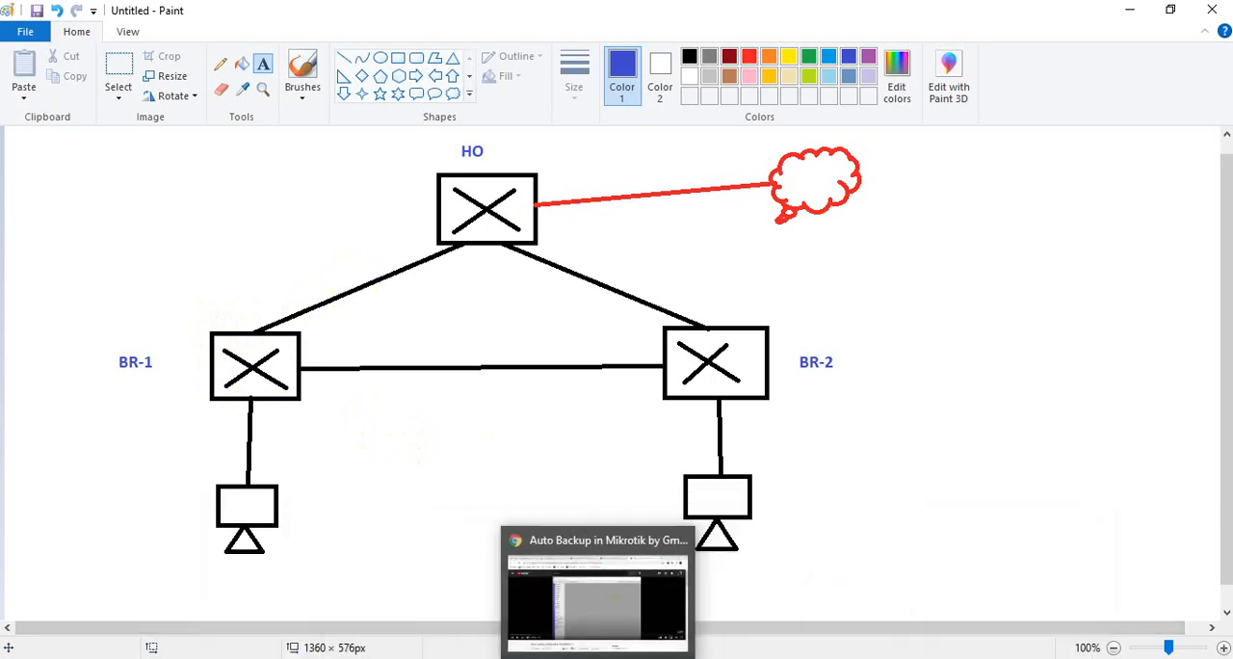
Examine BR-1's ether4-LAN interface and compare it with BR-1's LAN connection in the Paint network diagram
click(627, 598)
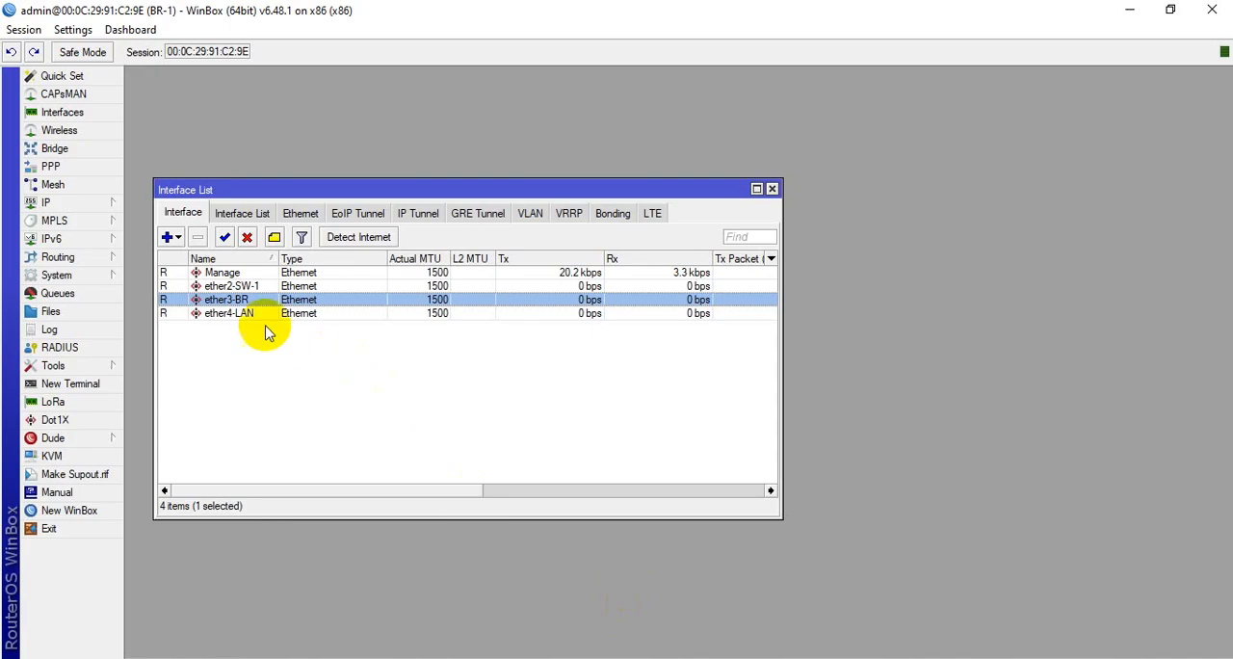
click(238, 316)
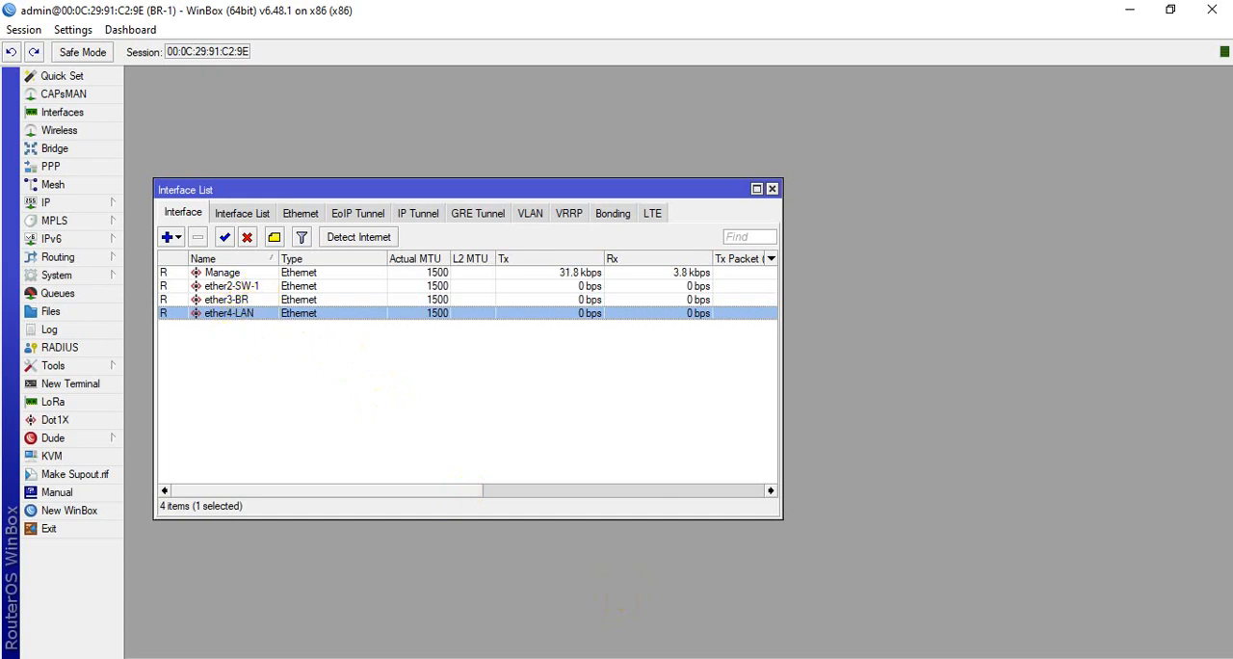
click(645, 657)
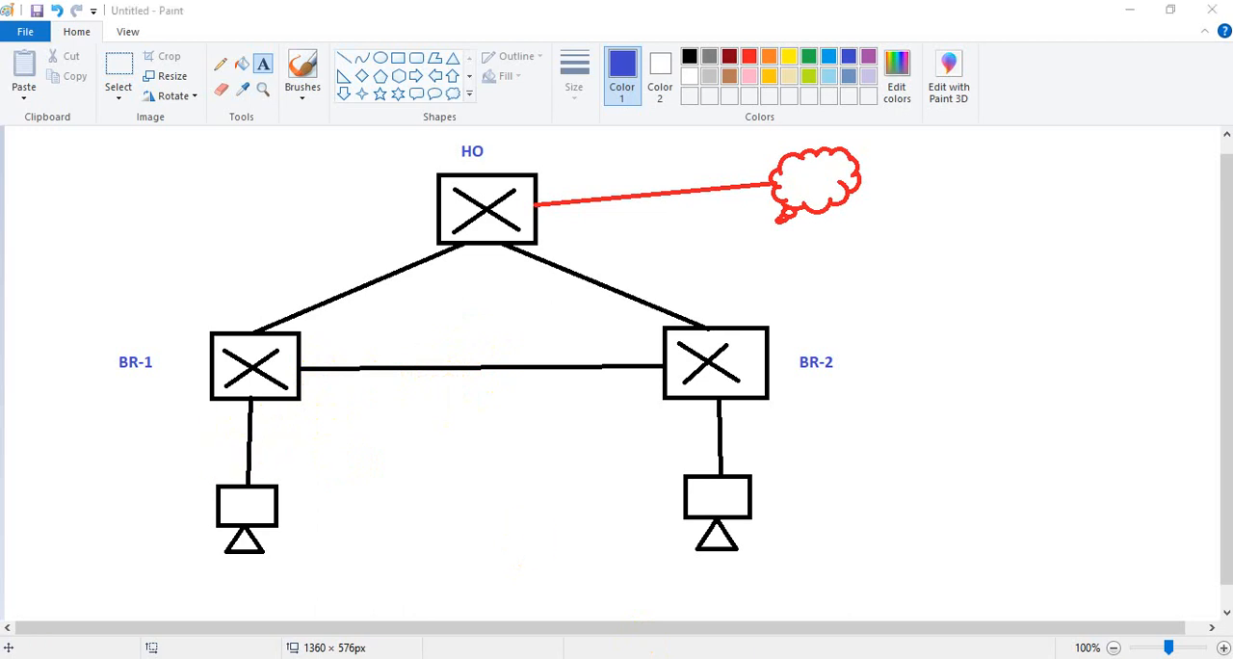
click(632, 657)
click(549, 657)
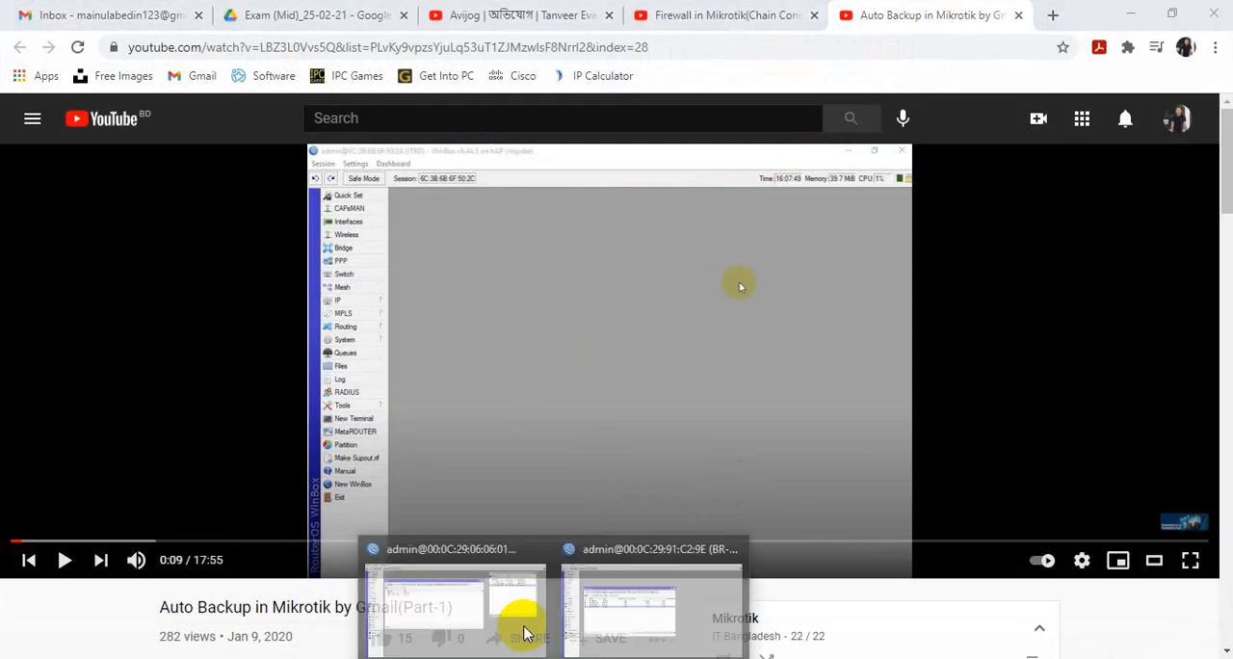
click(660, 575)
Close BR-1's Interface List and open its IP Address List
drag(394, 185, 371, 114)
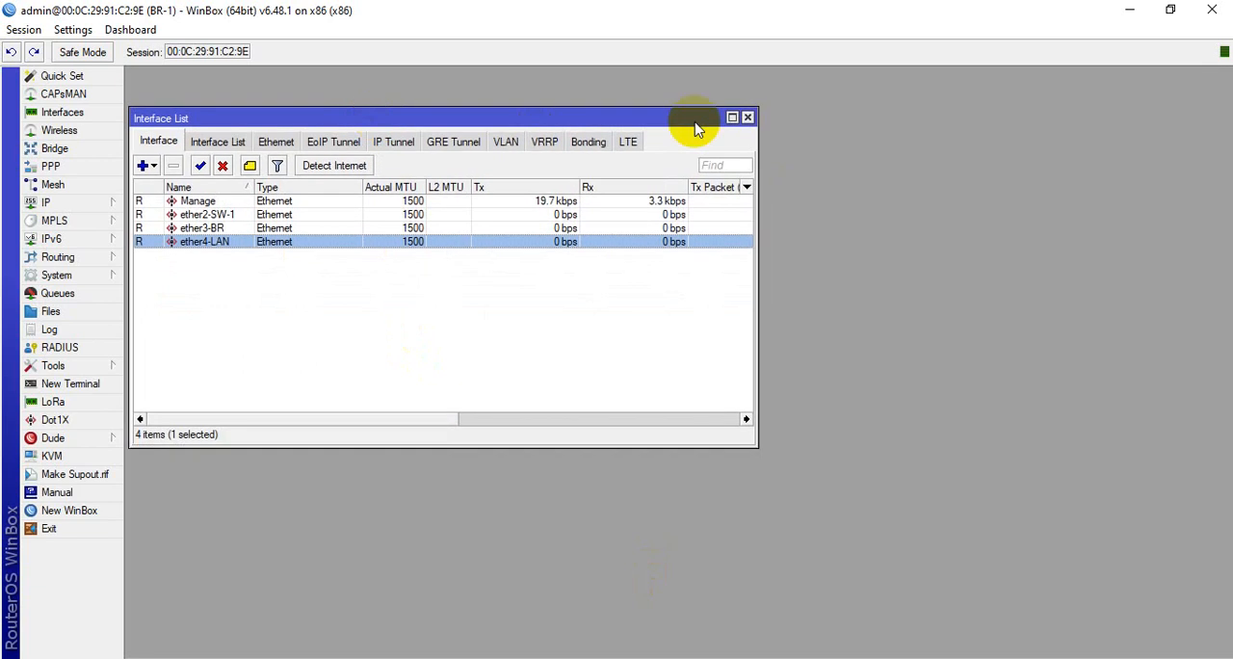
click(747, 117)
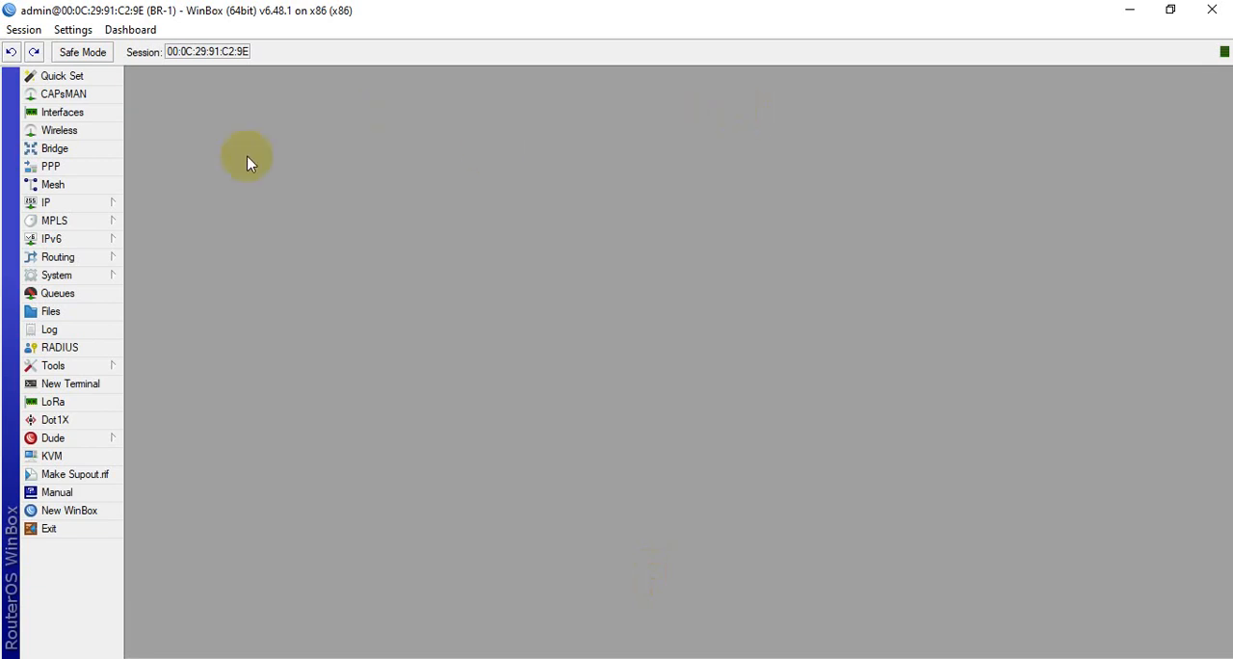
click(89, 204)
click(174, 246)
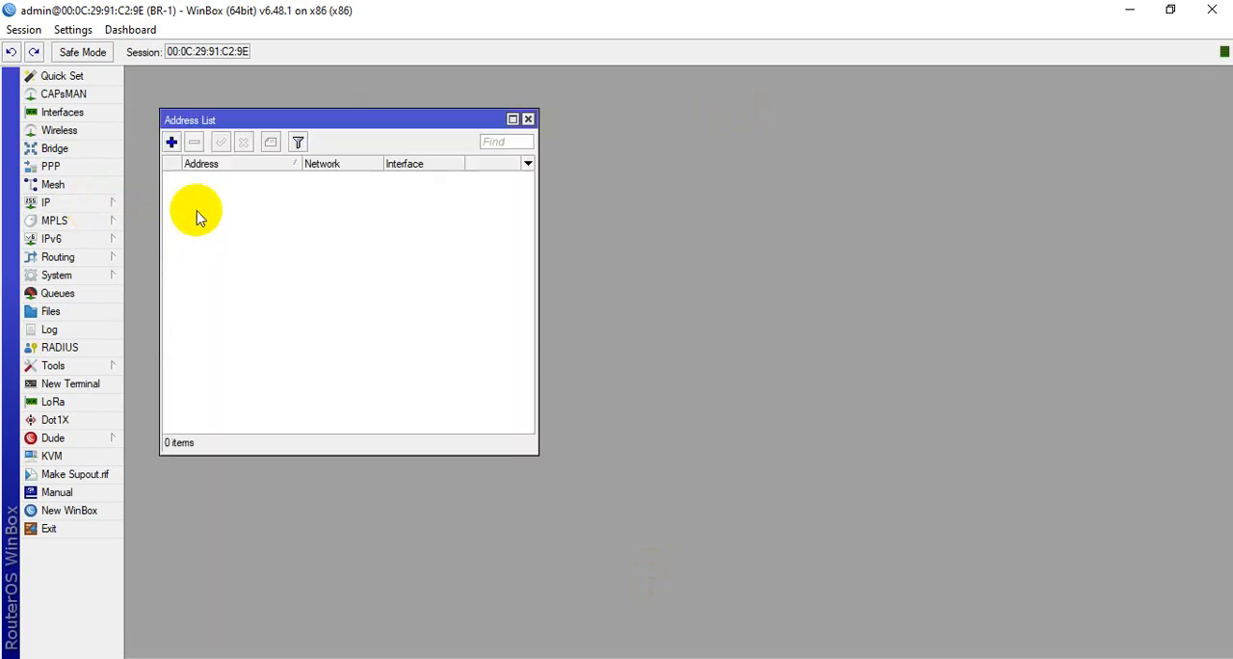
drag(328, 128, 380, 133)
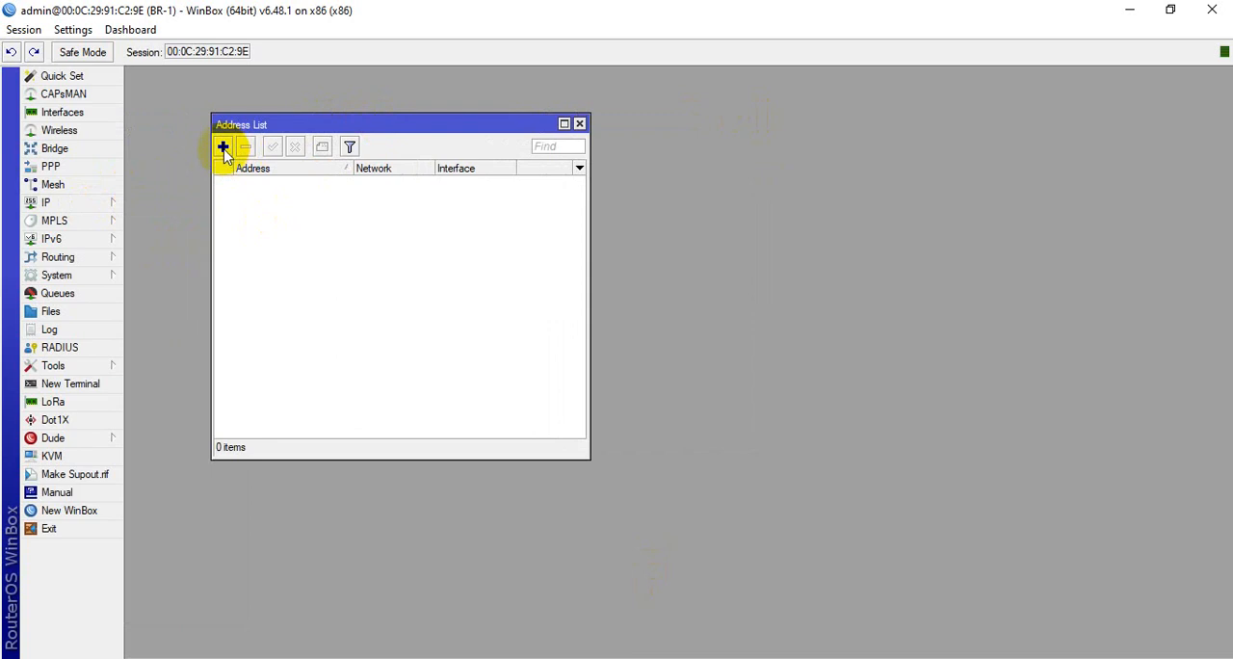
Start a new address entry on BR-1 with 172.16.3.1/30 and assign it to interface ether2-SW-1
click(223, 146)
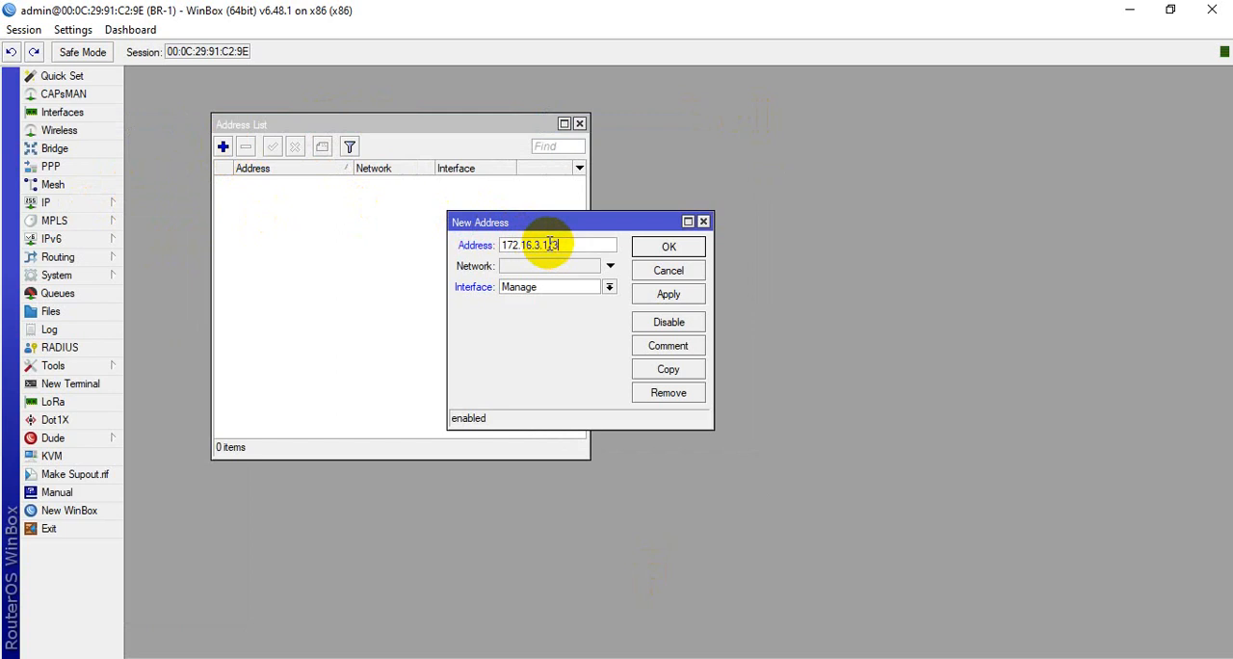
click(610, 266)
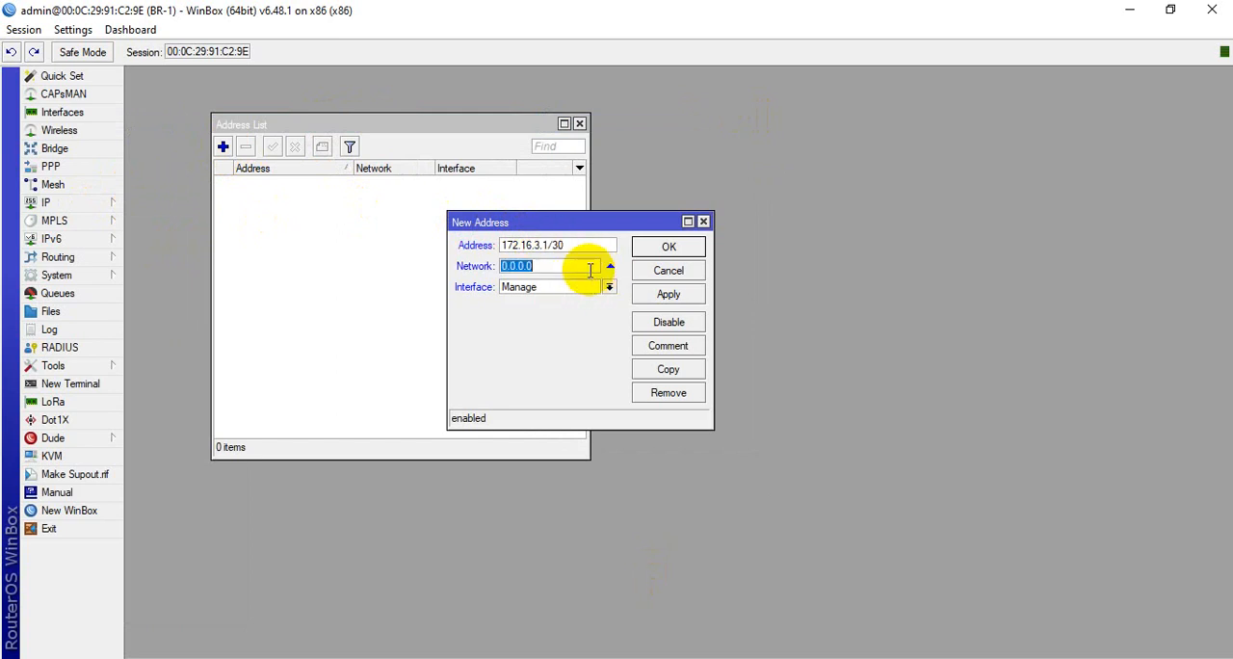
click(610, 270)
click(609, 287)
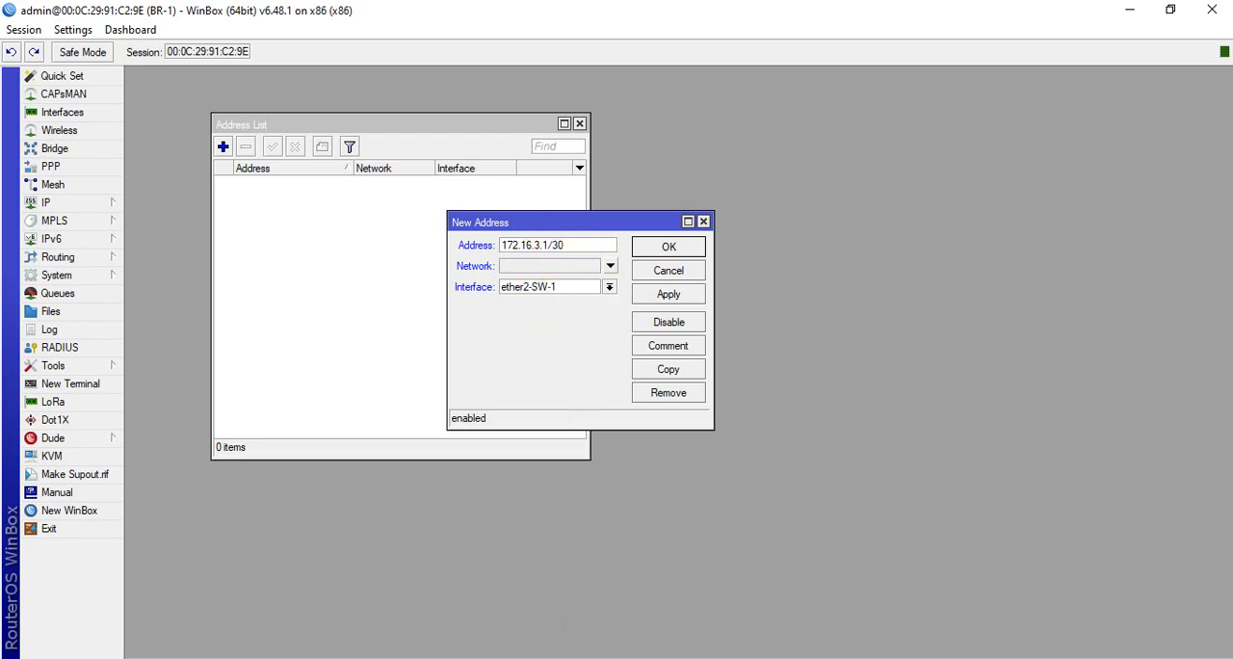
Check the HO to BR-1 link in the Paint diagram, change the ether2-SW-1 address to 172.16.1.2/30 and save it
key(alt+Tab)
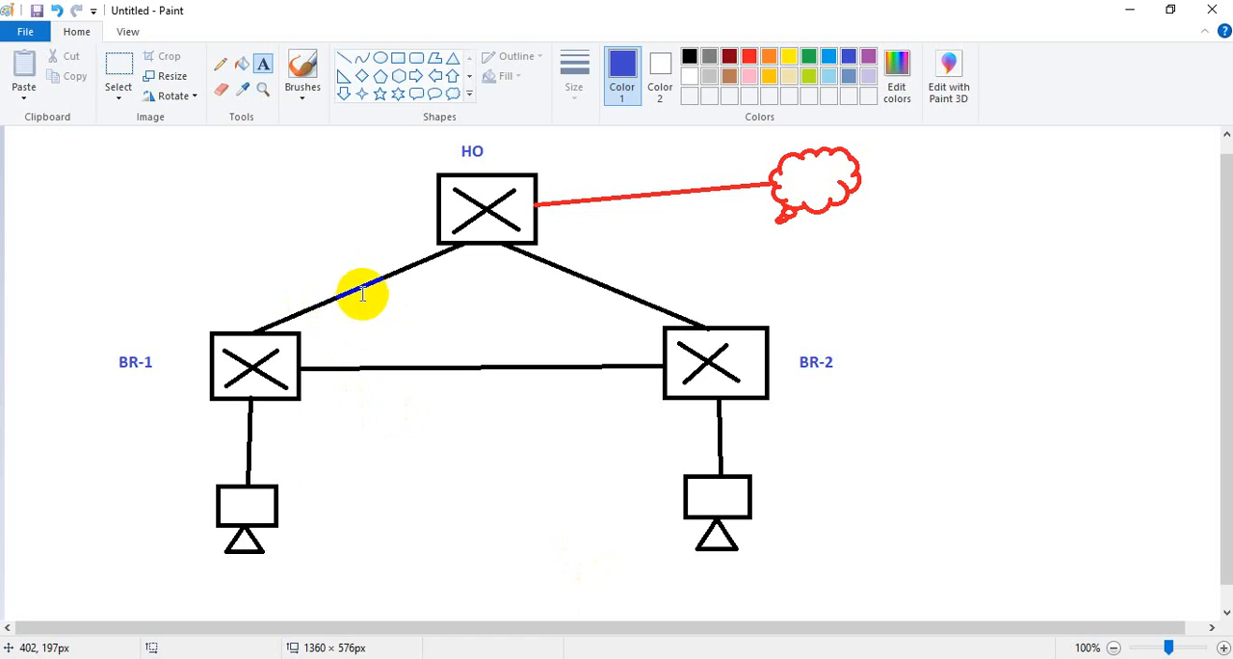
drag(431, 250, 439, 241)
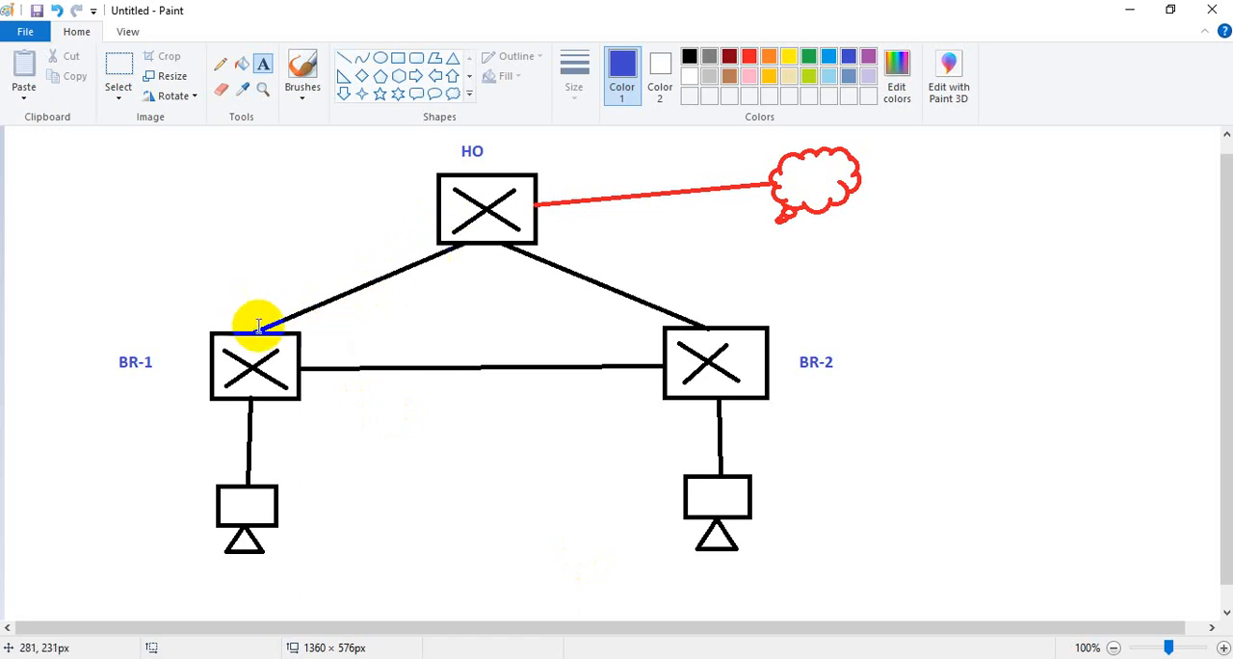
click(607, 658)
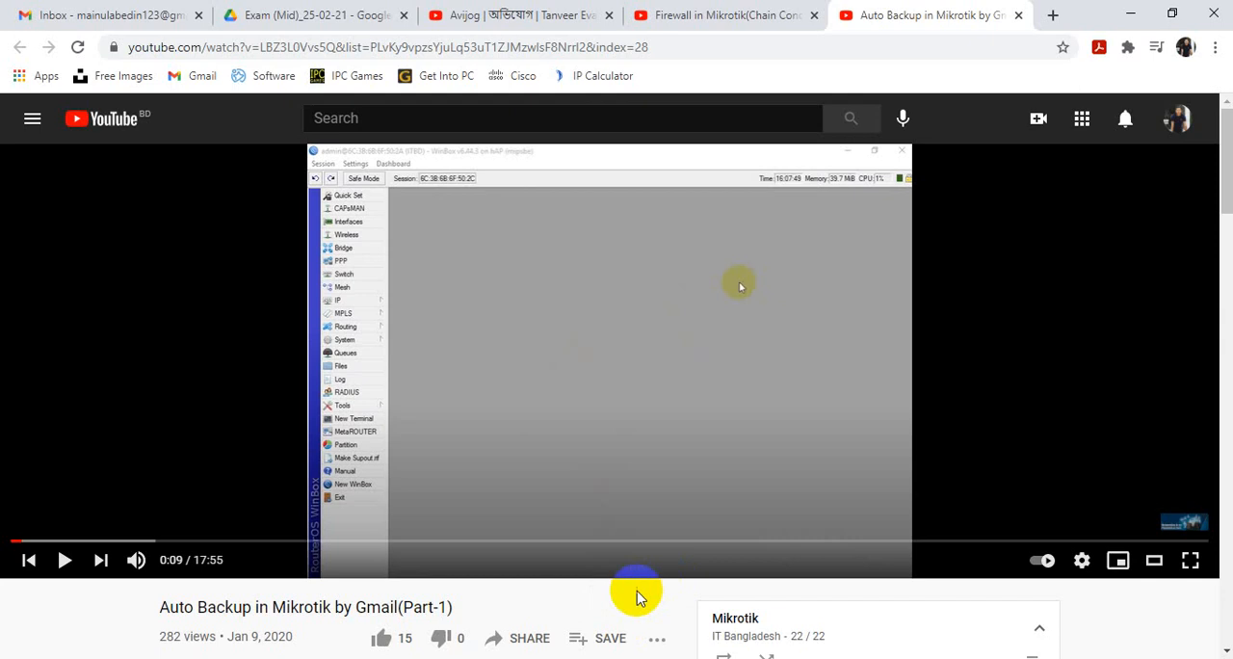
click(554, 658)
click(573, 600)
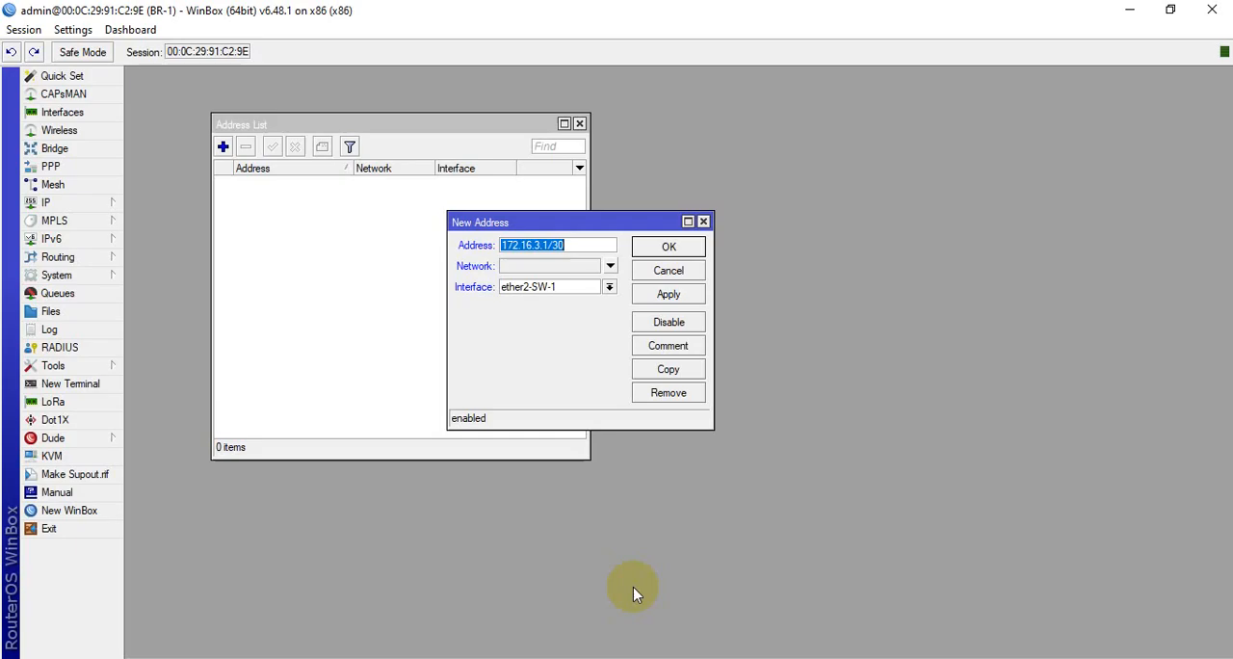
click(547, 245)
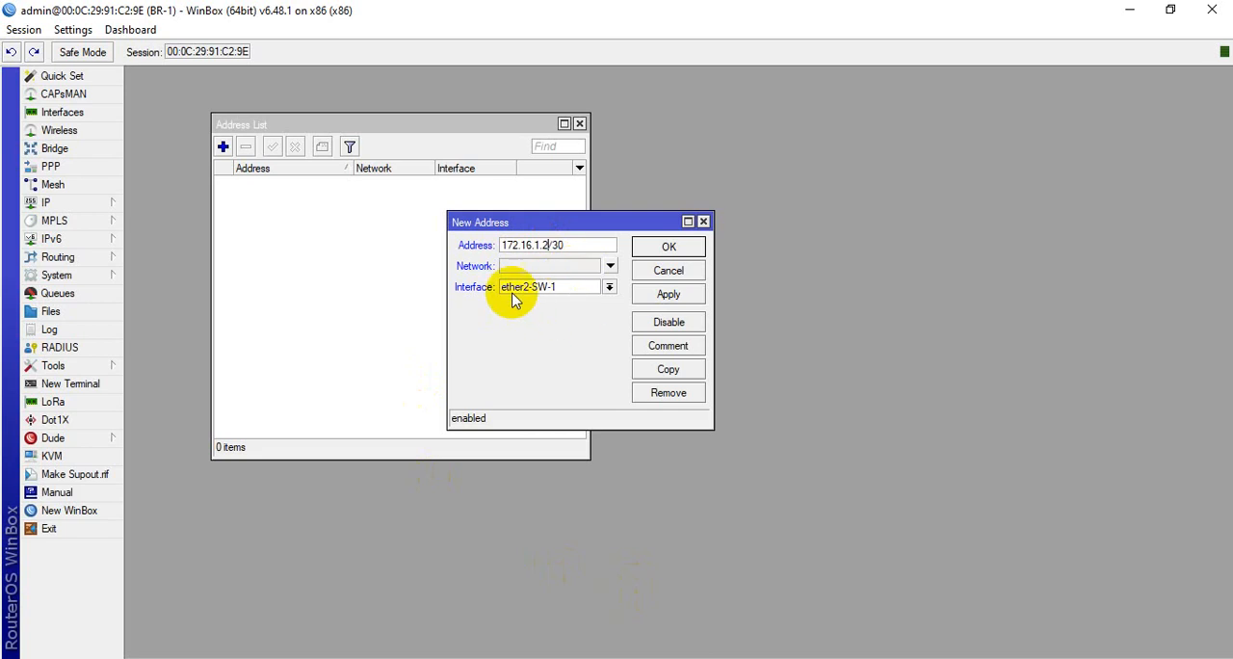
click(674, 294)
click(669, 249)
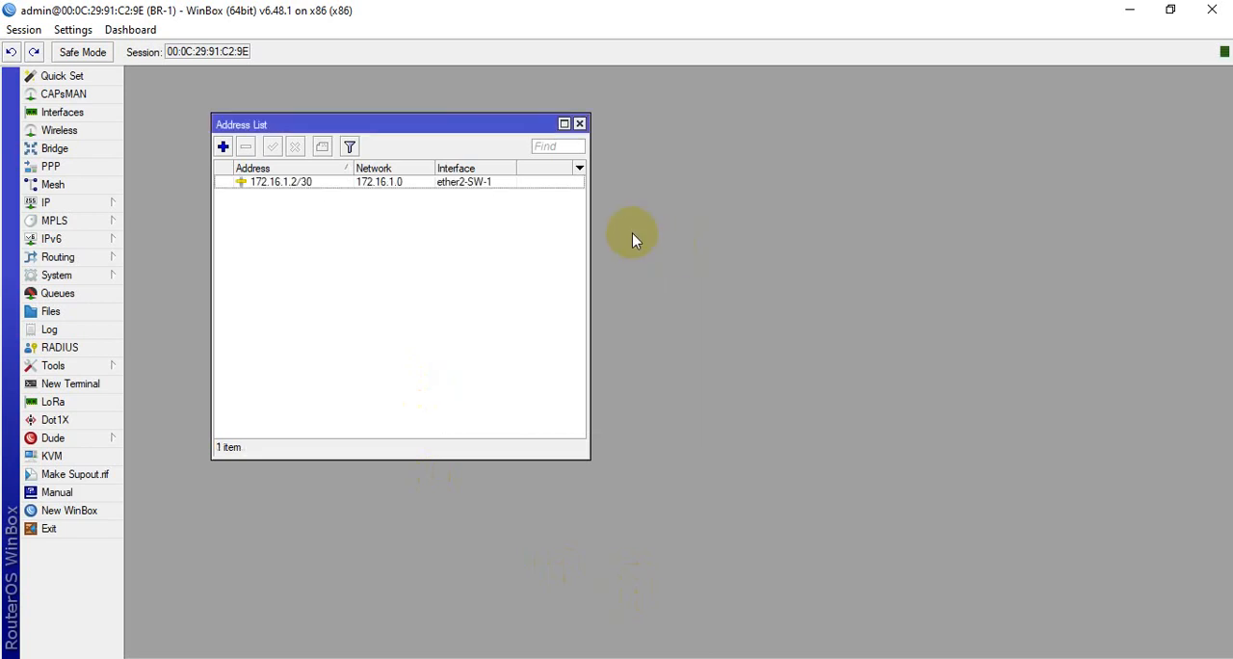
Add the address 172.16.3.1/30 on BR-1's ether3-BR interface for the link between the two branches
click(223, 147)
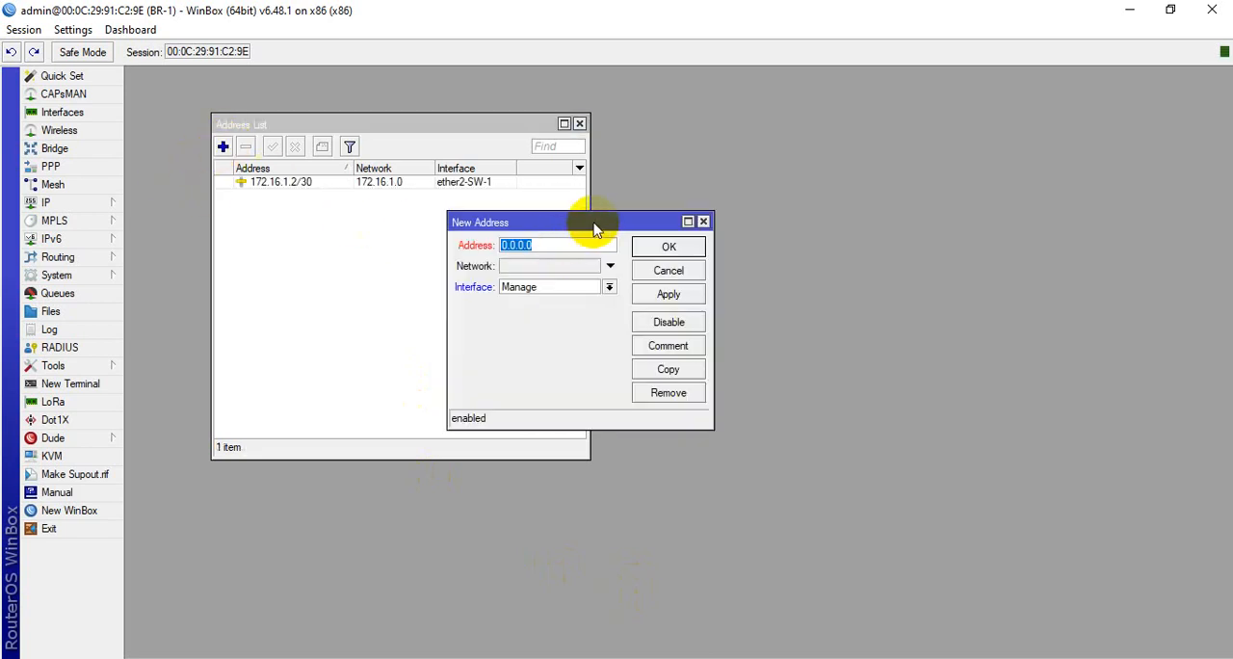
drag(594, 219, 433, 220)
click(433, 273)
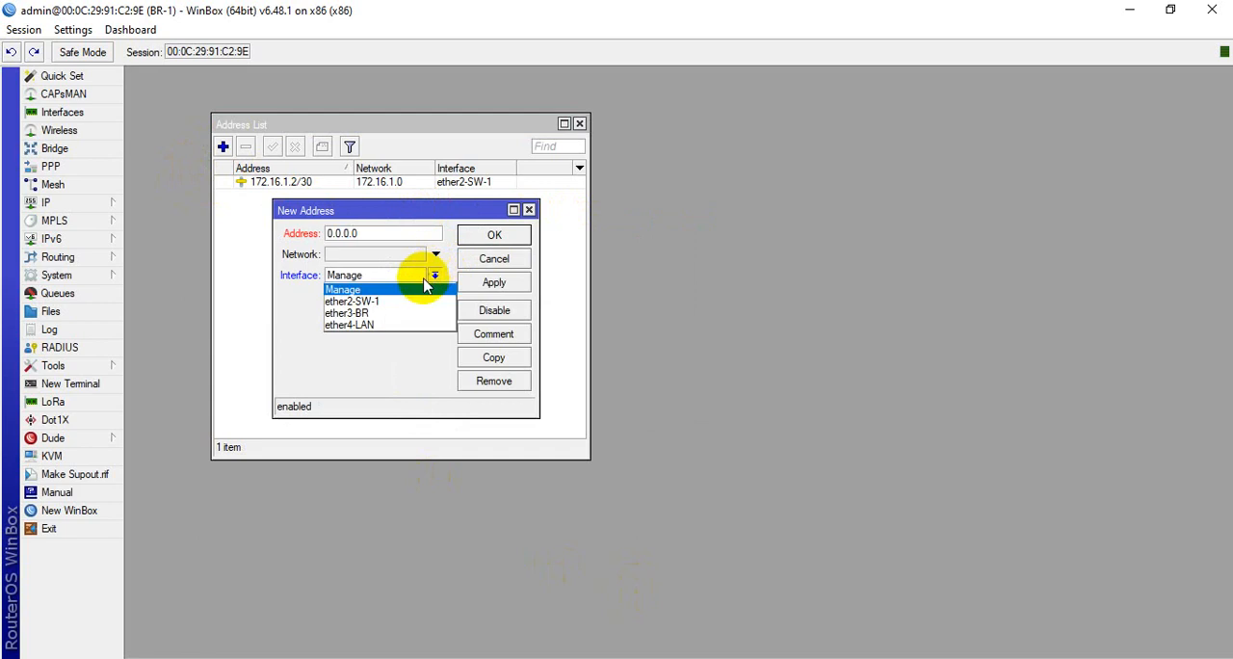
click(354, 314)
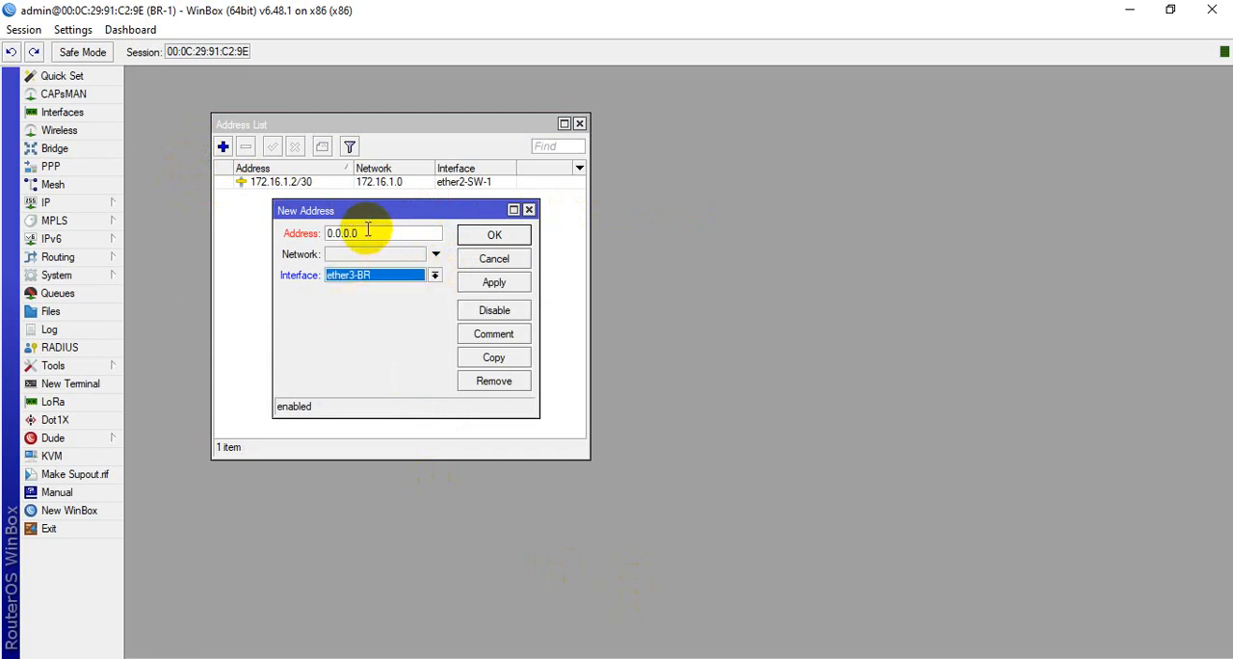
click(653, 658)
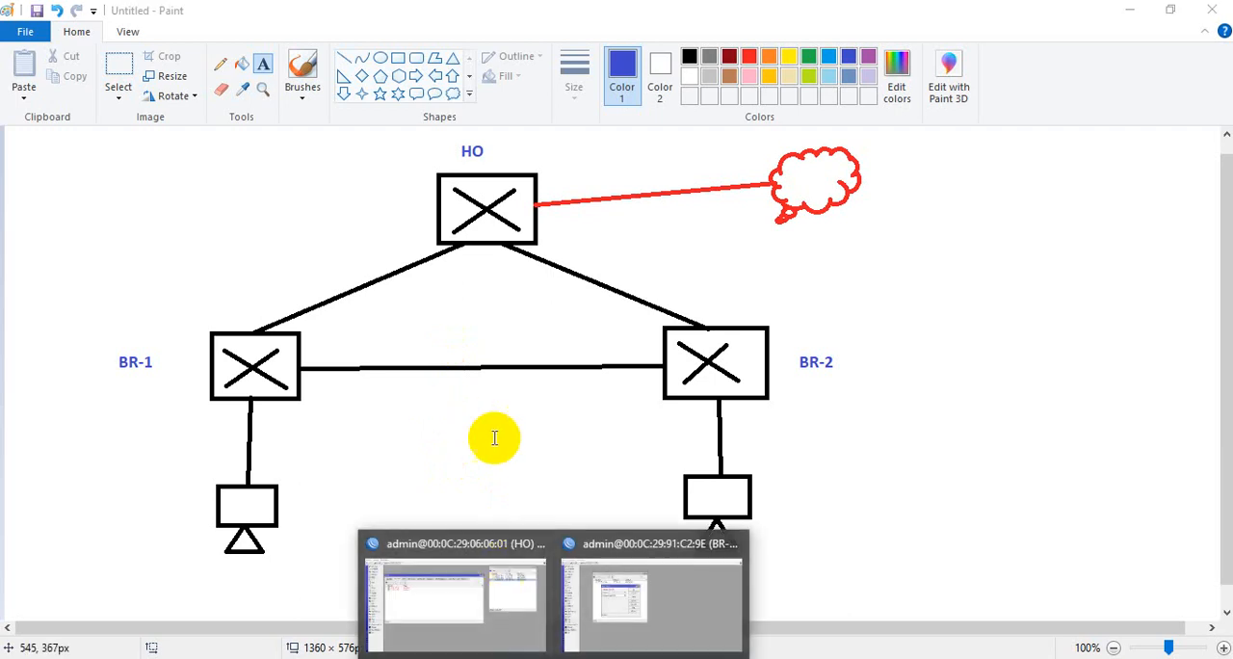
click(632, 616)
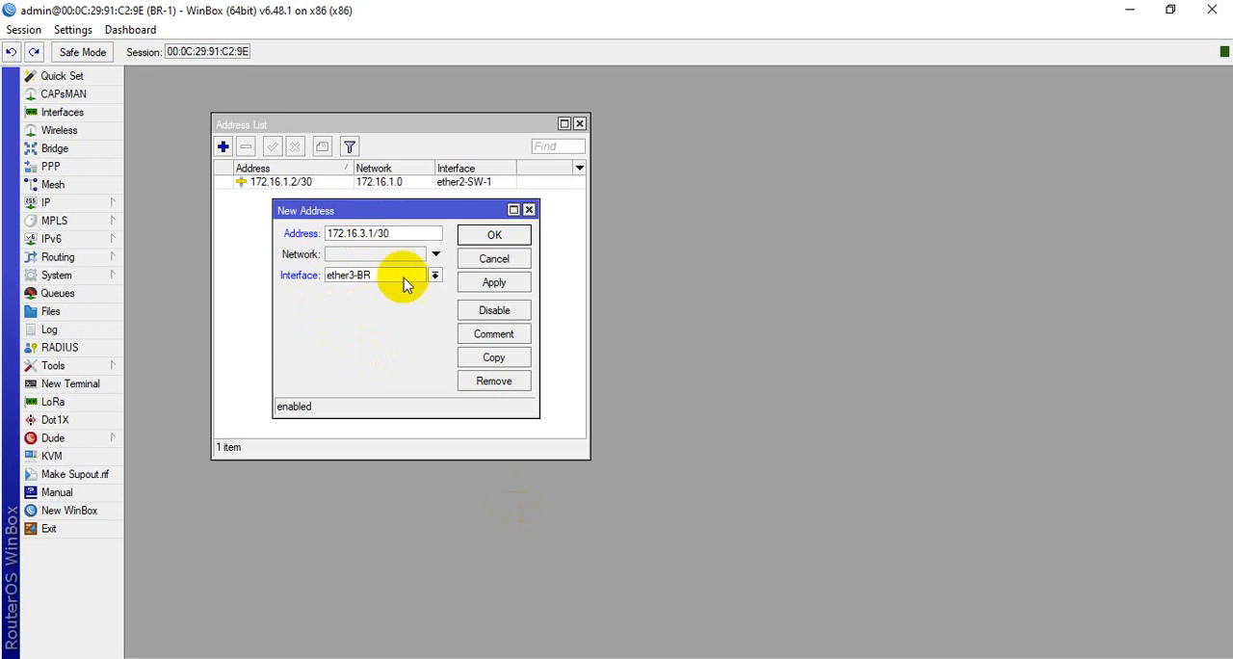
click(493, 282)
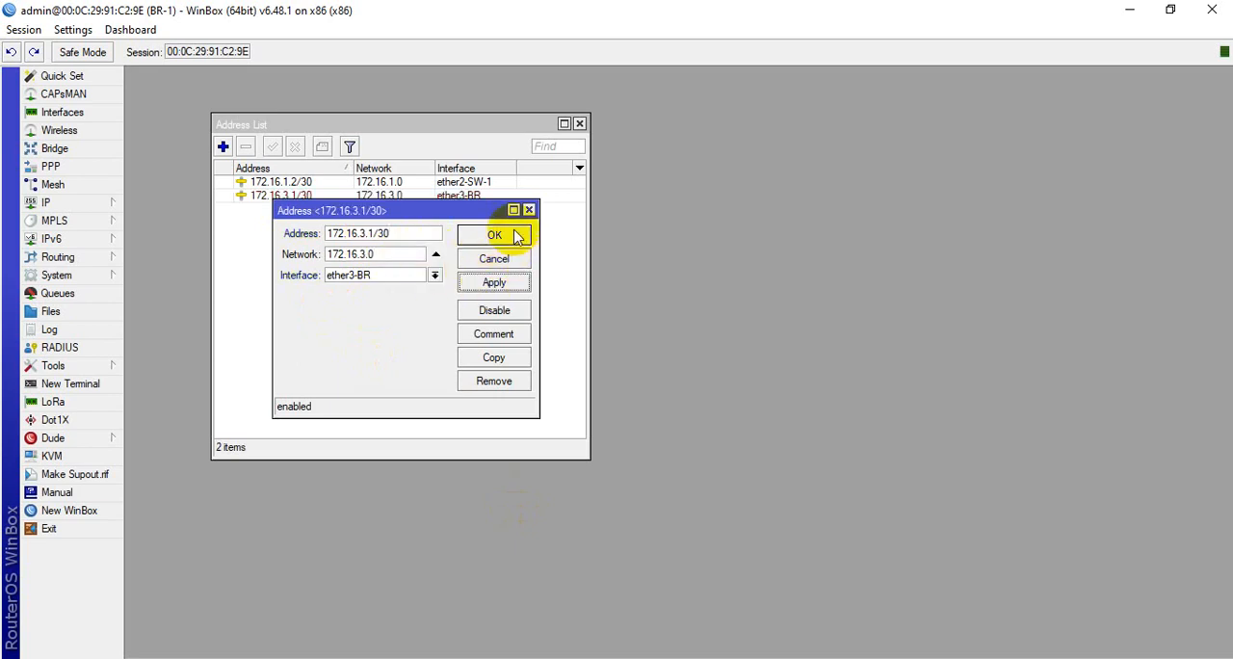
click(494, 235)
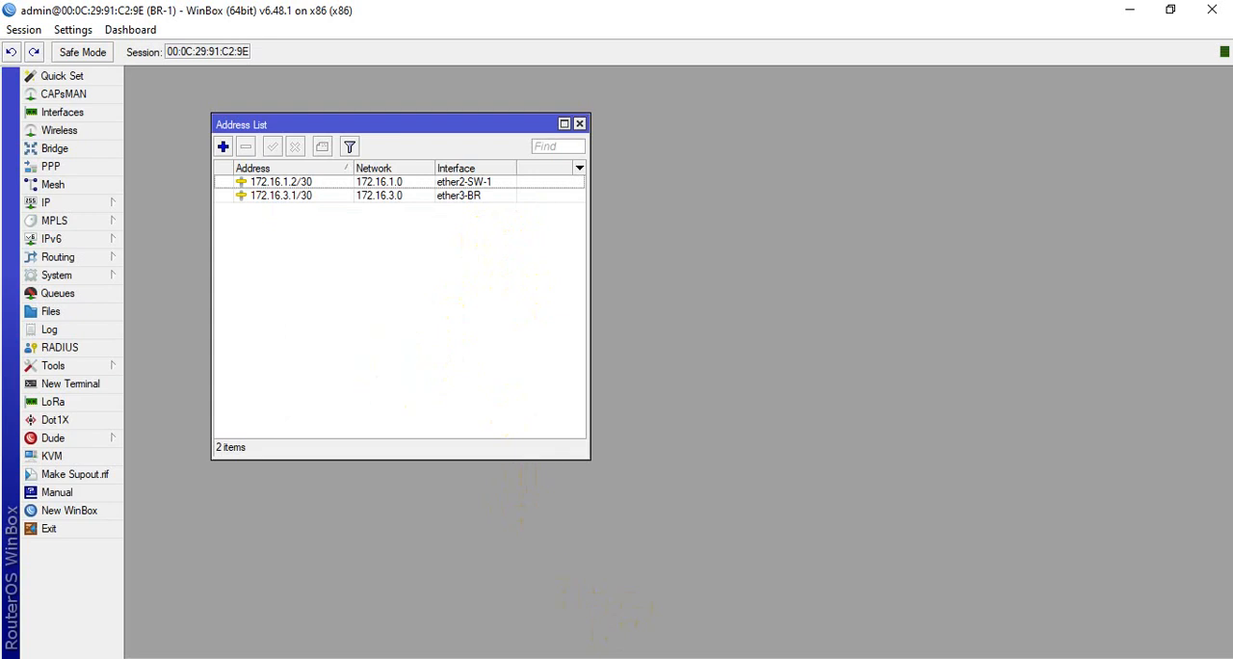
Check the network diagram in Paint and add the address 10.1.1.1/28 on BR-1's ether4-LAN interface
click(637, 658)
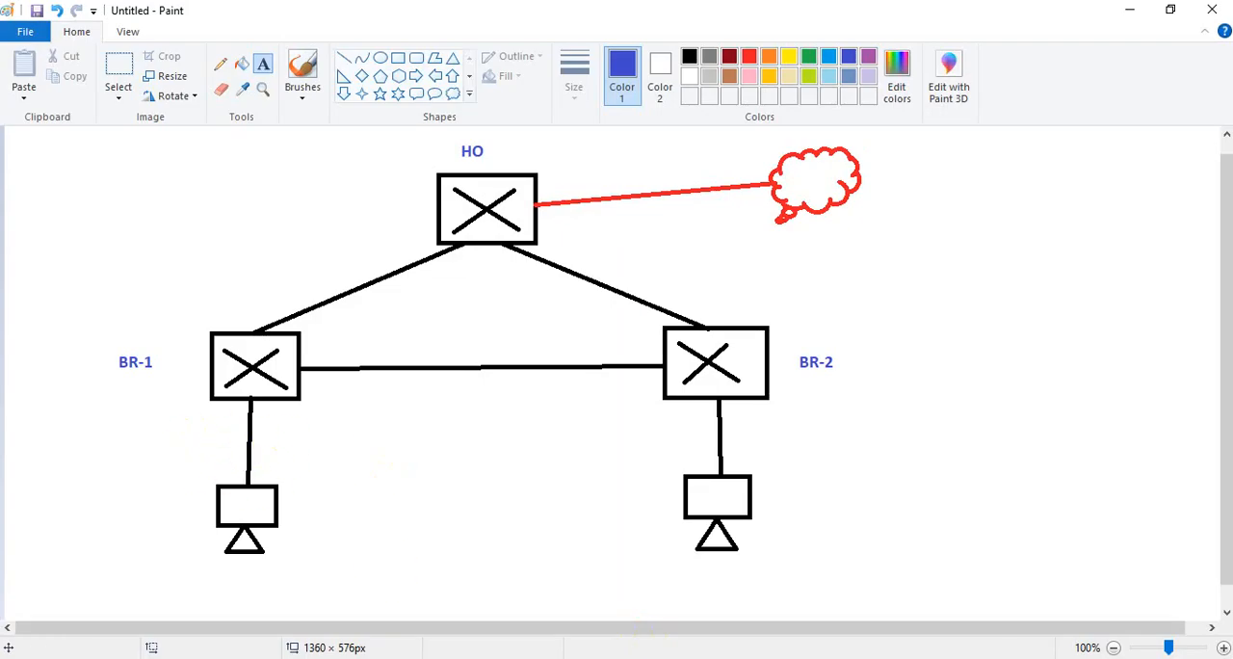
click(637, 657)
click(554, 658)
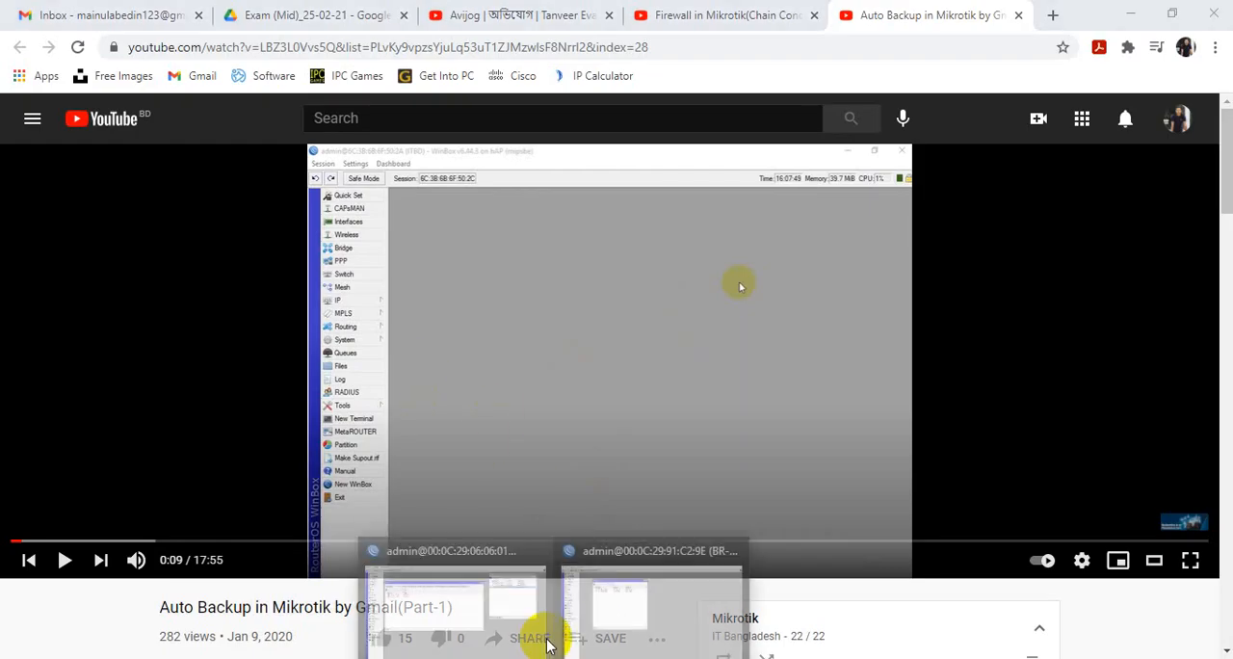
click(613, 576)
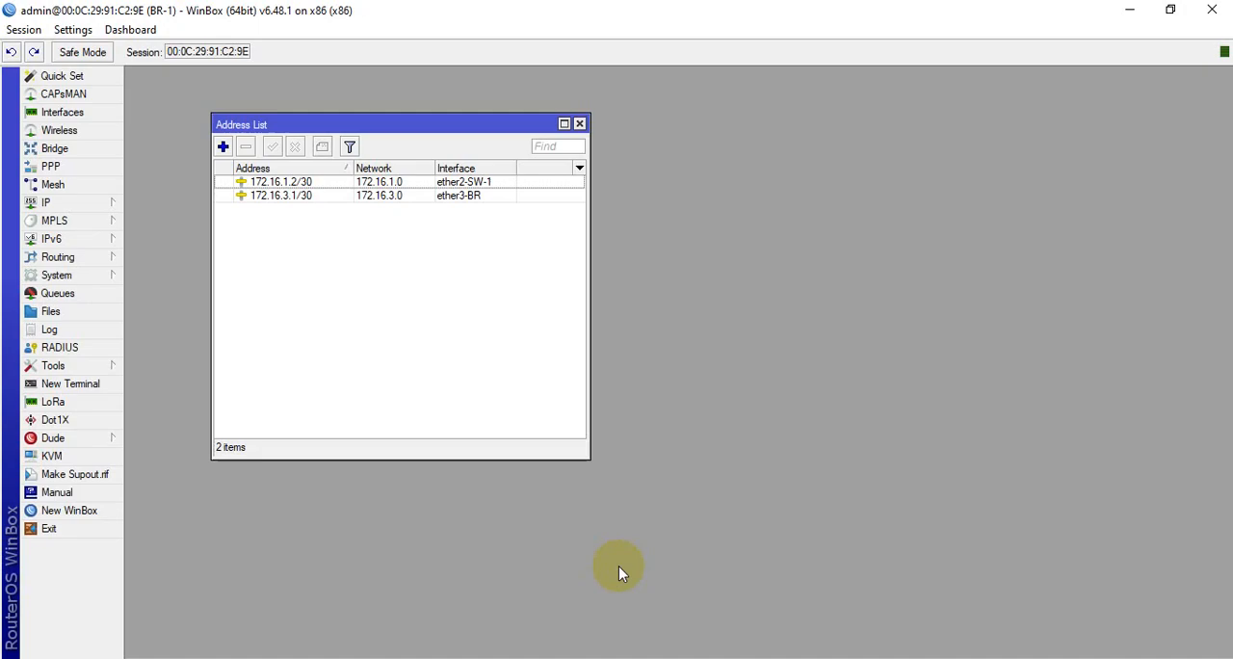
click(223, 147)
click(434, 275)
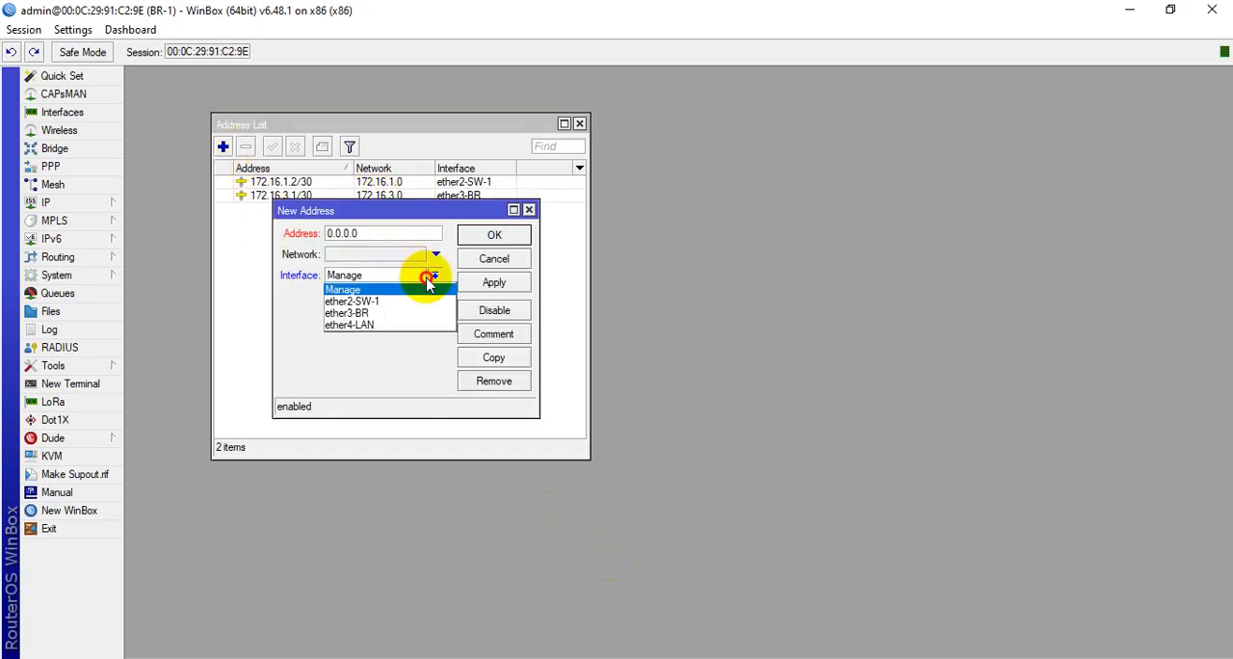
click(388, 325)
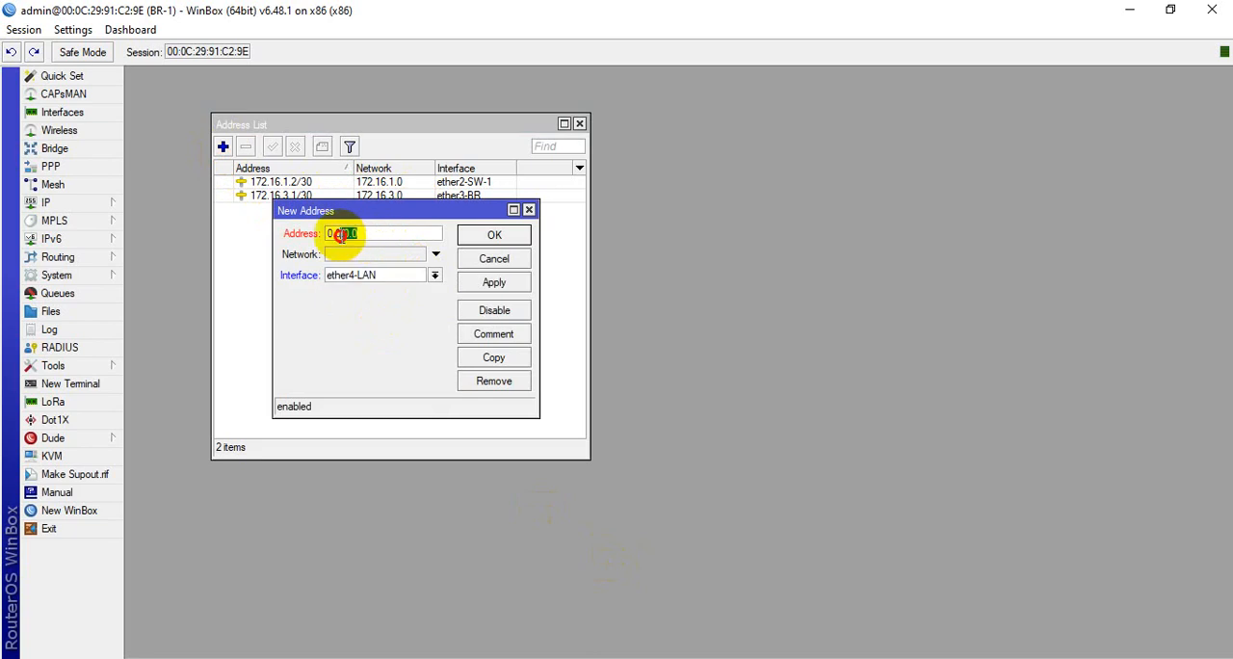
drag(358, 234, 326, 240)
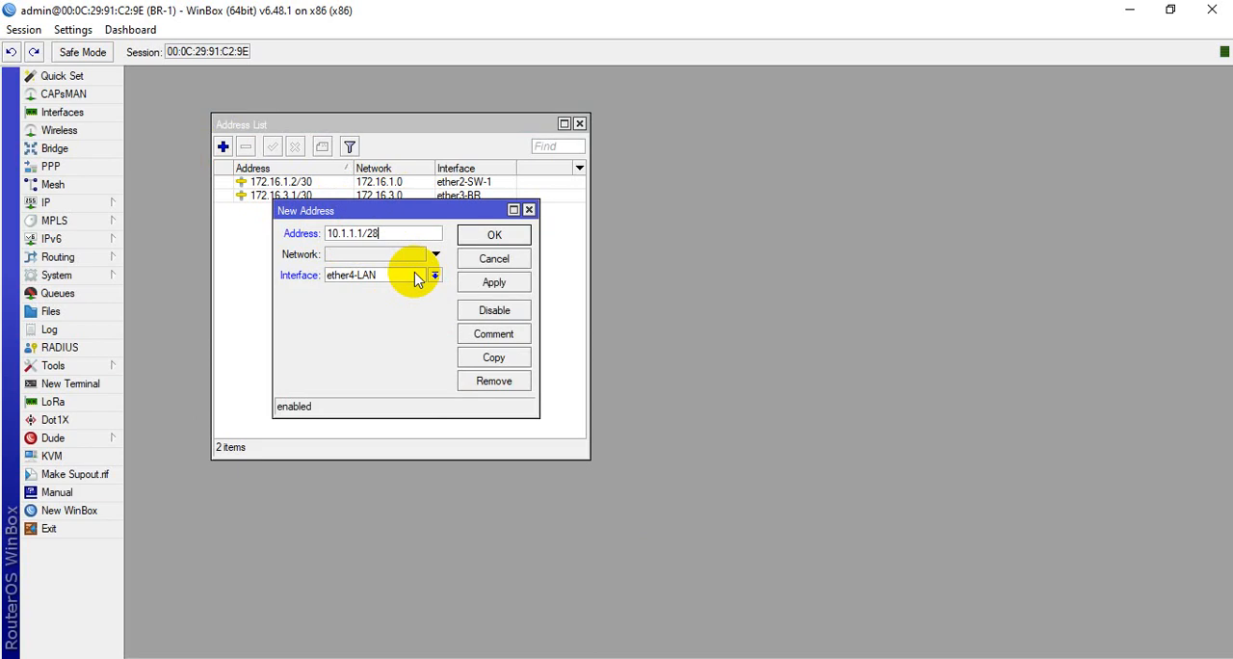
click(493, 283)
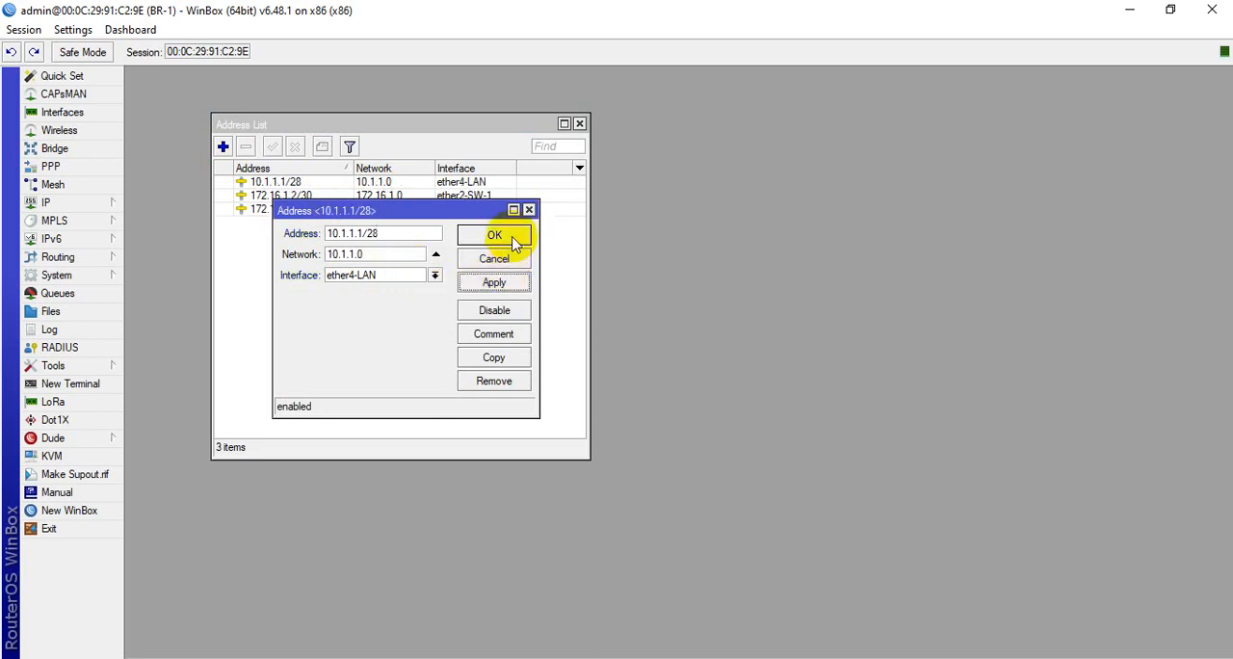
click(494, 235)
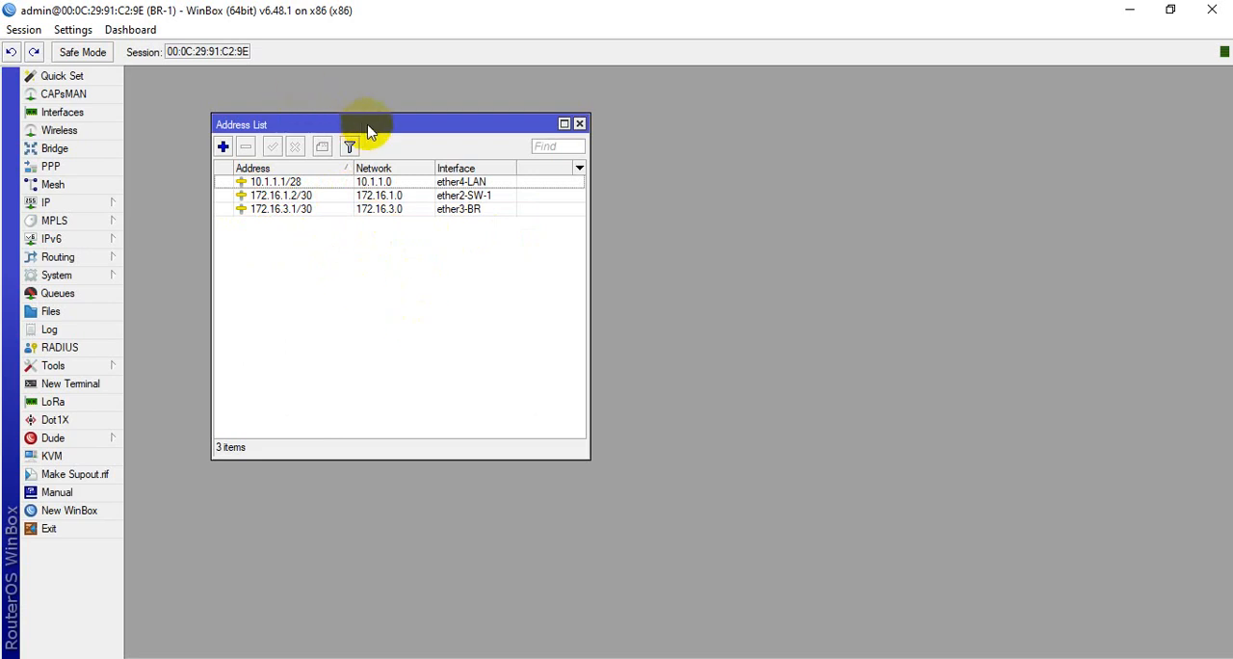
Add a srcnat firewall NAT rule with the masquerade action on BR-1 and close the Firewall window
drag(367, 130, 322, 133)
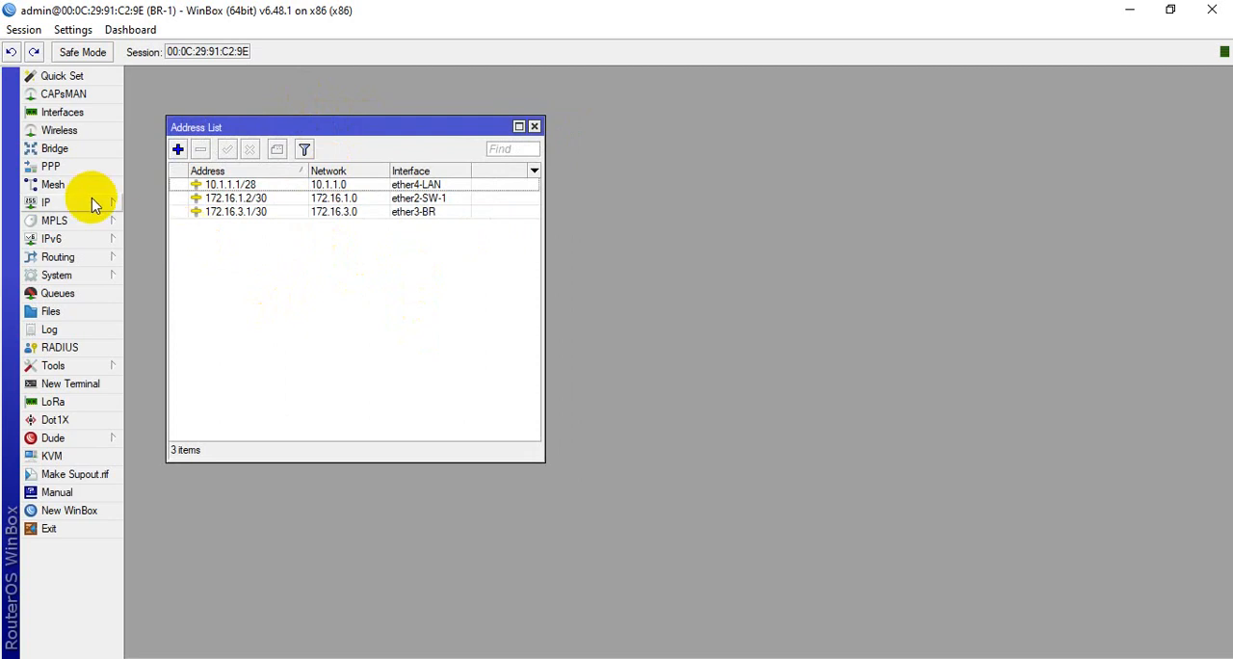
click(224, 211)
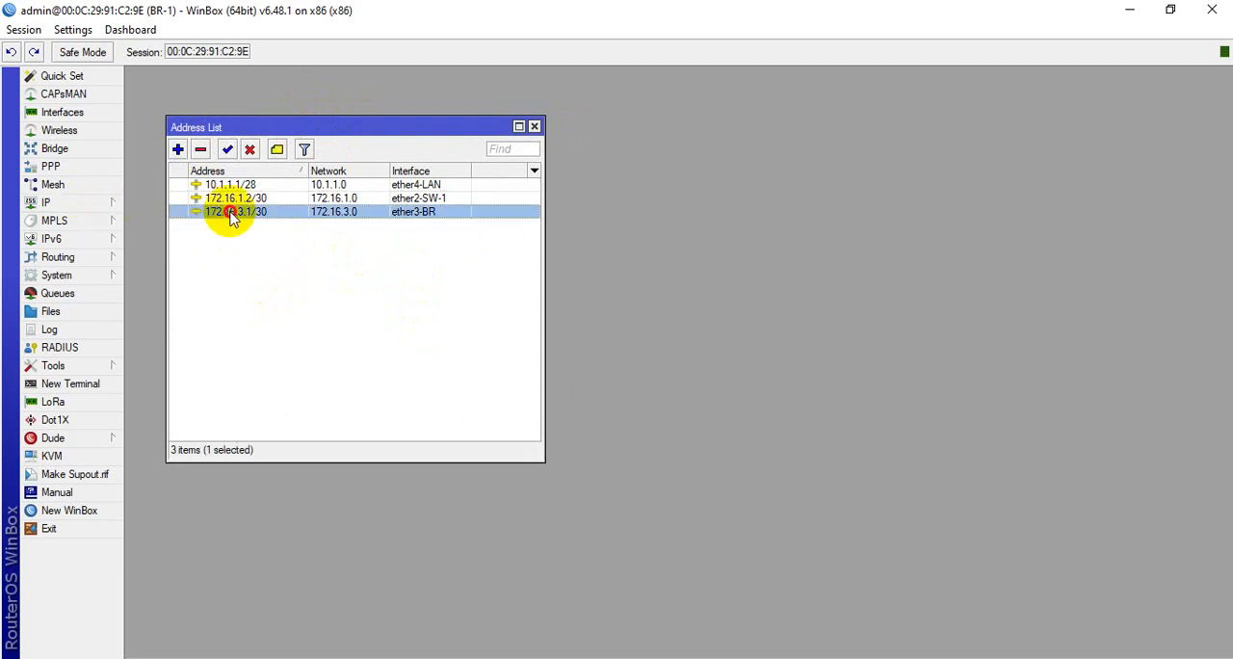
click(92, 205)
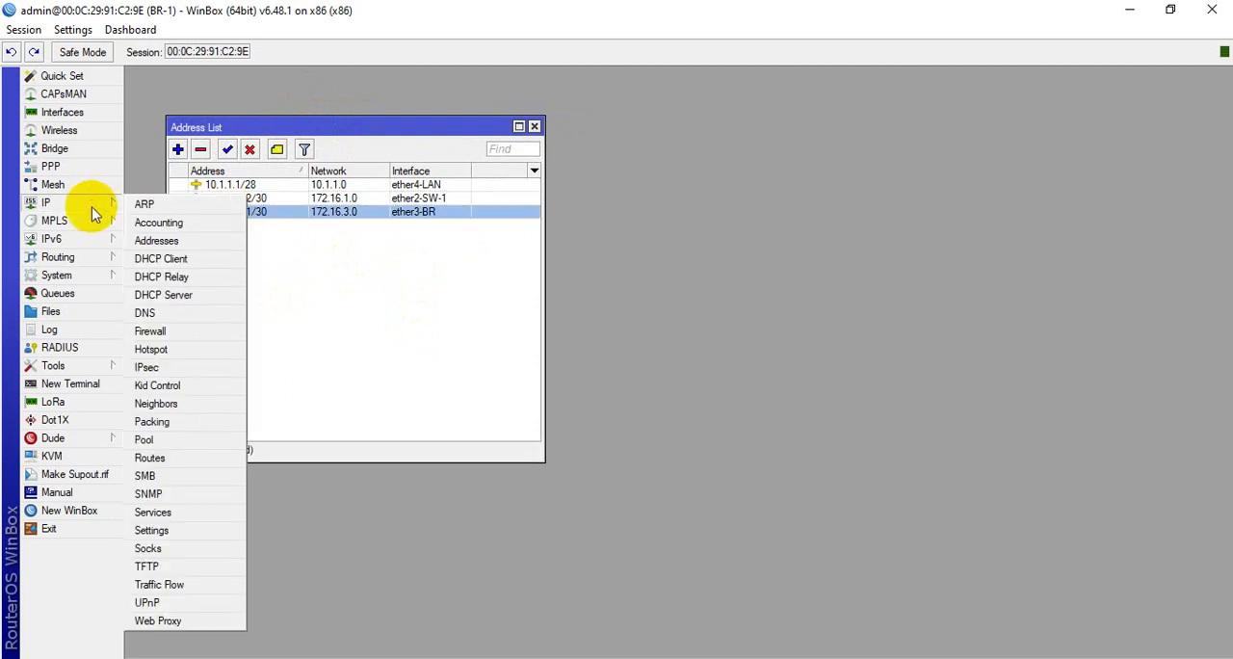
click(162, 328)
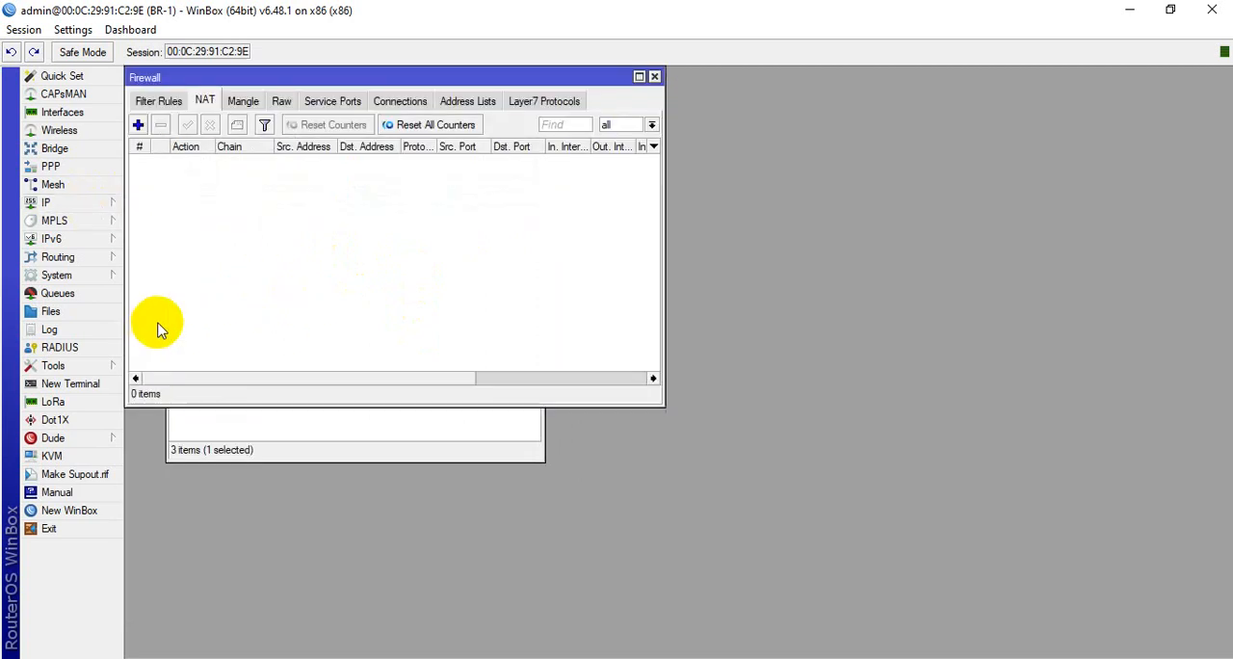
click(138, 124)
click(583, 161)
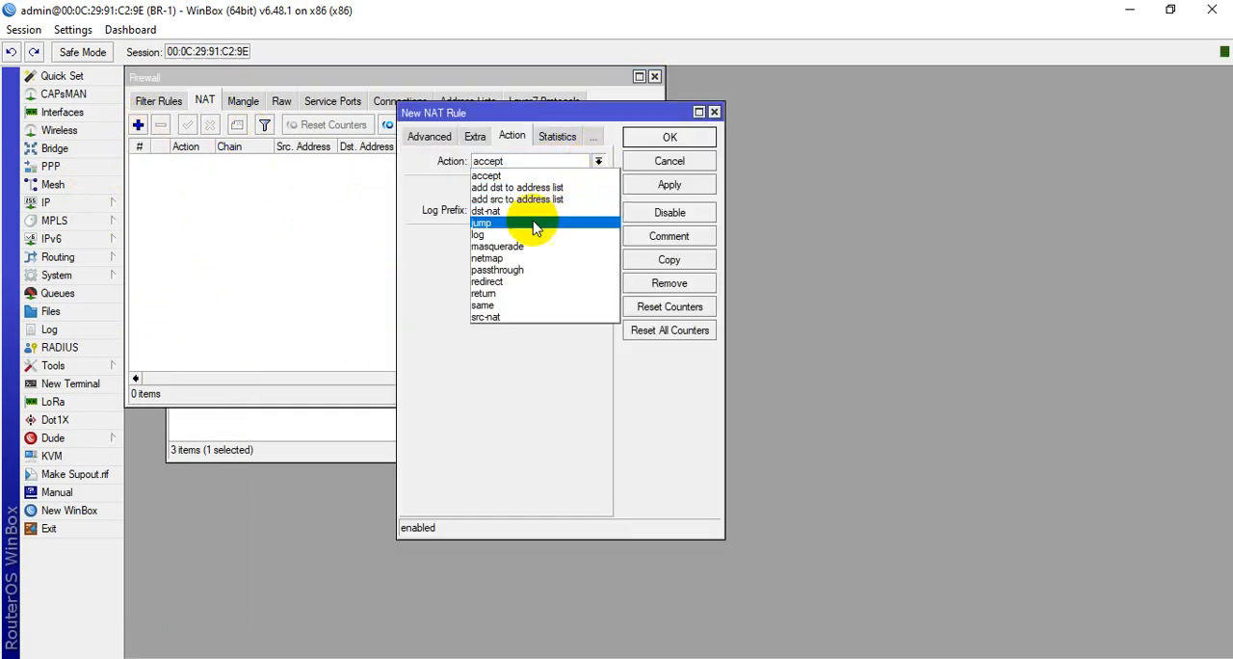
click(516, 247)
click(425, 136)
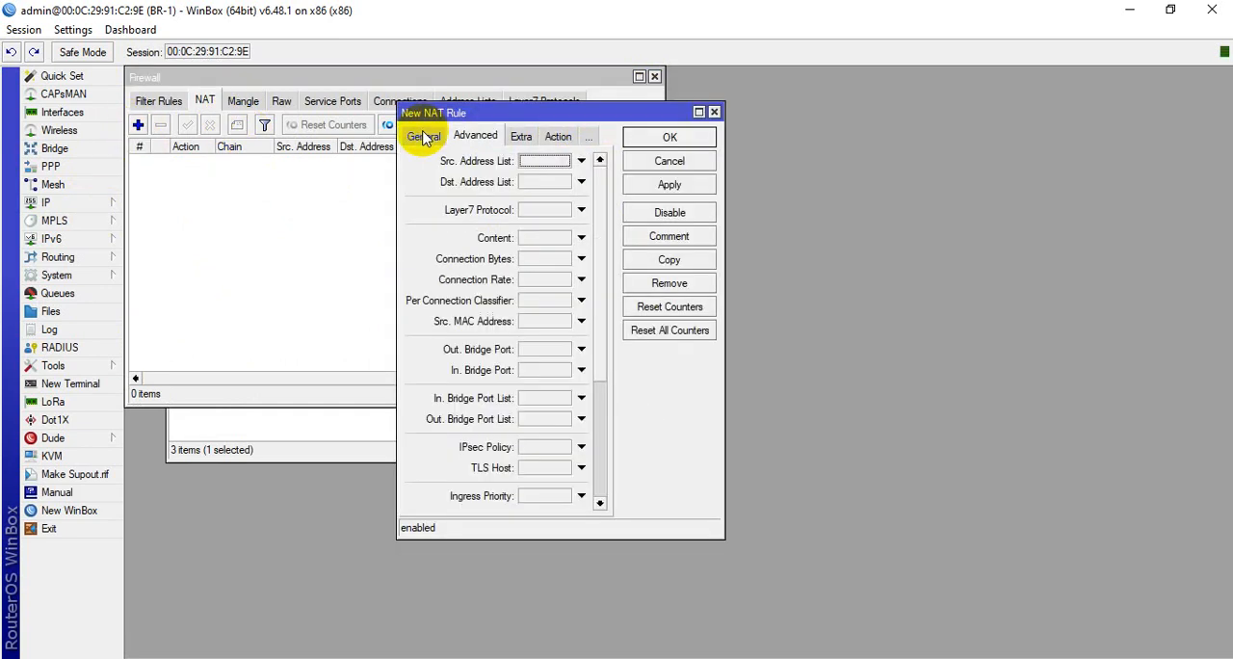
click(422, 136)
click(670, 184)
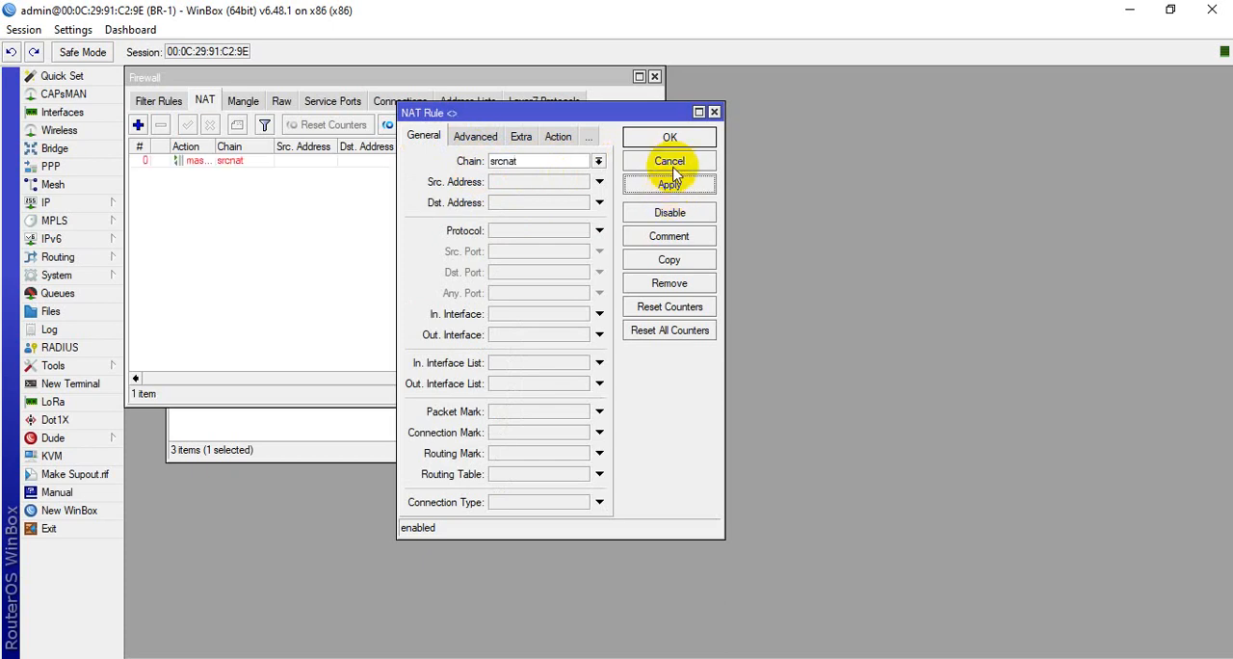
click(670, 137)
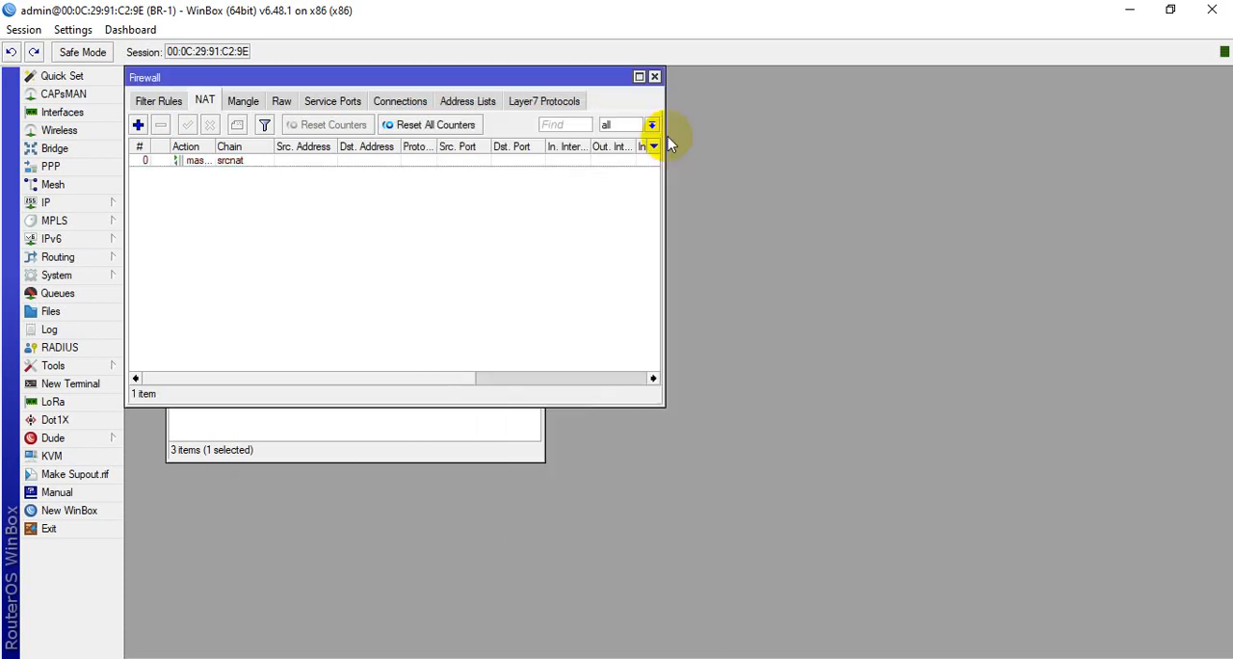
click(653, 77)
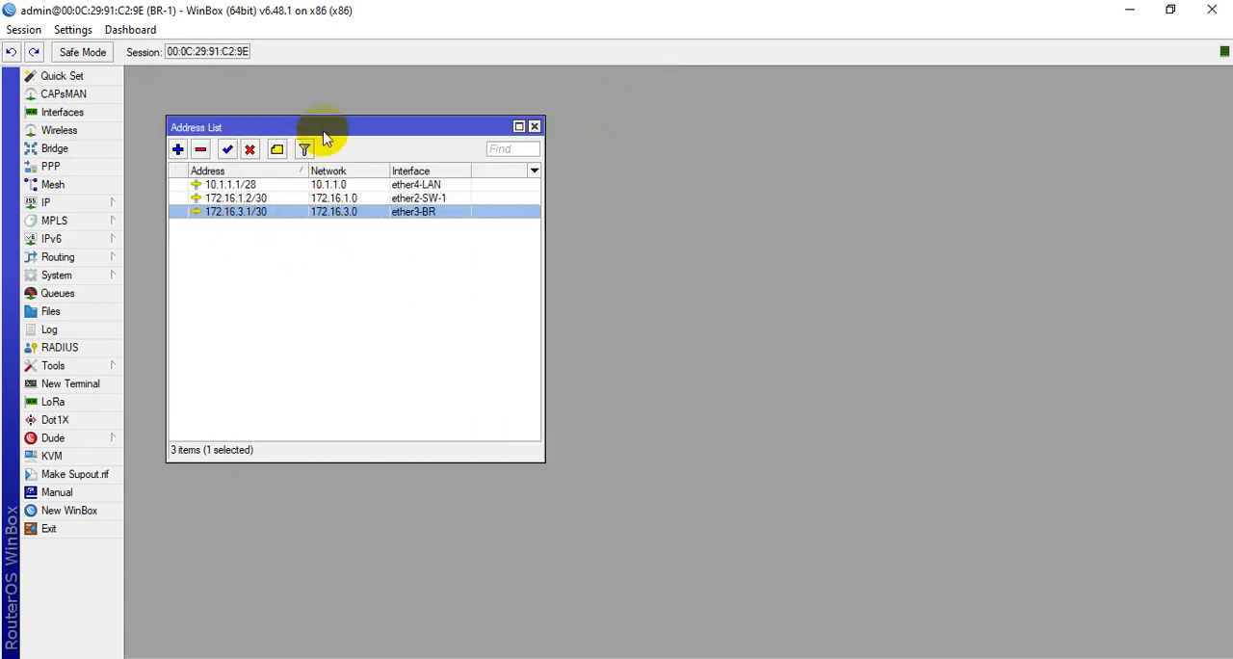
Move BR-1's Address List aside, check the network diagram in Paint and return to the BR-1 WinBox session
drag(324, 132, 1001, 96)
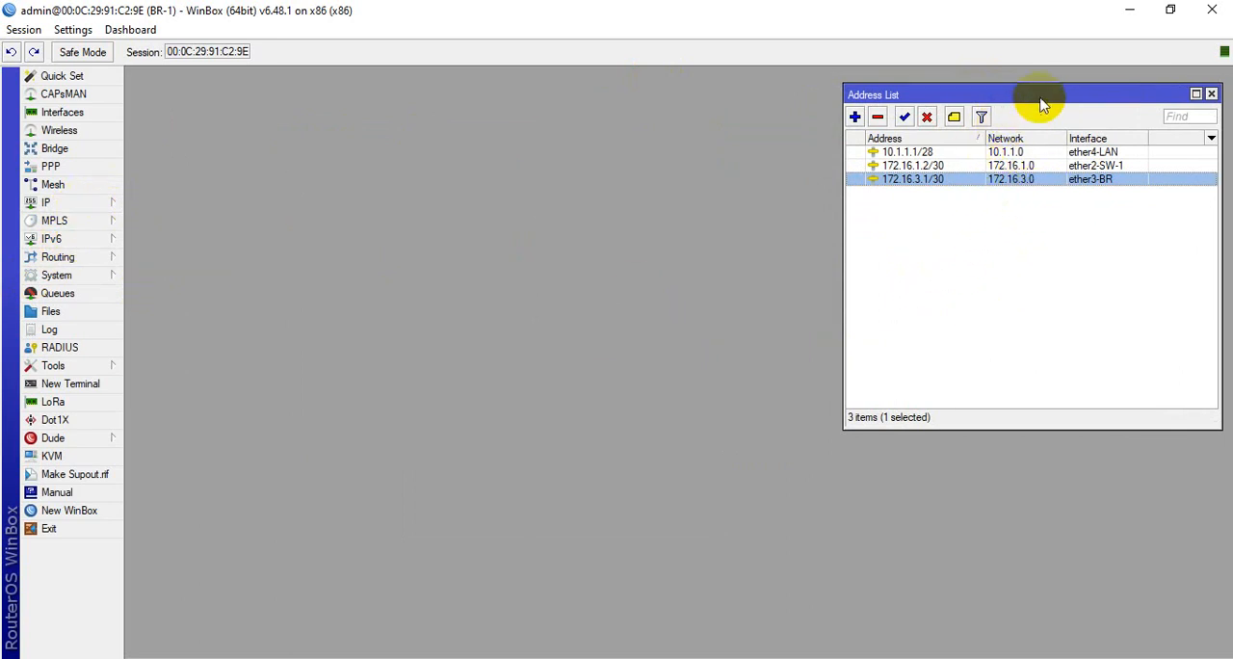
drag(1040, 100, 955, 104)
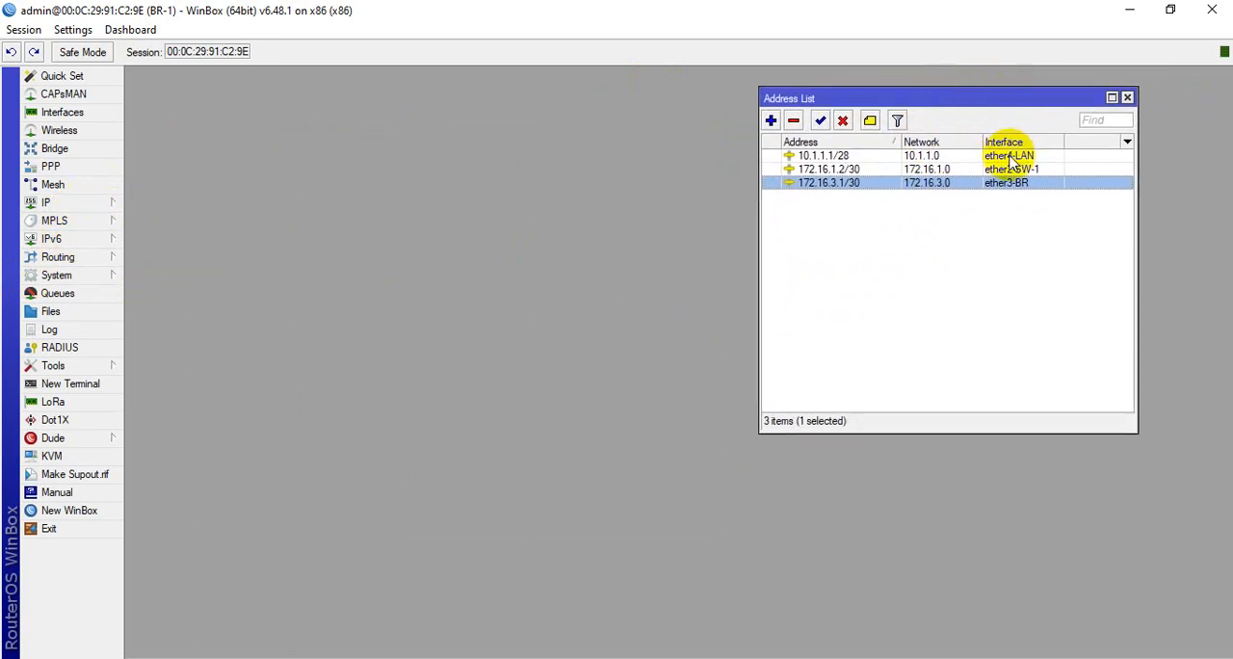
click(690, 658)
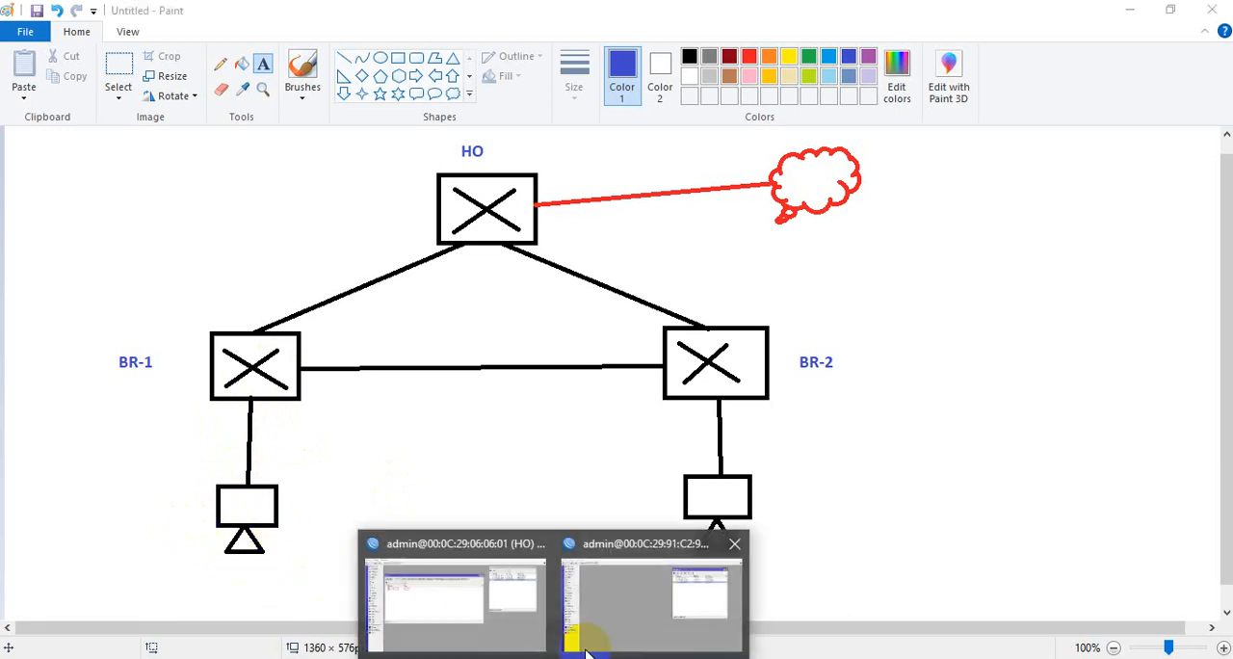
click(637, 620)
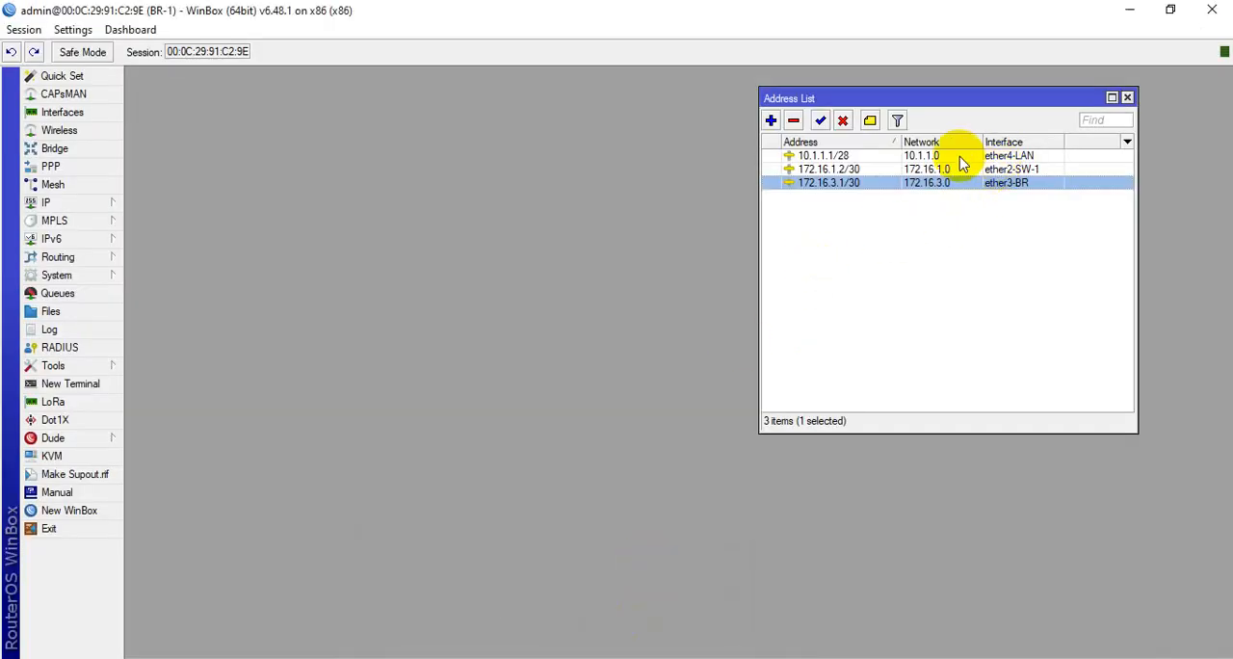
Run DHCP Setup on BR-1's ether4-LAN interface, accepting gateway 10.1.1.1 and the address pool 10.1.1.2-10.1.1.14
click(88, 204)
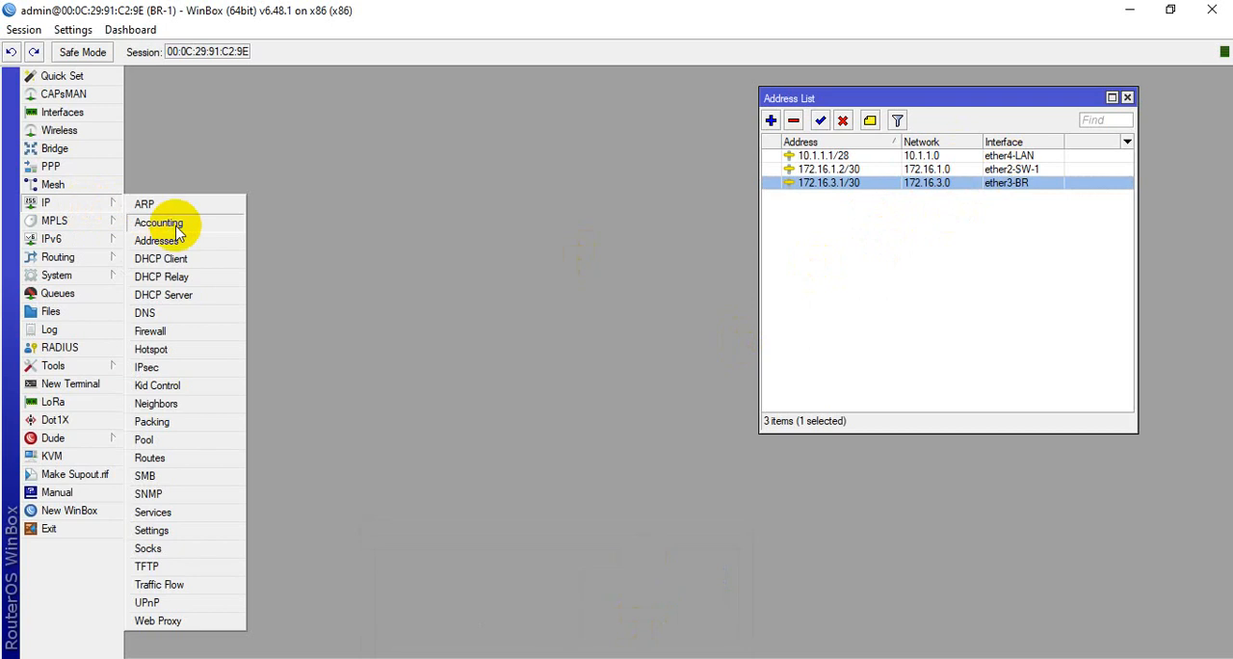
click(193, 297)
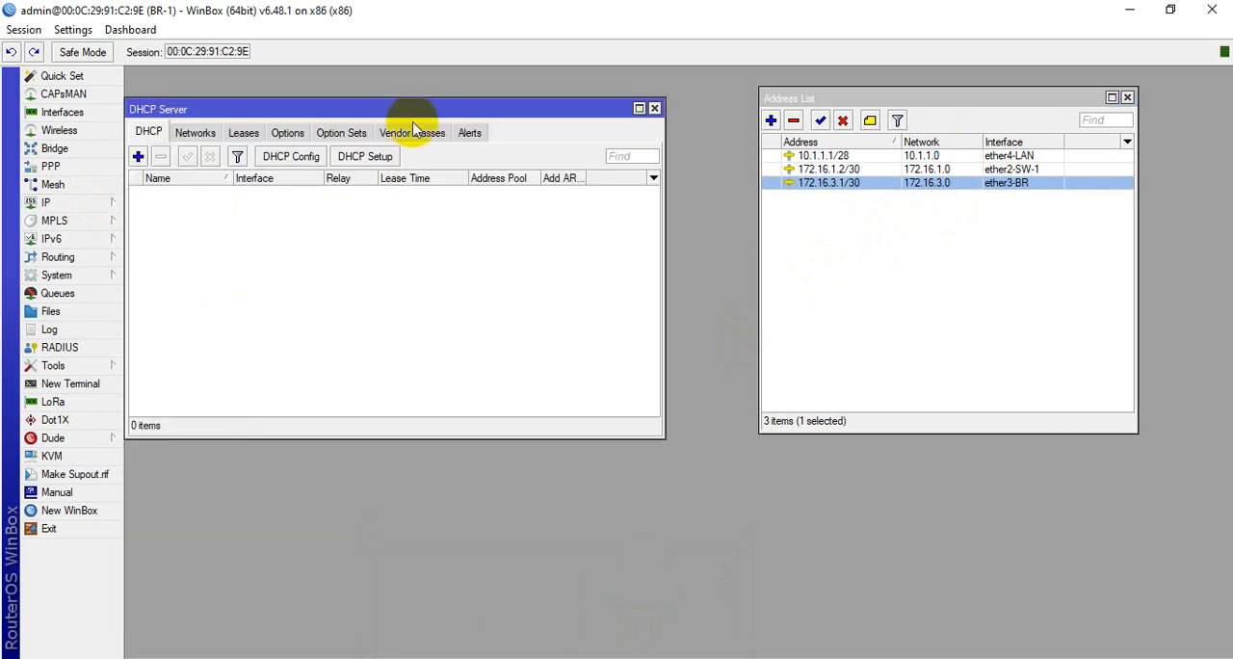
drag(410, 106, 455, 128)
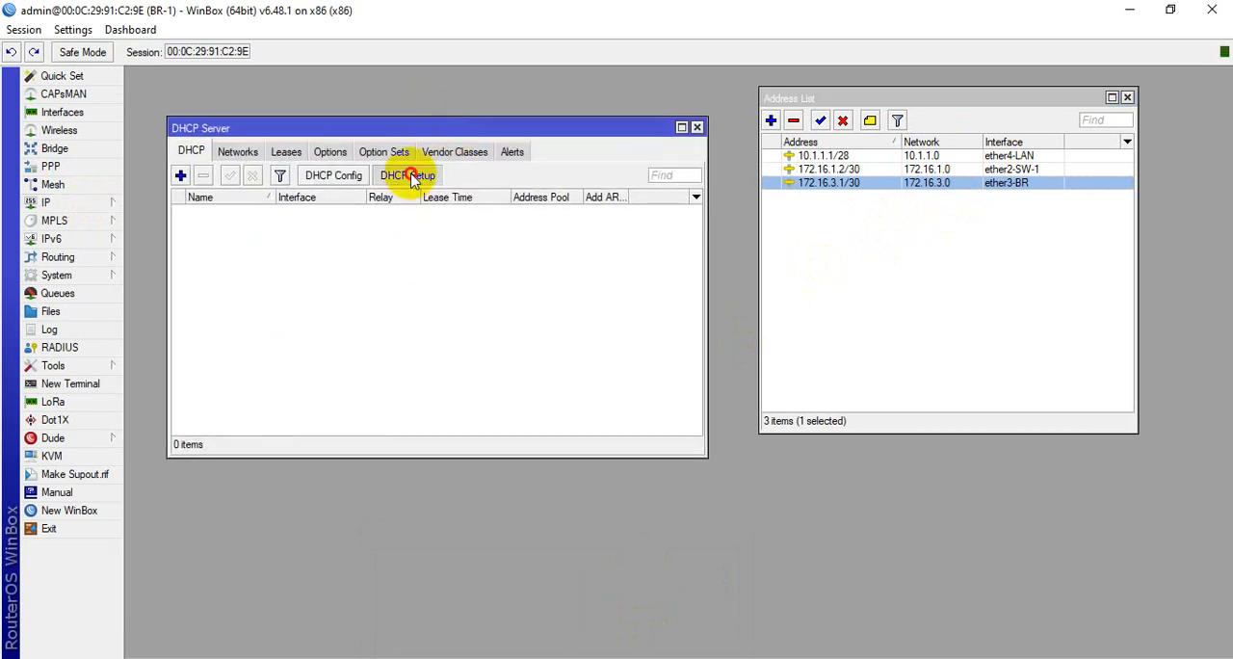
click(412, 177)
click(666, 319)
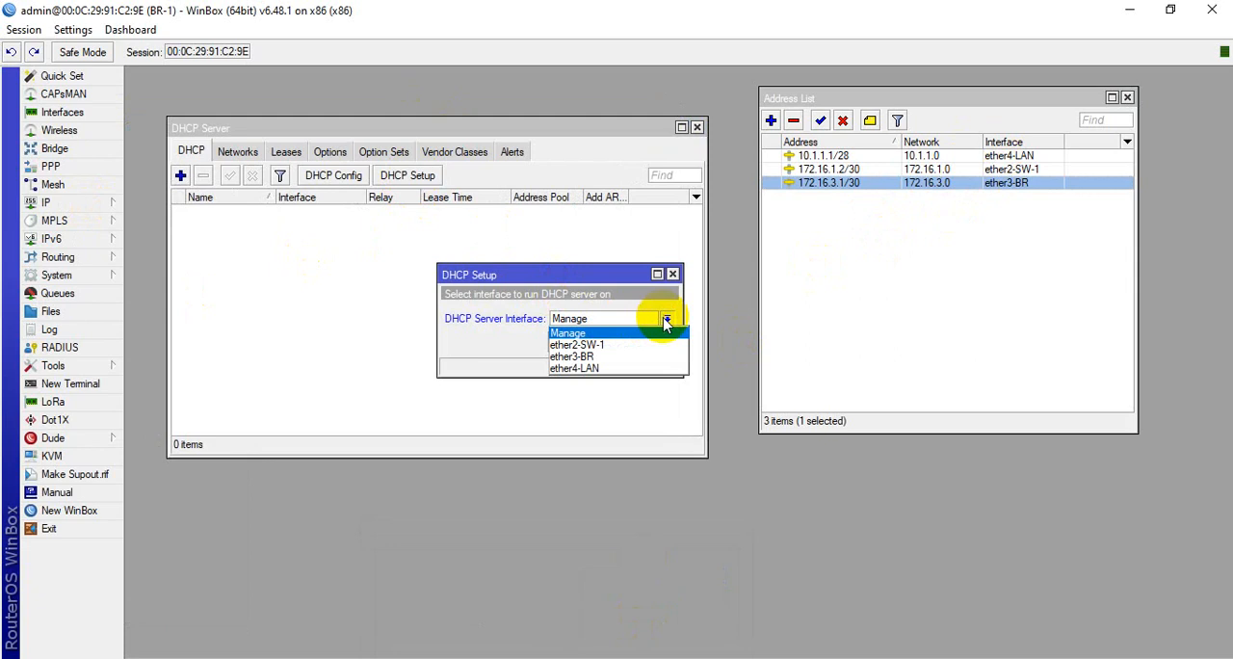
click(582, 369)
click(605, 342)
click(605, 342)
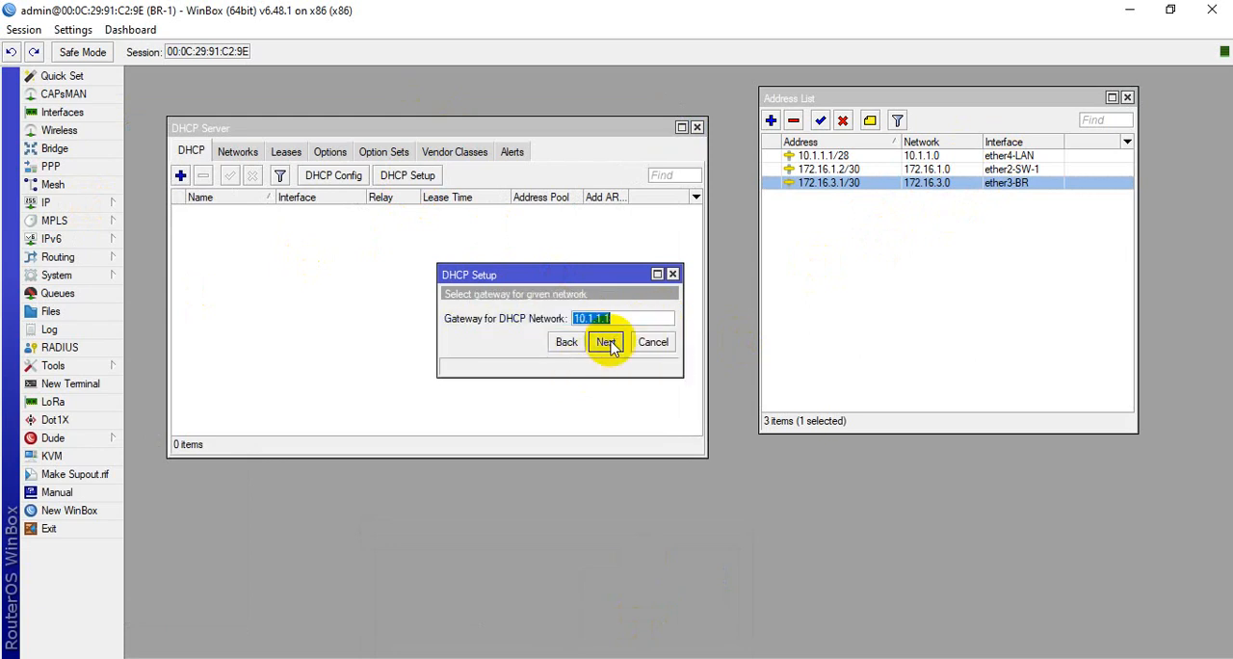
click(607, 343)
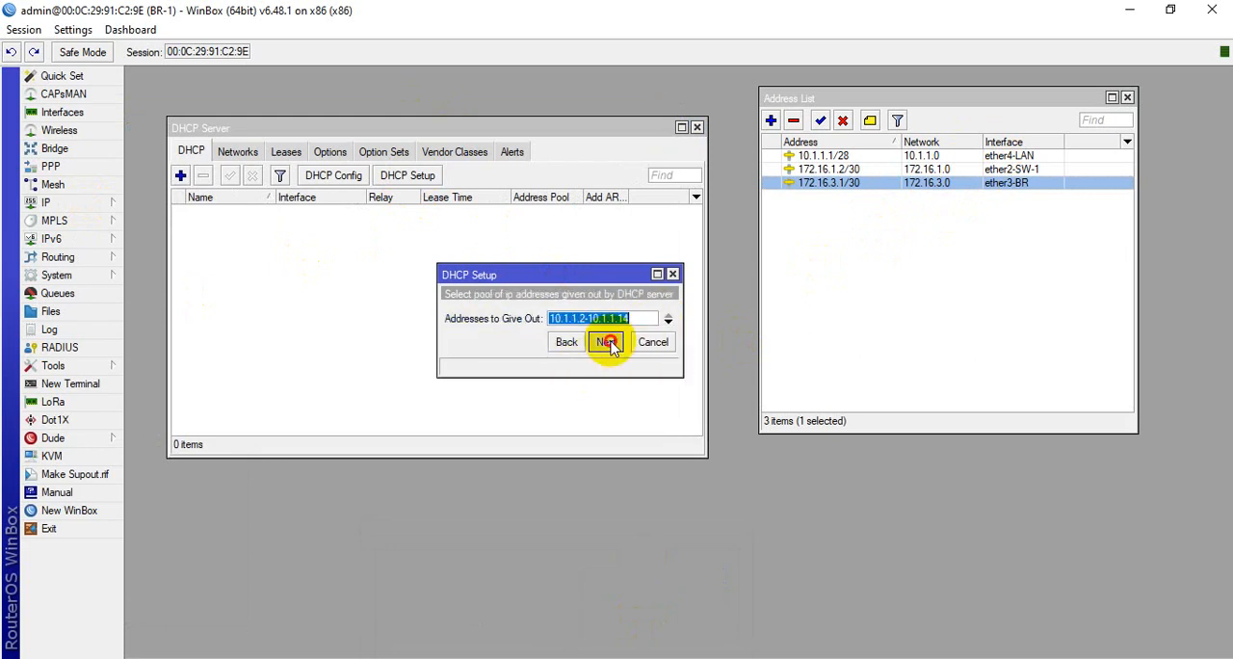
click(606, 343)
Set the DHCP DNS server to 8.8.8.8, accept the 00:10:00 lease time, finish the setup and close the DHCP Server window
click(542, 319)
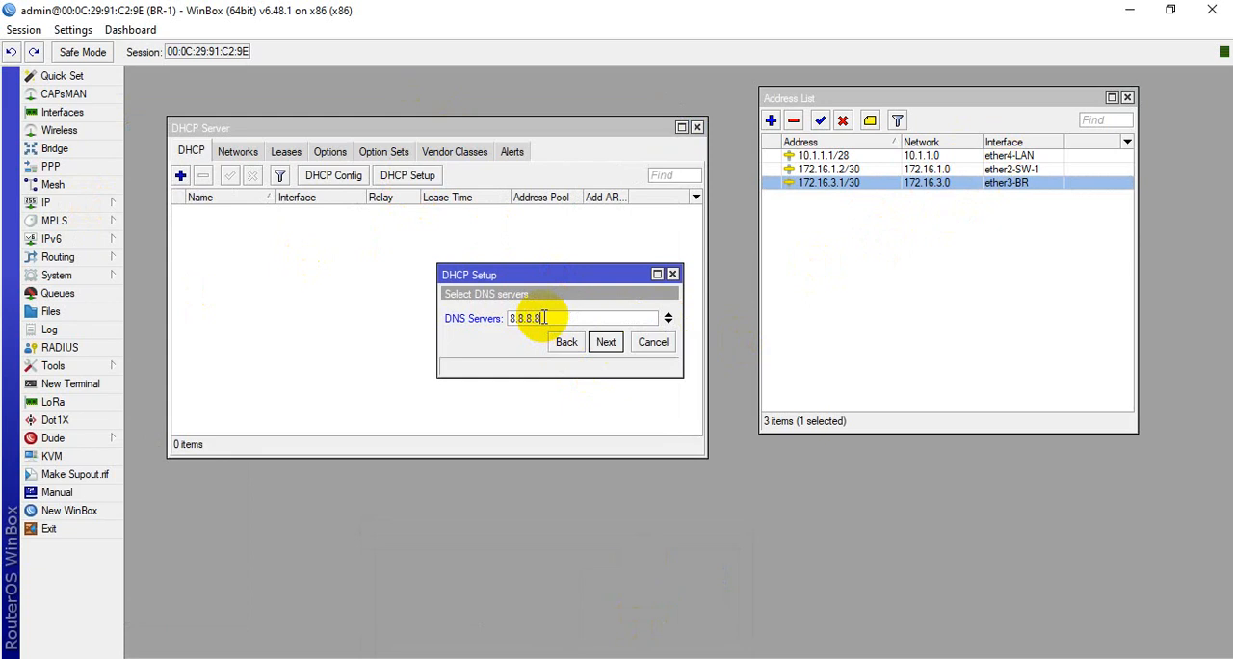
click(607, 343)
click(603, 345)
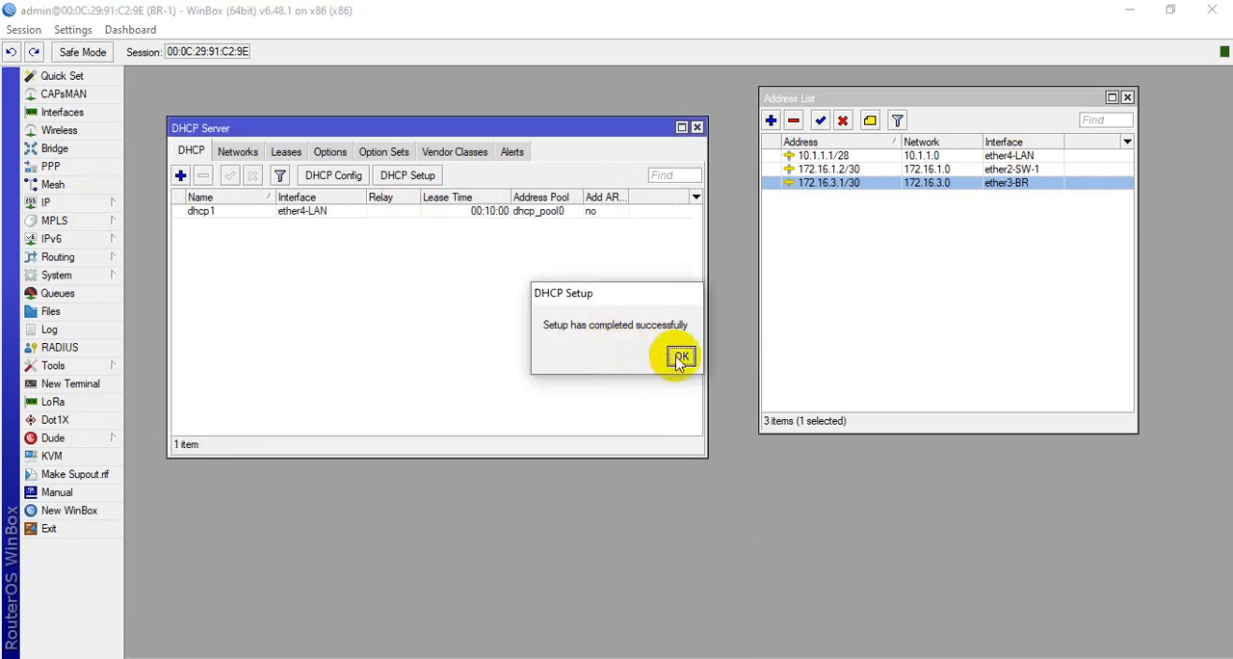
click(679, 354)
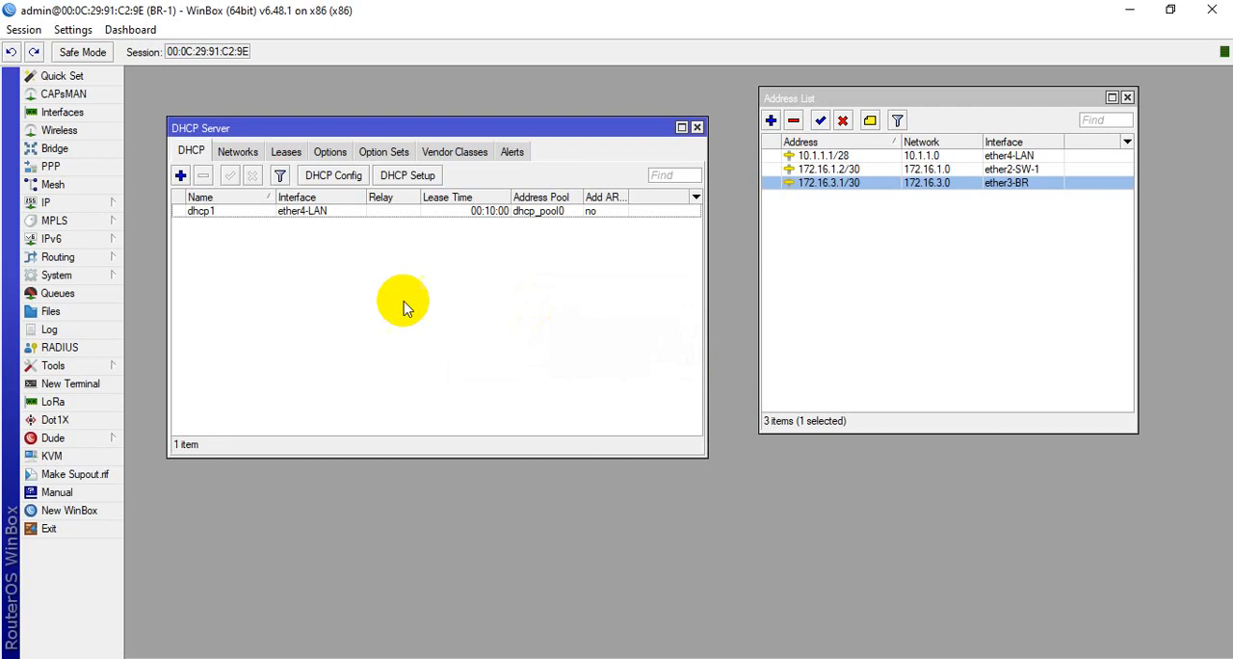
click(697, 128)
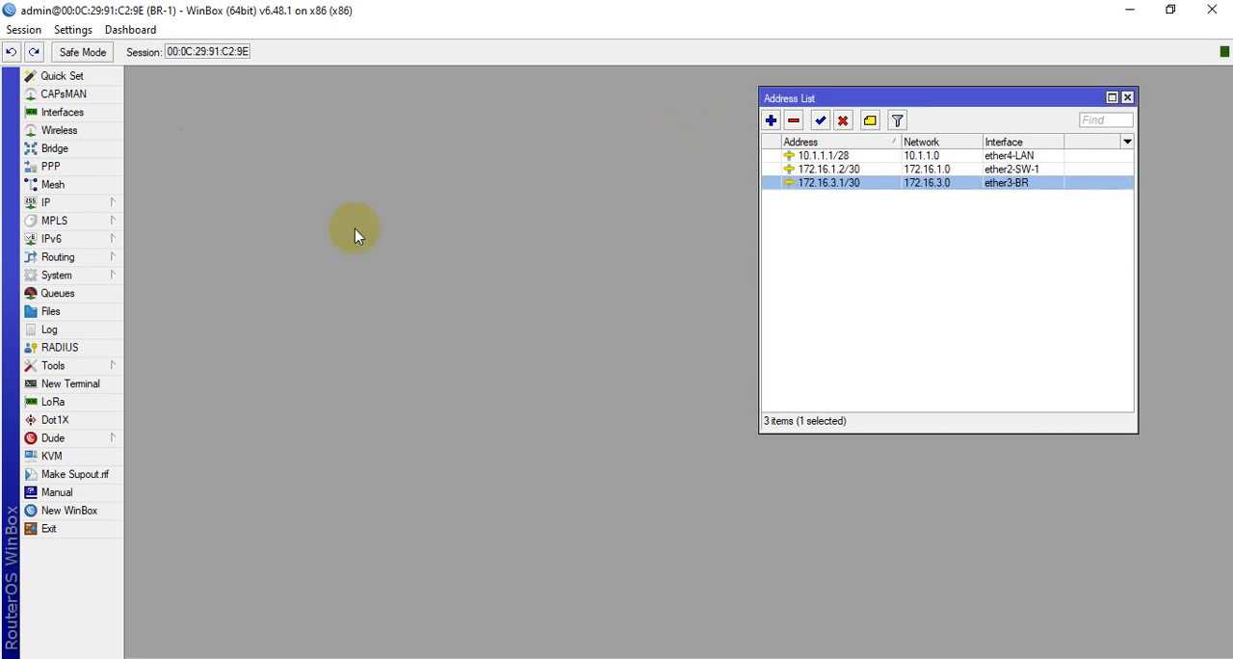
Open BR-1's OSPF configuration and add ether2-SW-1 as an OSPF interface with the default settings
click(85, 256)
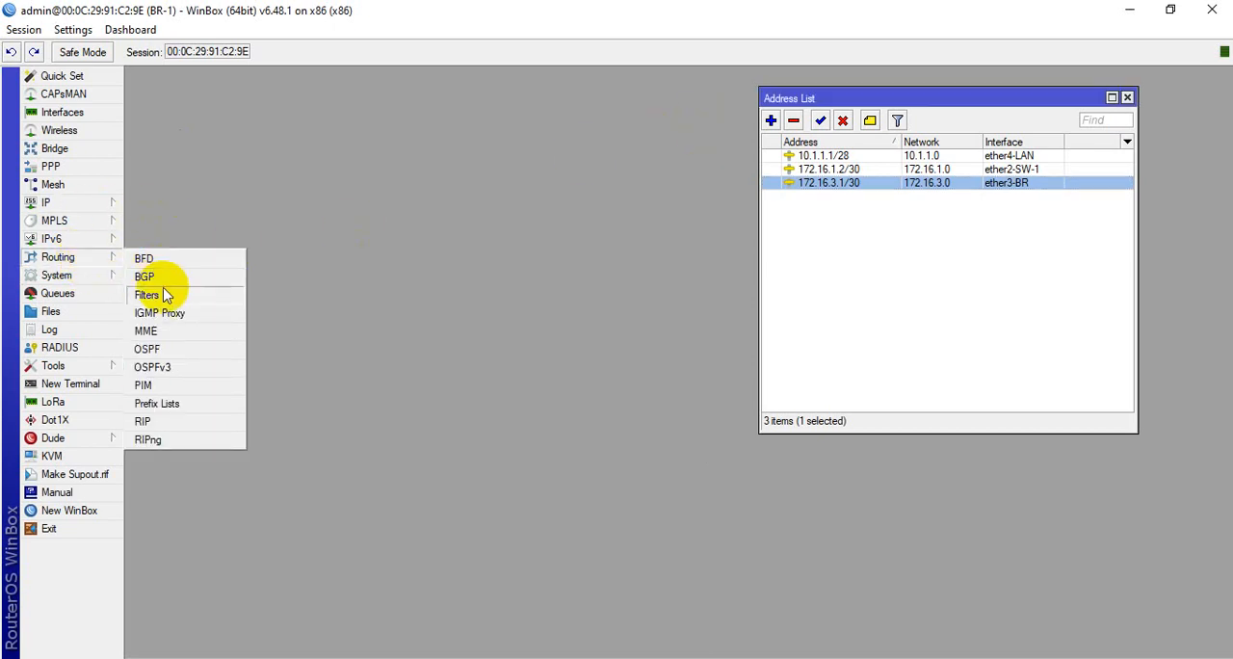
click(149, 350)
drag(512, 186, 489, 148)
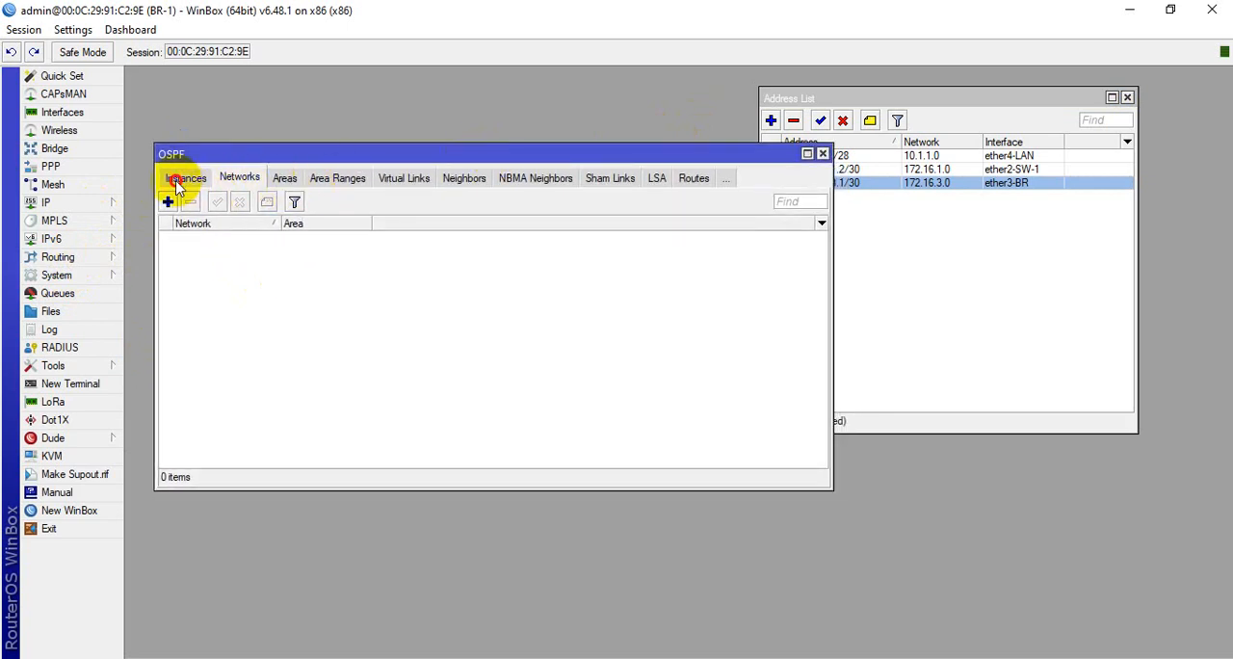
click(181, 180)
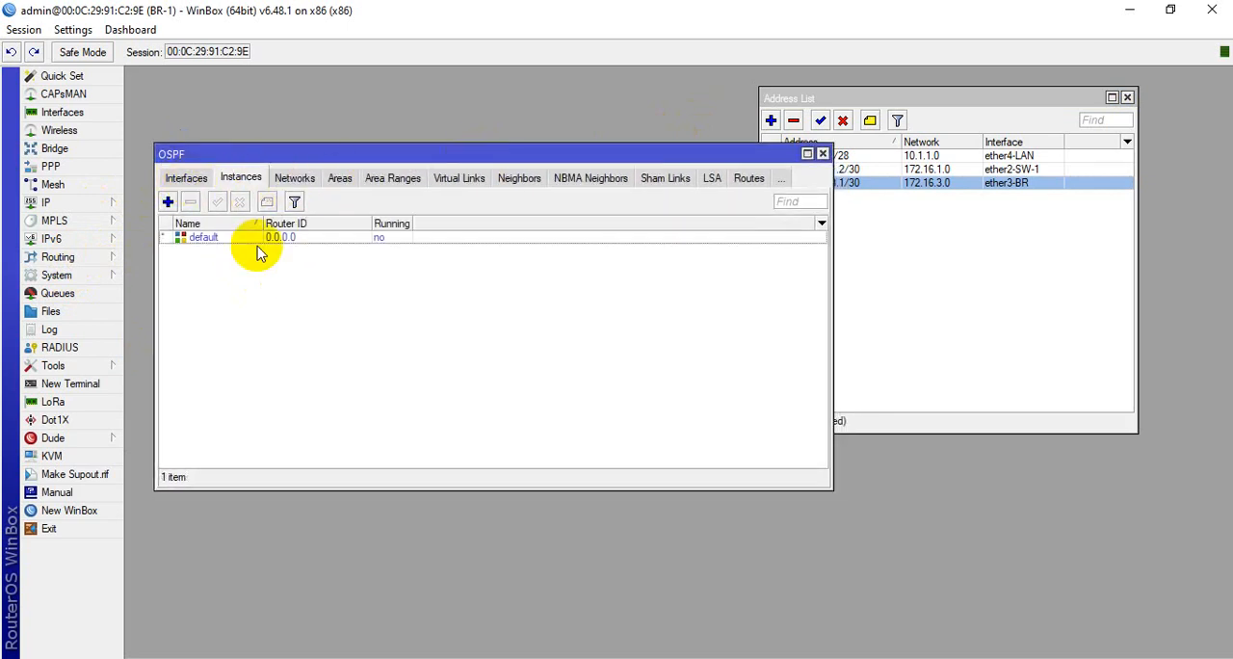
click(188, 179)
click(168, 201)
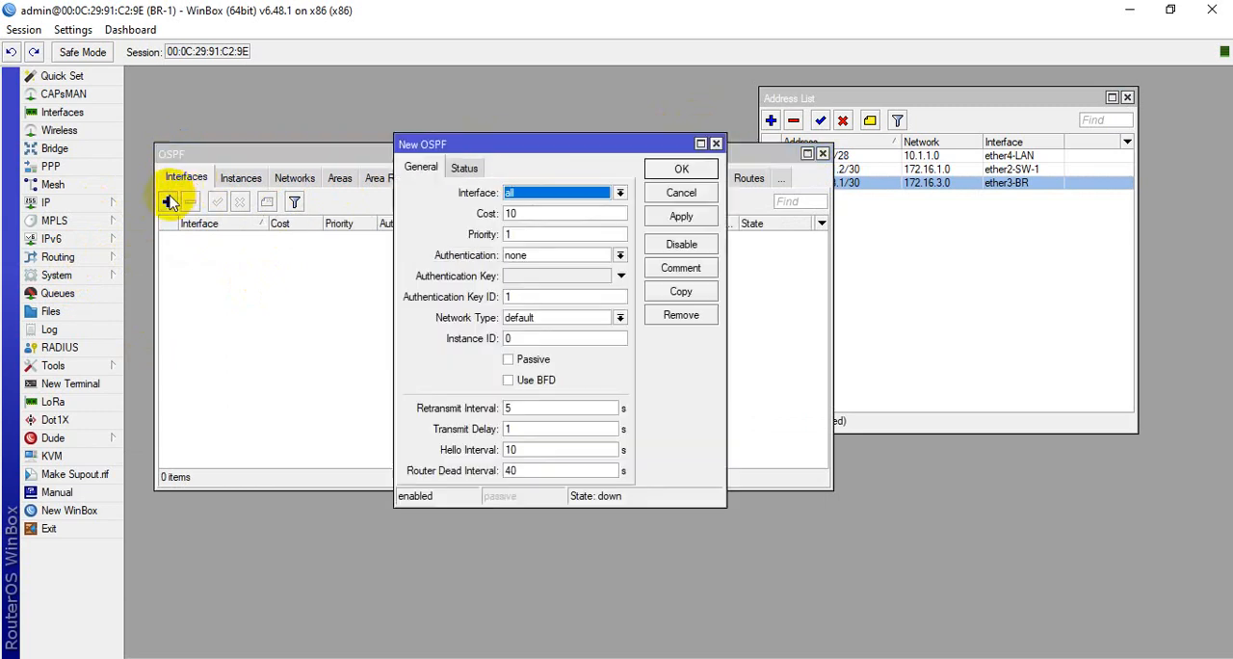
drag(528, 149, 471, 162)
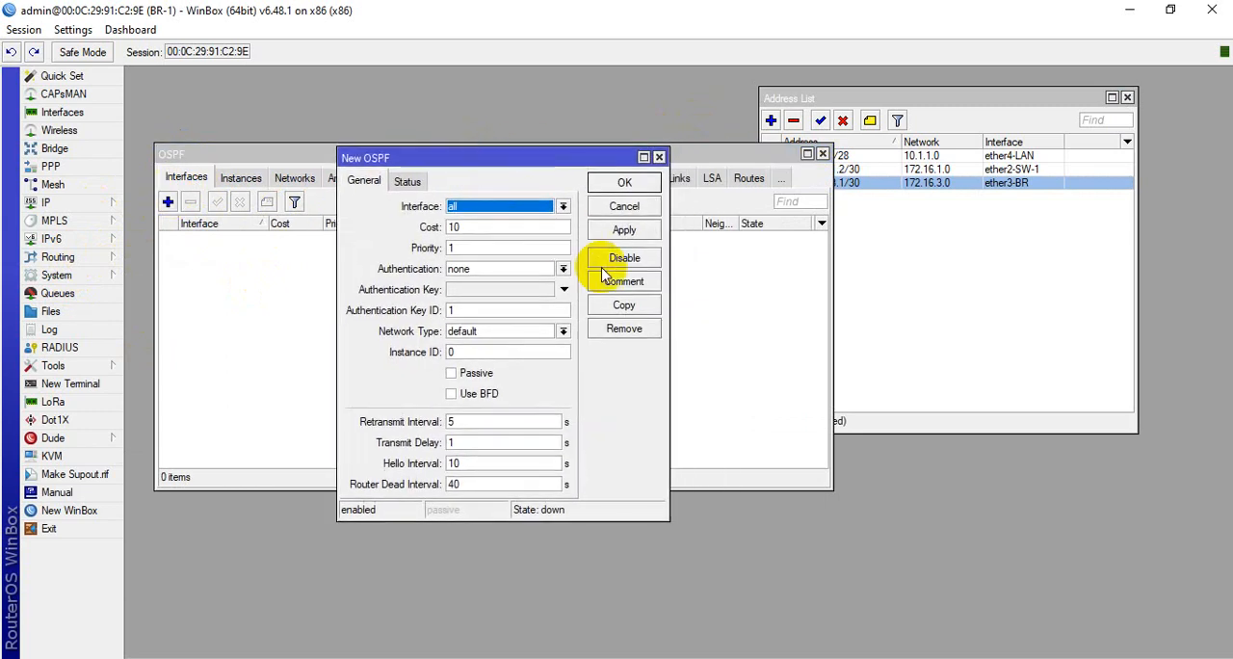
click(562, 208)
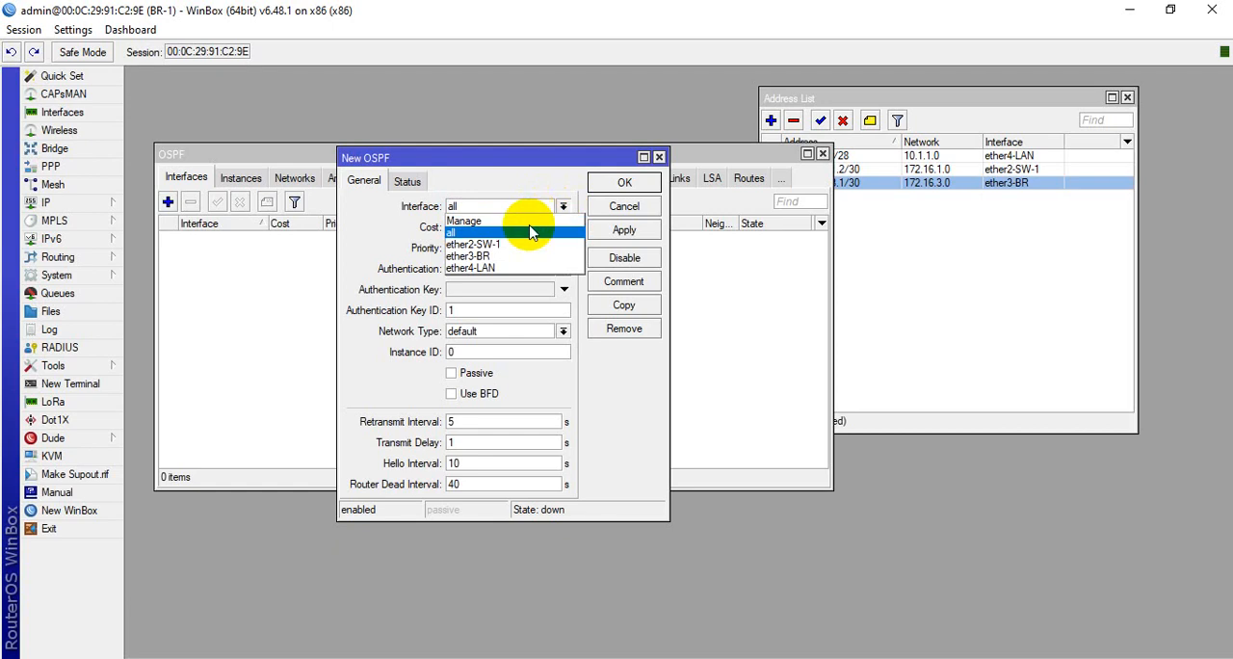
click(482, 246)
click(624, 230)
click(624, 182)
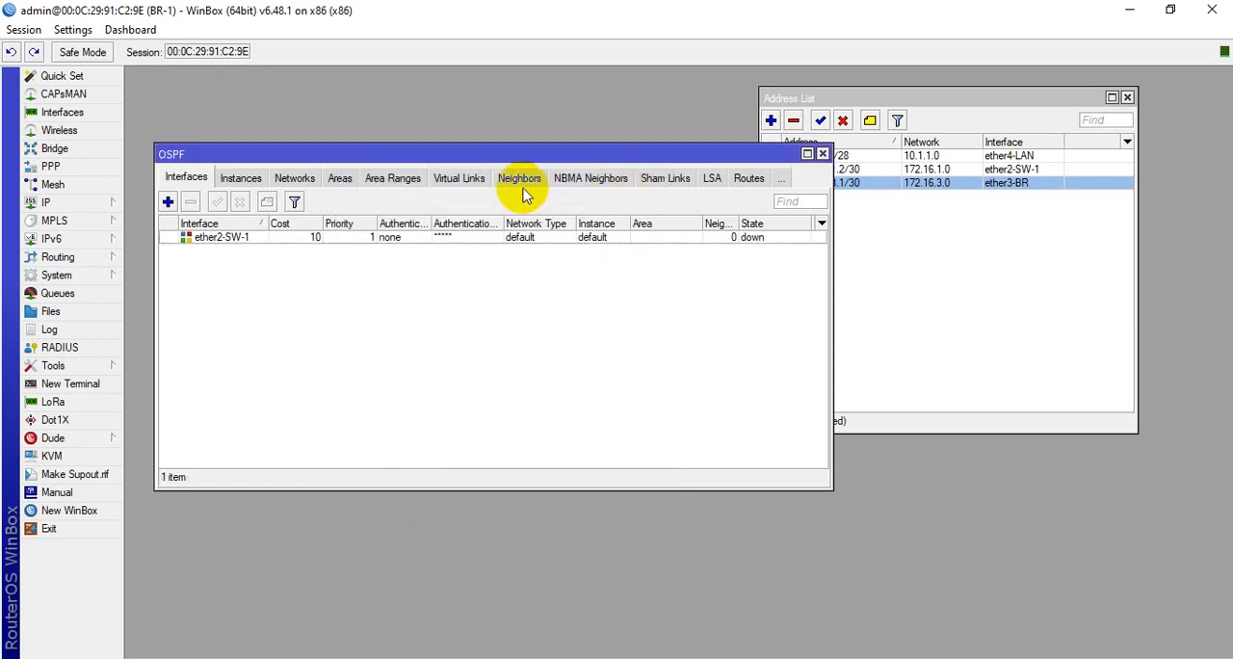
Add ether3-BR as an OSPF interface on BR-1 with the default settings
click(168, 202)
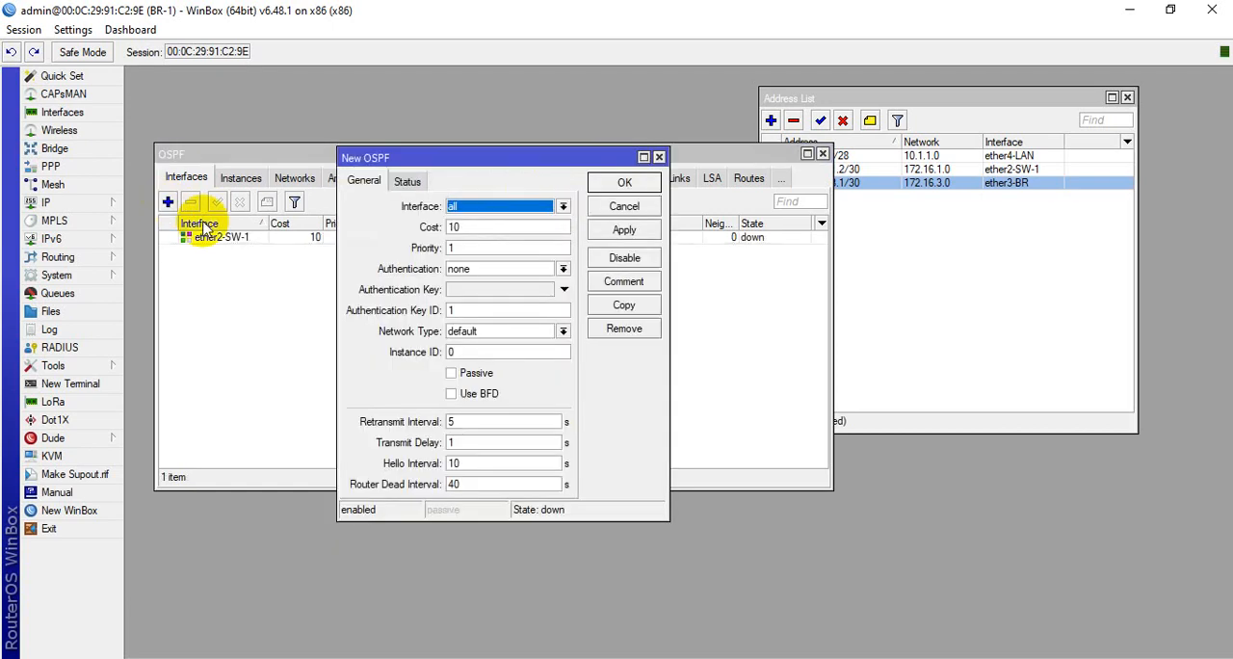
click(563, 207)
click(520, 258)
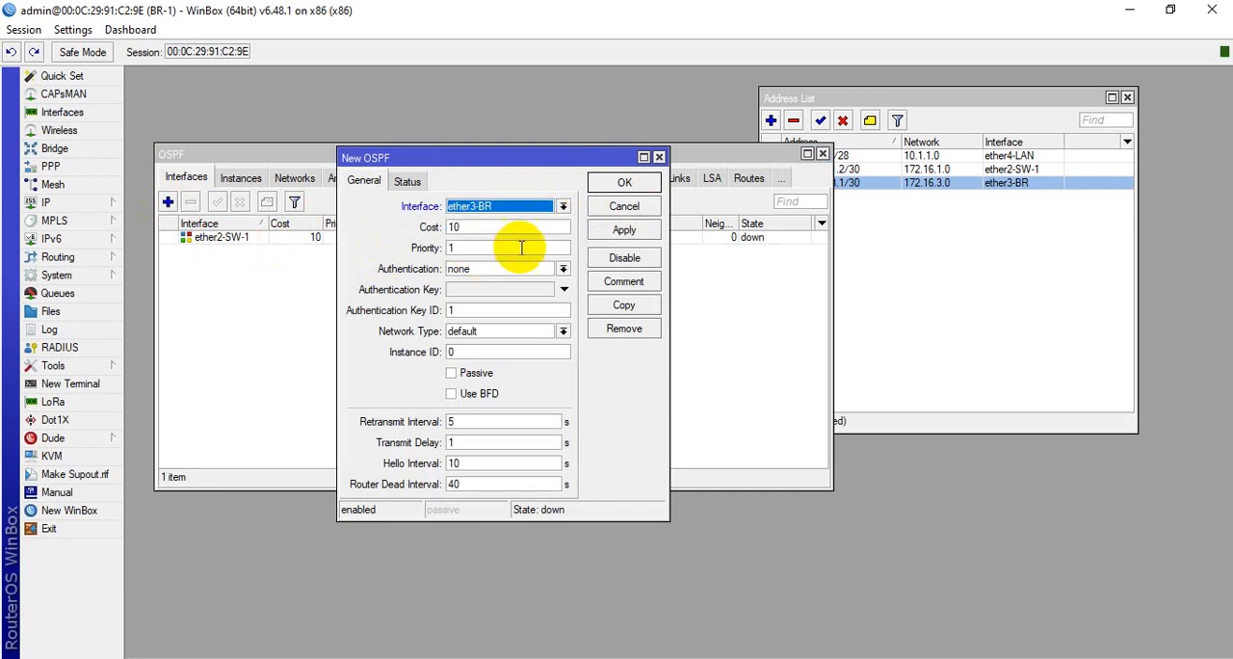
click(624, 230)
click(625, 183)
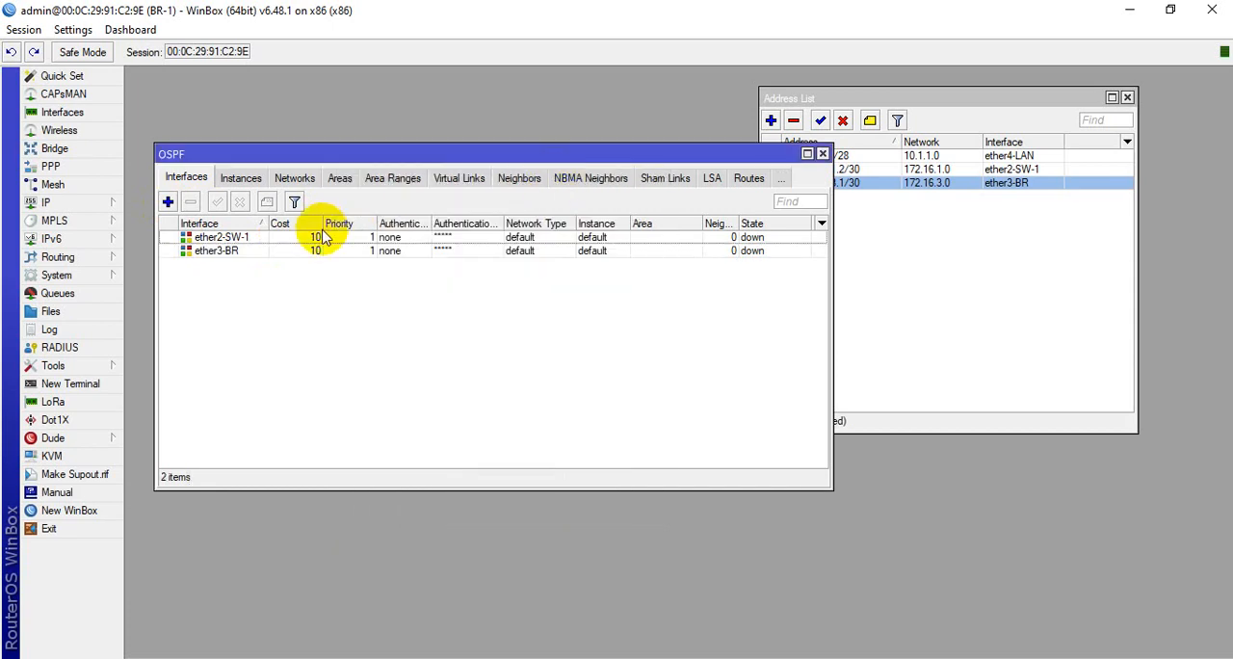
Add ether4-LAN as an OSPF interface on BR-1 with the default settings
click(168, 202)
click(562, 206)
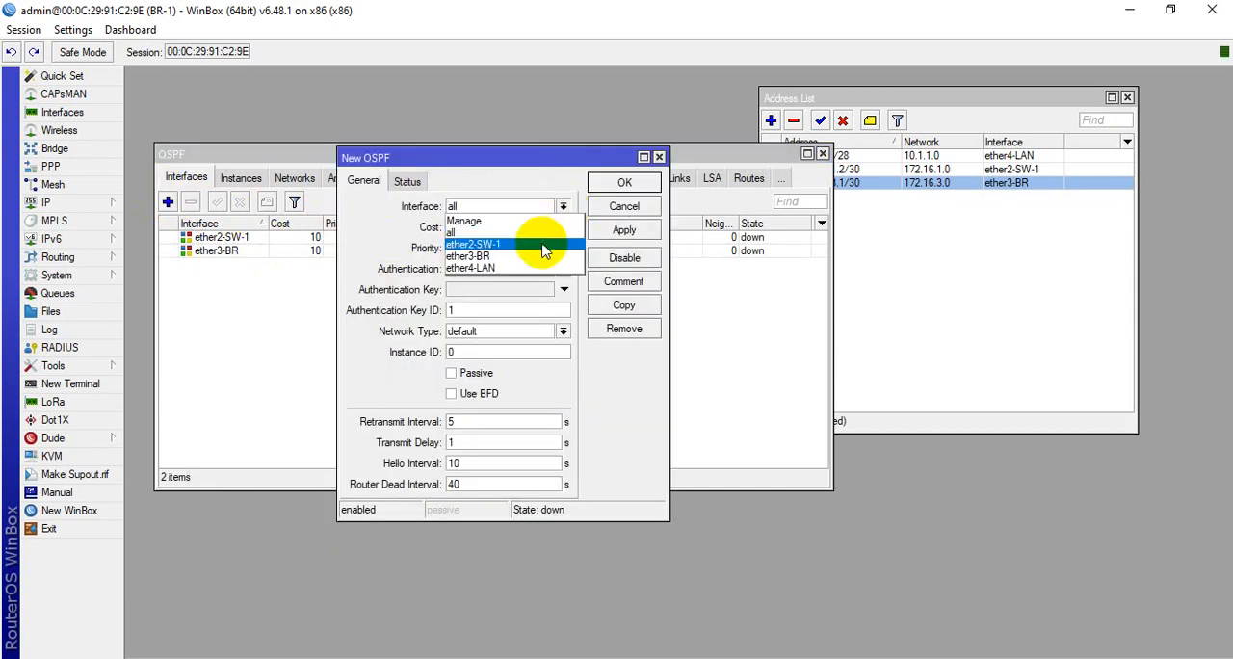
click(501, 268)
click(624, 230)
click(625, 183)
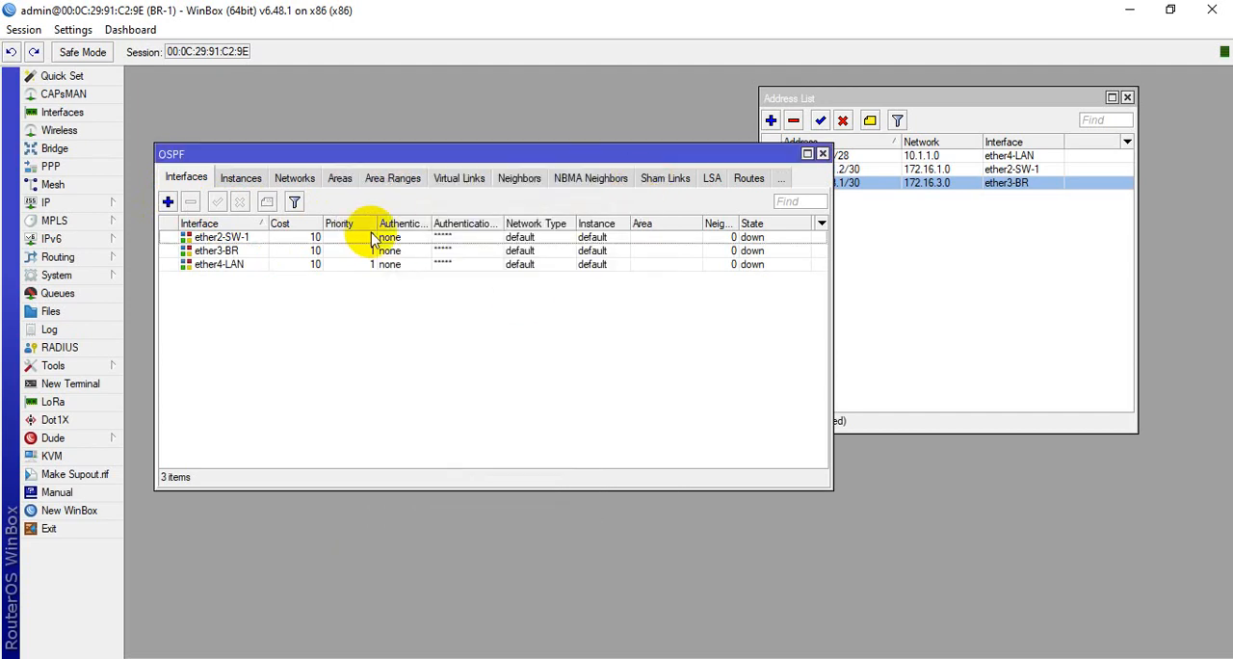
Add network 10.1.1.0/28 to the OSPF networks on BR-1 in the backbone area
click(295, 178)
drag(539, 157, 534, 237)
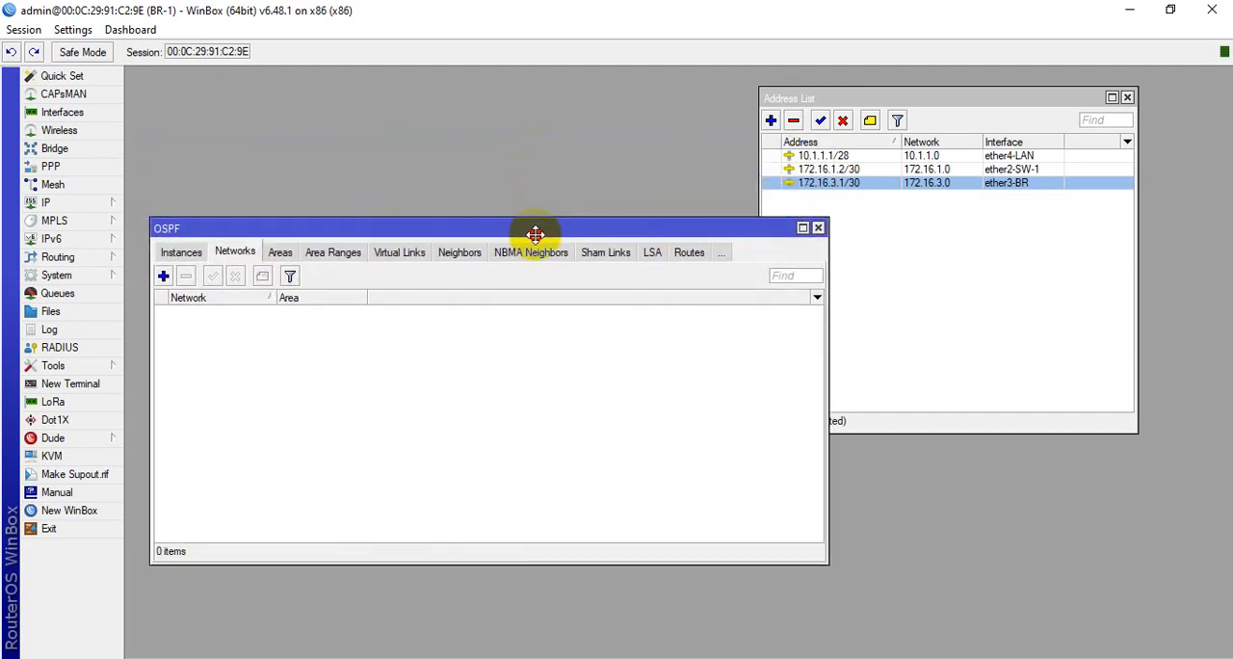
click(162, 279)
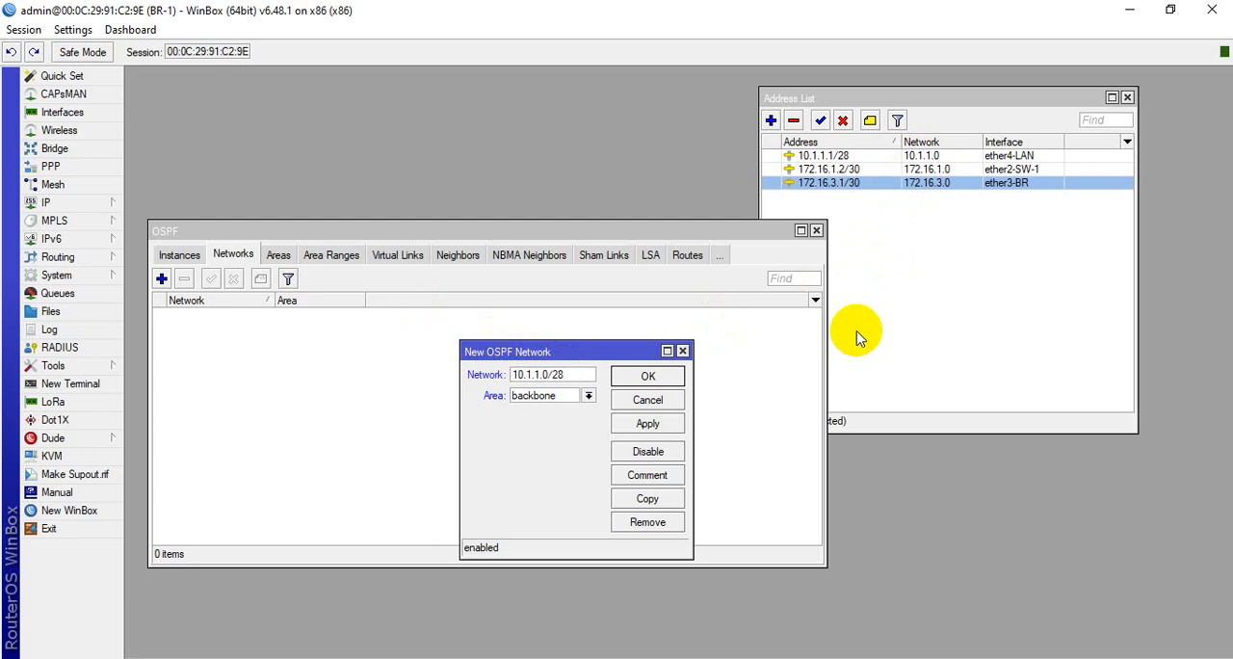
click(647, 424)
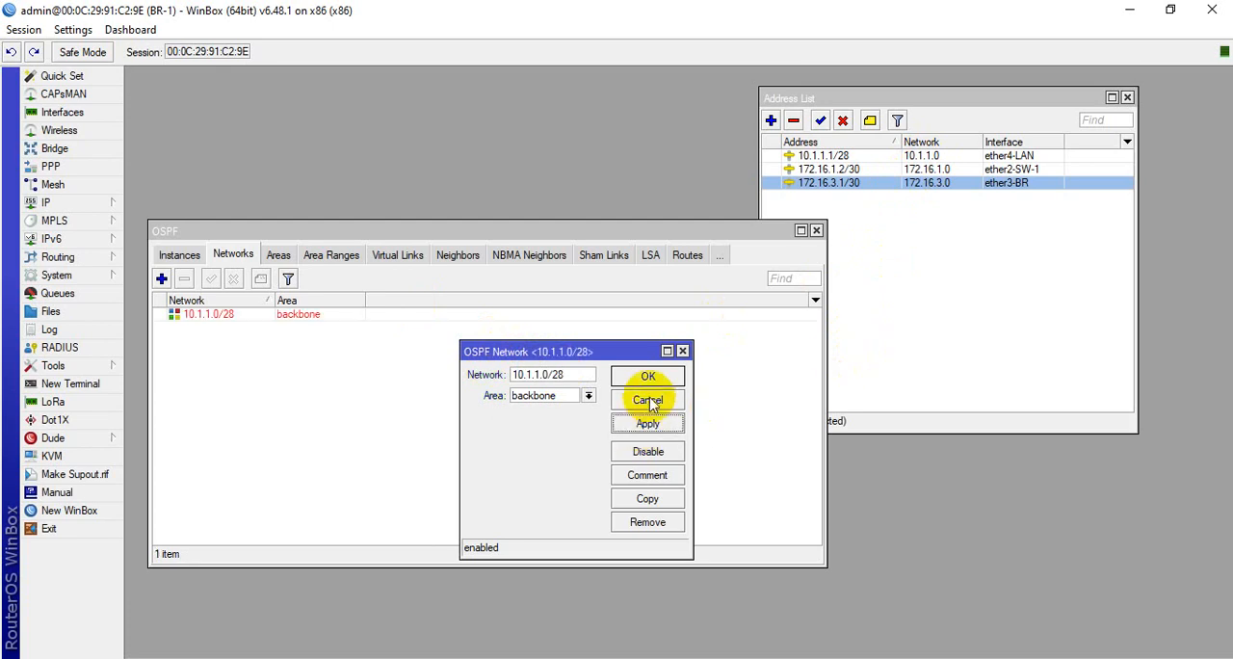
click(665, 376)
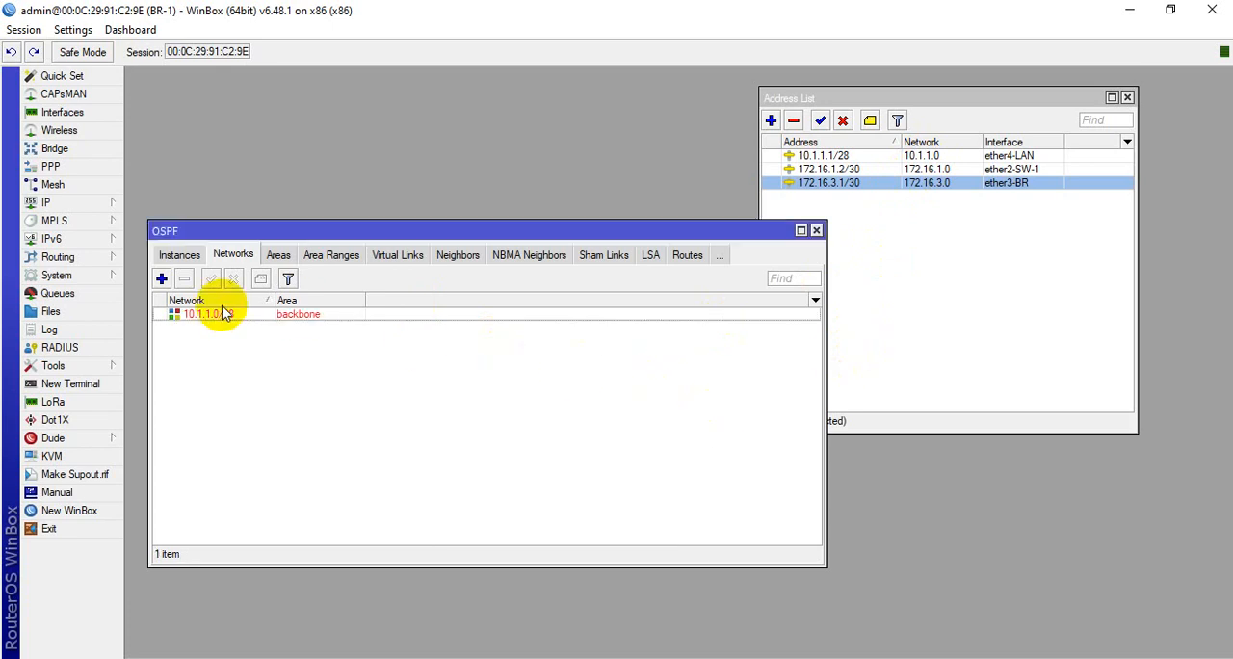
Add network 172.16.1.0/30 to BR-1's OSPF networks in the backbone area
click(161, 279)
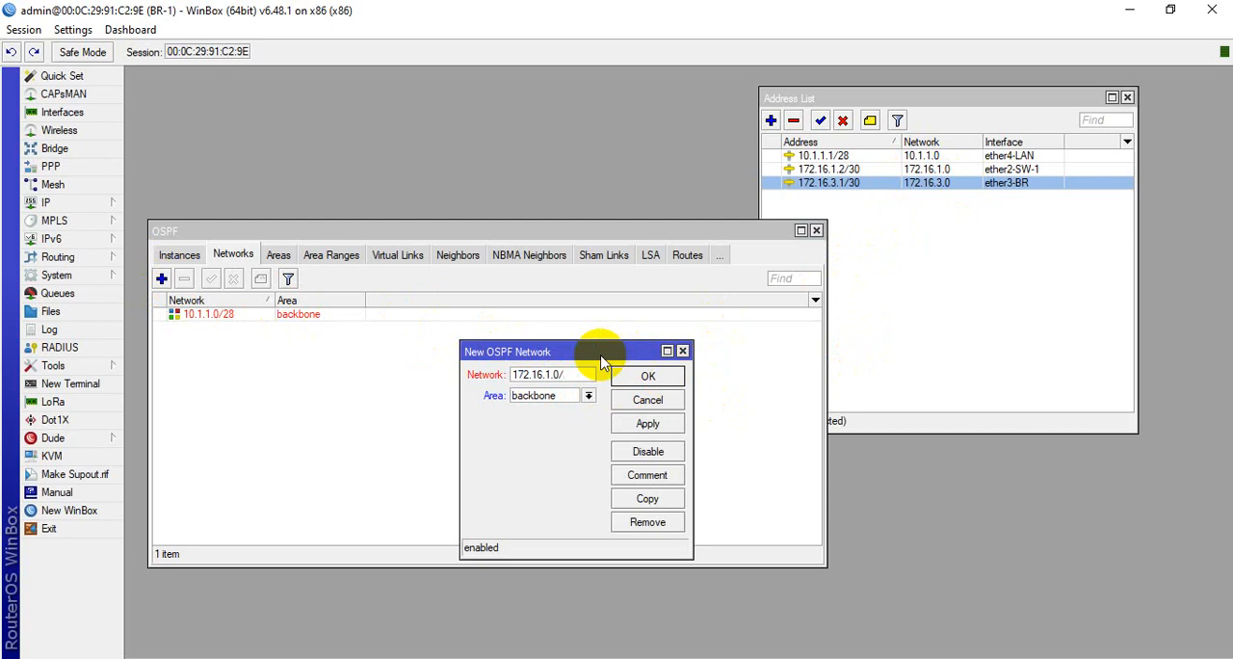
click(644, 423)
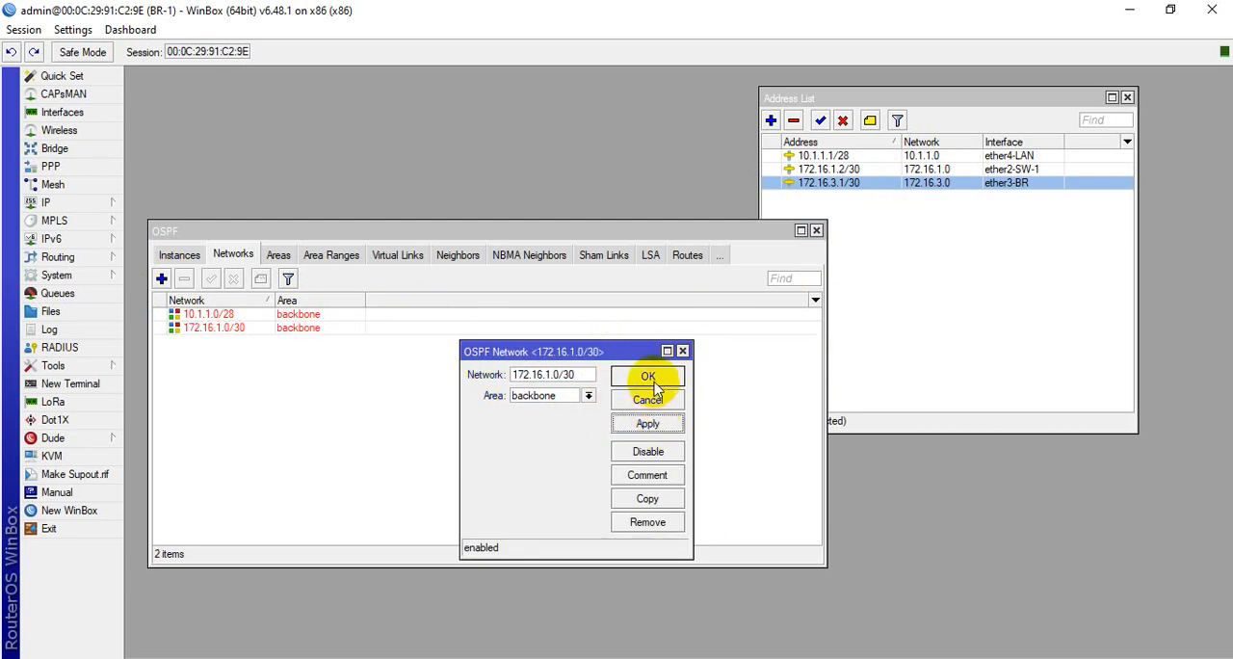
click(645, 377)
Add network 172.16.3.0/30 to BR-1's OSPF networks in the backbone area and rearrange the OSPF and address list windows
click(162, 279)
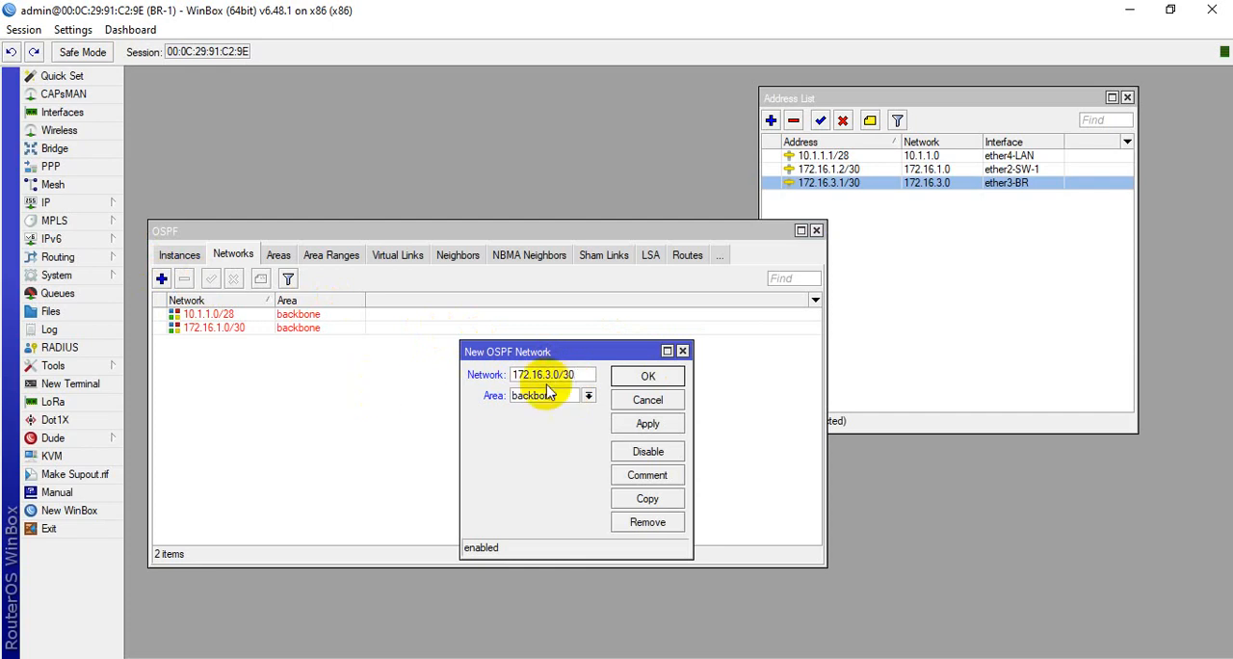
click(648, 423)
click(648, 378)
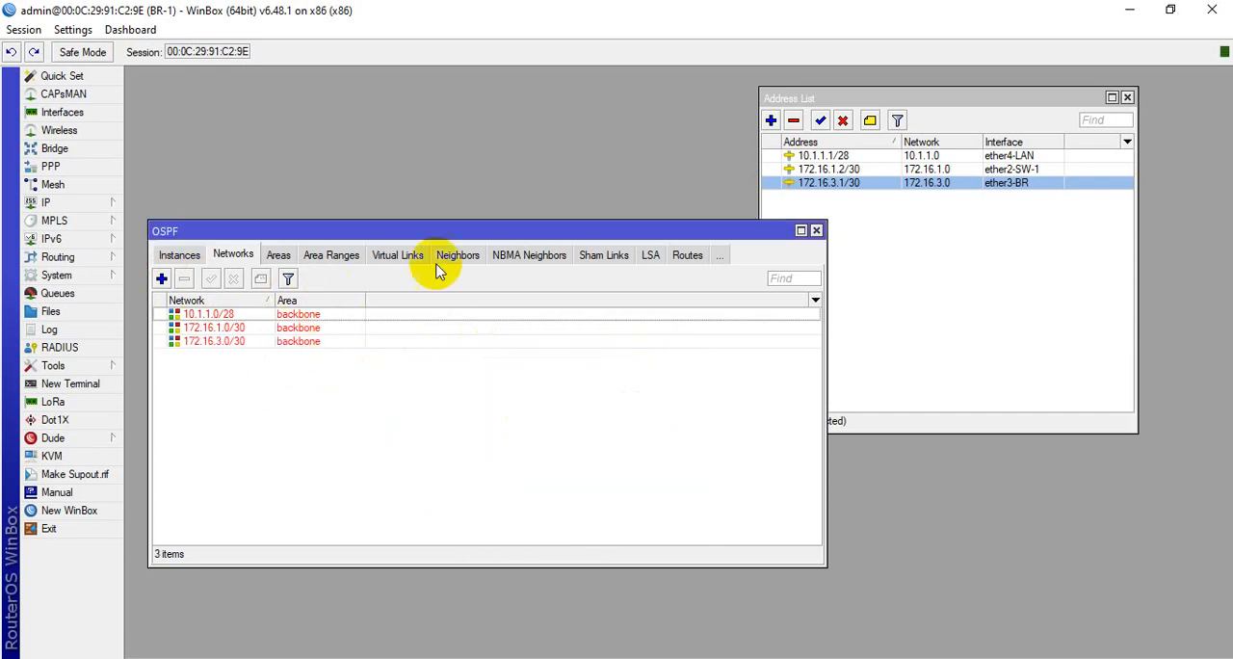
drag(468, 232, 455, 155)
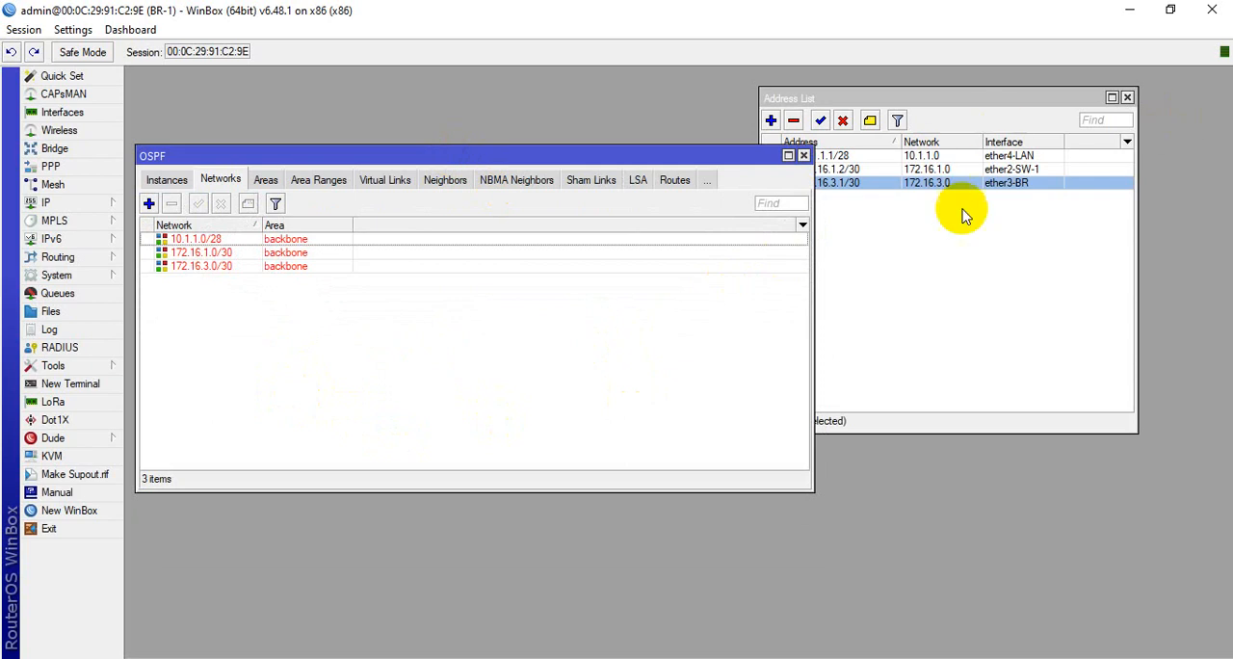
click(1001, 278)
drag(814, 98, 840, 135)
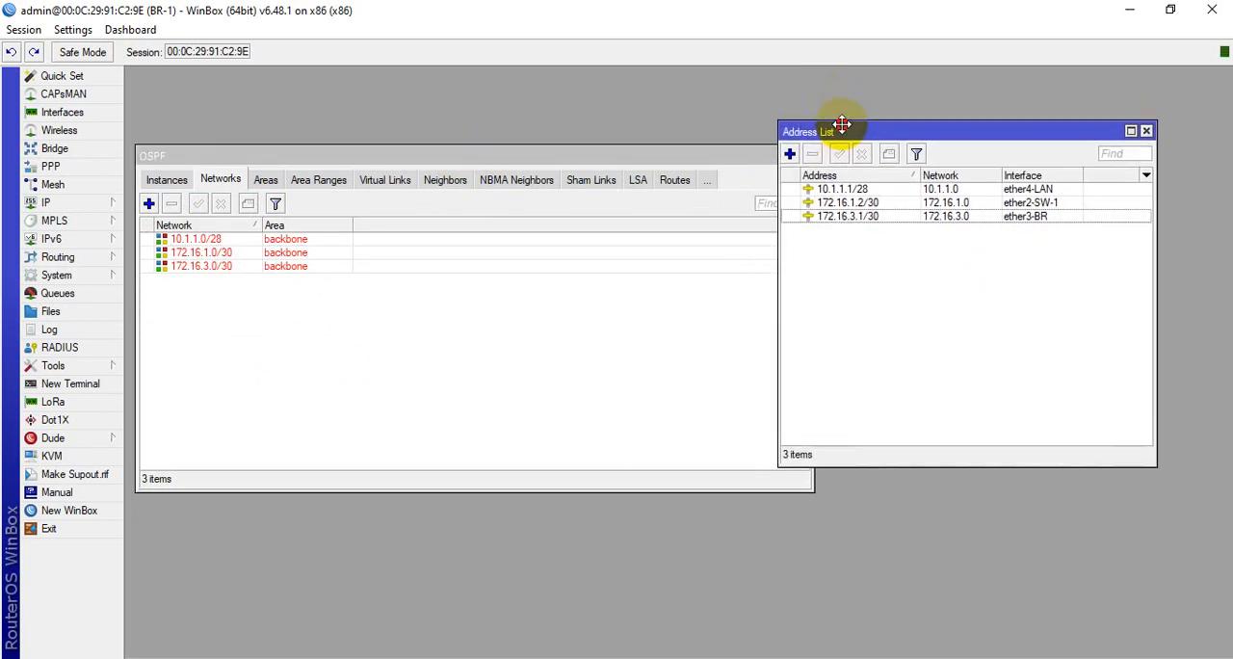
Connect to the BR-2 router in a new WinBox session, dismiss the licence notice and maximize the window
click(69, 510)
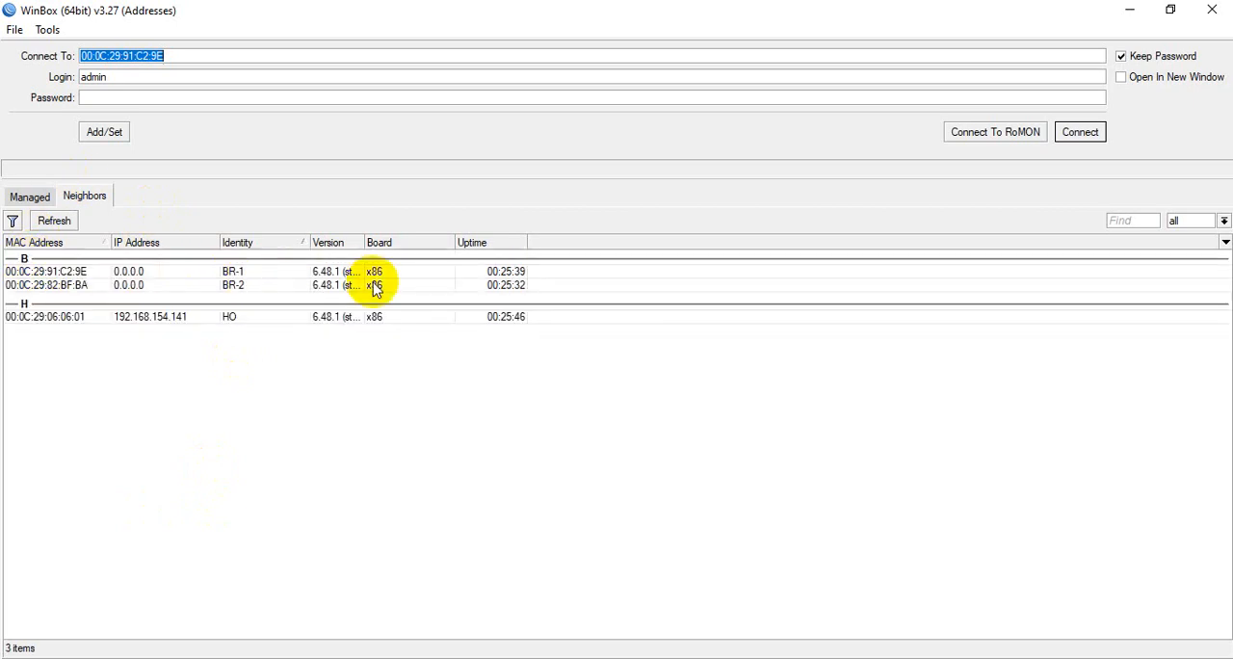
click(43, 285)
click(1064, 134)
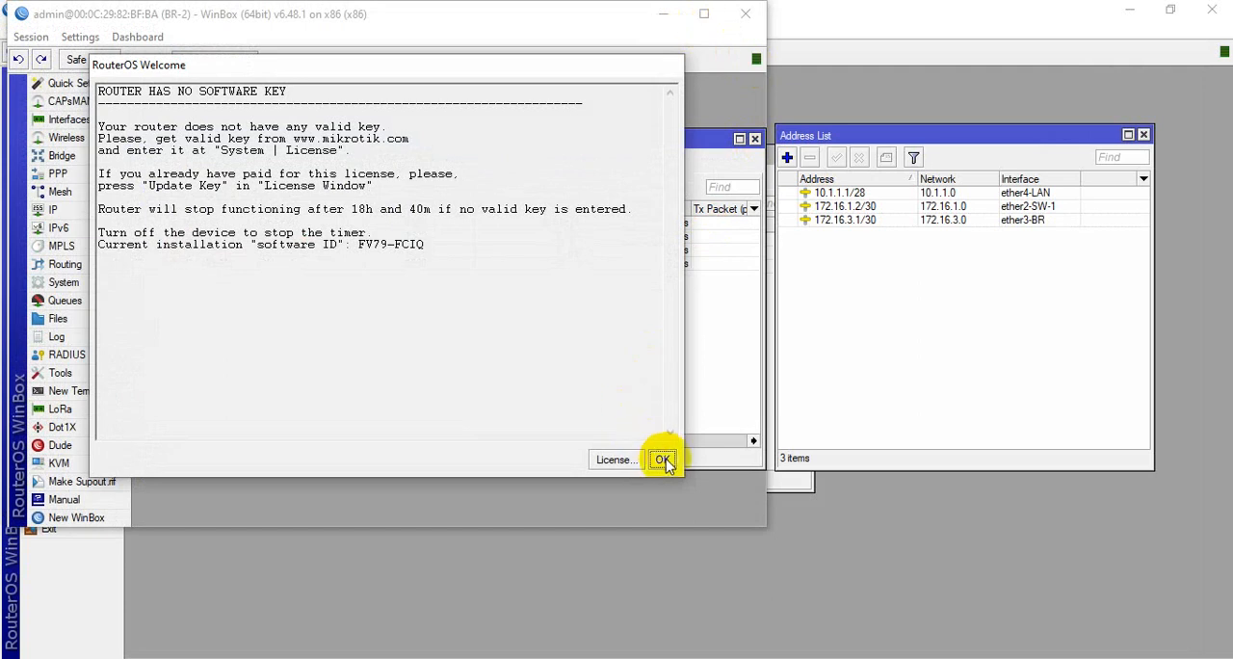
click(664, 460)
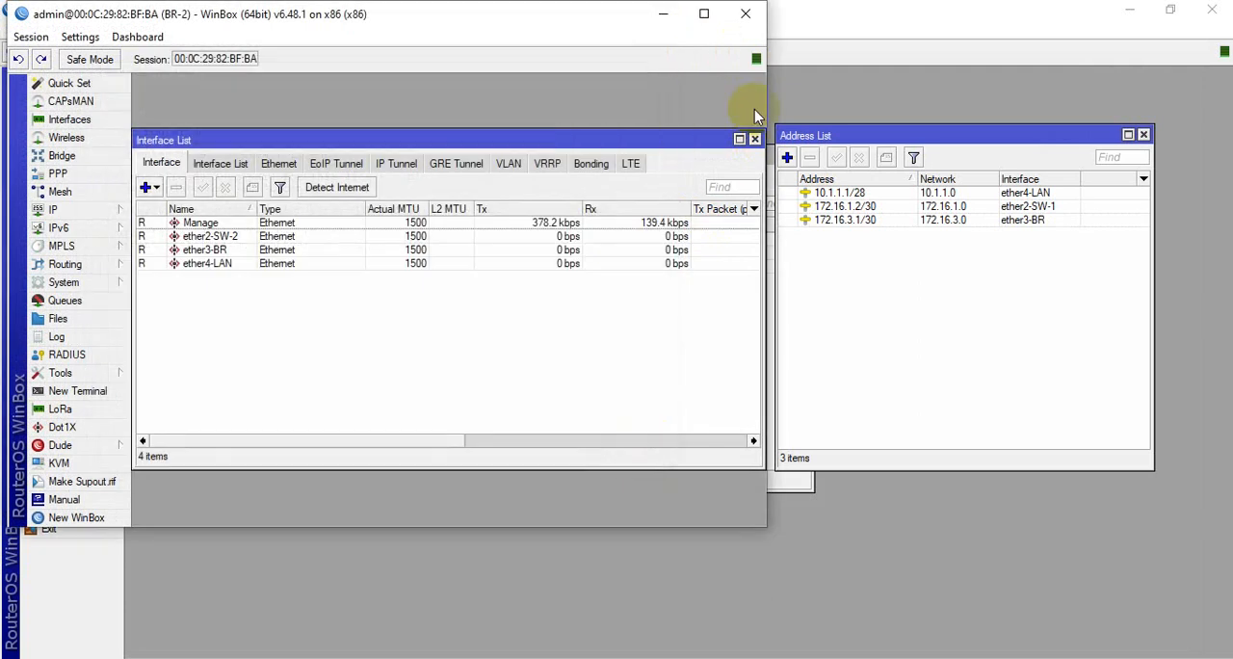
click(704, 14)
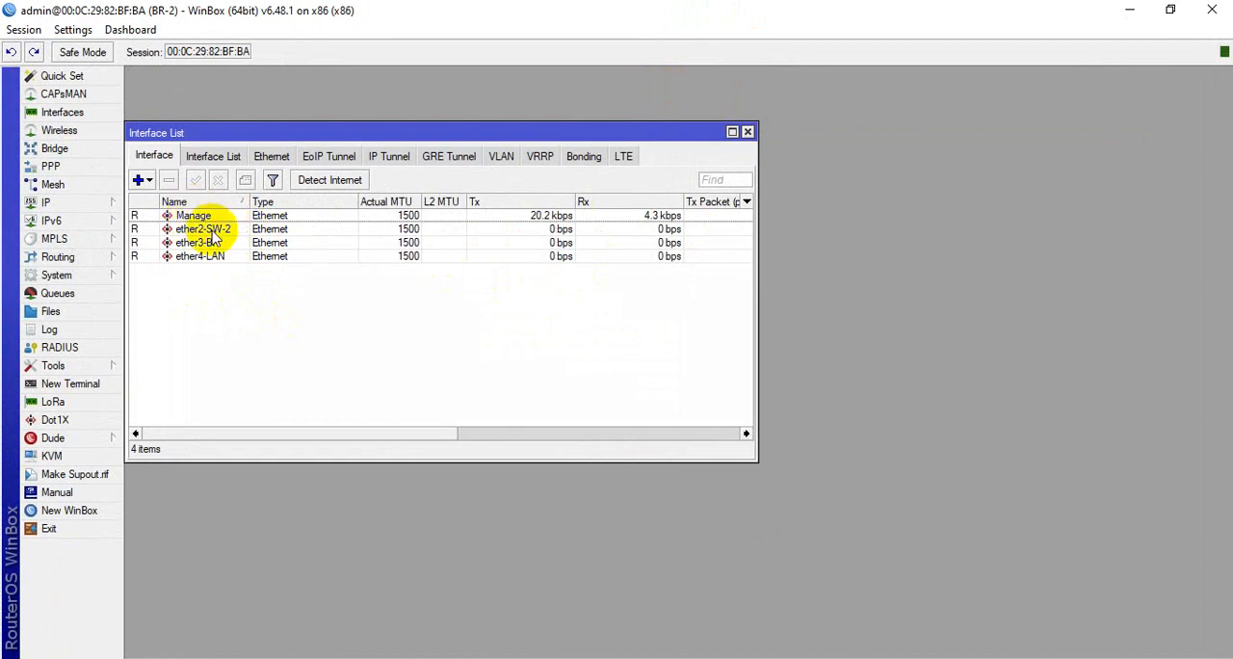
Review BR-2's ether2-SW-2, ether3-BR and ether4-LAN interfaces and close the interface list
click(208, 229)
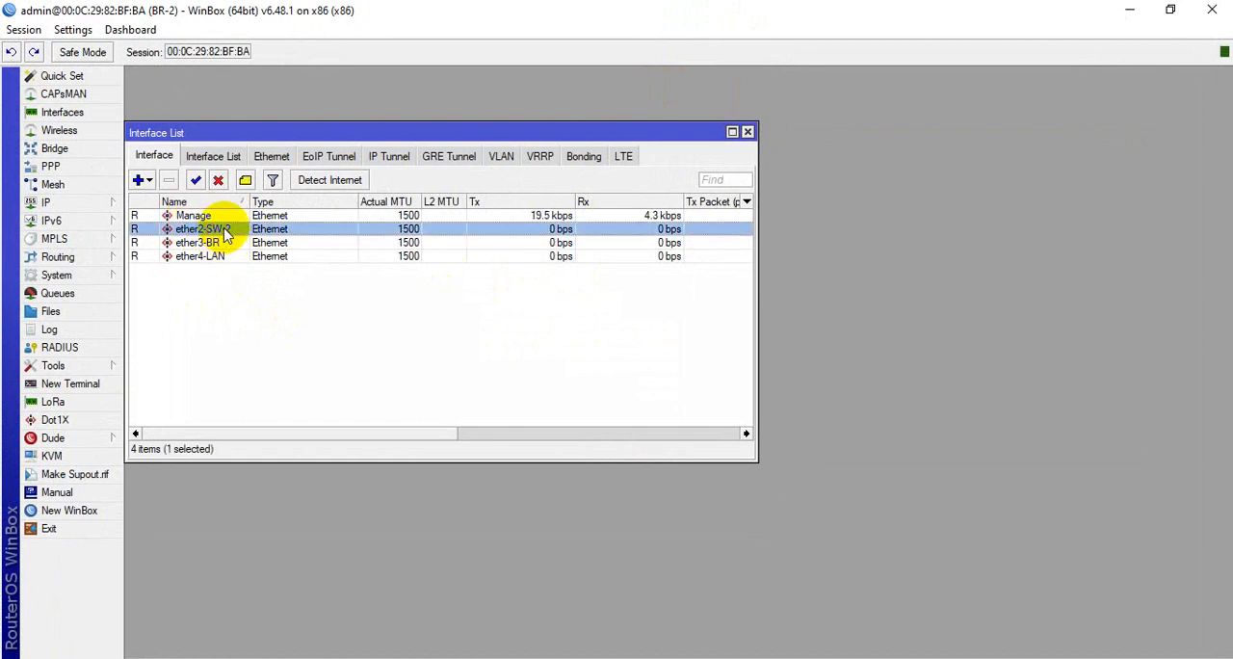
click(212, 243)
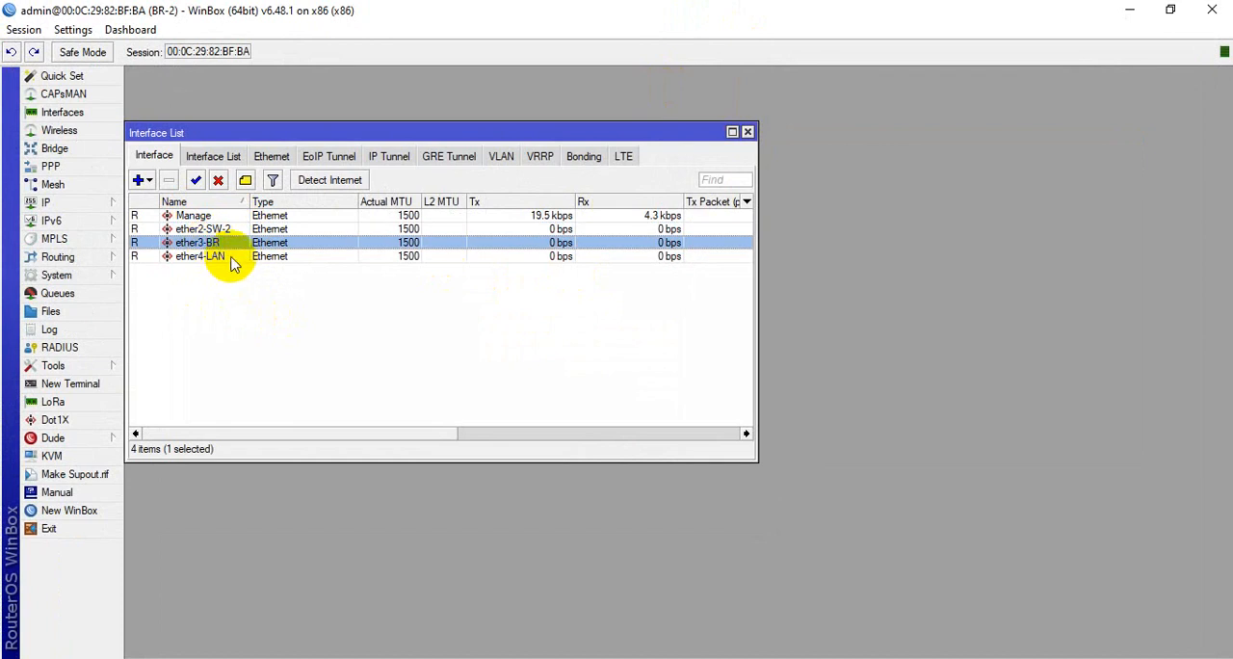
click(227, 258)
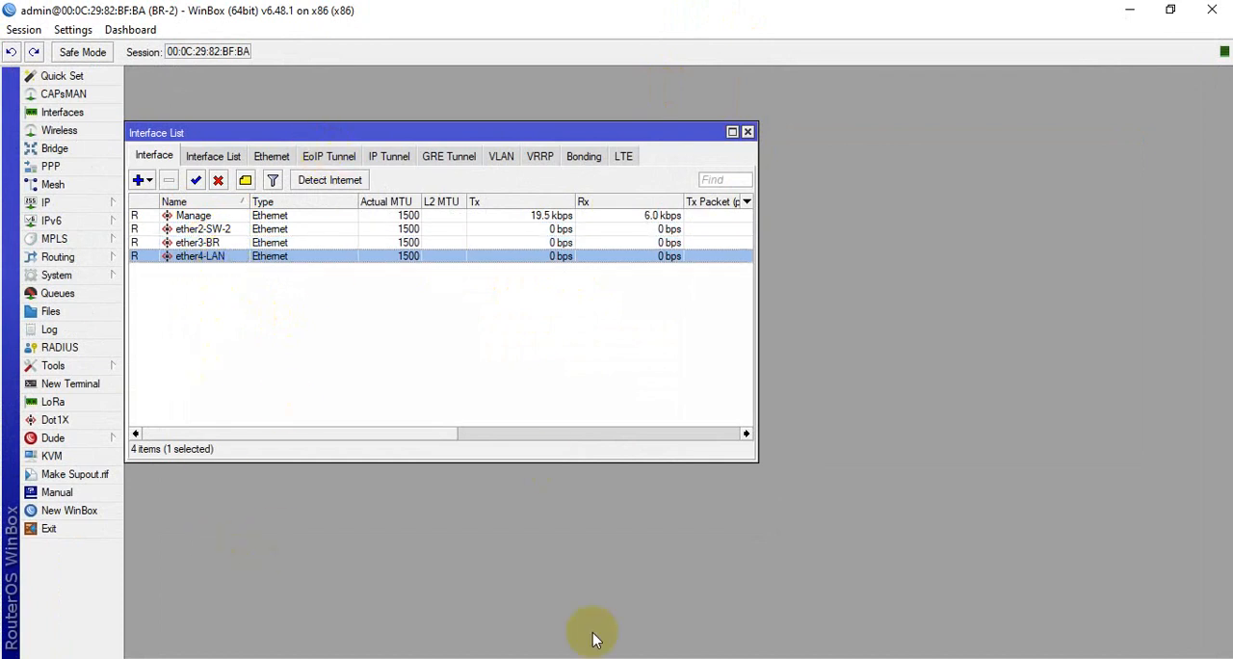
drag(271, 135, 346, 126)
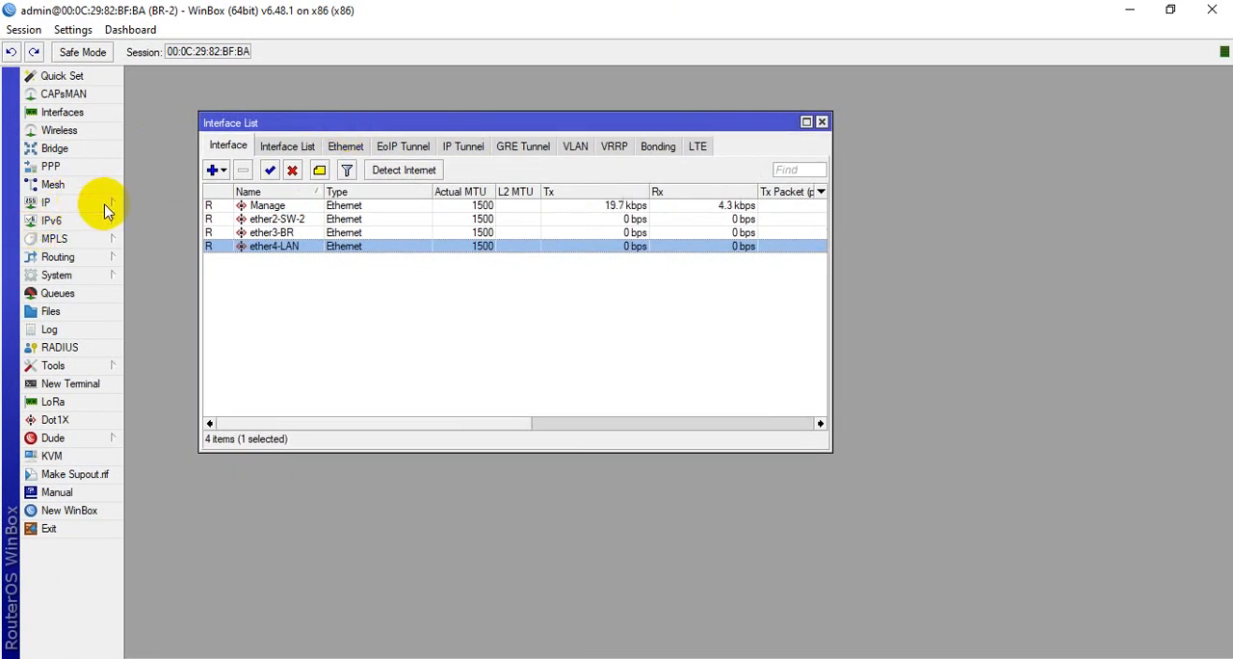
click(819, 126)
Open BR-2's IP address list and start a new address entry on interface ether2-SW-2
click(77, 204)
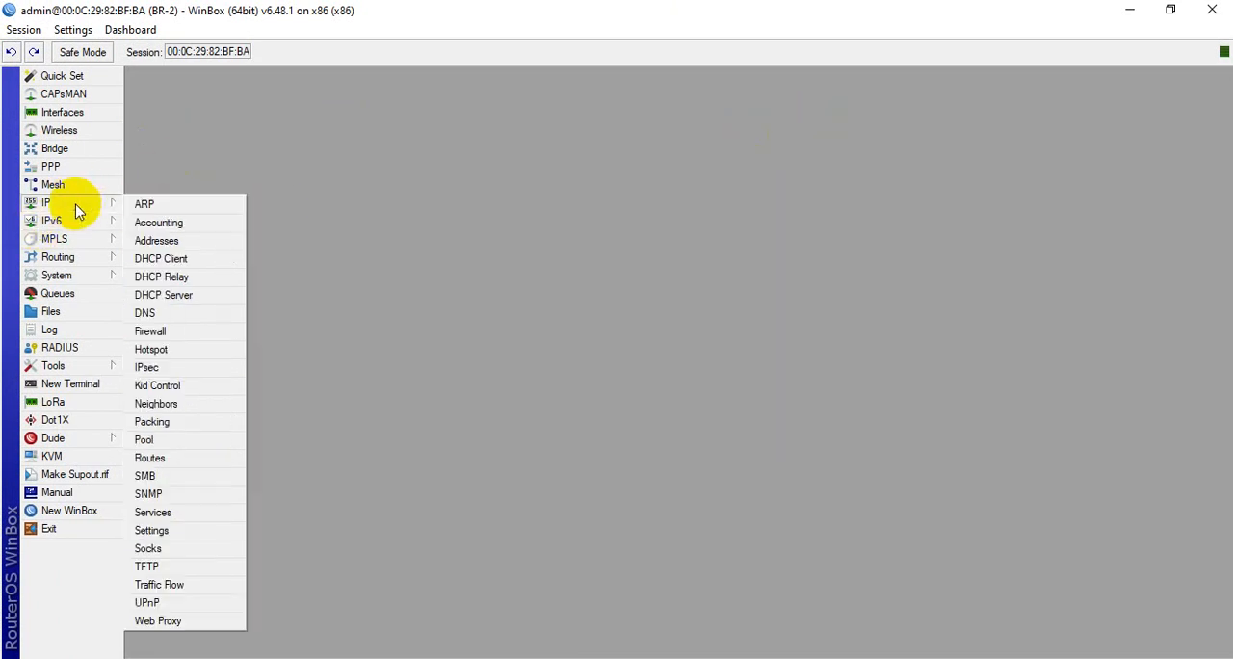
click(183, 241)
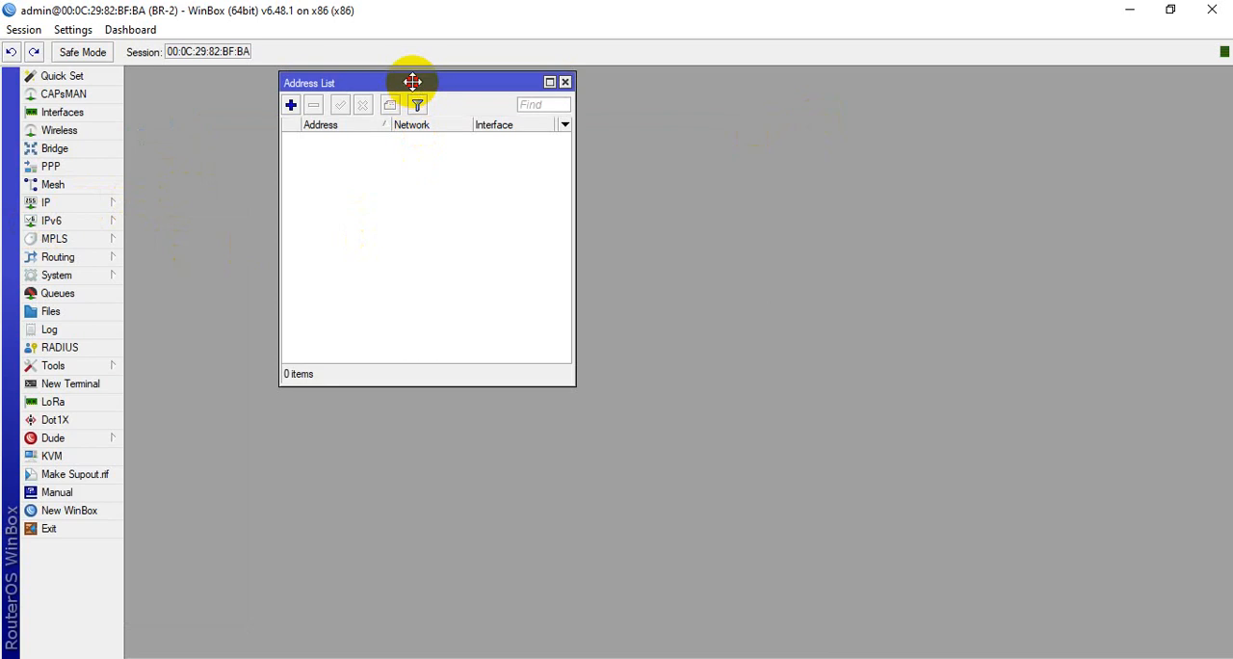
drag(410, 83, 306, 160)
click(188, 180)
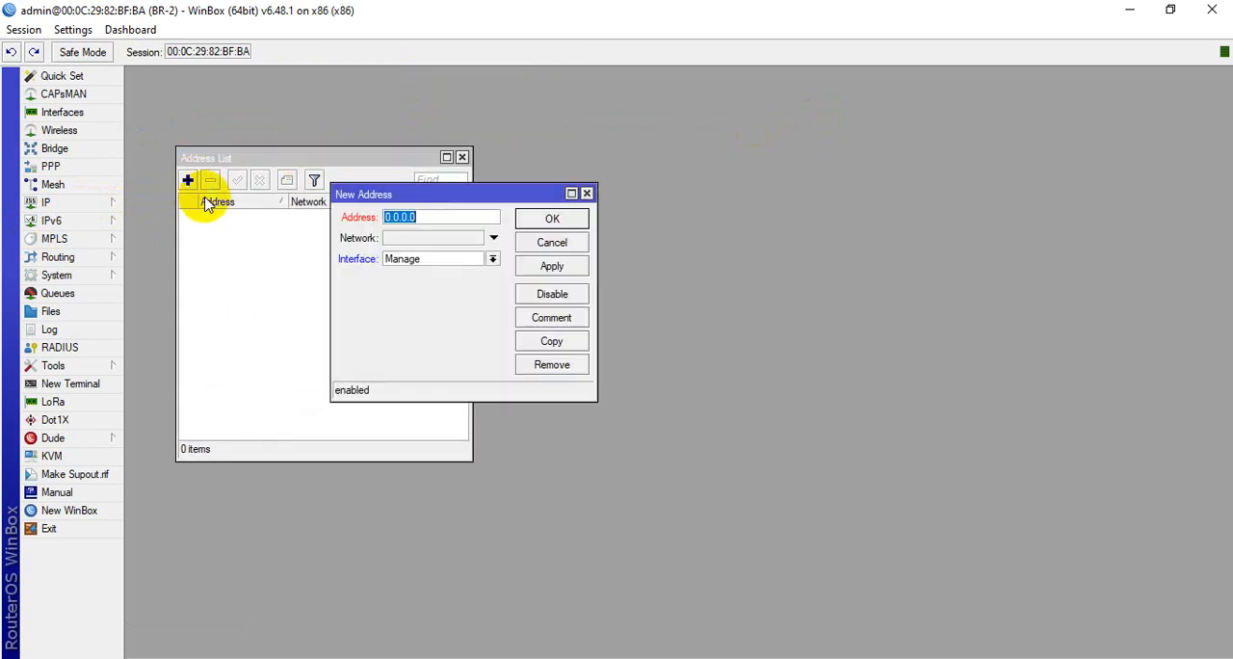
click(492, 258)
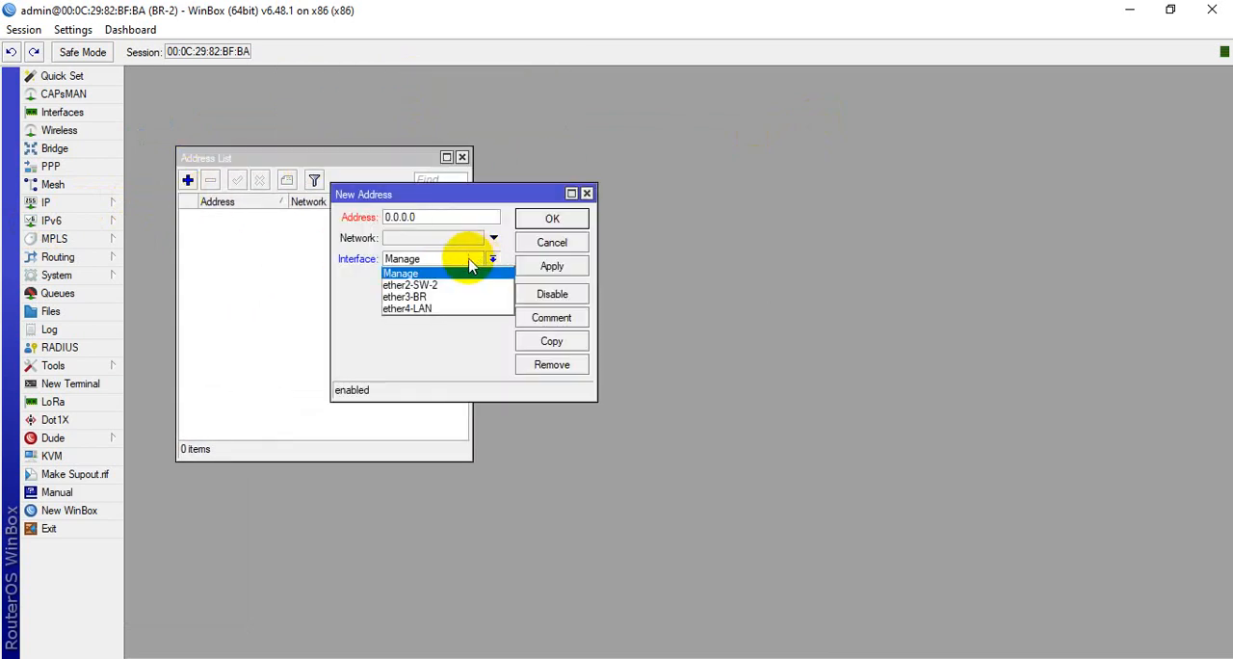
click(424, 286)
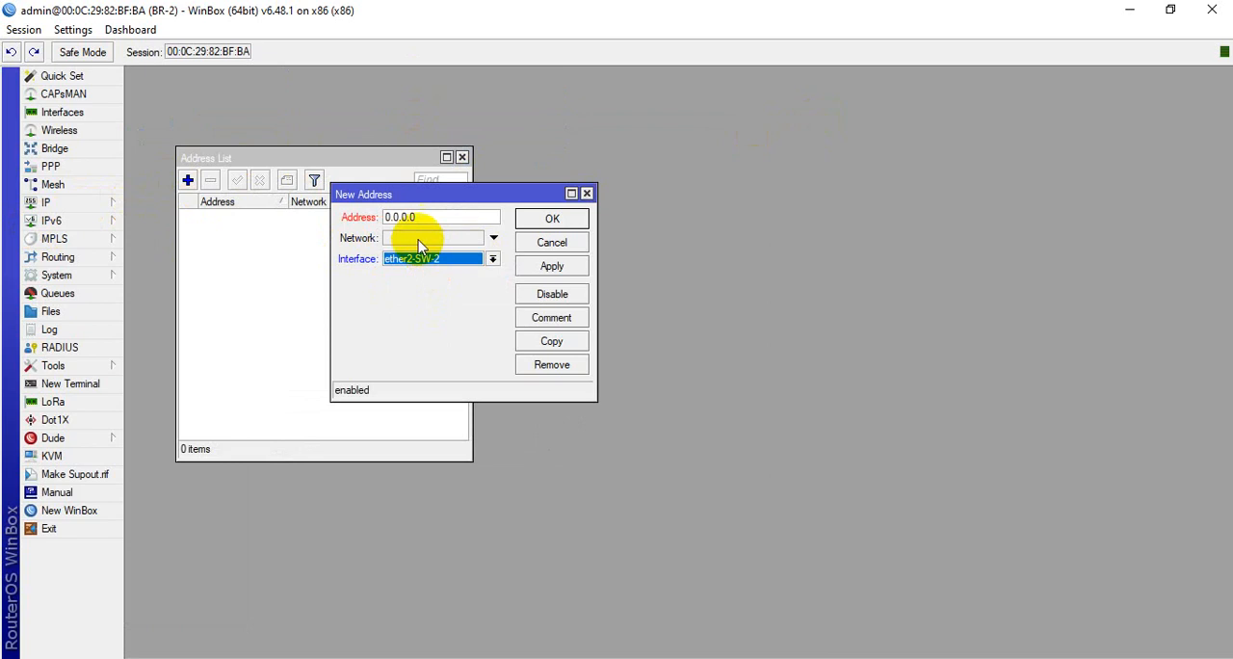
drag(429, 216, 370, 221)
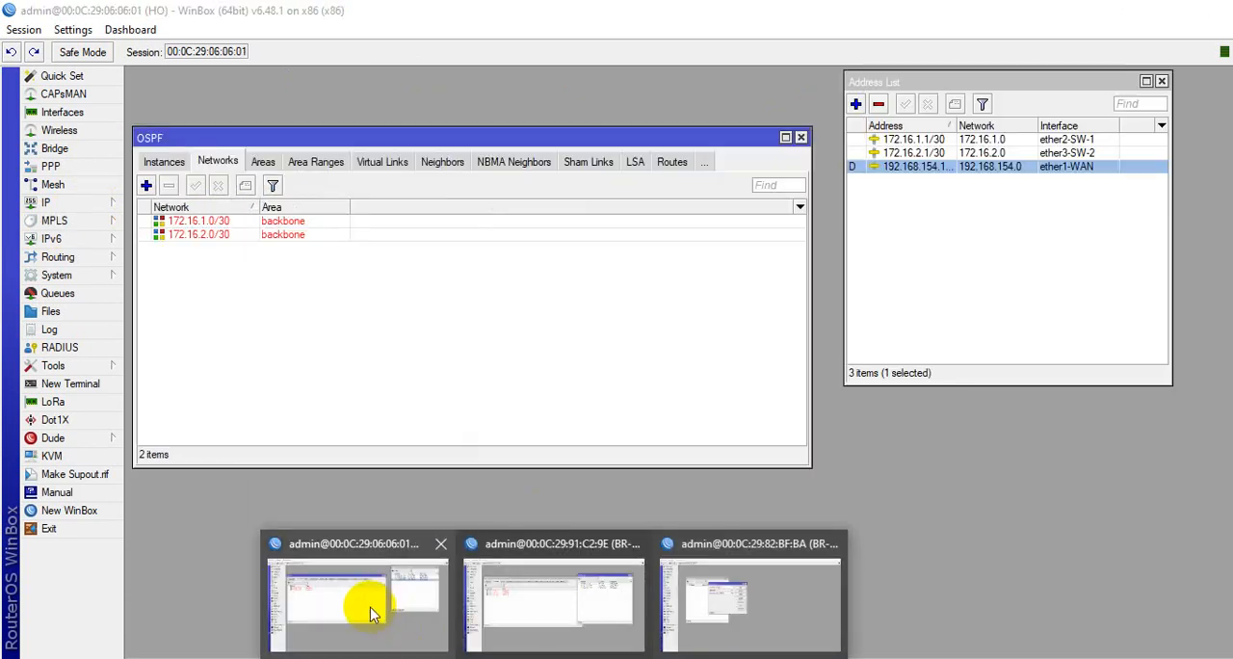
Switch to the HO router's session and check its assigned addresses and OSPF instances
mouse_move(648, 622)
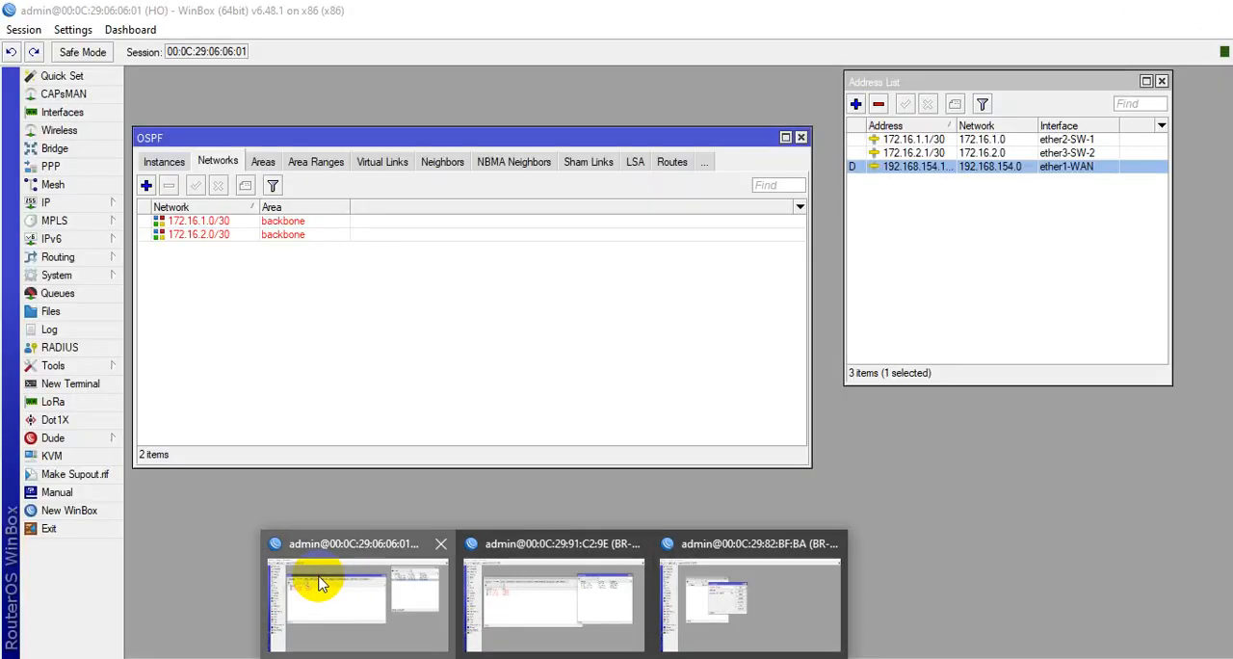
click(288, 559)
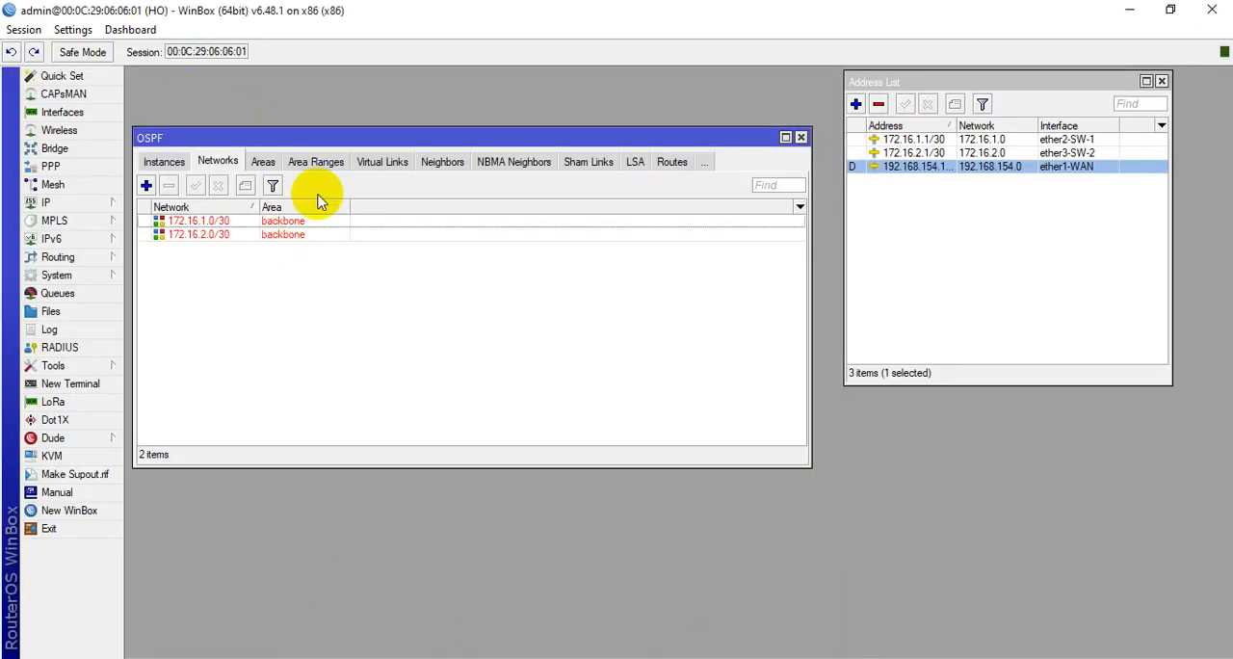
click(166, 162)
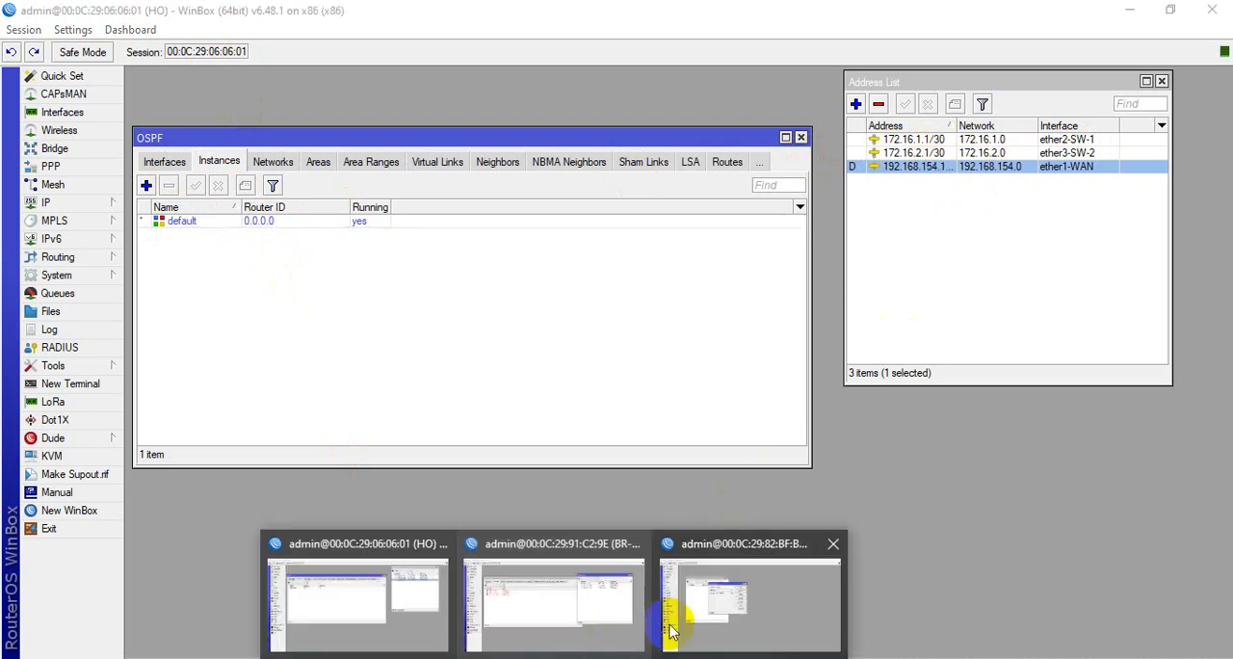
Return to the BR-2 session, set the new ether2-SW-2 address to 172.16.2.2/30 and save it
click(732, 607)
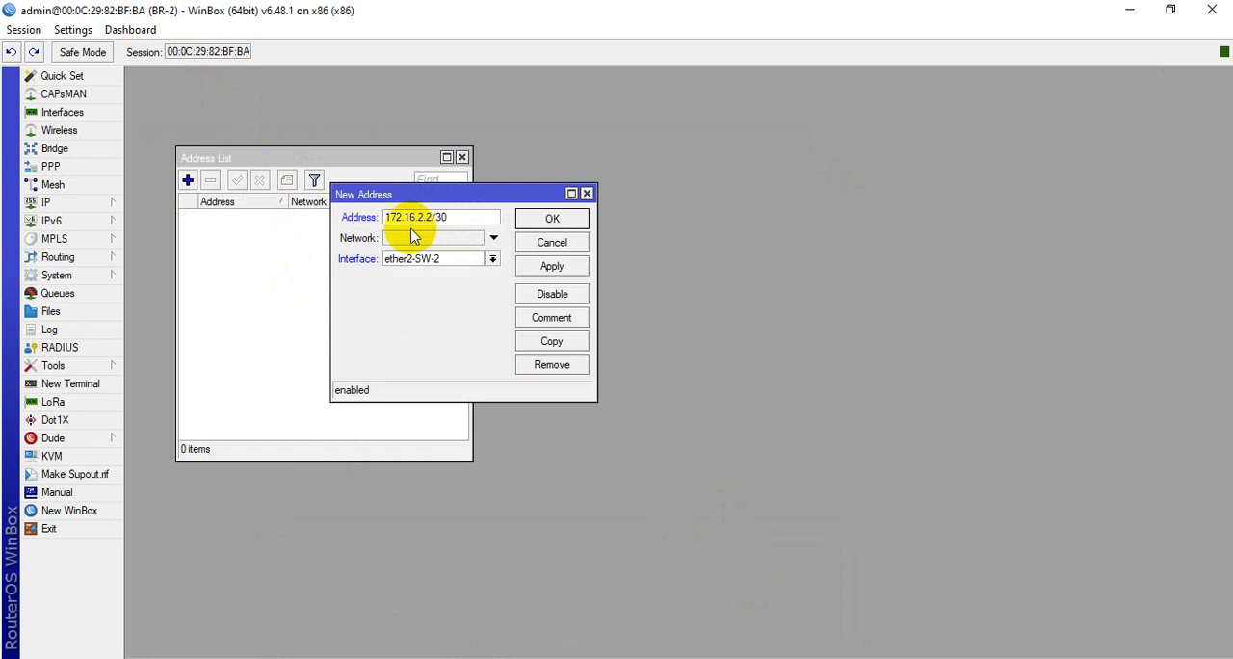
click(552, 266)
click(552, 218)
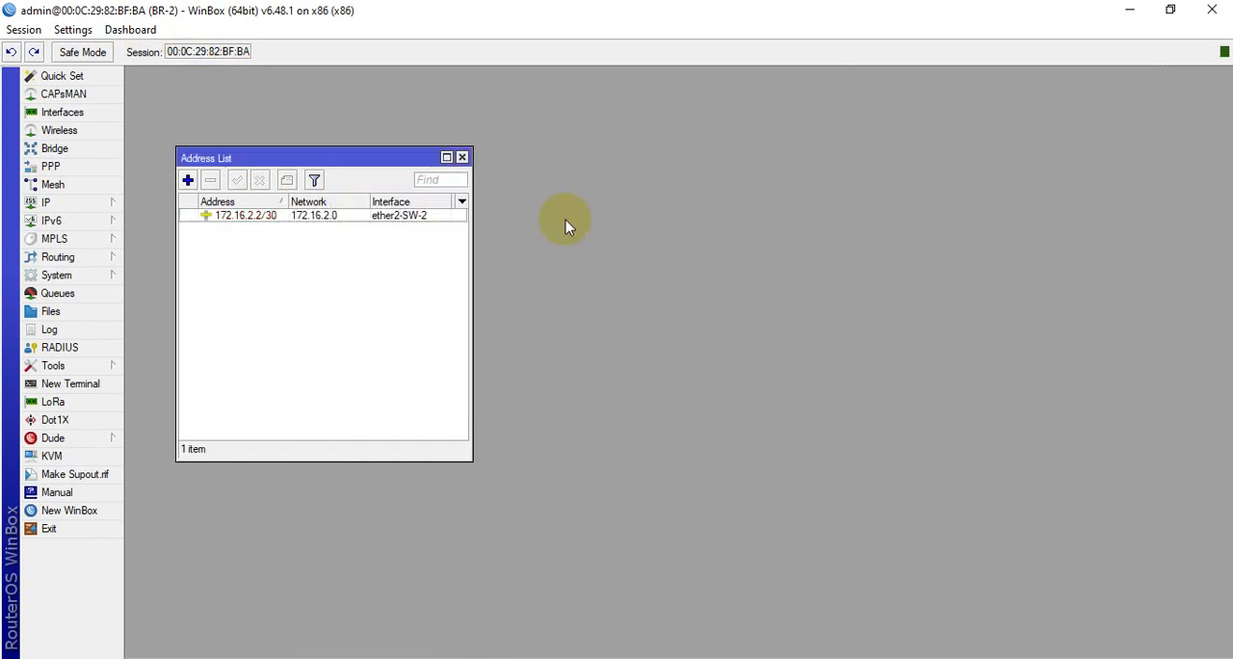
Add the IP address 172.16.3.2/30 on BR-2's ether3-BR interface
click(188, 181)
click(491, 258)
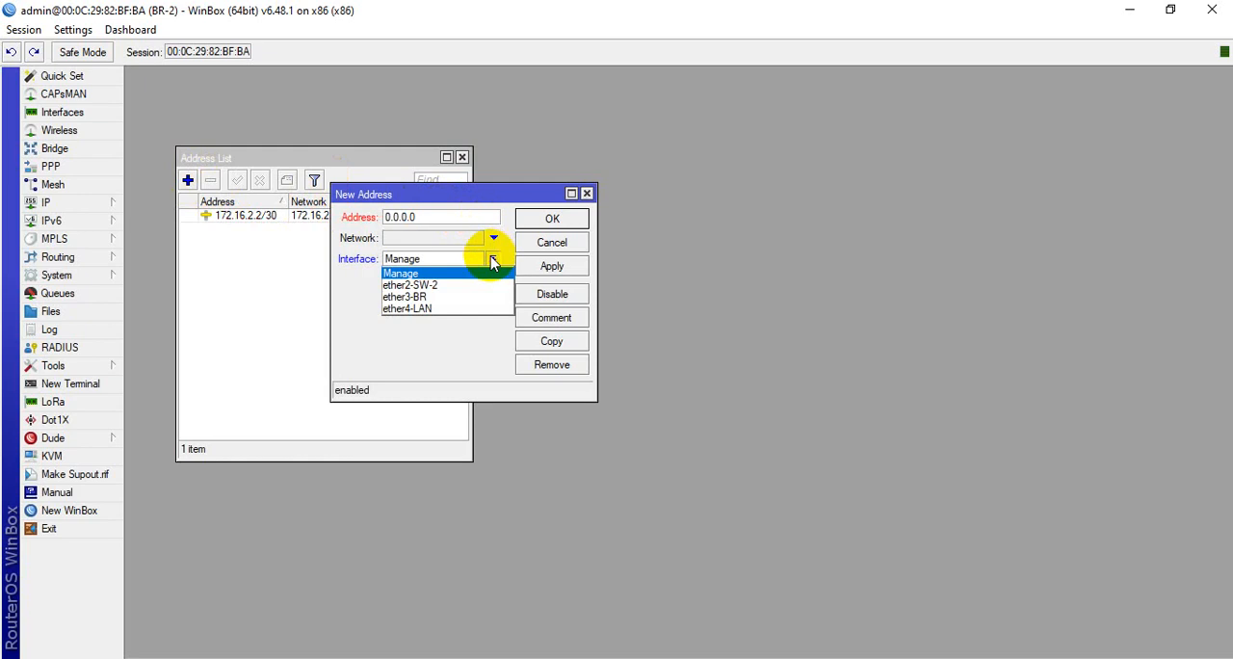
click(430, 299)
drag(461, 216, 355, 224)
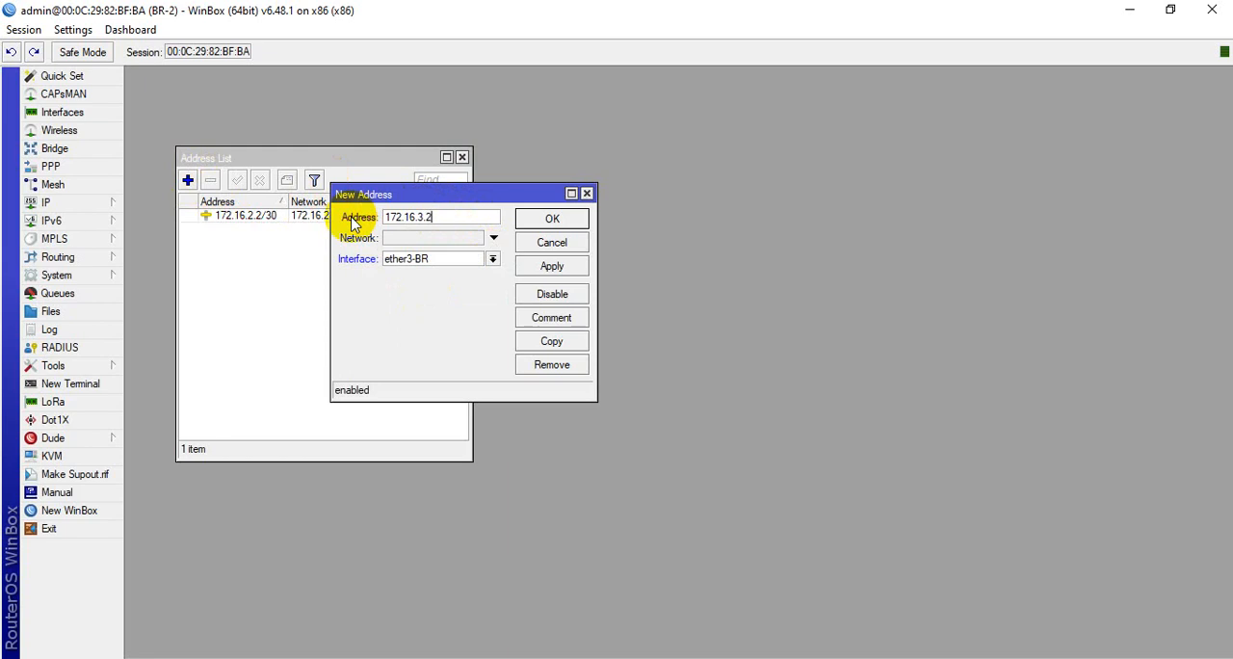
click(564, 266)
click(564, 220)
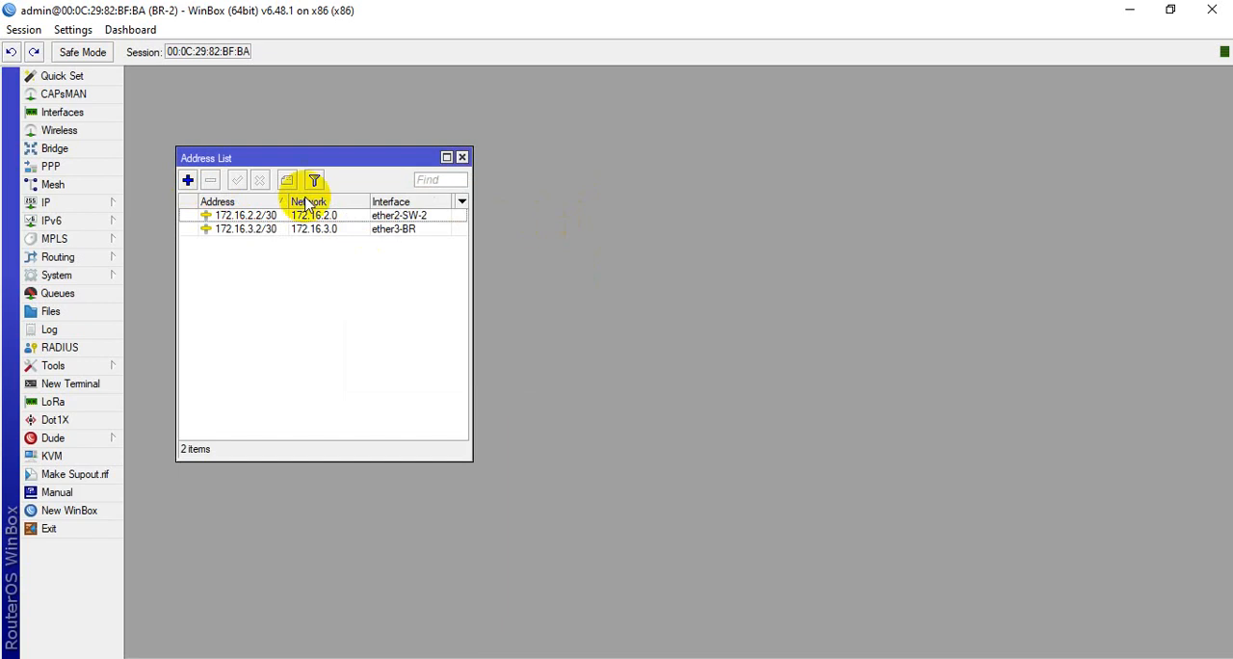
Add the IP address 10.2.2.1/28 on BR-2's ether4-LAN interface
click(188, 180)
click(491, 261)
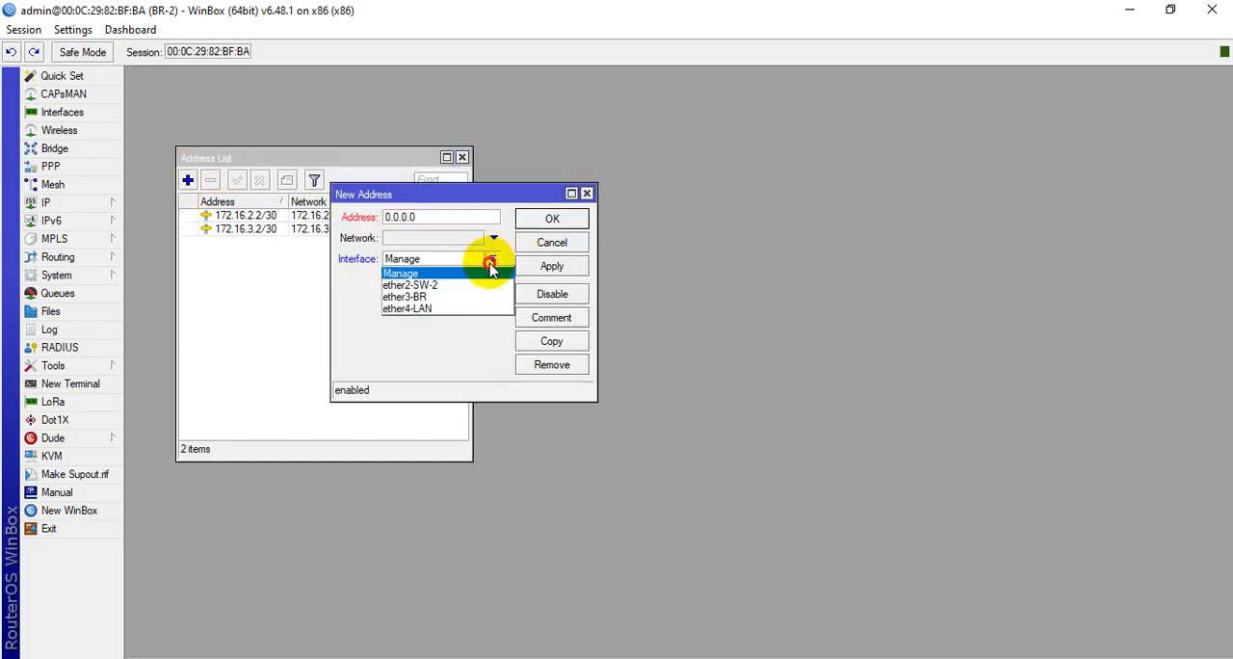
click(440, 308)
drag(438, 218, 390, 217)
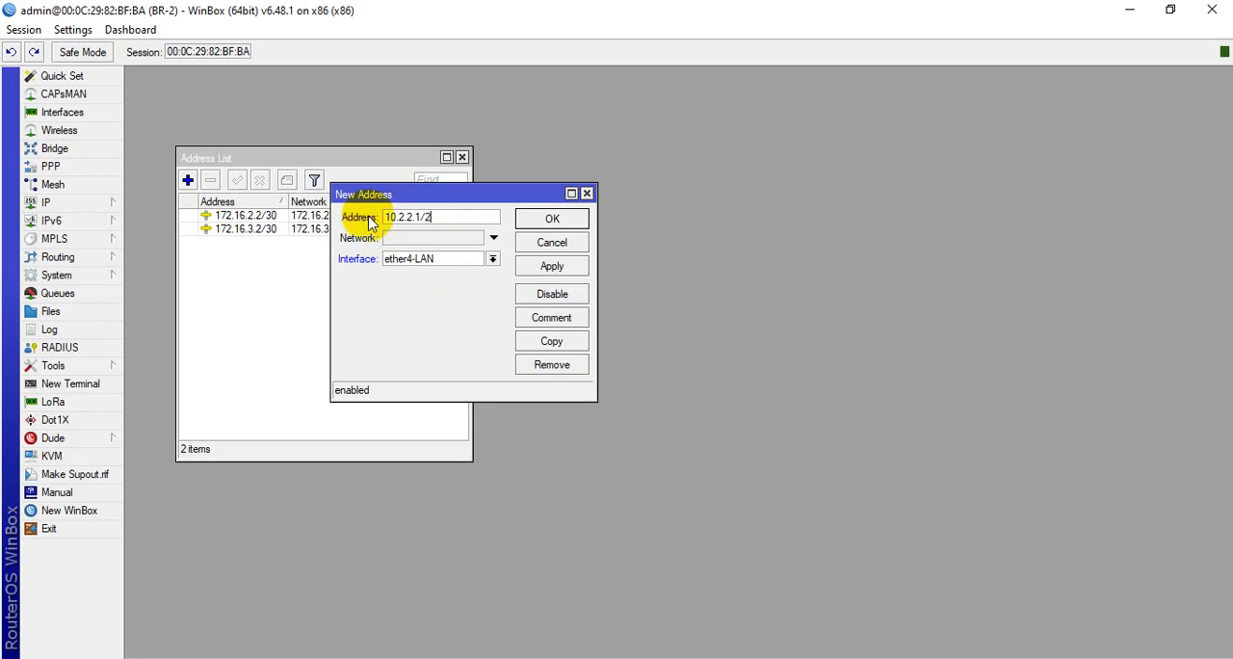
click(554, 265)
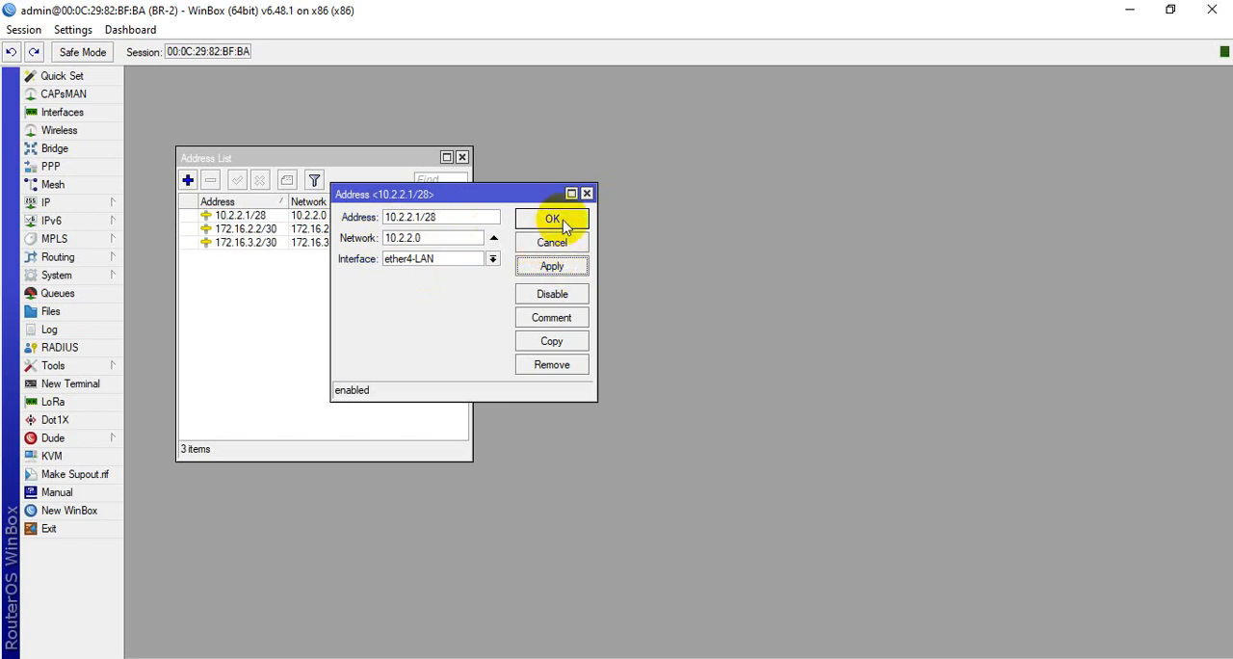
Start the DHCP server setup on BR-2's ether4-LAN interface, accepting the proposed address space and gateway
click(561, 220)
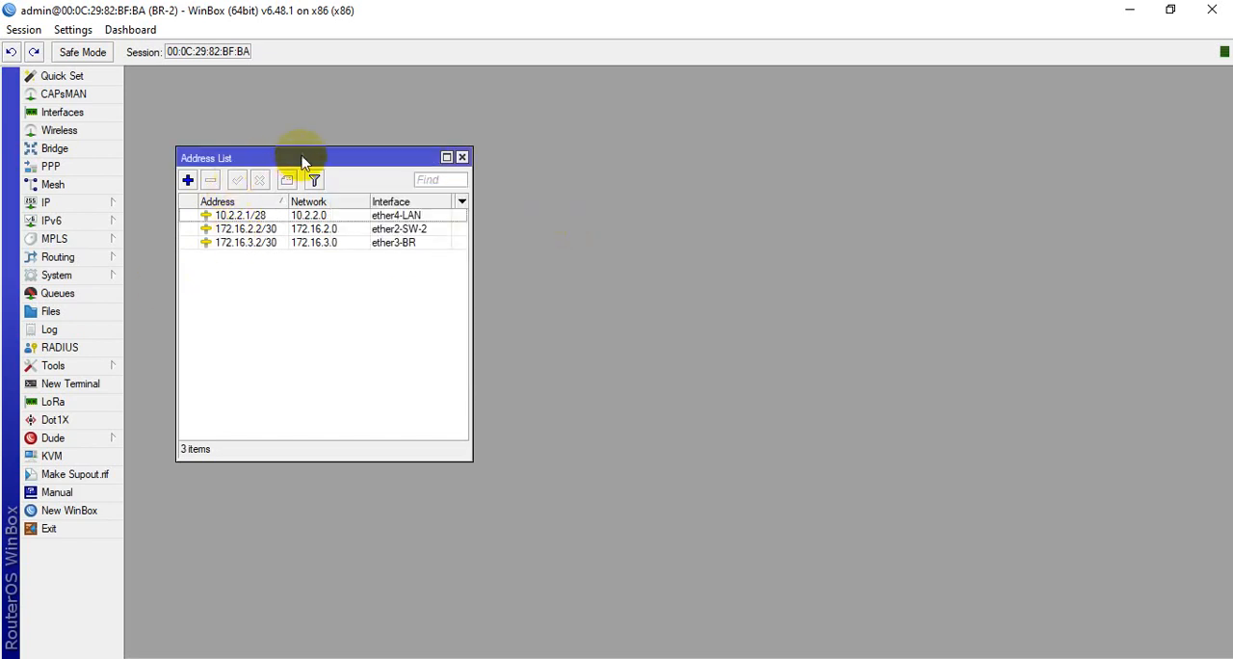
drag(289, 157, 1010, 101)
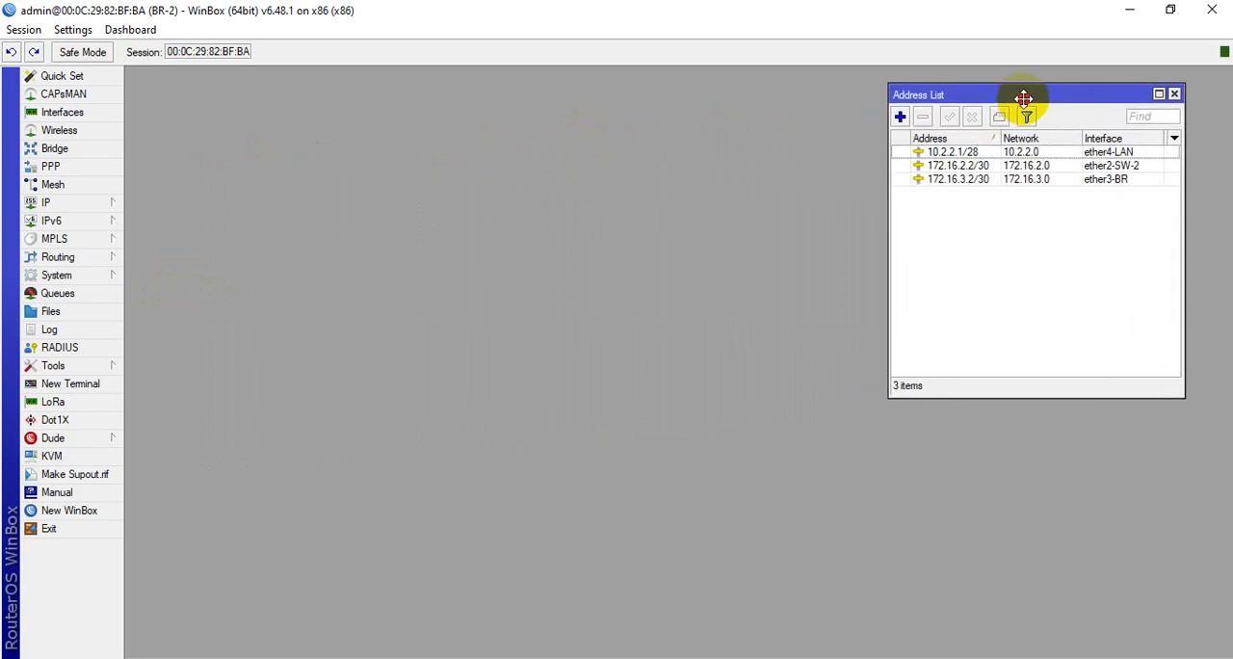
click(94, 206)
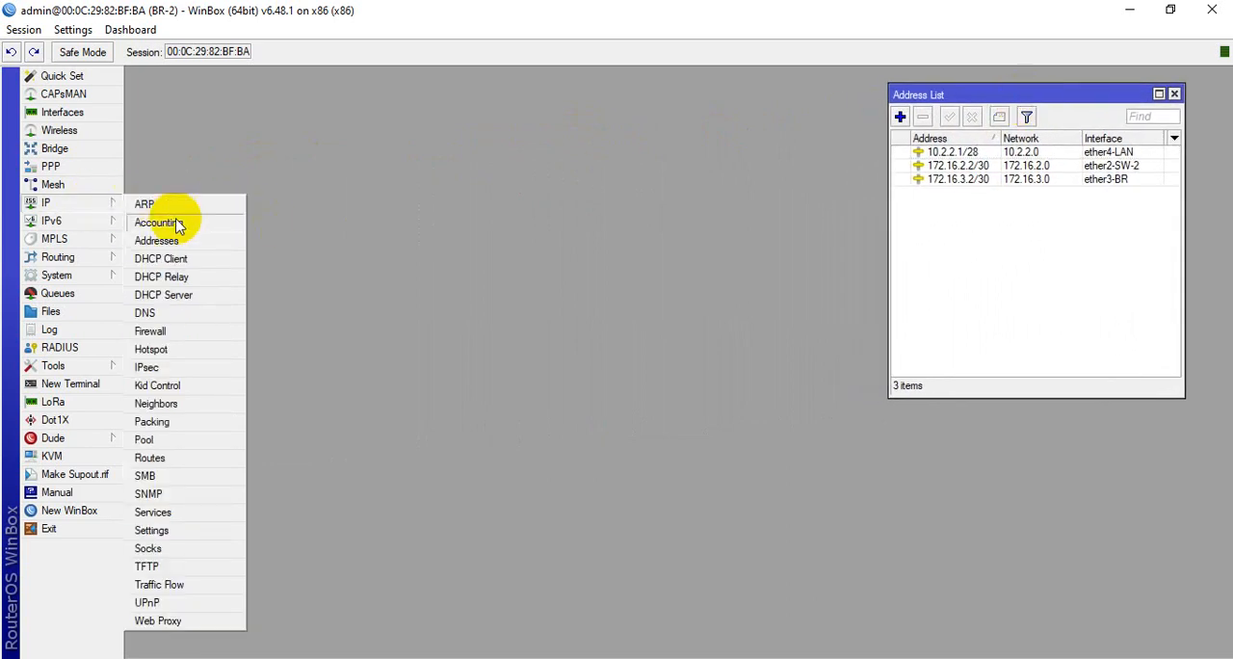
click(267, 292)
click(381, 183)
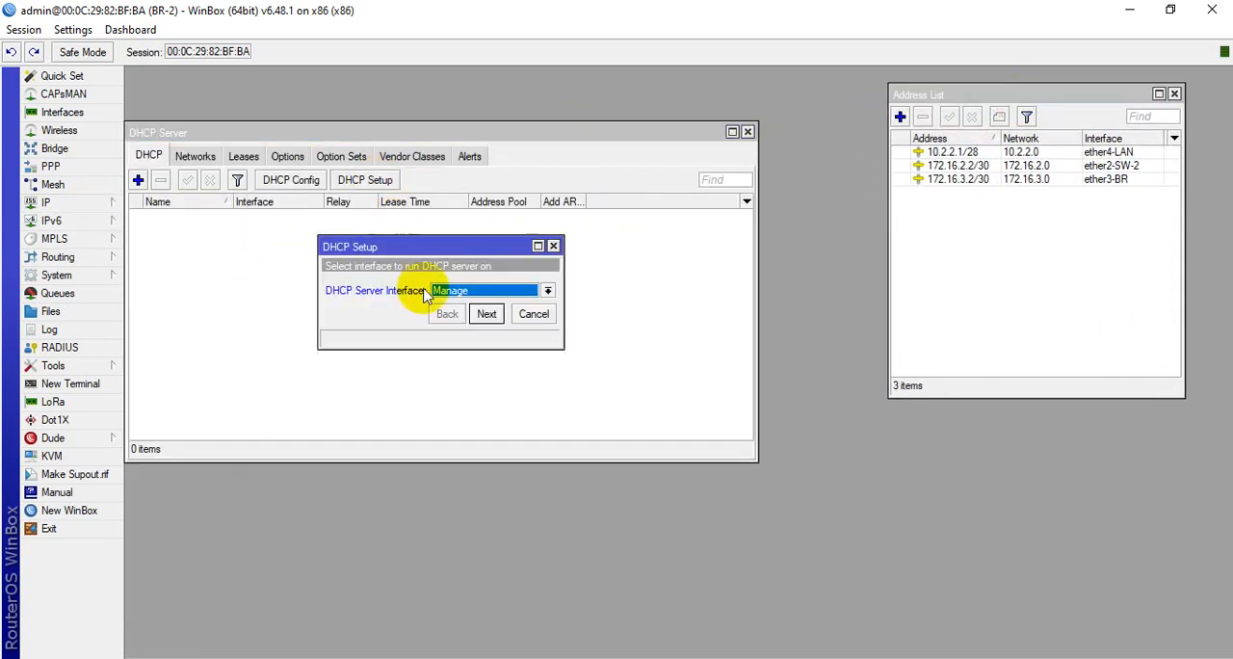
click(482, 290)
click(472, 310)
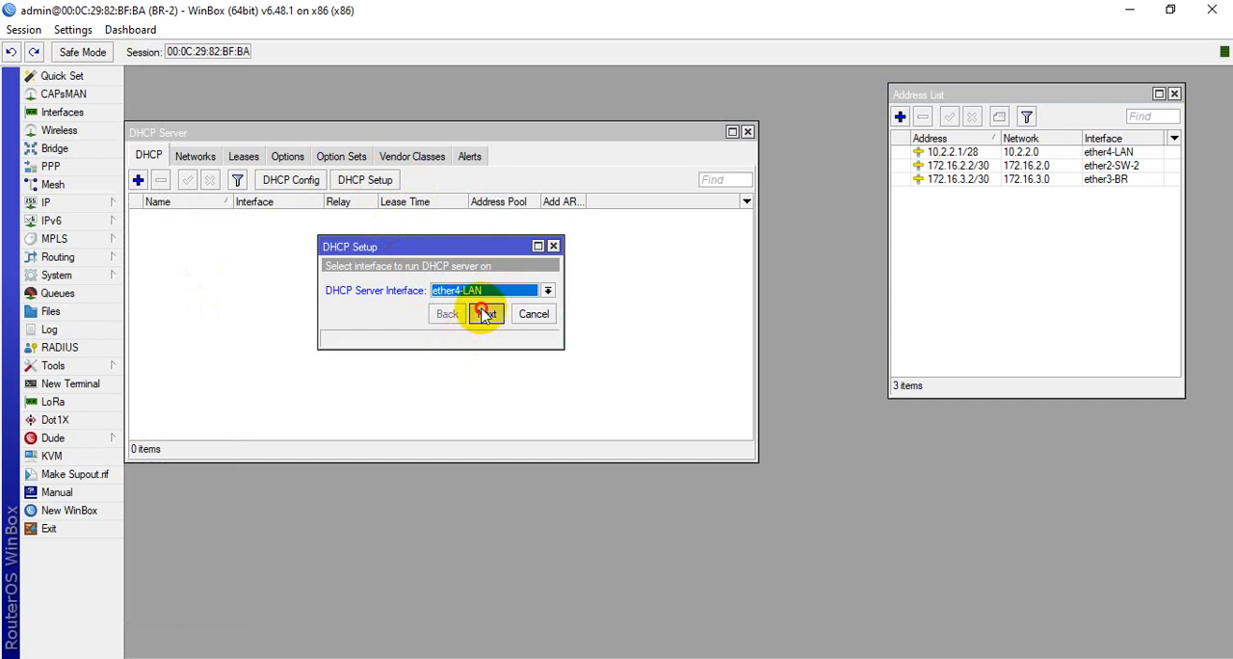
click(486, 316)
click(485, 314)
click(485, 314)
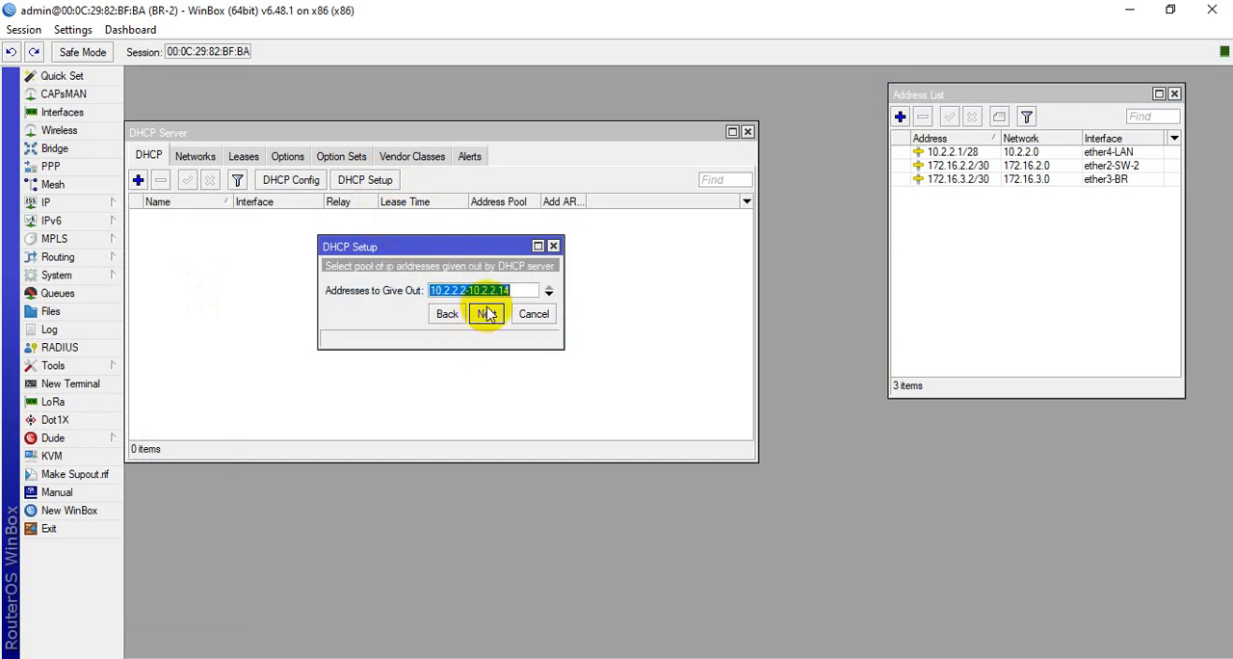
Accept the pool 10.2.2.2-10.2.2.14, set the DNS server to 8.8.8.8 and finish the DHCP setup
click(486, 315)
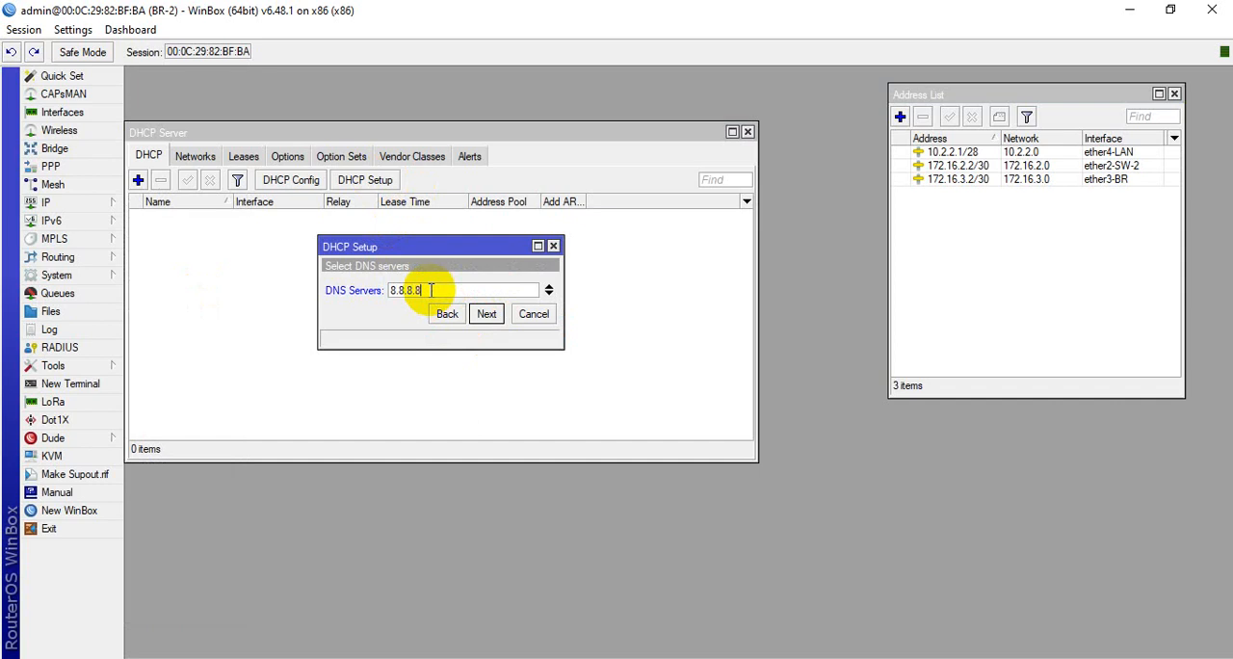
click(486, 314)
click(484, 316)
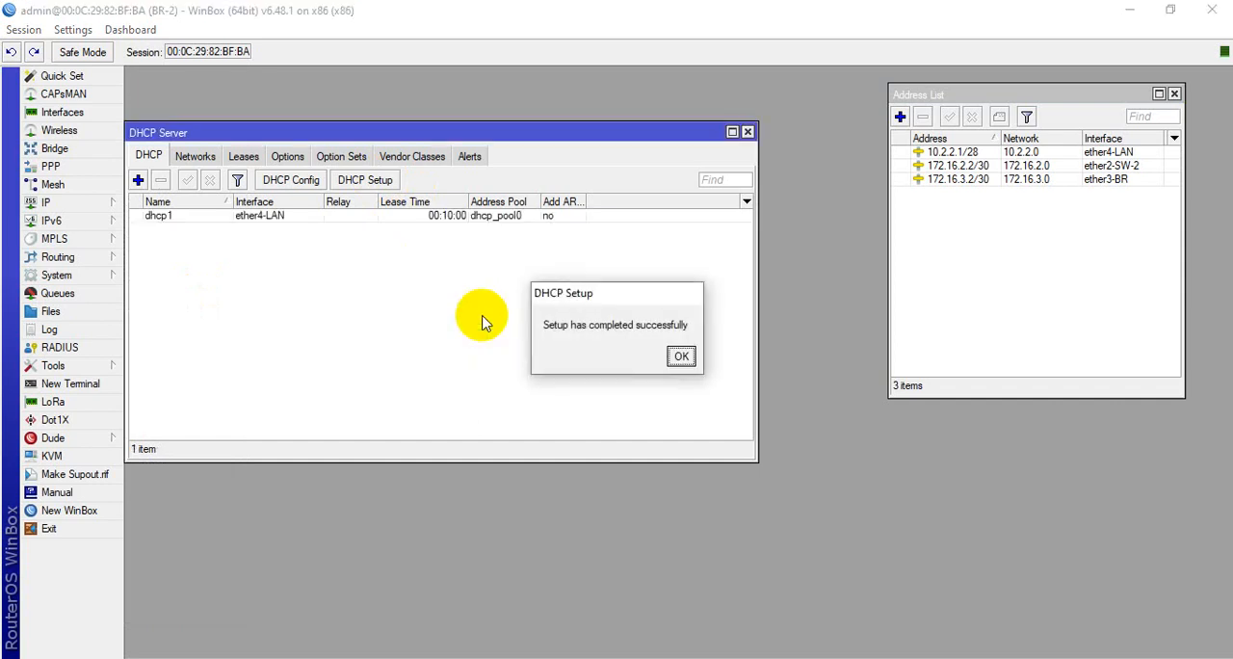
click(665, 357)
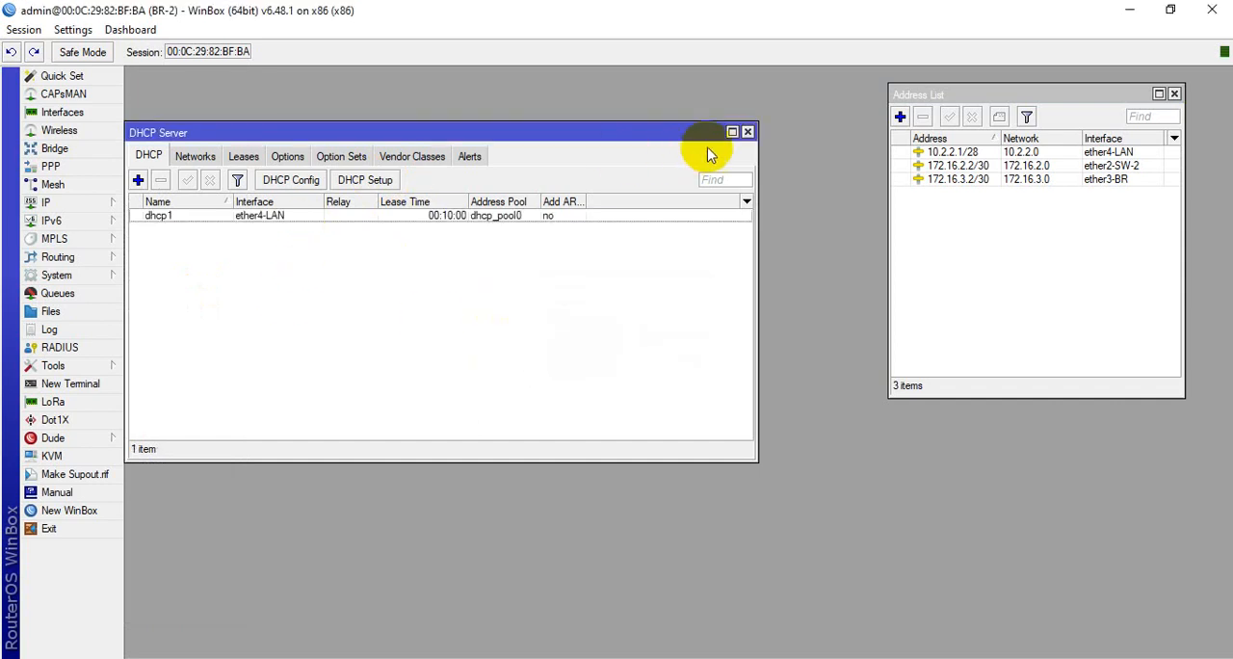
click(748, 132)
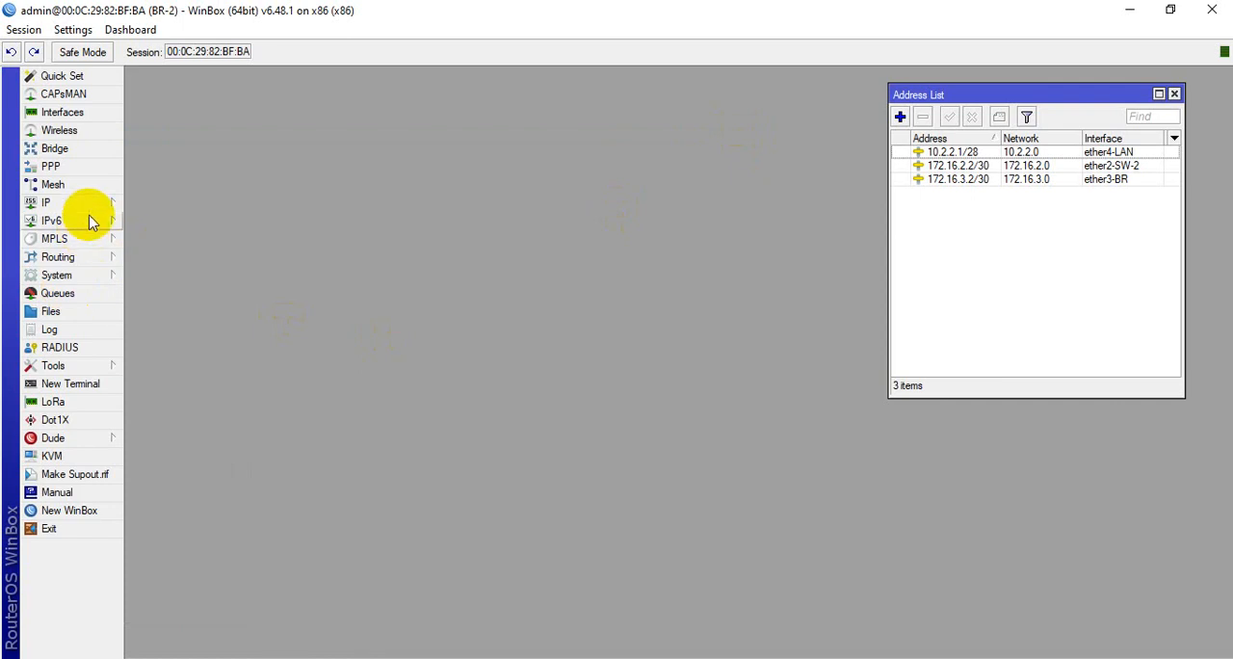
Add ether2-SW-2 as an OSPF interface on BR-2 with the default settings
click(96, 257)
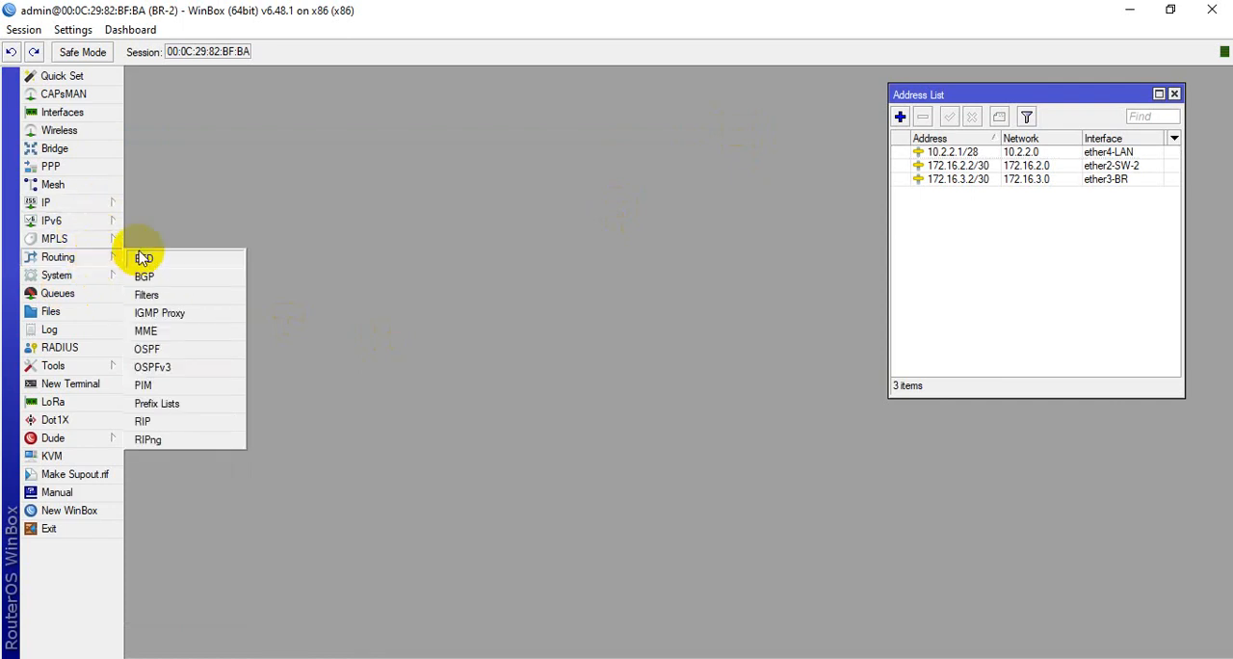
click(154, 347)
mouse_move(370, 187)
mouse_down()
mouse_move(424, 174)
mouse_move(384, 181)
mouse_up()
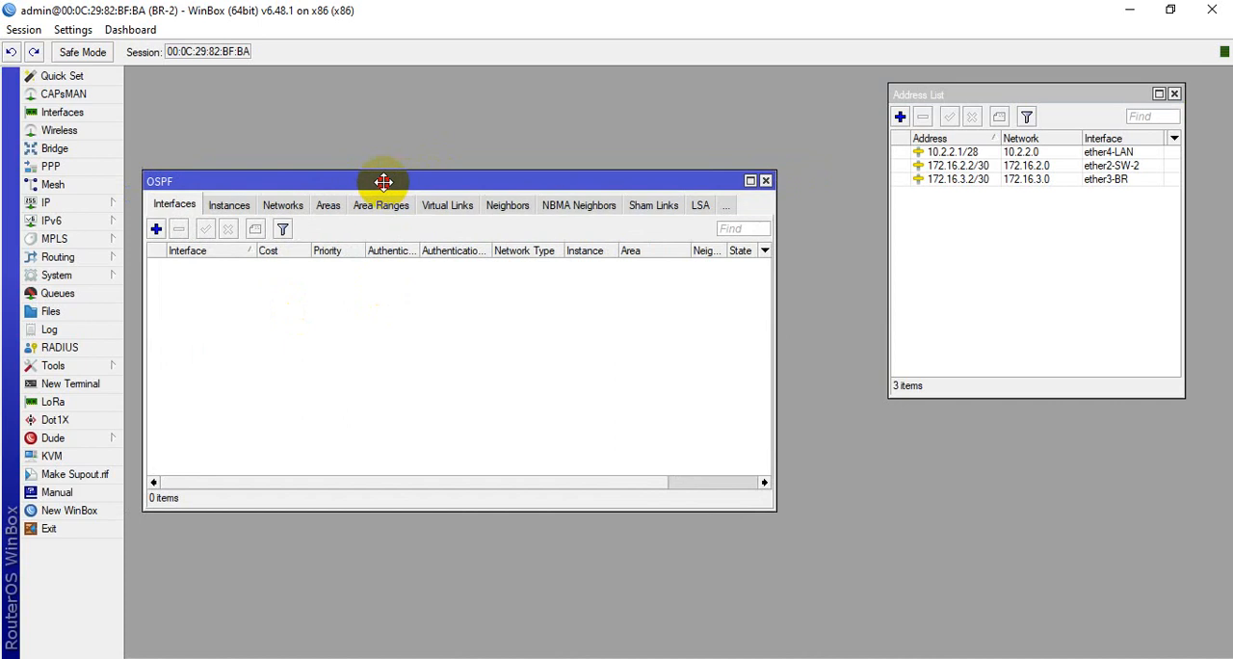
click(156, 229)
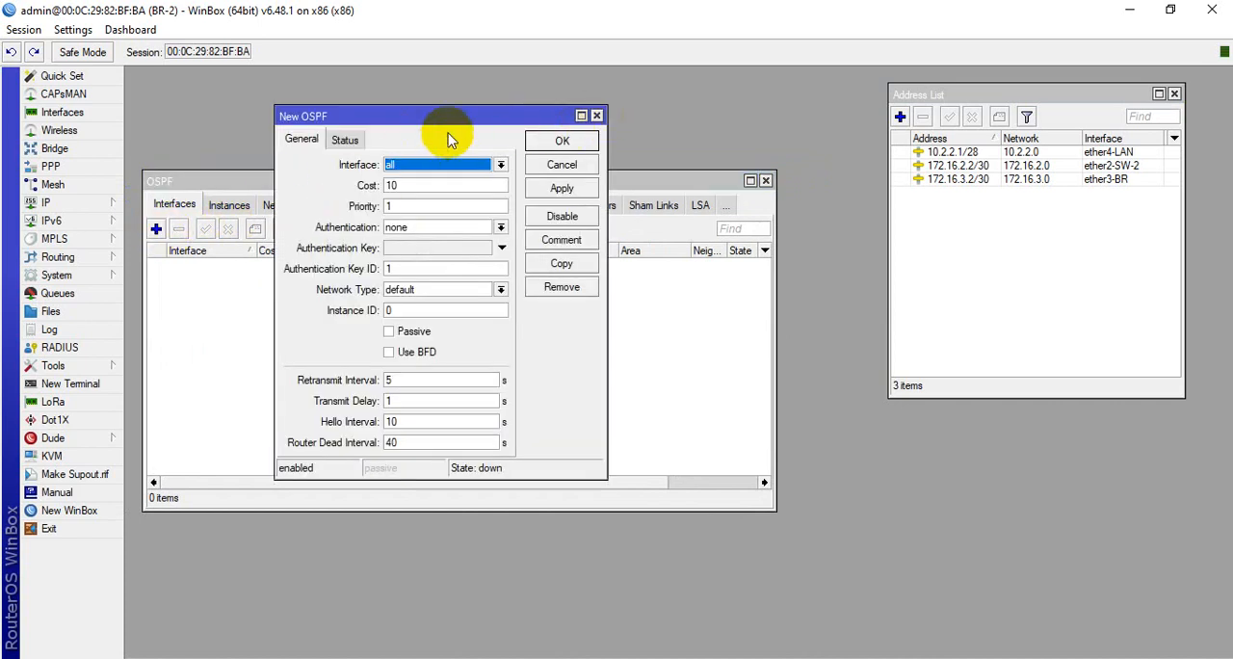
click(471, 164)
click(431, 203)
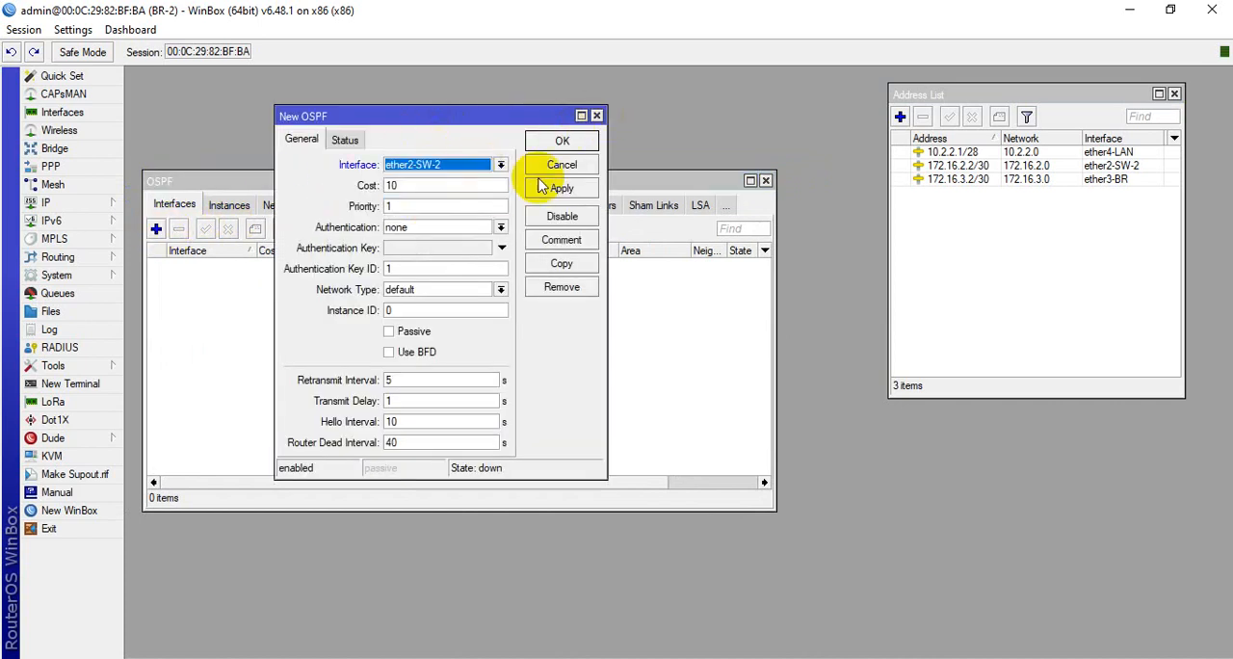
click(561, 188)
click(561, 141)
Add ether3-BR as an OSPF interface on BR-2 with the default settings
click(156, 229)
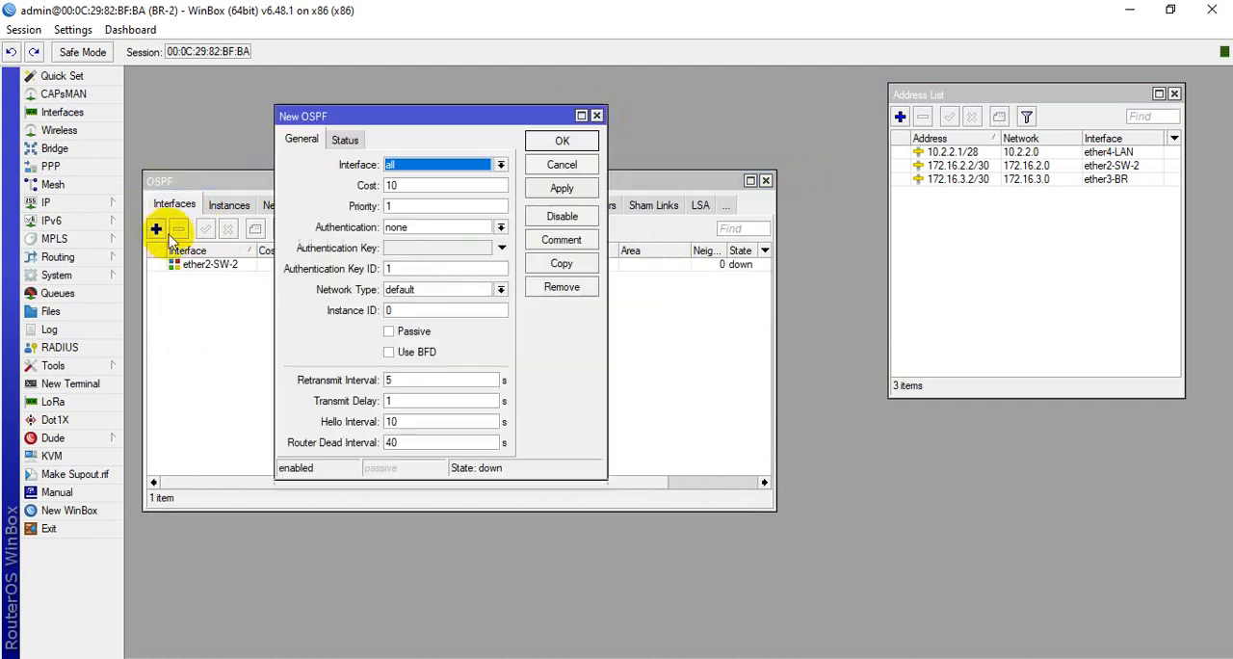
click(465, 166)
click(443, 211)
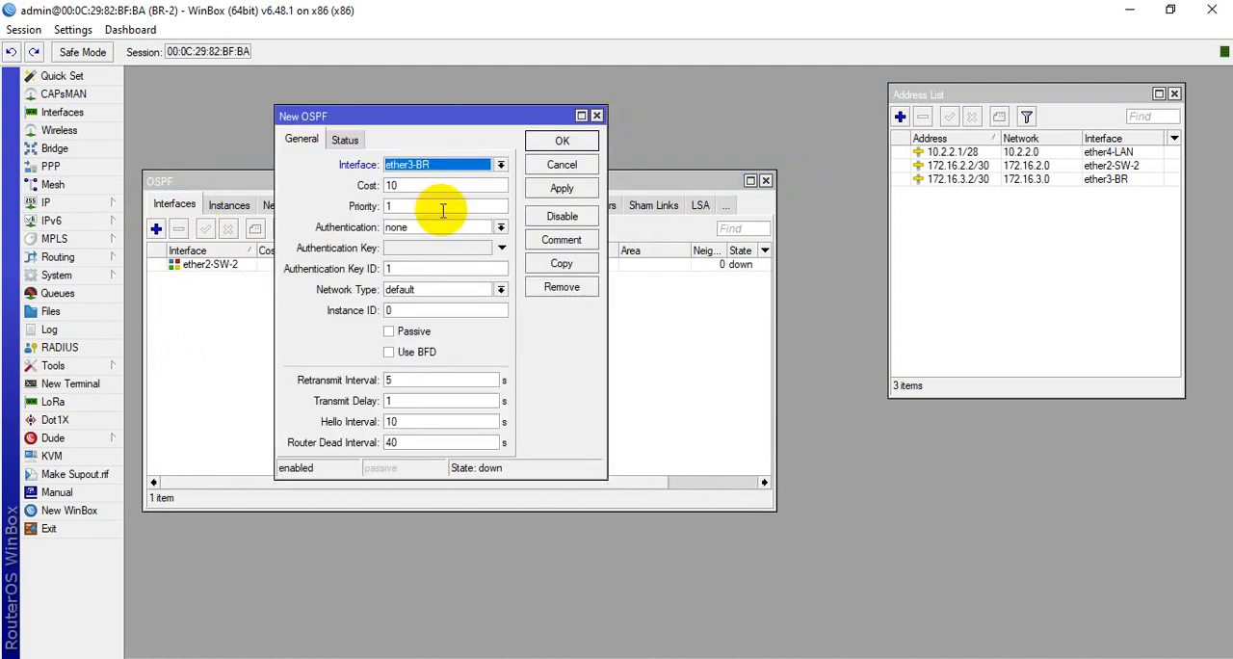
click(562, 188)
click(561, 140)
Add ether4-LAN as an OSPF interface on BR-2 with the default settings
click(156, 230)
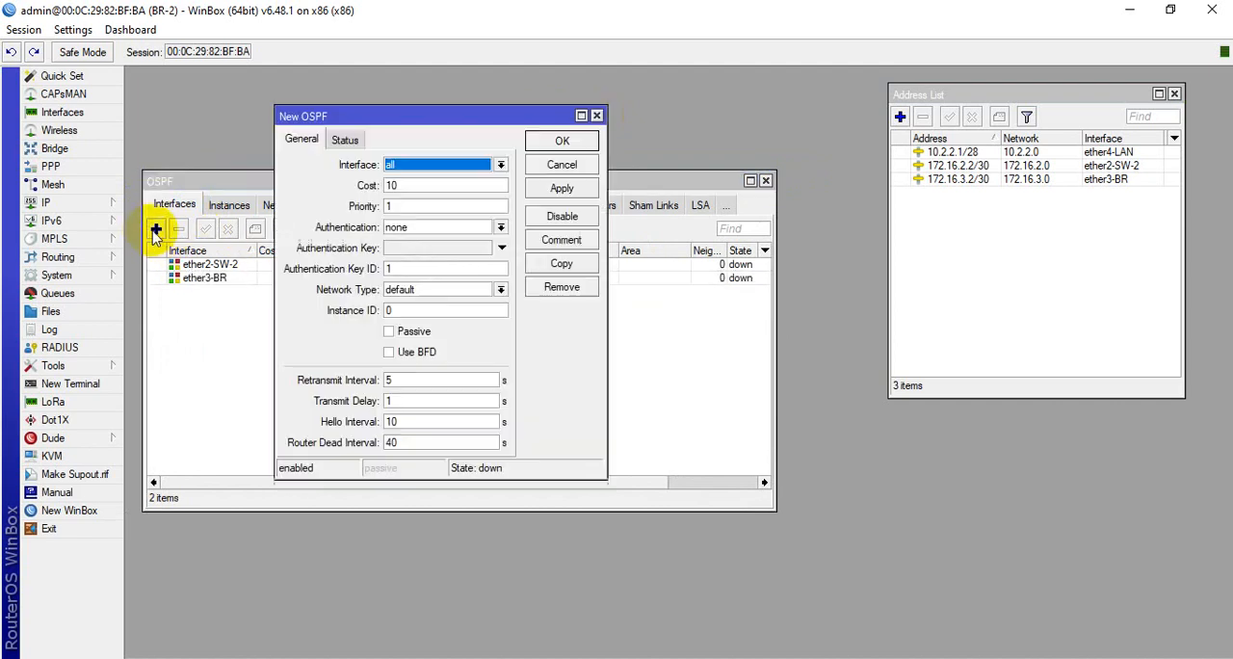
click(449, 166)
click(452, 216)
click(562, 188)
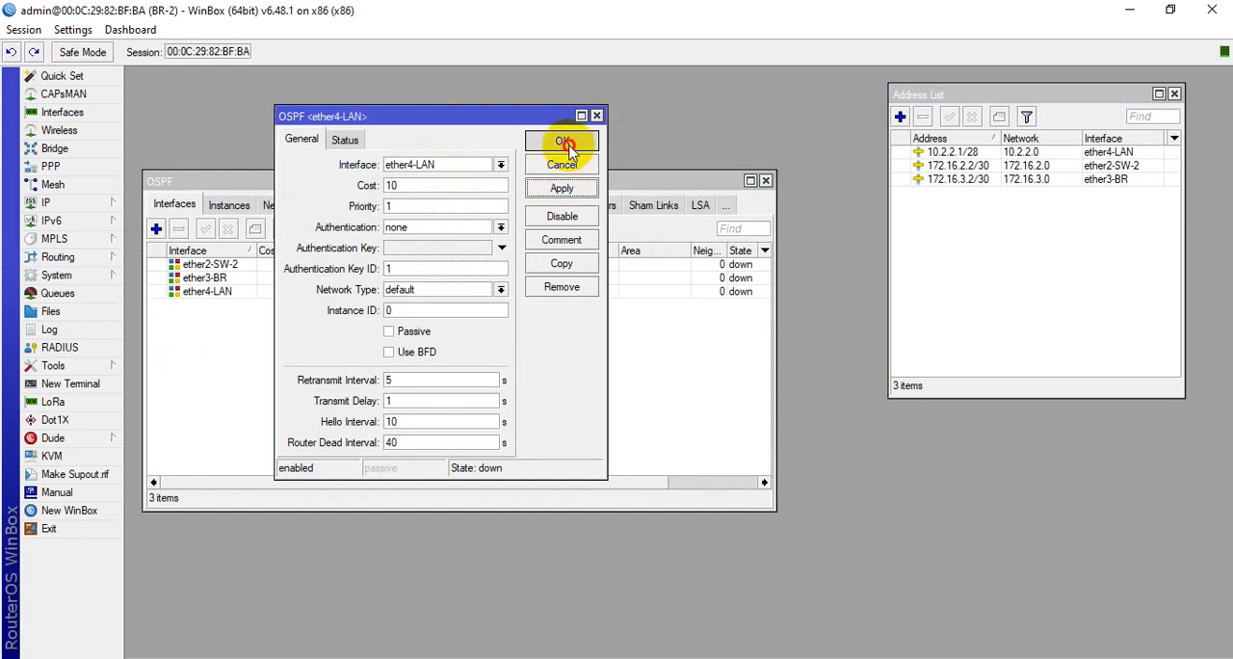
click(565, 143)
Add the OSPF network 10.2.2.0/28 in the backbone area on BR-2
click(292, 196)
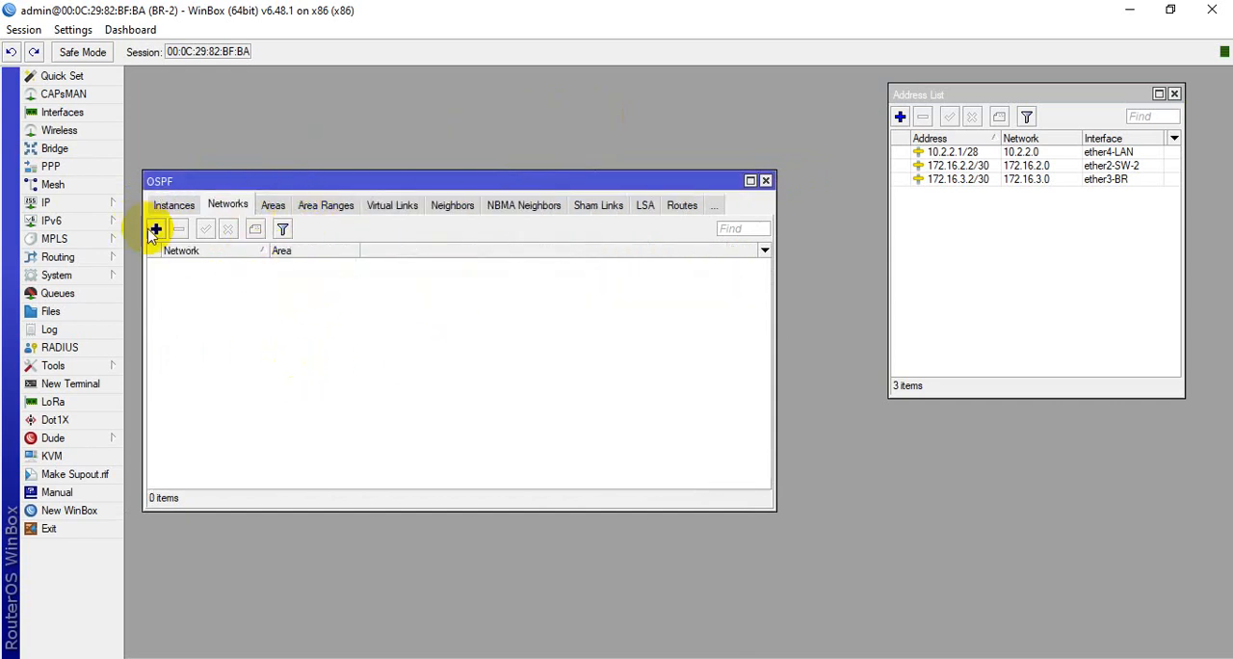
click(156, 229)
drag(422, 285, 409, 258)
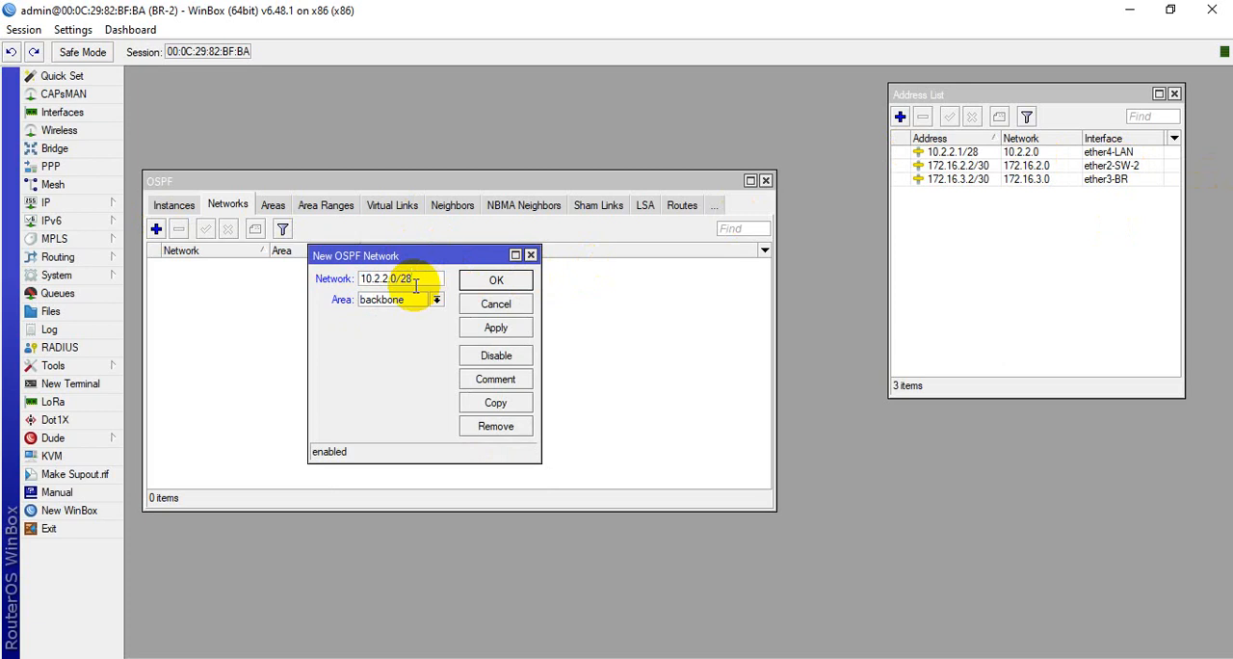
click(494, 328)
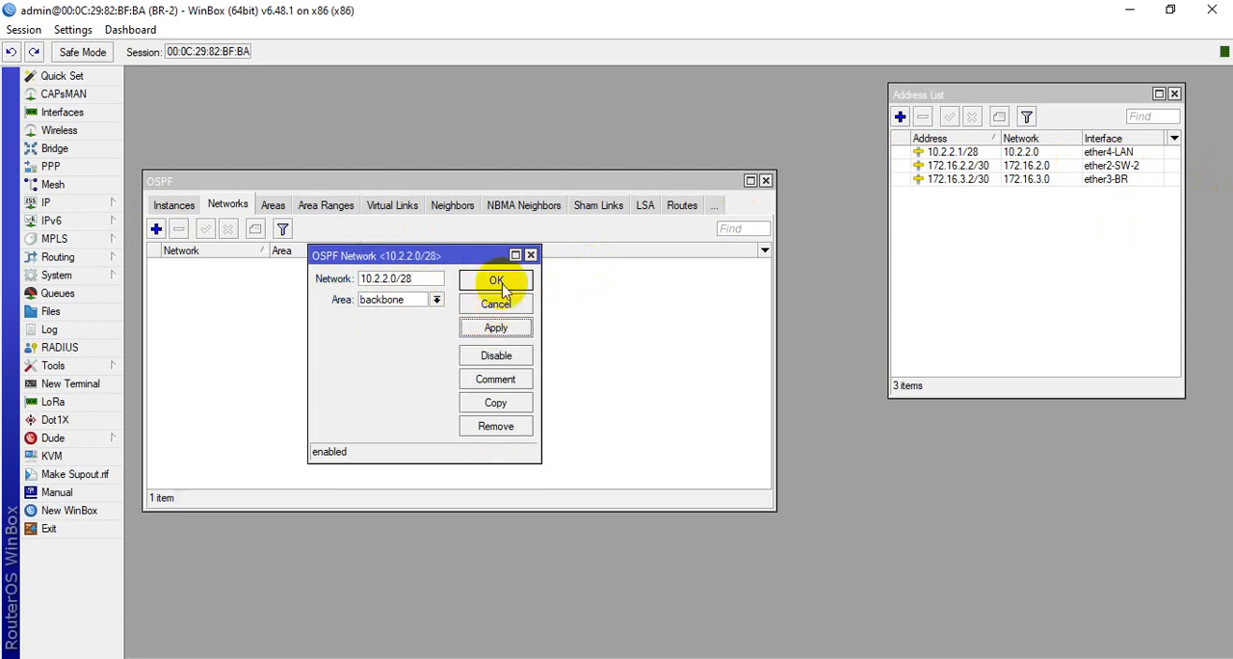
Add the OSPF network 172.16.2.0/30 in the backbone area on BR-2
click(156, 229)
text(172.16.2)
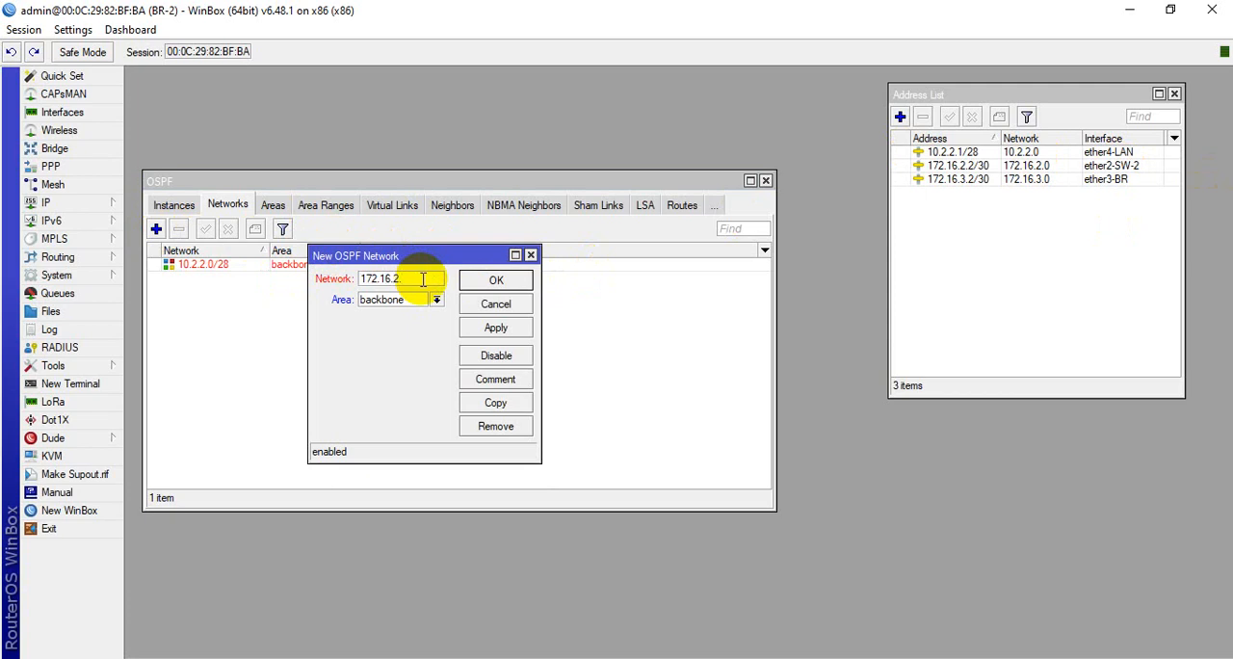
text(.0/28)
key(BackSpace)
click(496, 328)
click(495, 280)
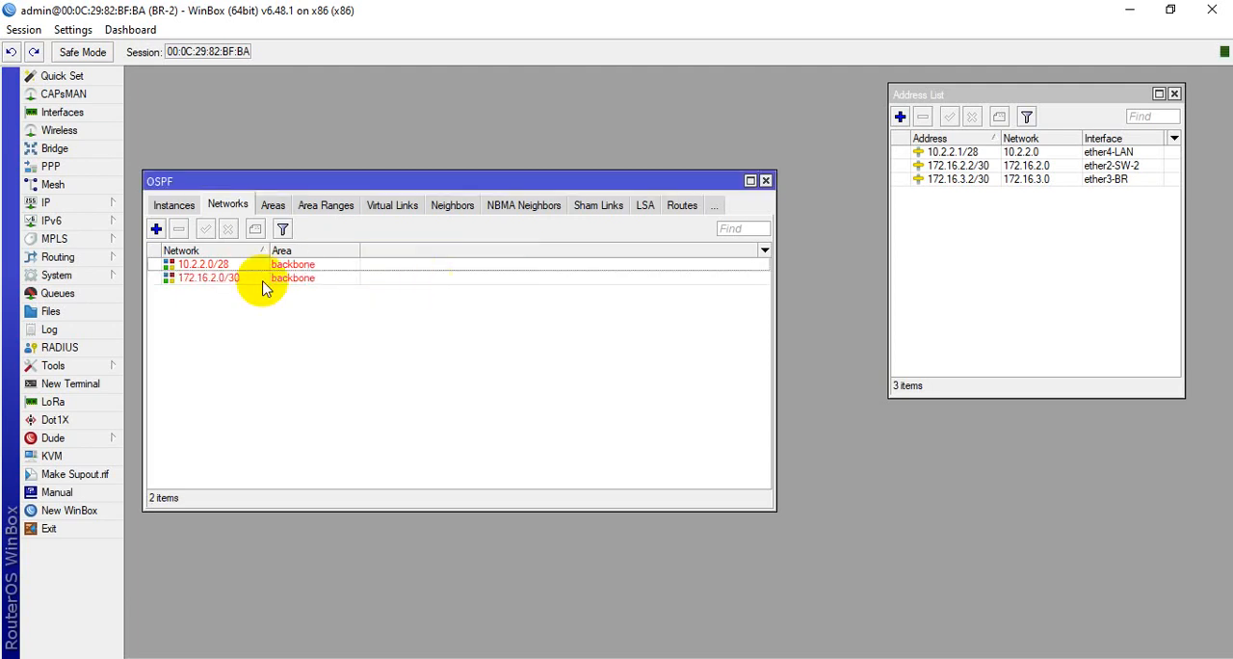
Add the OSPF network 172.16.3.0/30 in the backbone area on BR-2
click(156, 229)
text(172)
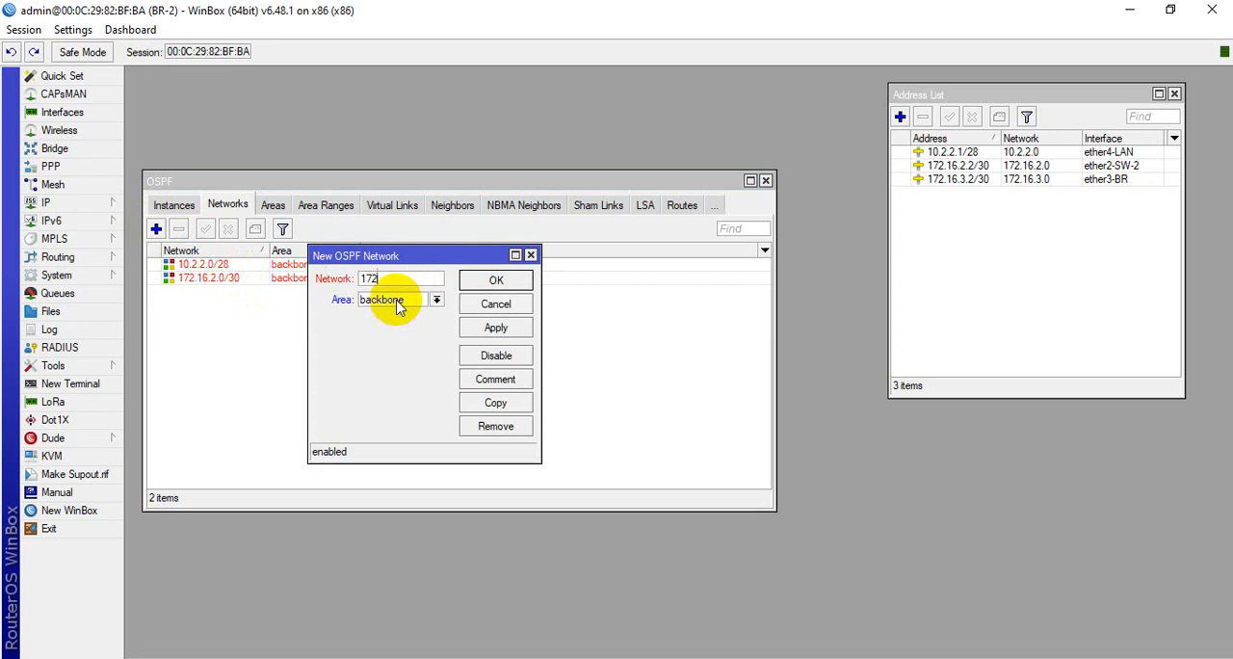
text(.16.3.0/30)
click(495, 328)
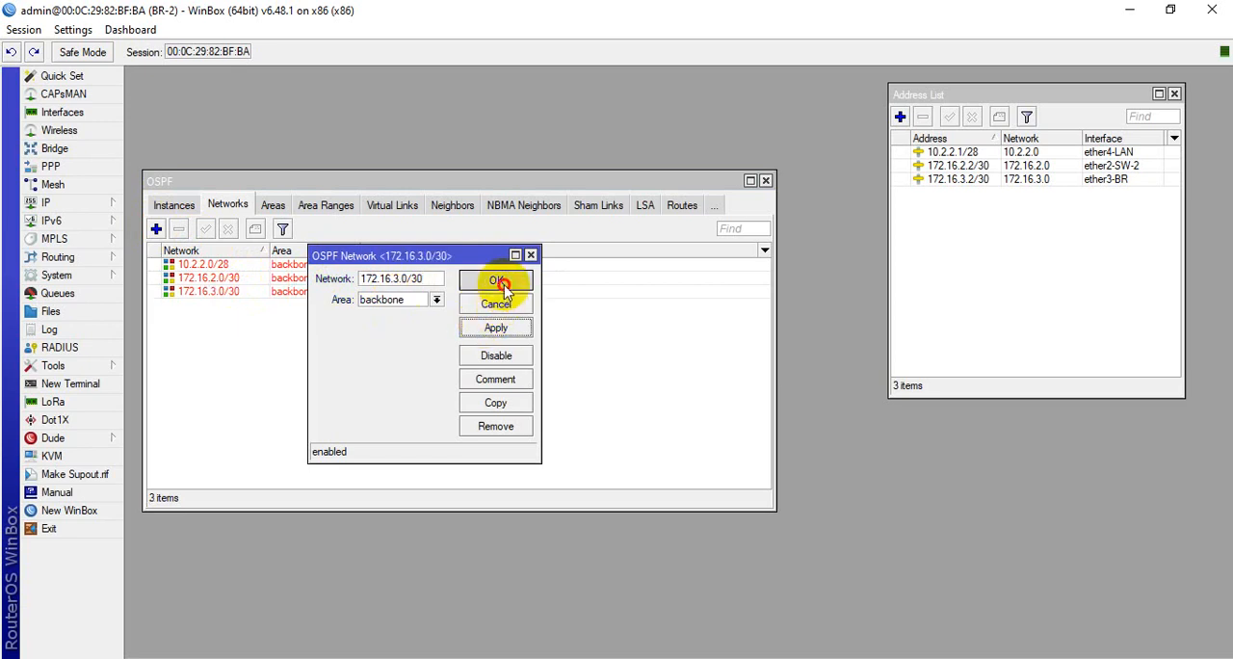
click(496, 280)
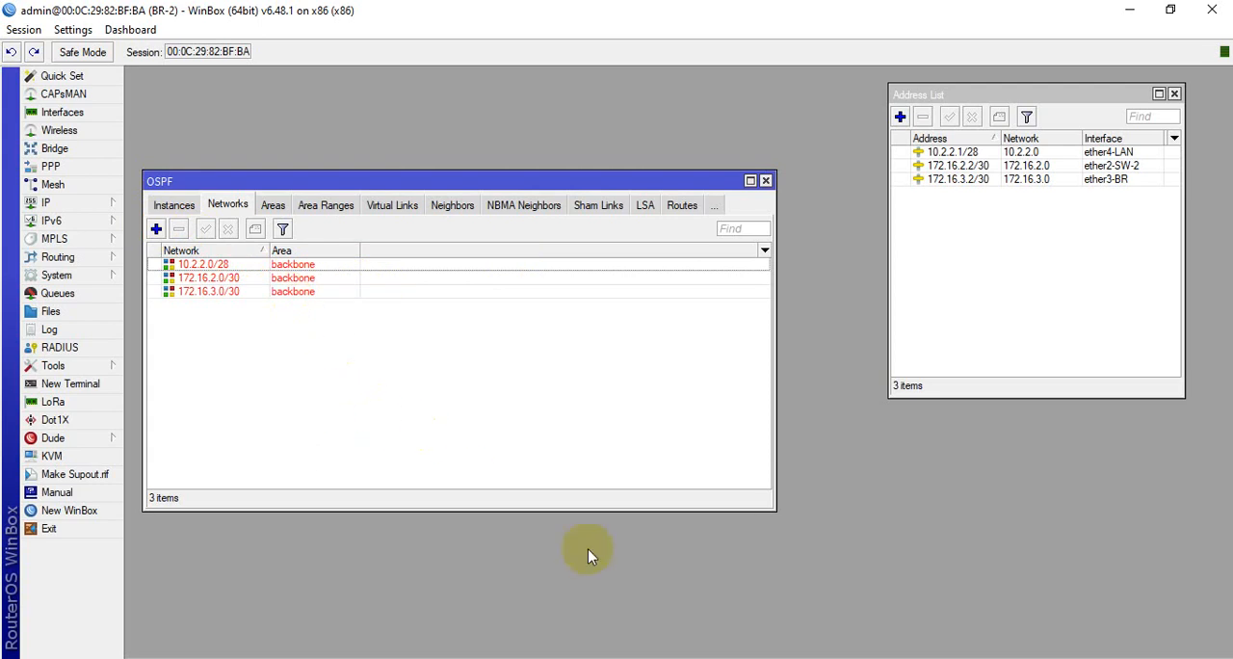
Open a terminal on BR-2 and ping google.com to test name resolution and internet access
click(774, 658)
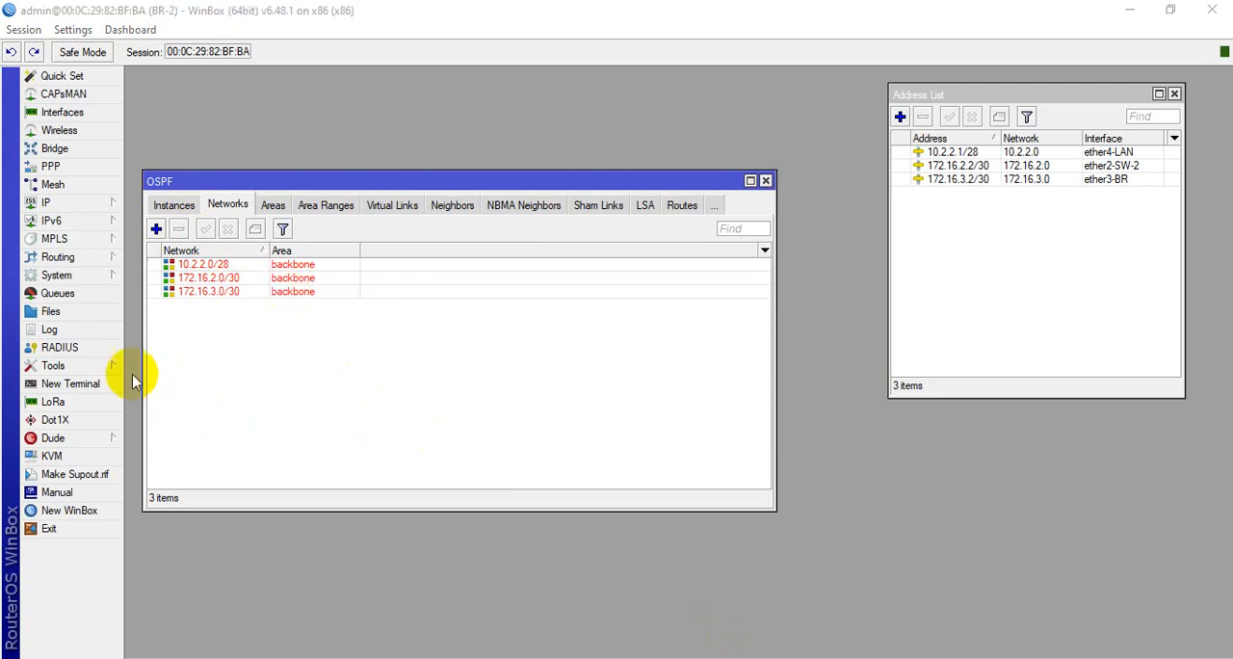
click(90, 390)
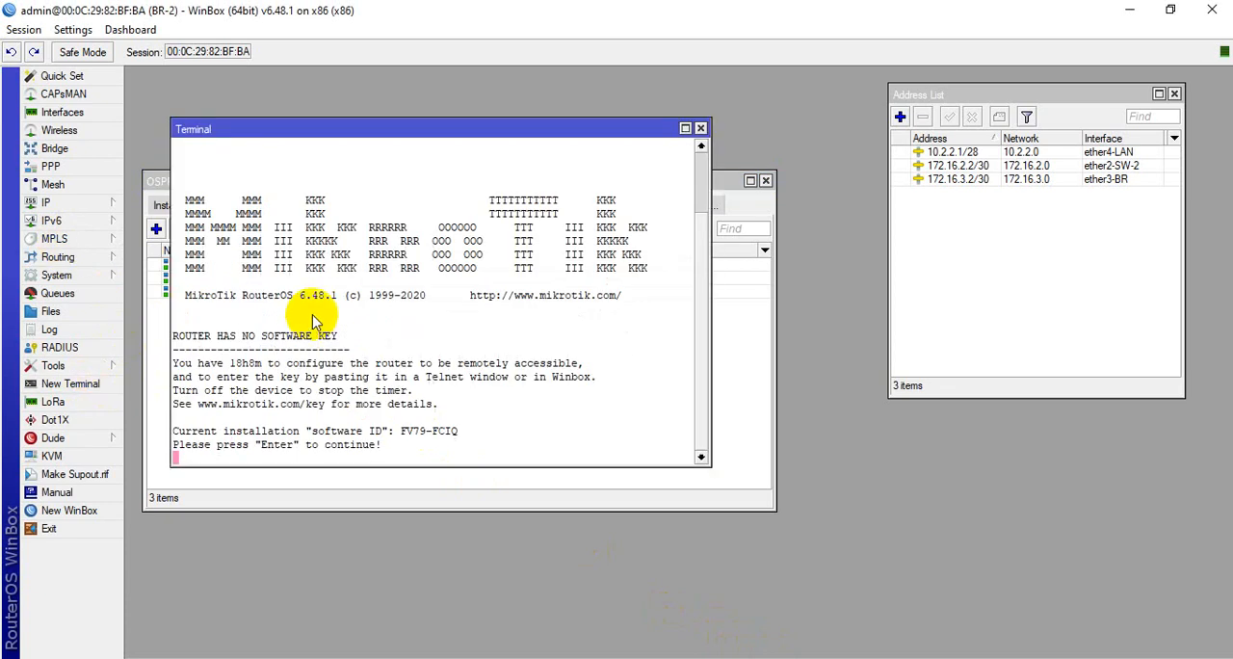
drag(371, 129, 421, 132)
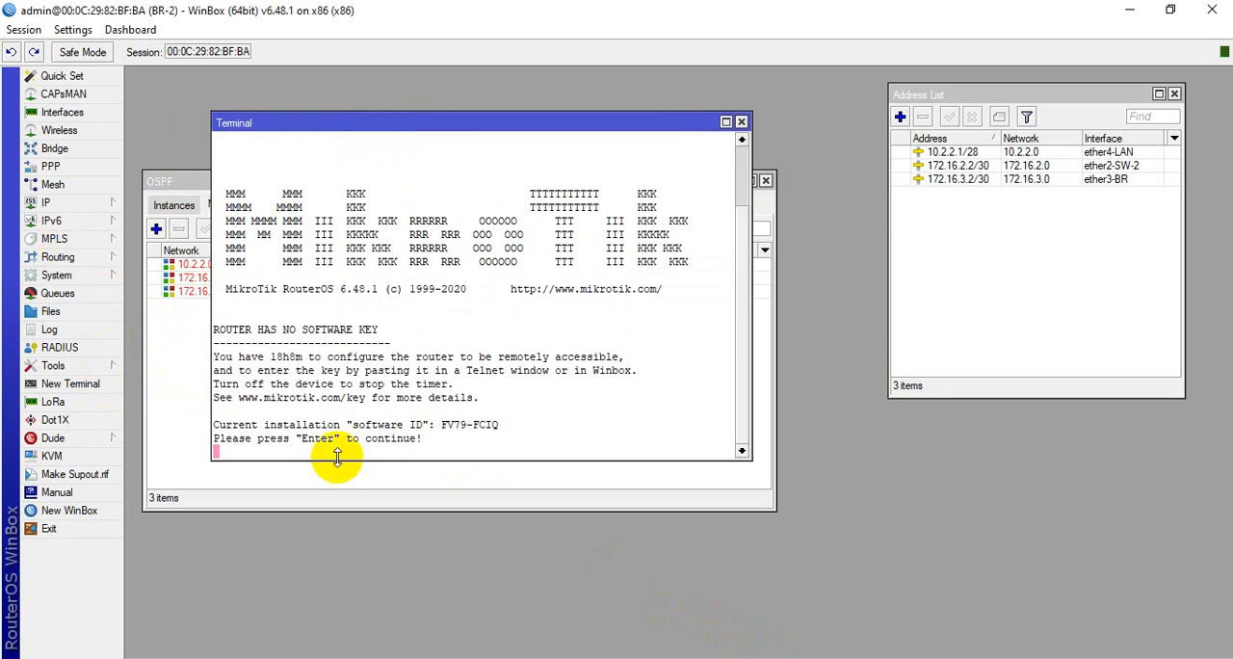
key(Return)
key(Return)
key(Return)
key(Return)
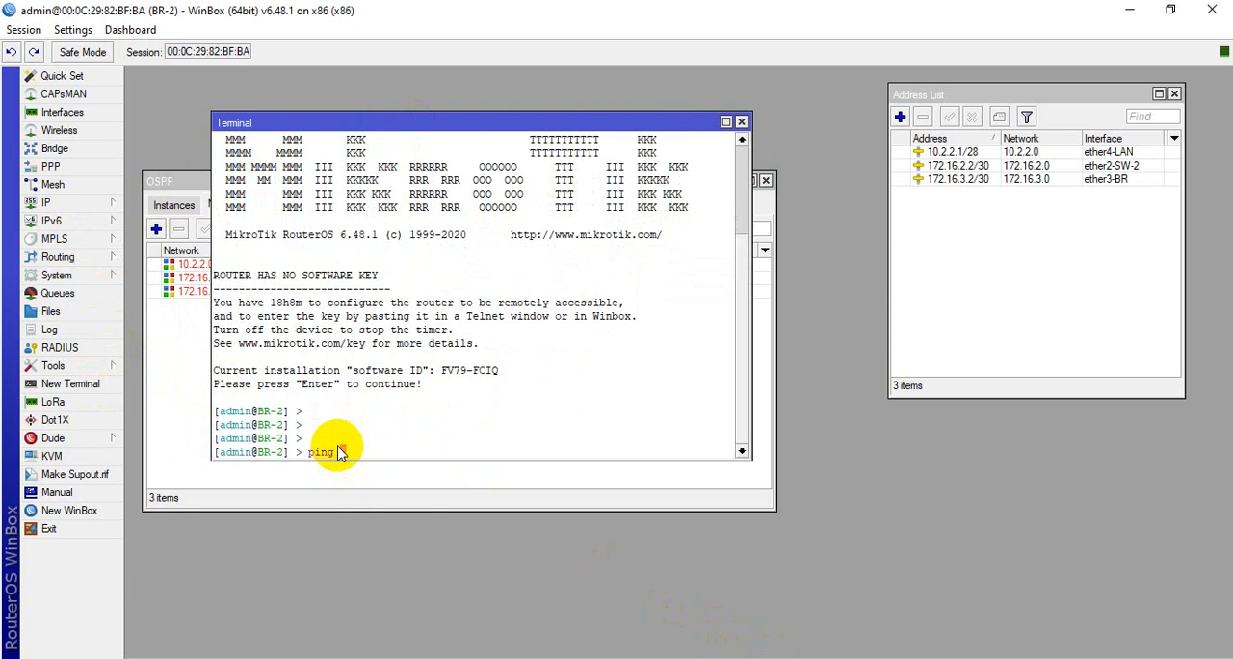
text(ping google.com)
key(Return)
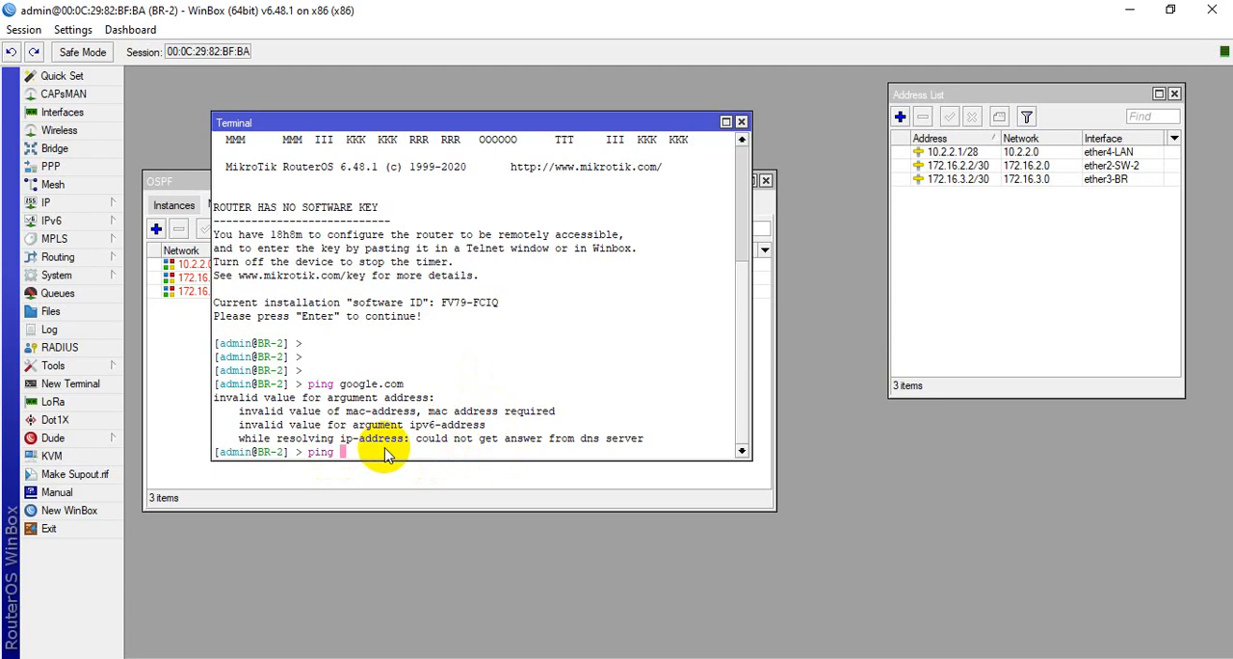
Ping 8.8.8.8 from BR-2's terminal, stopping the ping after a few replies
text(ping 8.8.8.8)
key(Return)
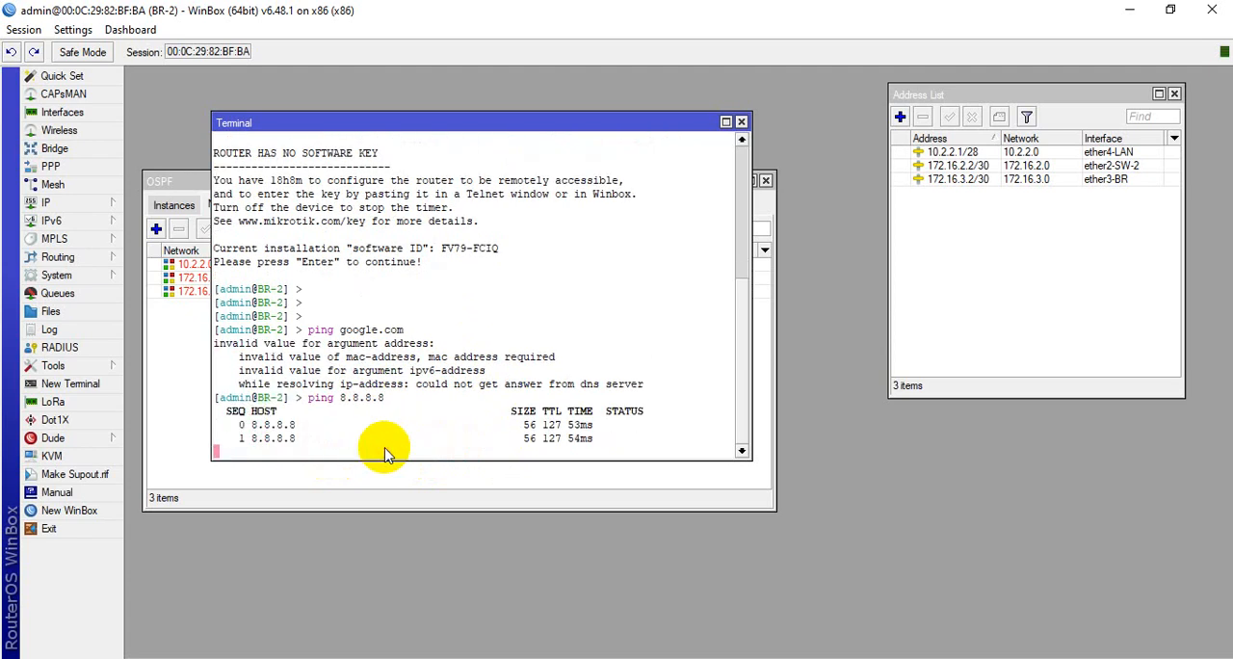
key(ctrl+c)
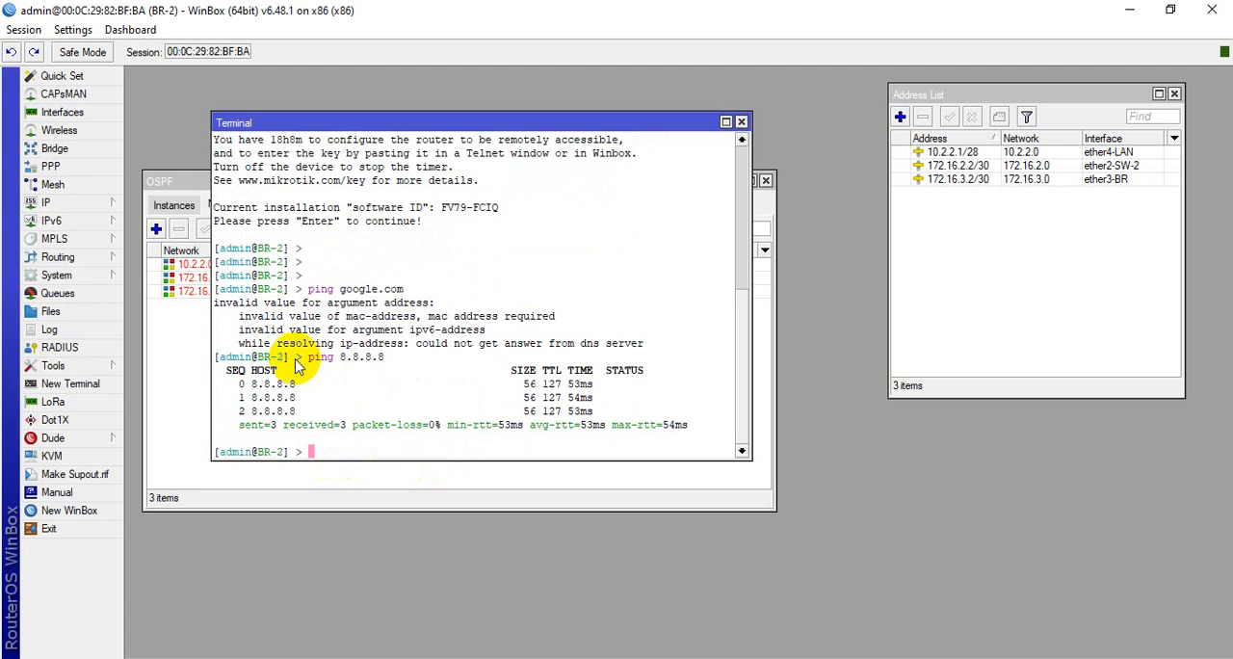
Set BR-2's DNS server to 8.8.8.8 and save the DNS settings
click(97, 210)
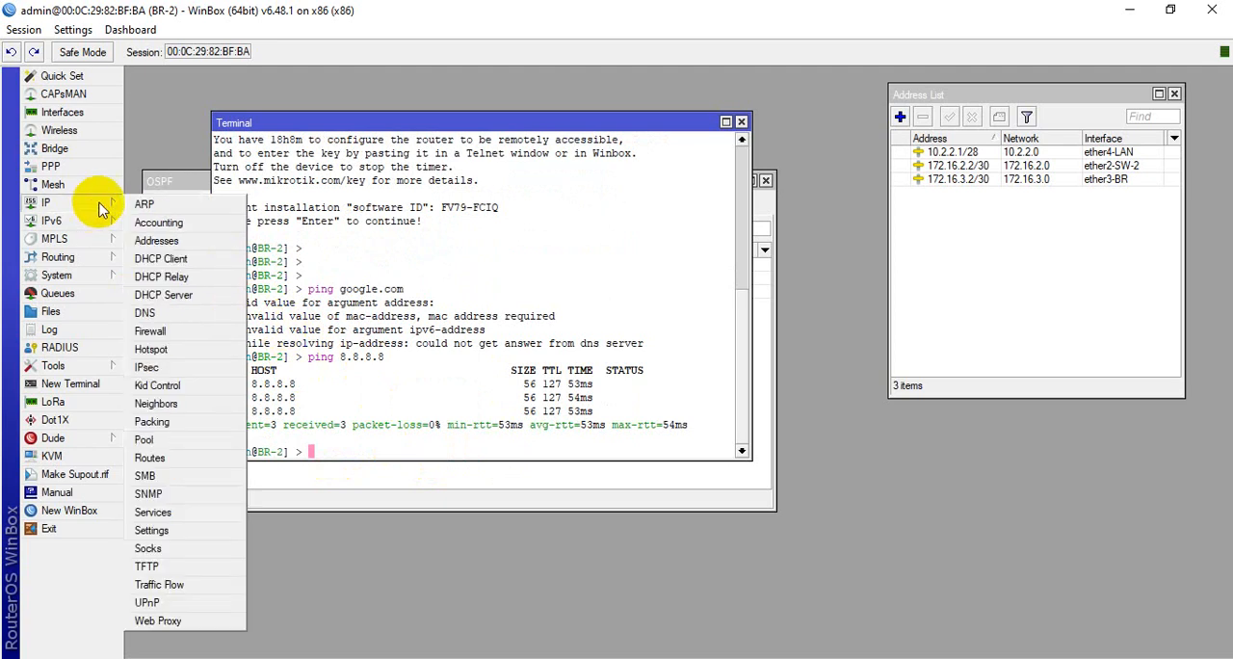
click(145, 313)
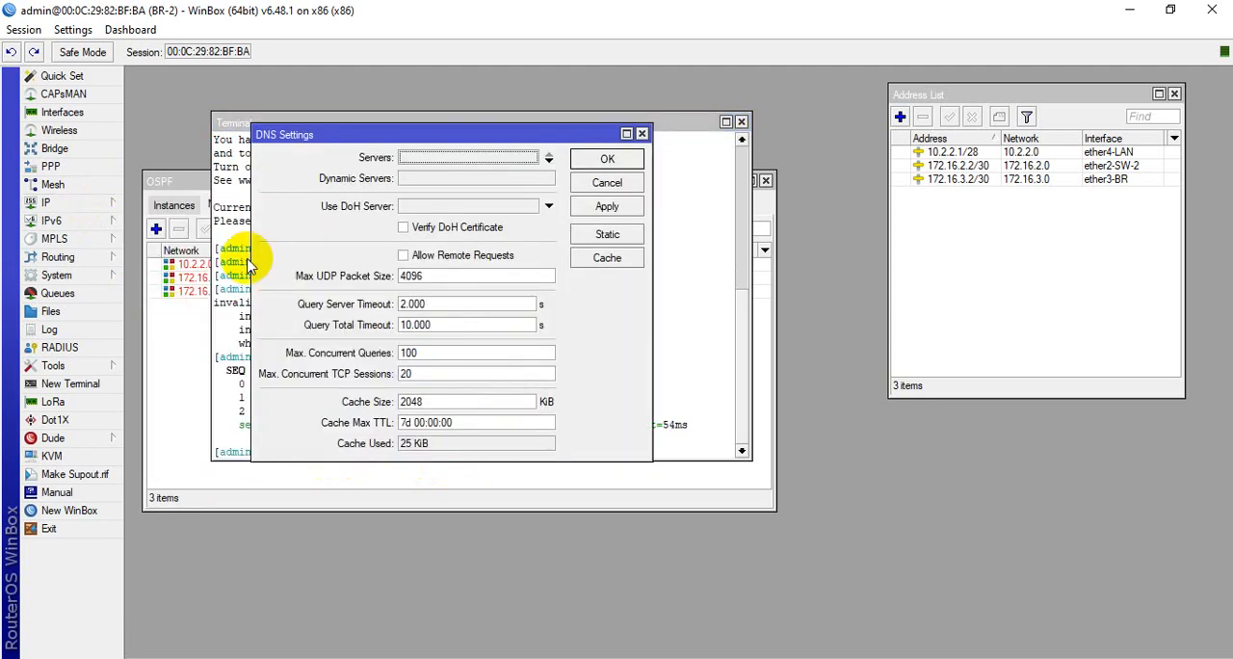
double_click(432, 161)
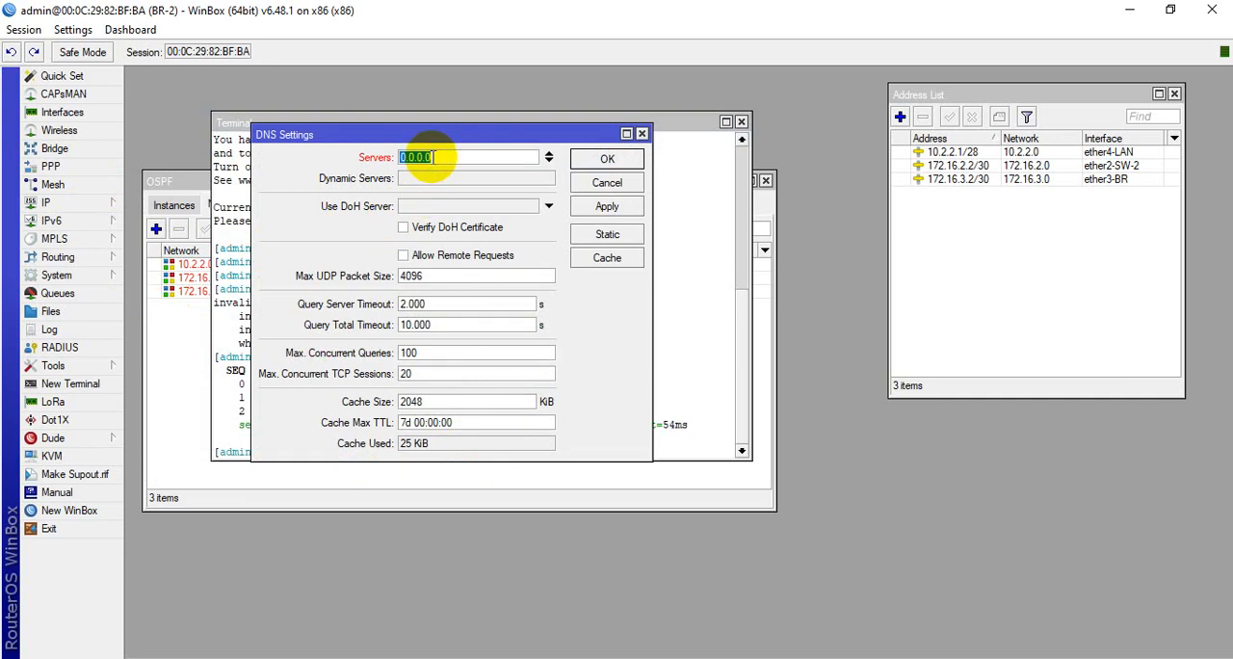
text(8.8.8.8)
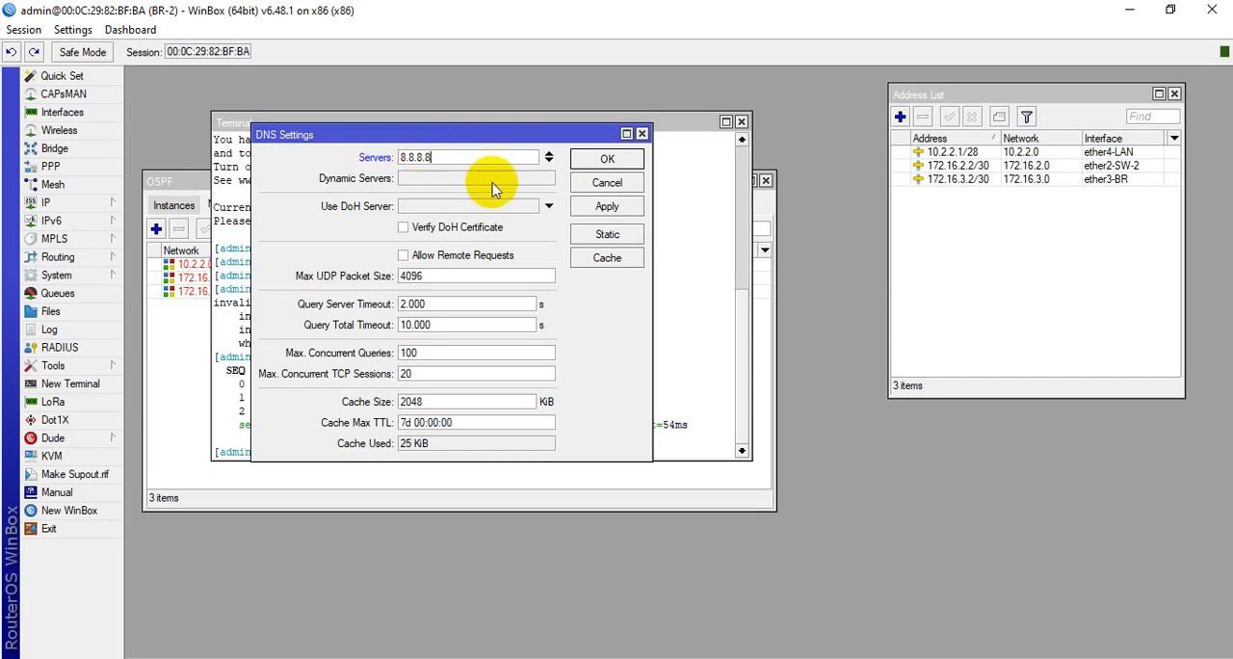
click(611, 159)
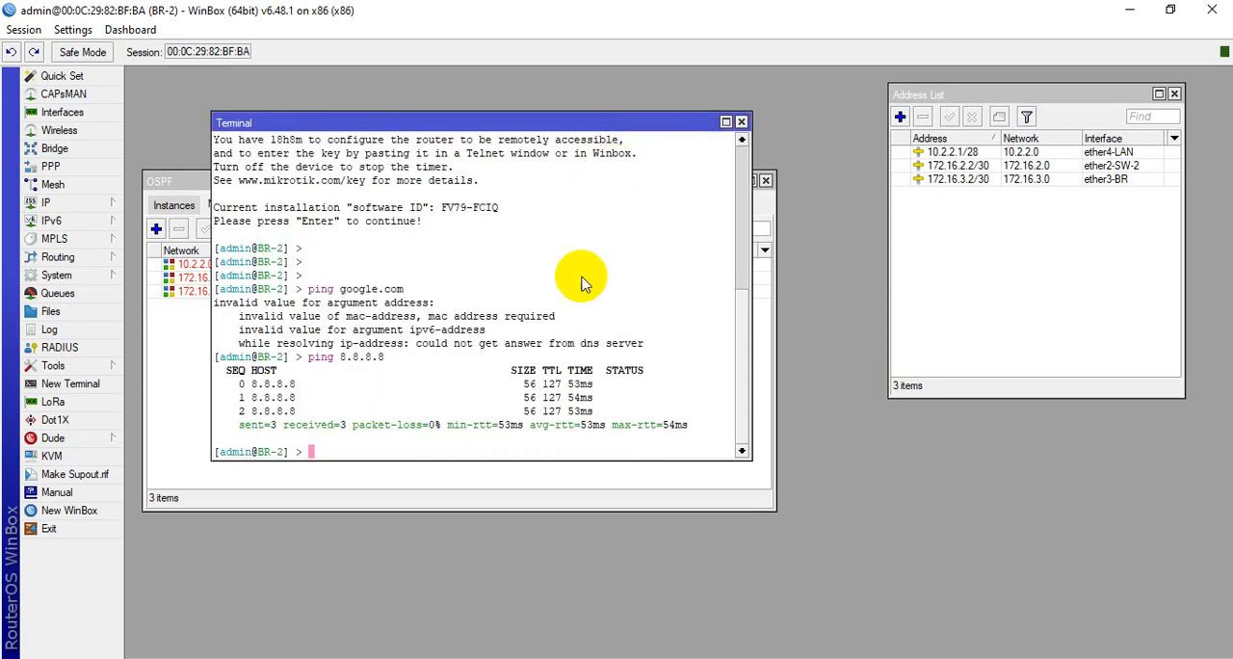
Ping google.com from BR-2's terminal to test name resolution, stopping after a few replies
click(363, 442)
text(ping google.com)
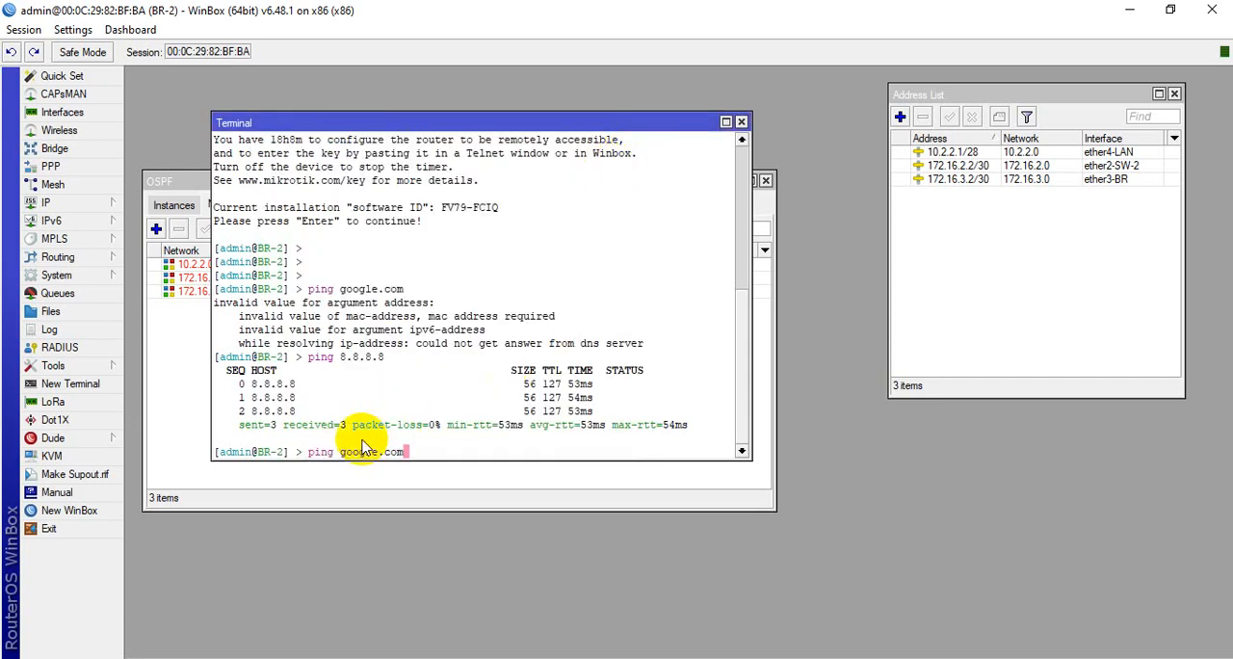
key(Return)
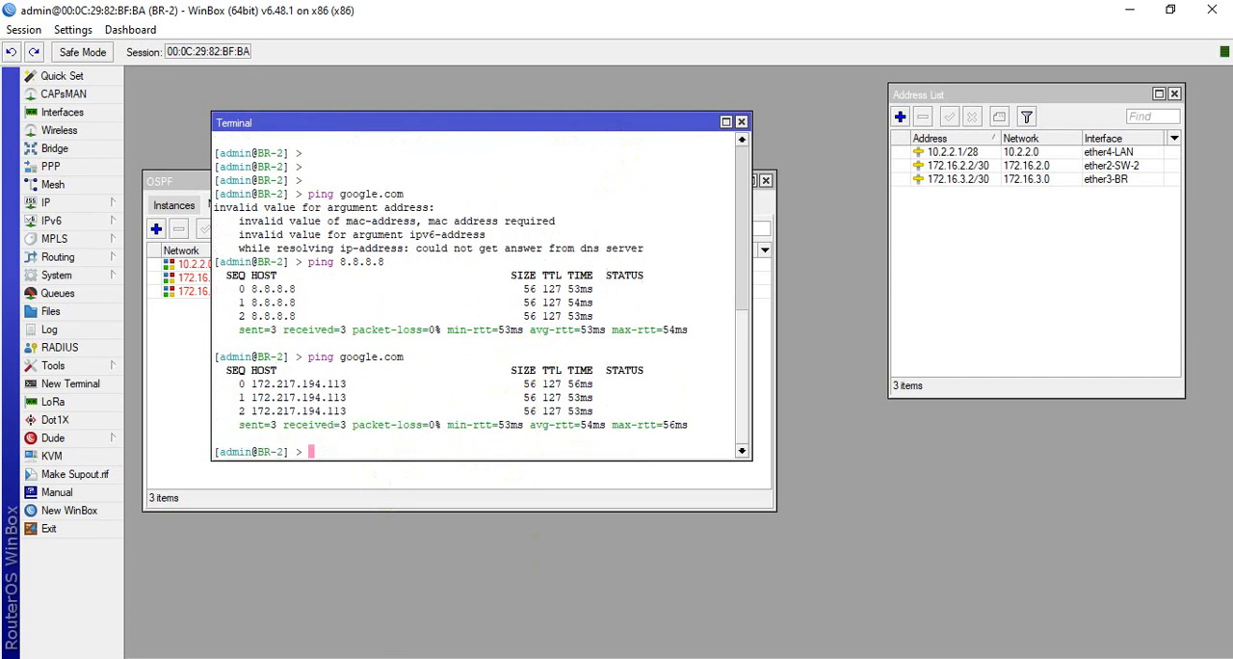
Switch to the BR-1 router session and set its DNS server to 8.8.8.8, saving the settings
mouse_move(510, 620)
click(550, 592)
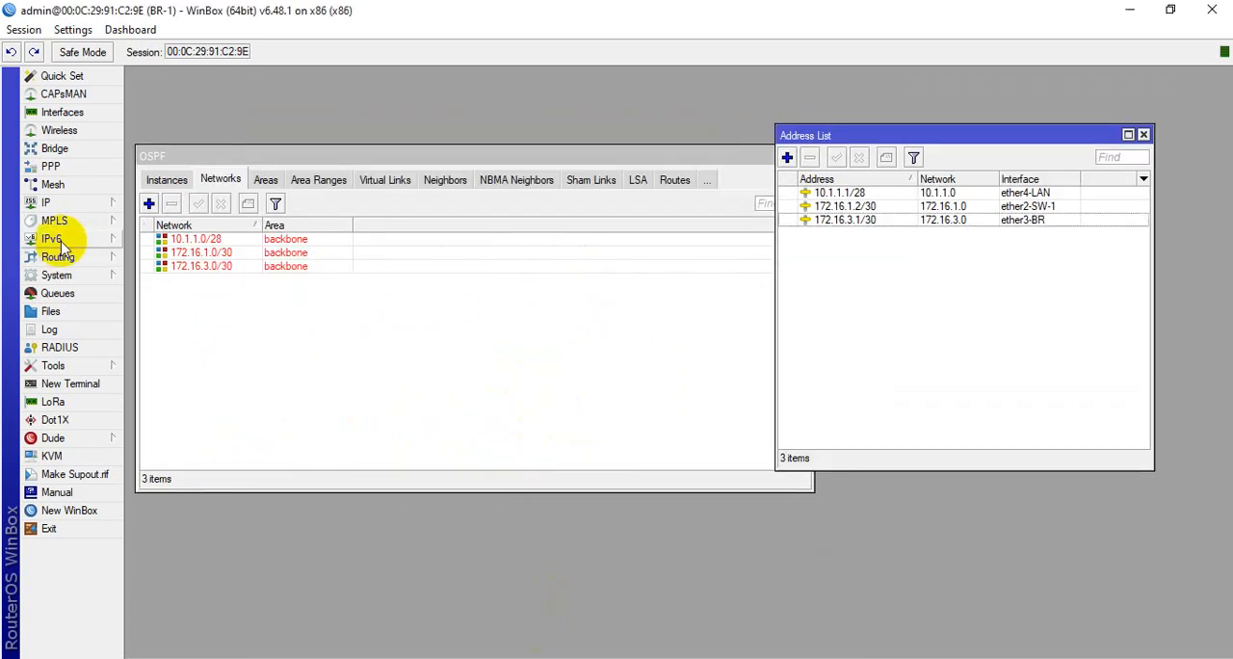
click(79, 203)
click(175, 310)
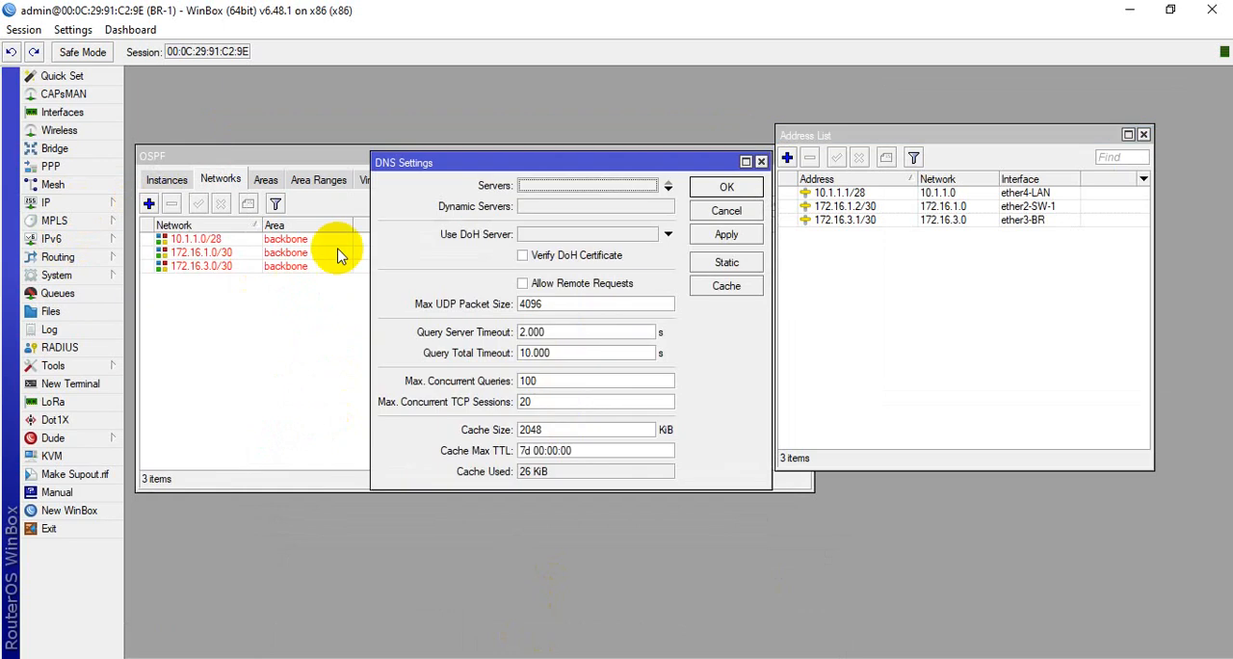
click(543, 185)
text(8.)
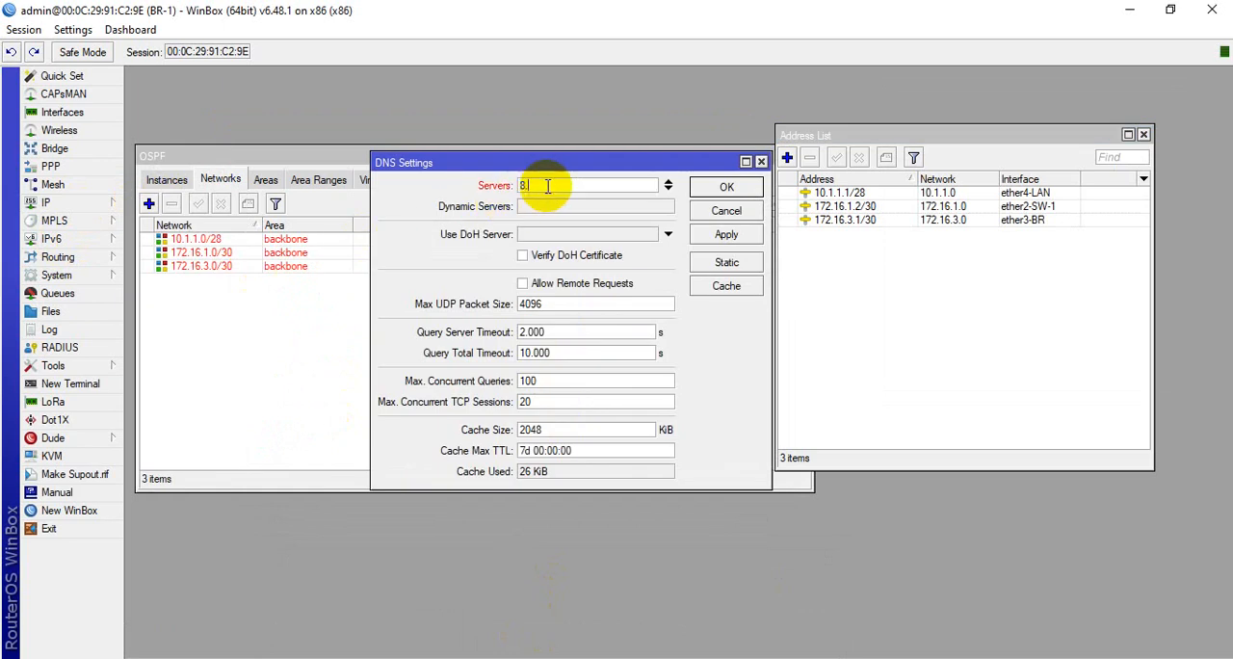
text(8.8.8)
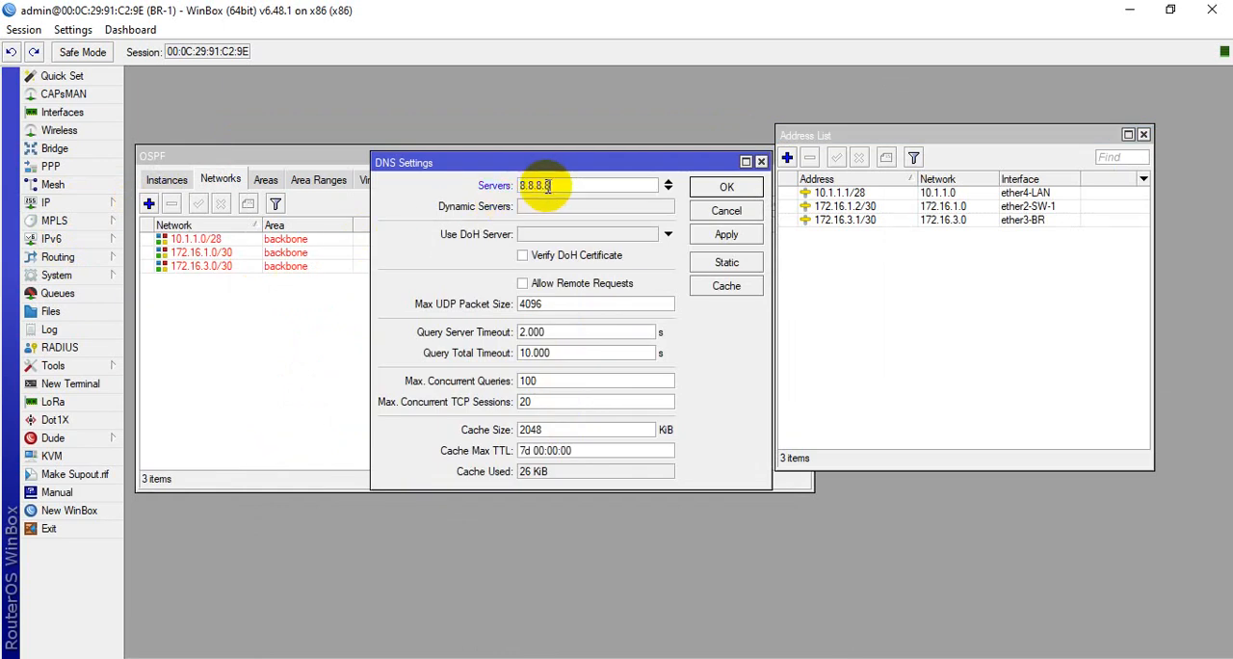
click(738, 234)
click(729, 187)
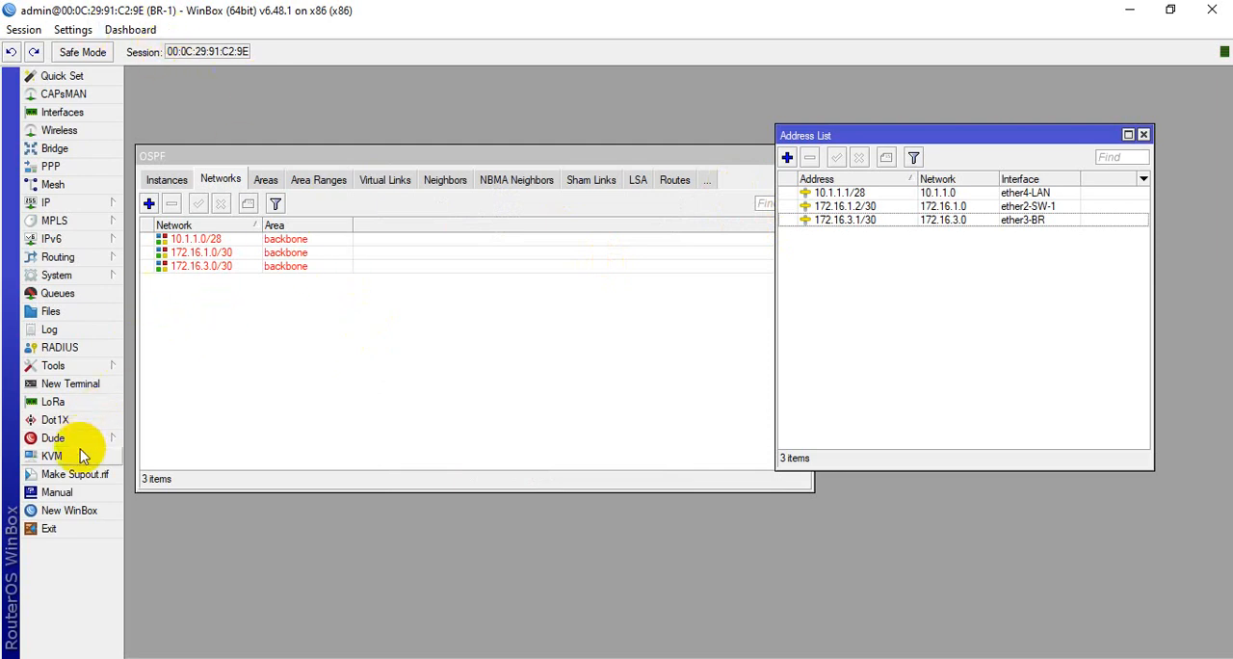
Open a terminal on BR-1 and ping 172.16.1.1, stopping after a few replies
click(77, 384)
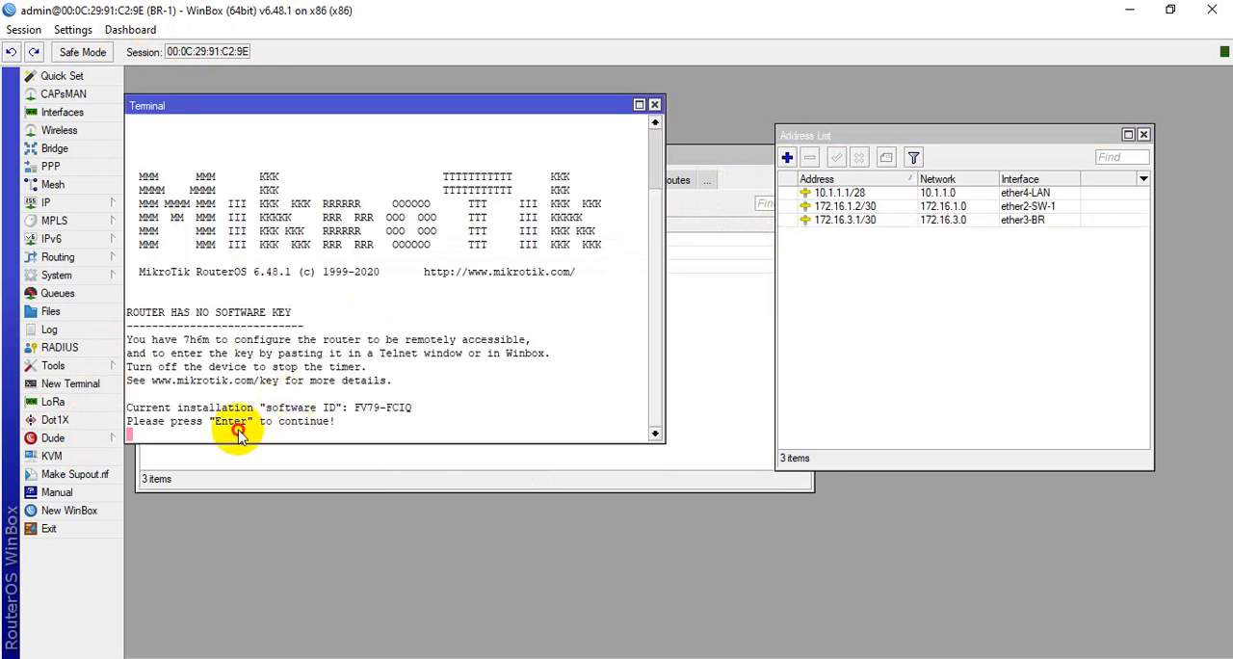
key(Return)
key(Return)
key(Return)
key(Return)
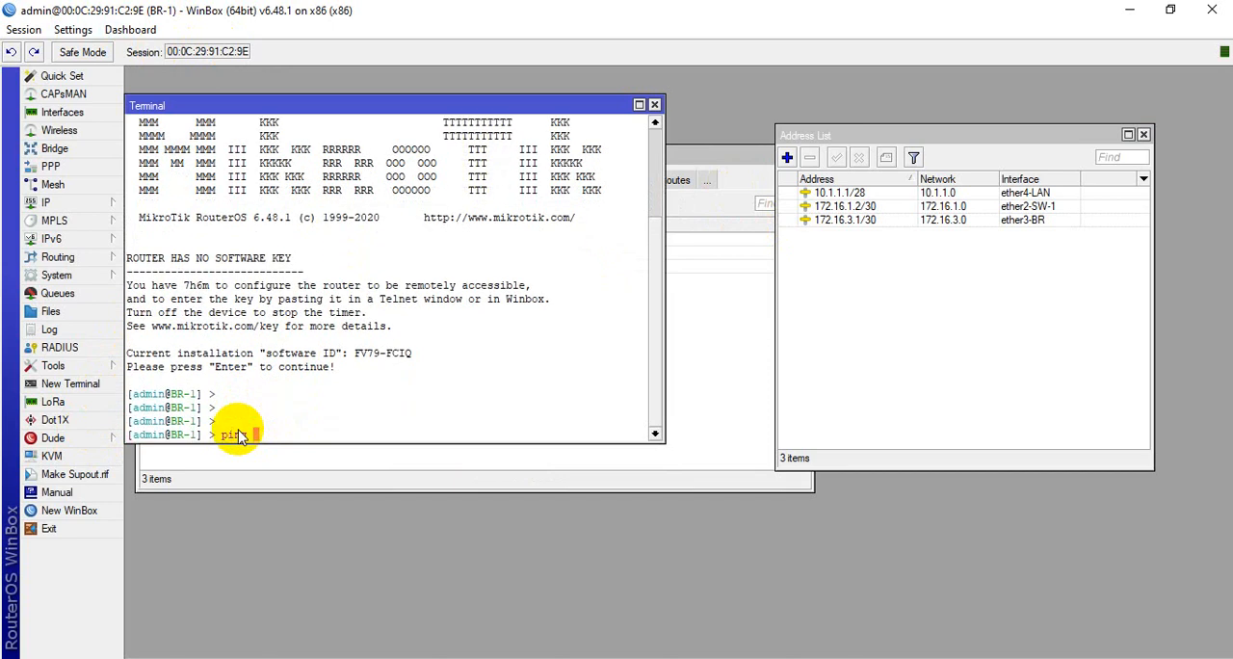
text(ping 172.)
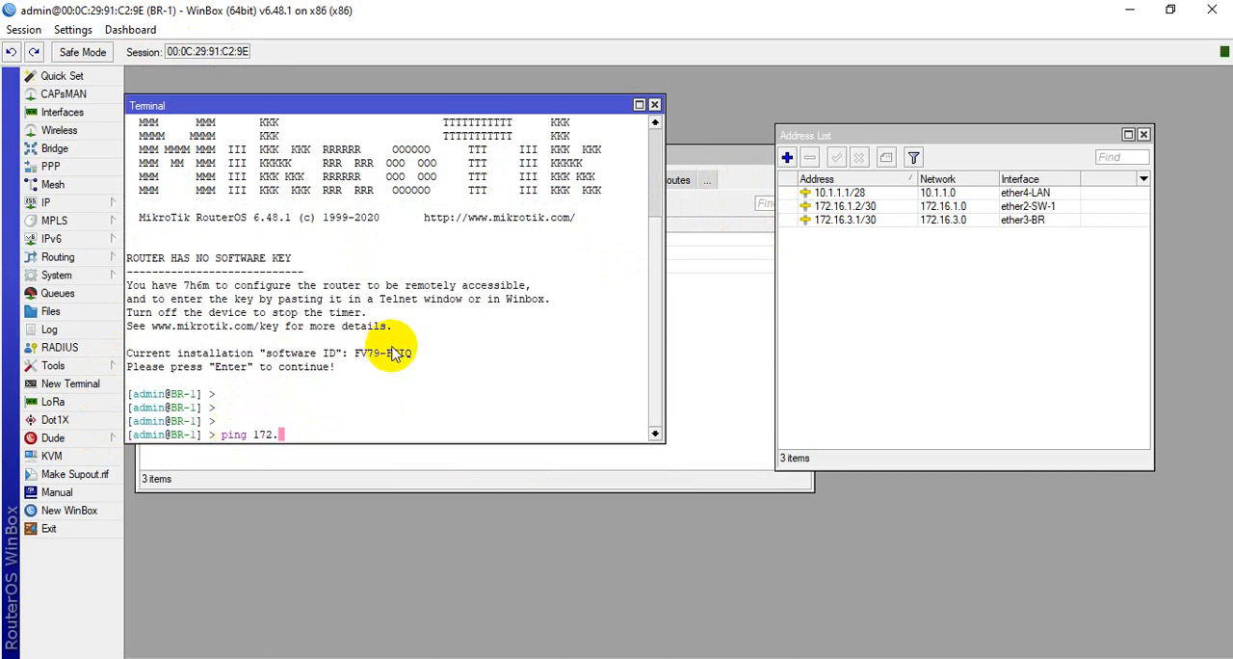
text(16.1.1)
key(Return)
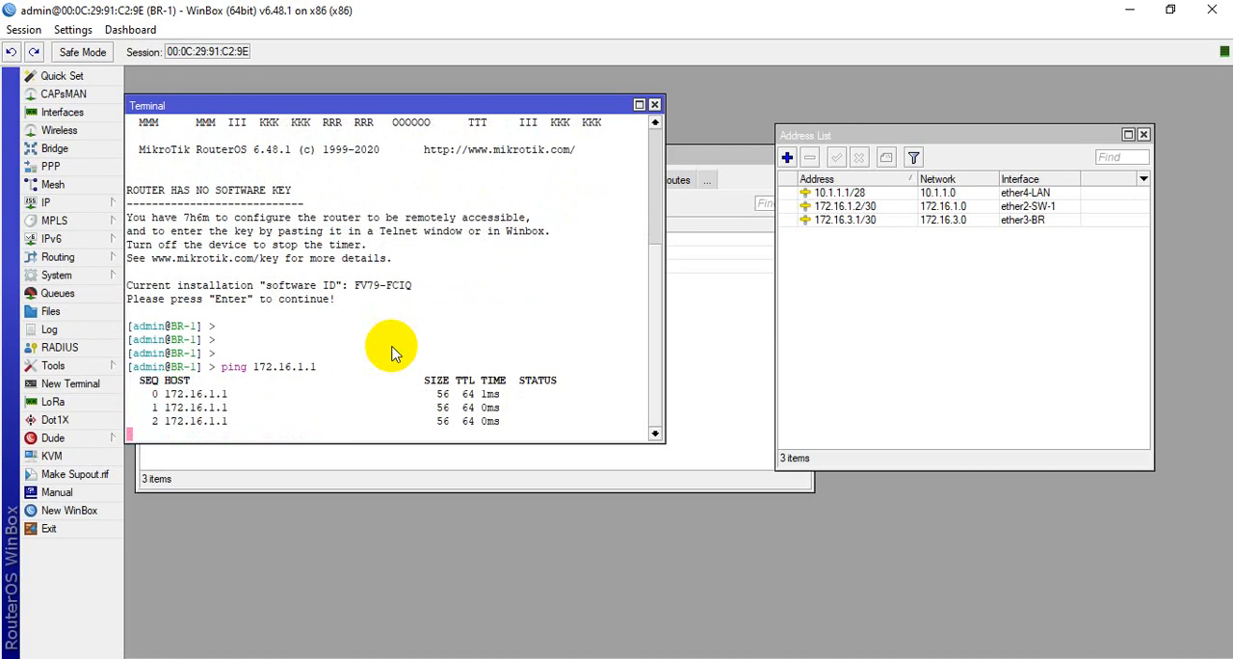
key(ctrl+c)
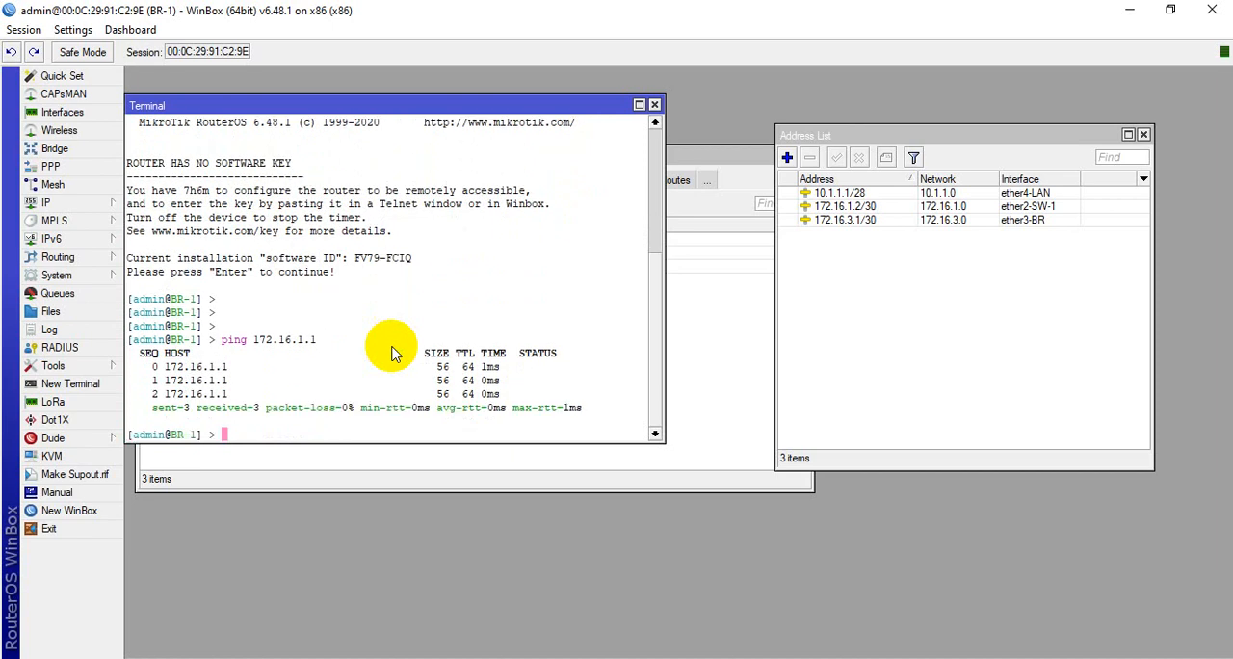
Ping 172.16.3.2 from BR-1's terminal to test the link to the other branch router
key(Up)
key(BackSpace)
key(BackSpace)
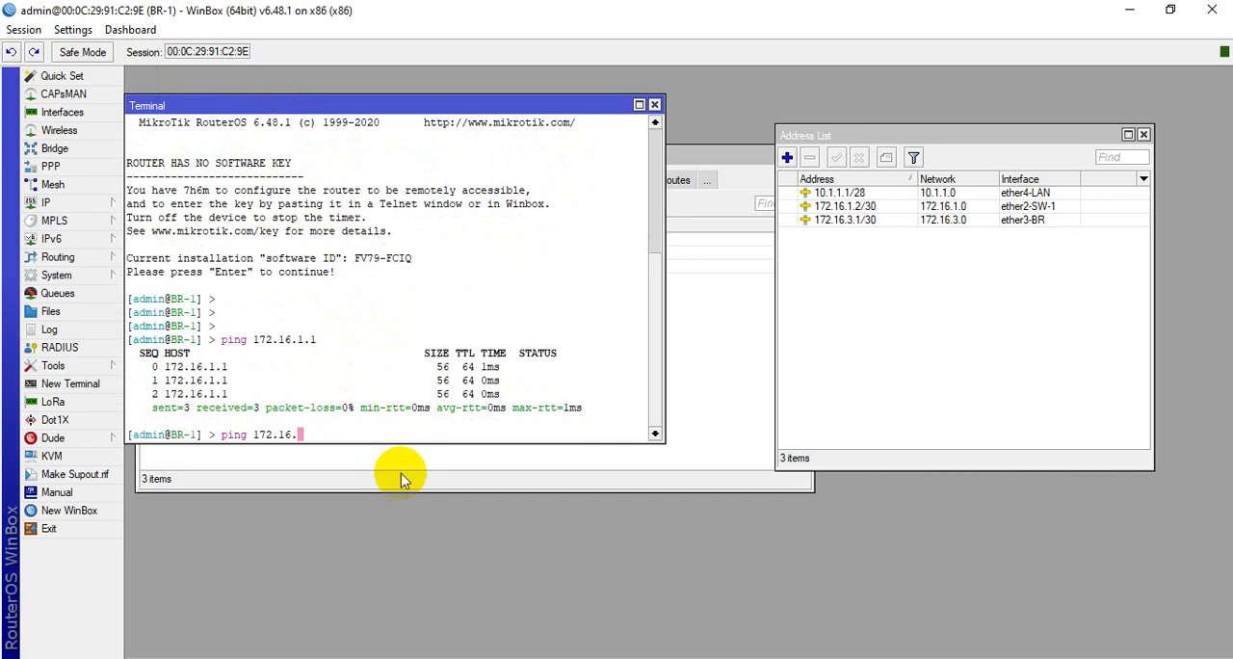
text(3.2)
key(Return)
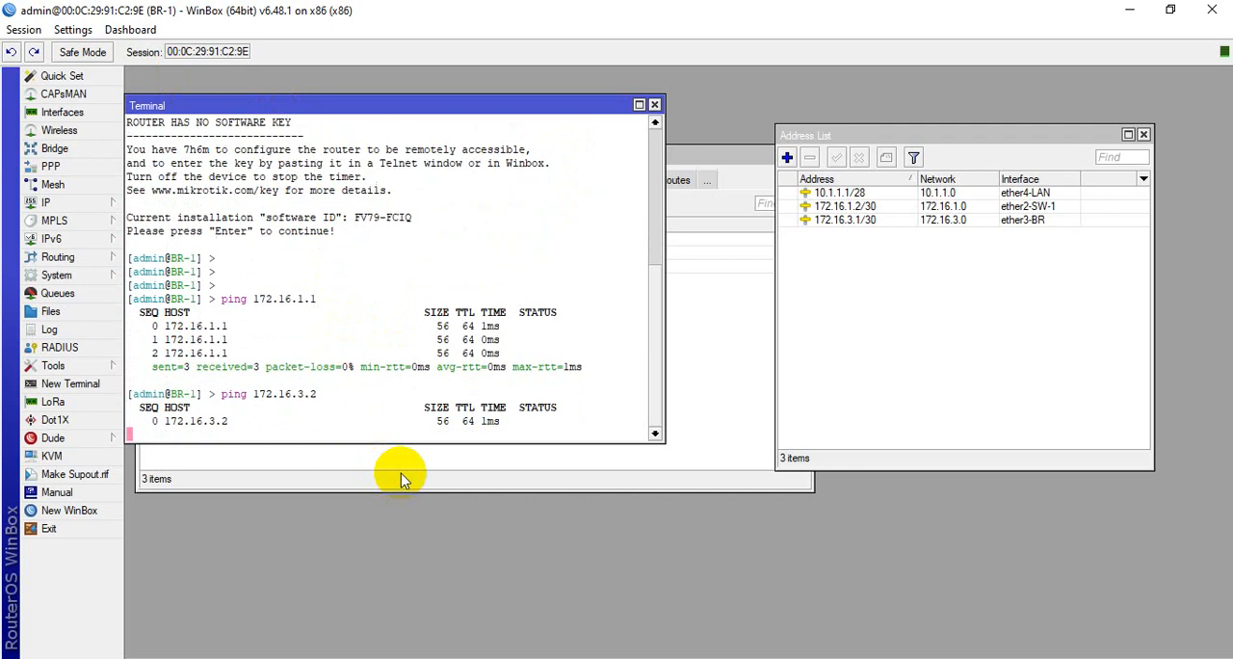
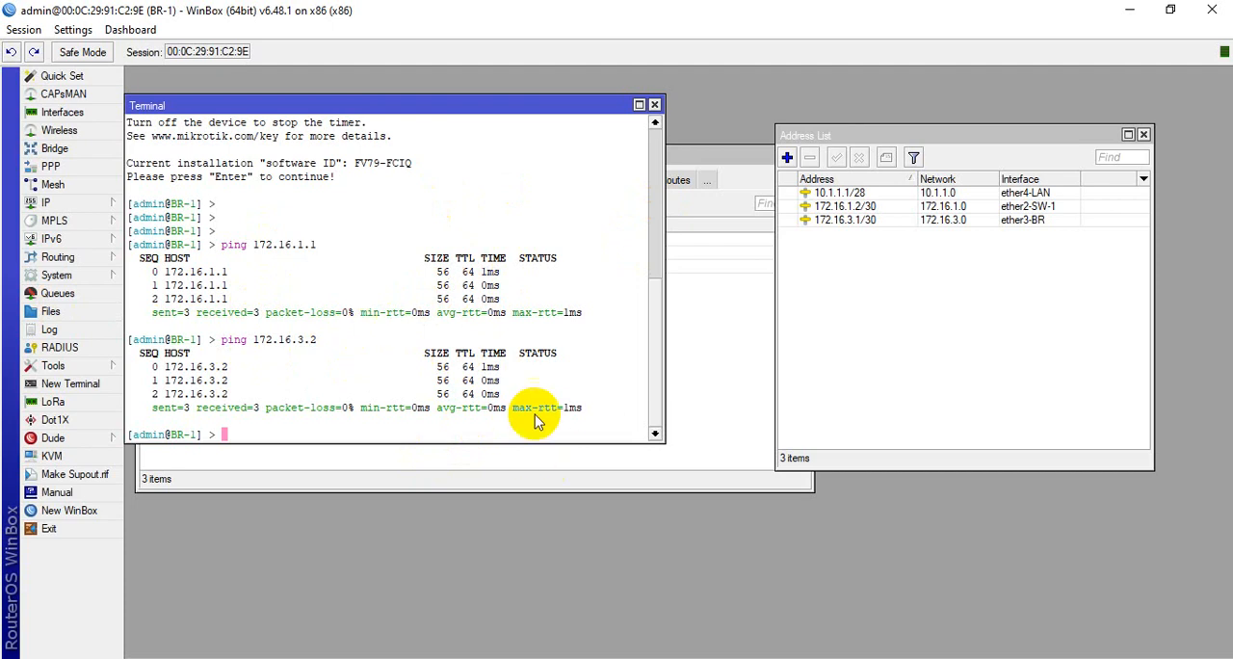
Switch to the Windows 7 virtual machine and refresh its Network Connections window
mouse_move(645, 657)
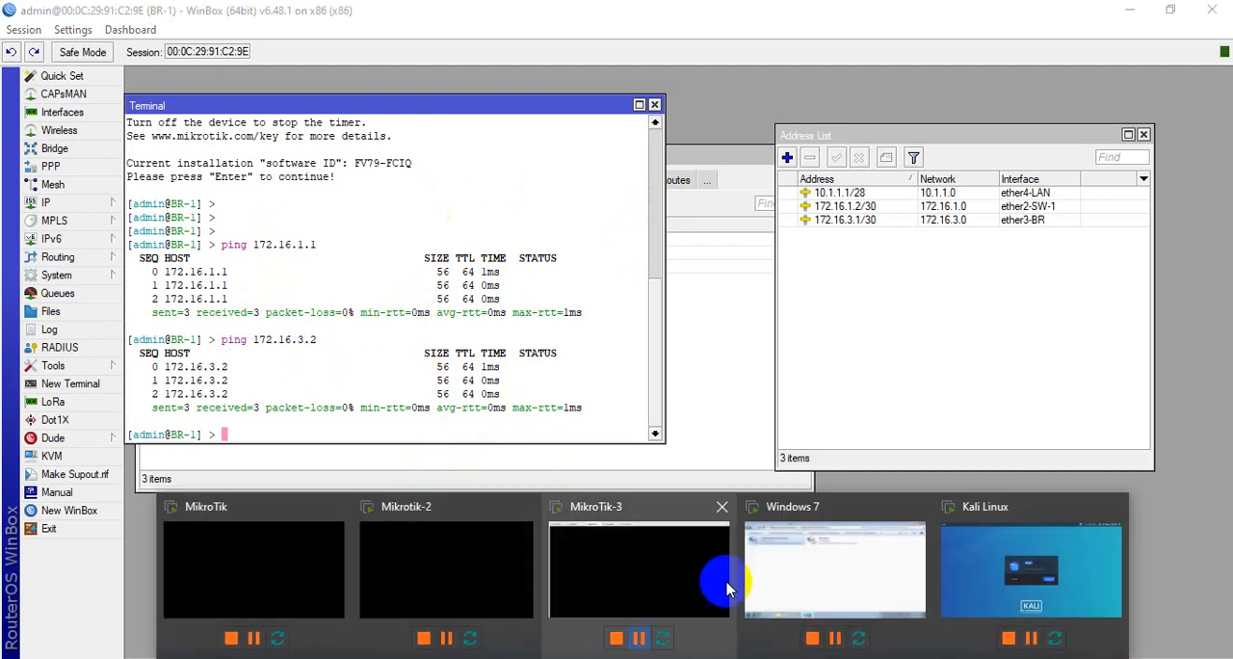
click(836, 551)
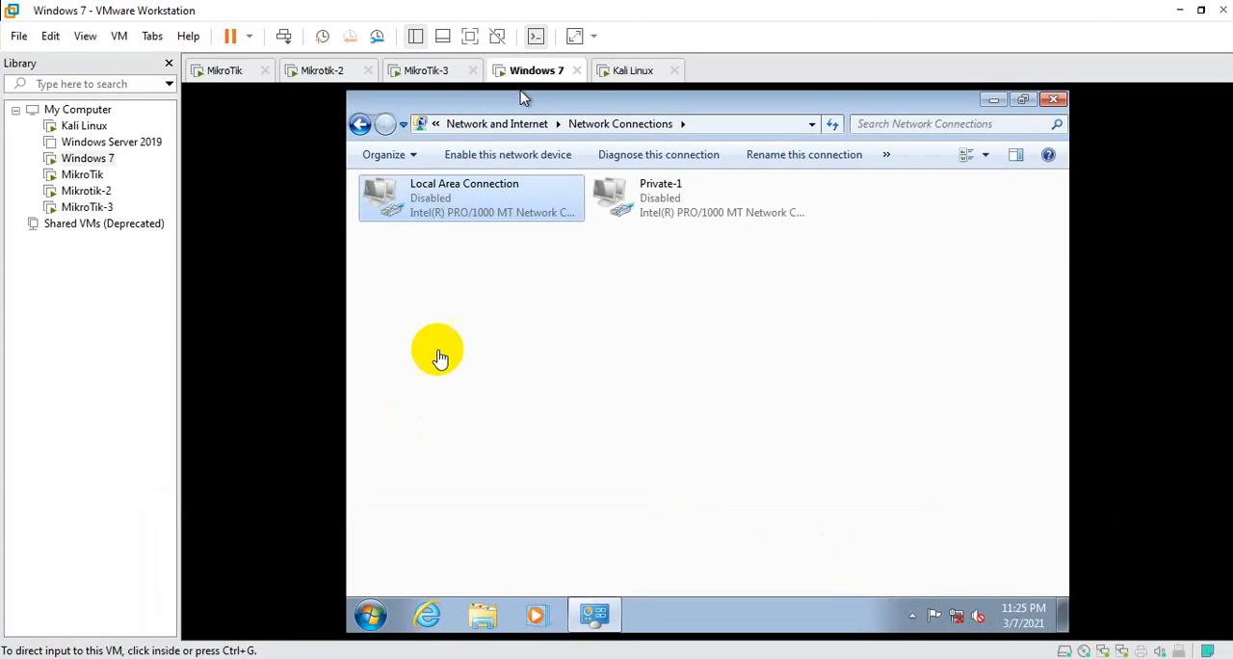
right_click(476, 272)
click(528, 344)
right_click(622, 279)
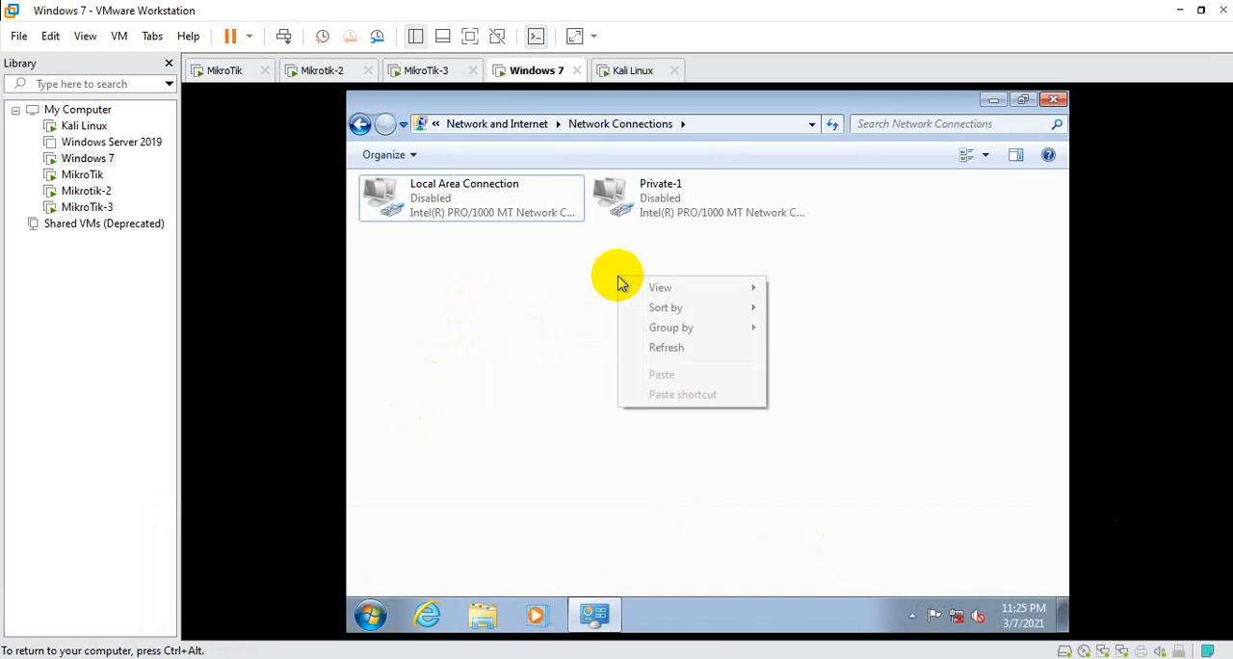
click(674, 345)
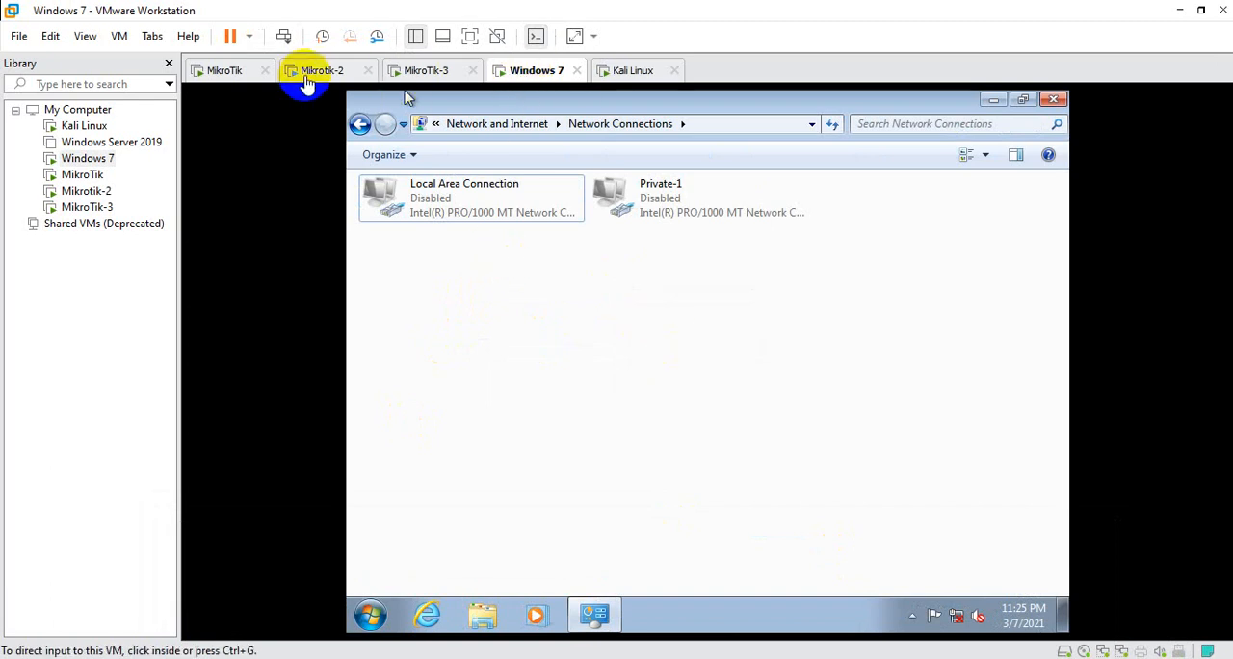
click(433, 276)
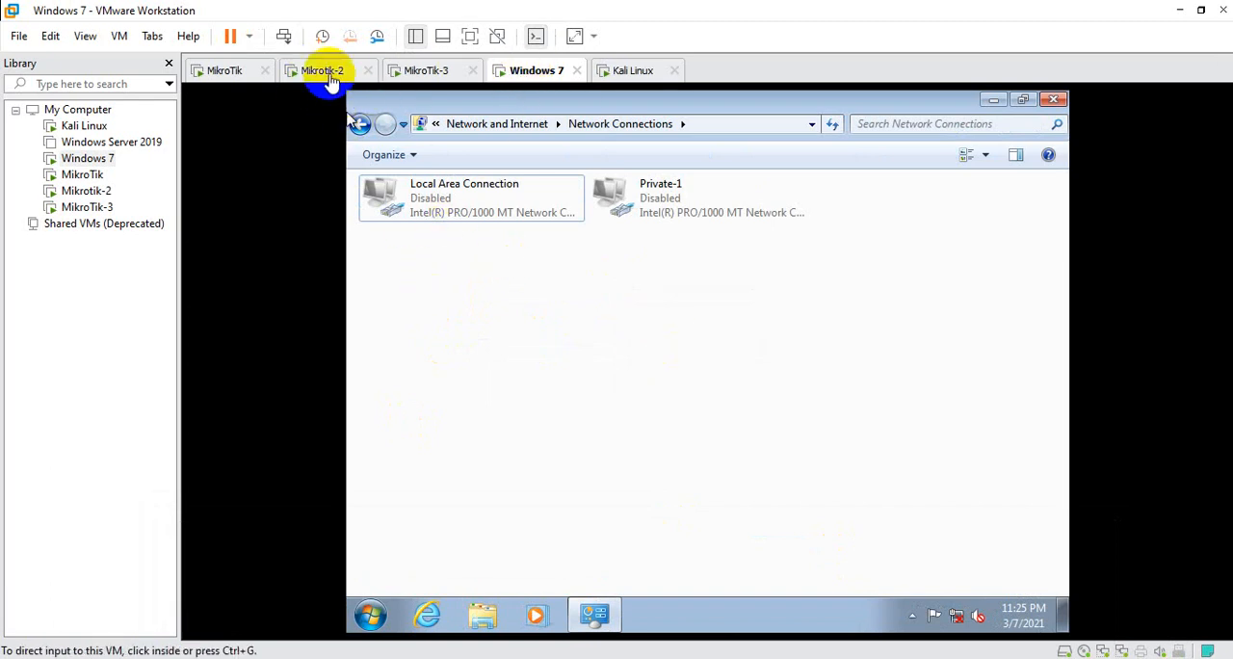
Switch back to the BR-1 WinBox session and close its terminal window
mouse_move(594, 614)
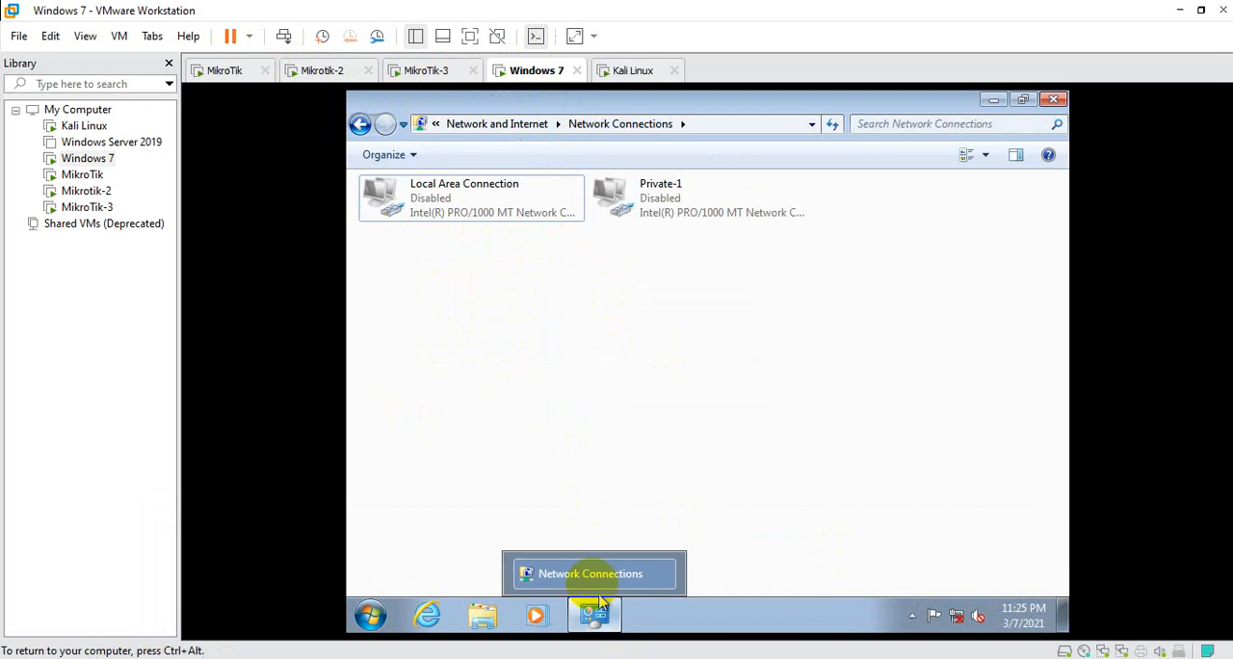
mouse_move(554, 658)
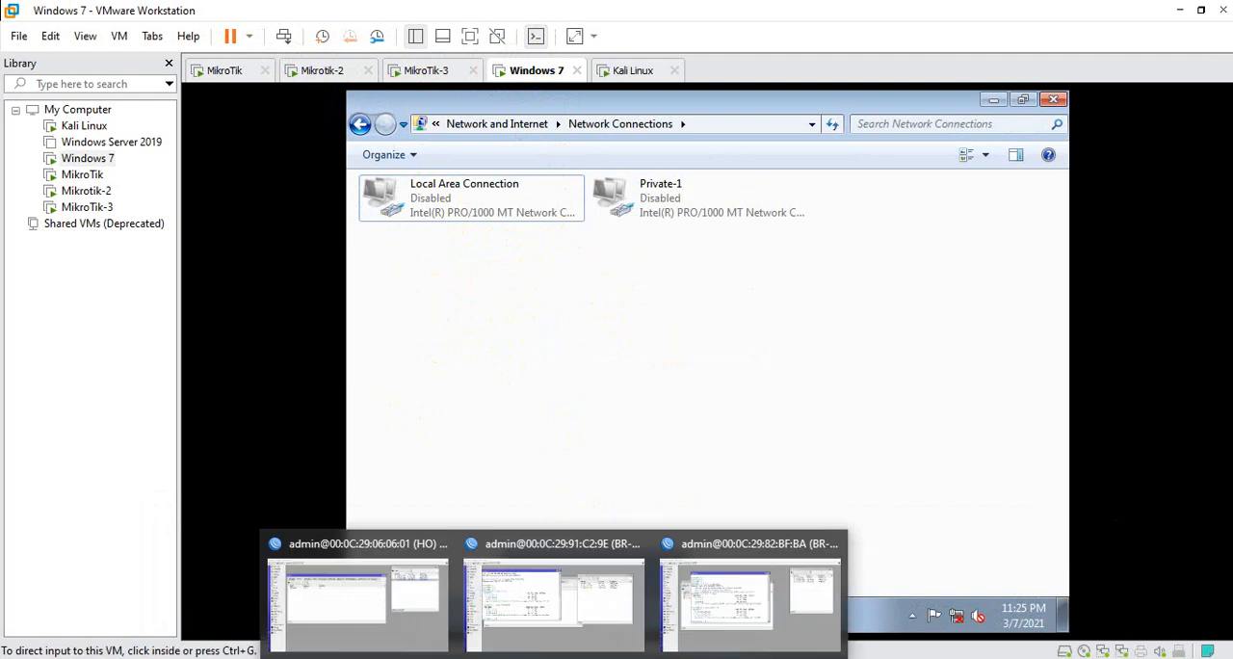
click(550, 588)
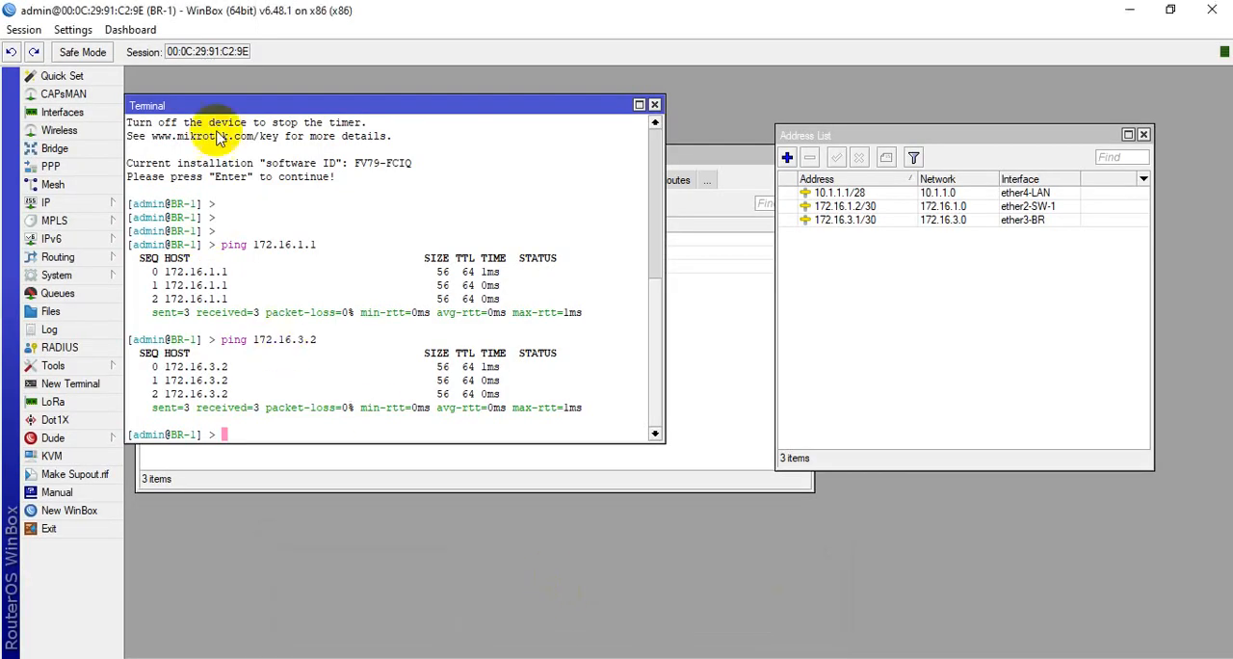
click(655, 104)
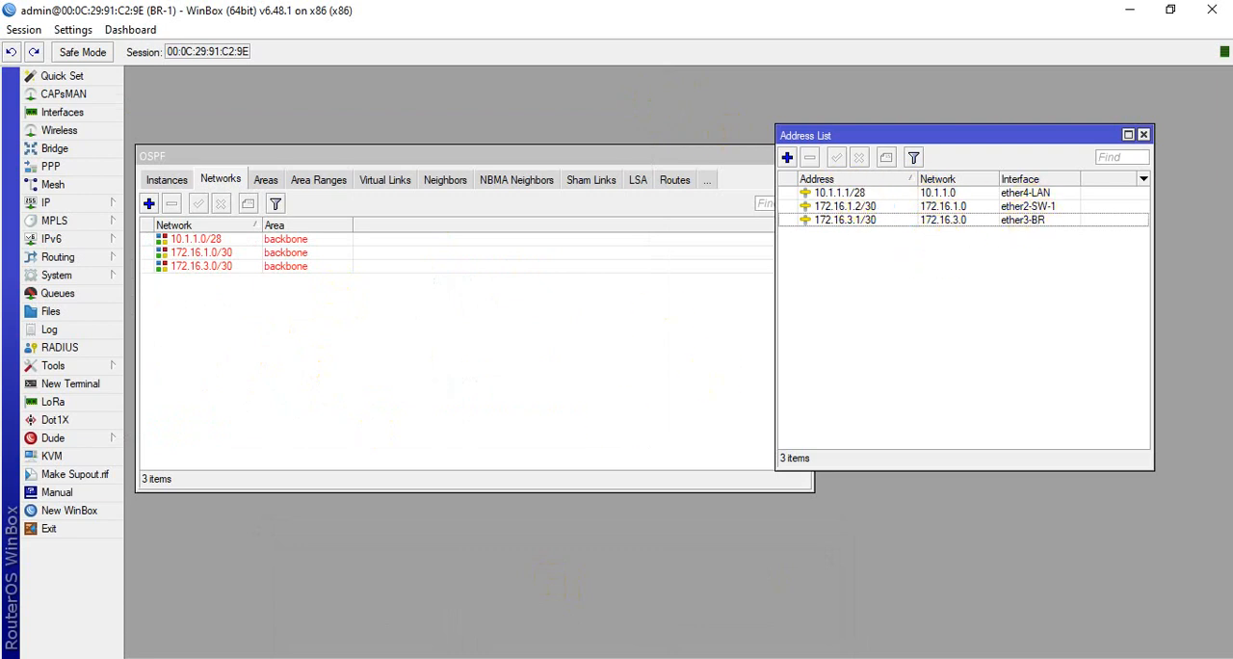
Return to the Windows 7 virtual machine and enable its Local Area Connection adapter
click(798, 564)
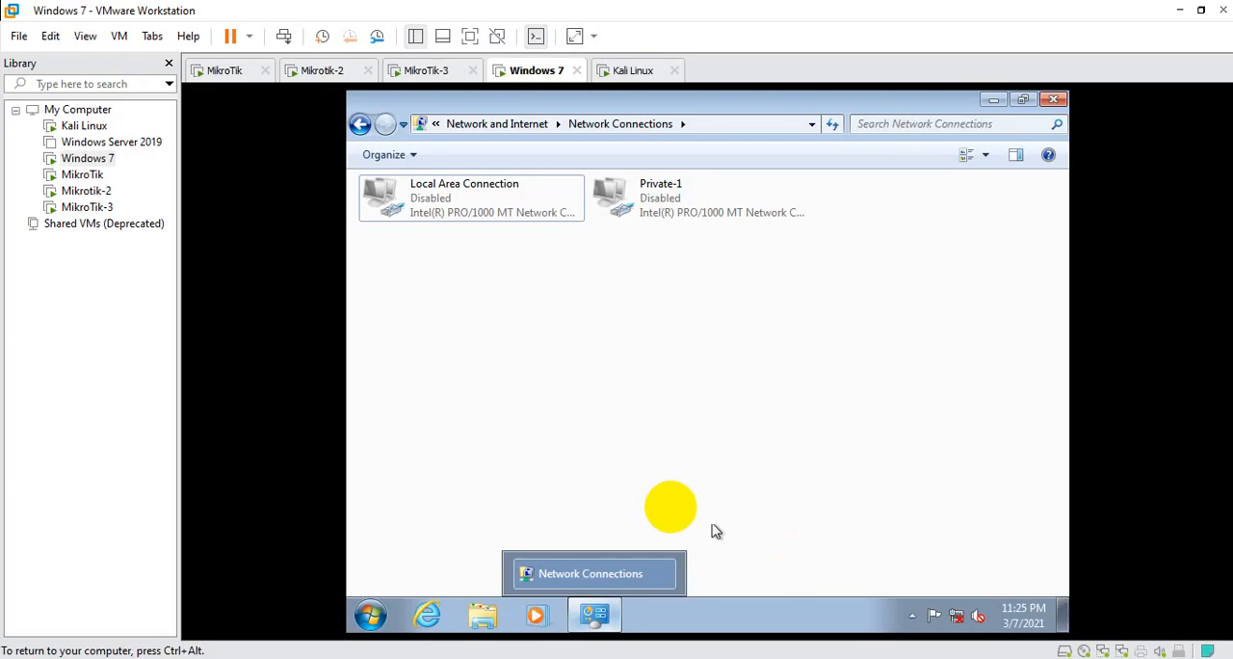
right_click(449, 191)
click(499, 201)
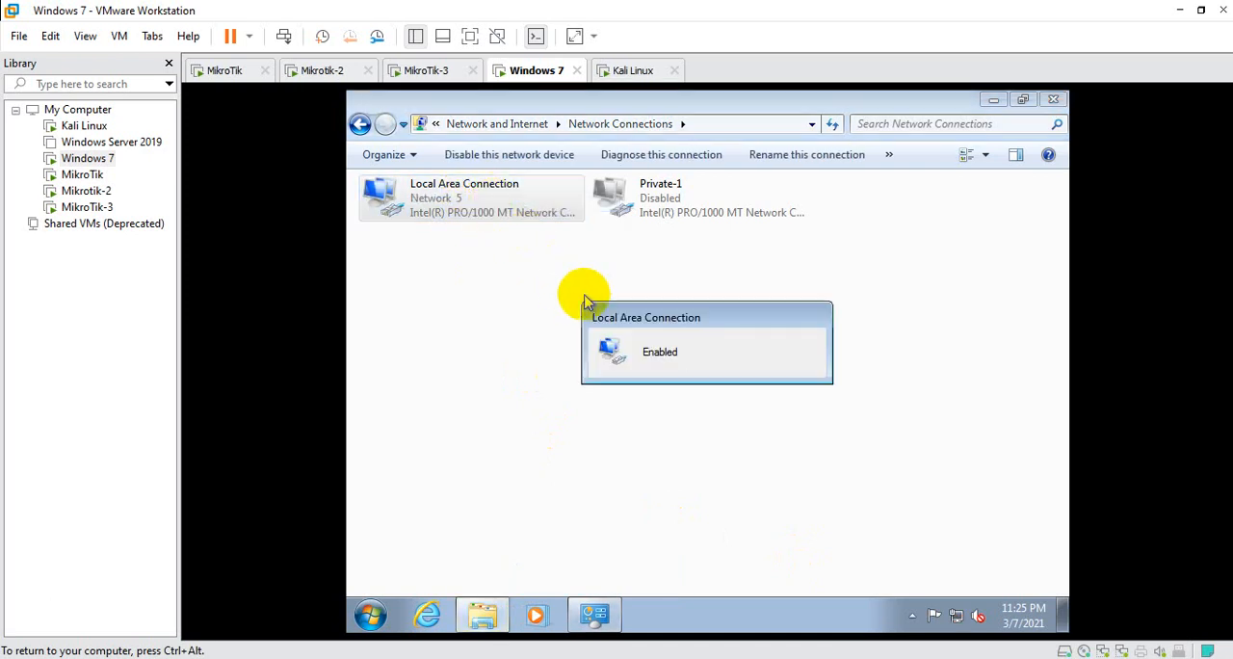
Check the Local Area Connection's network details for its DHCP-assigned address, gateway and DNS server, closing the status dialogs
right_click(481, 199)
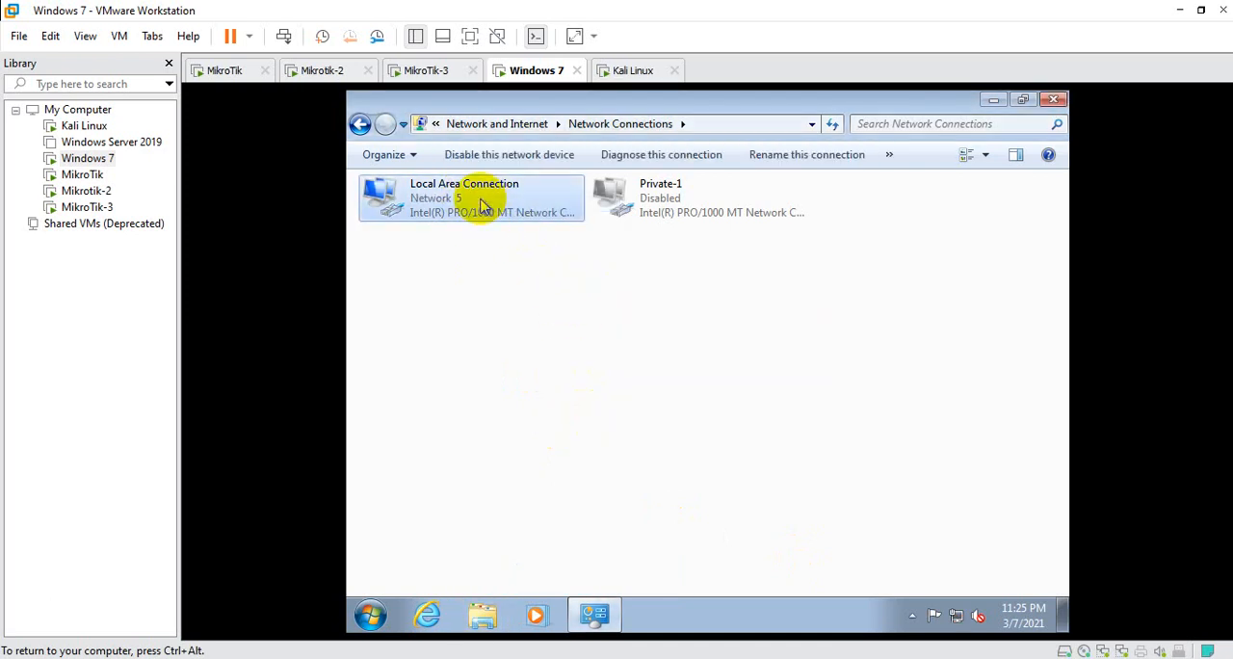
click(528, 231)
click(601, 339)
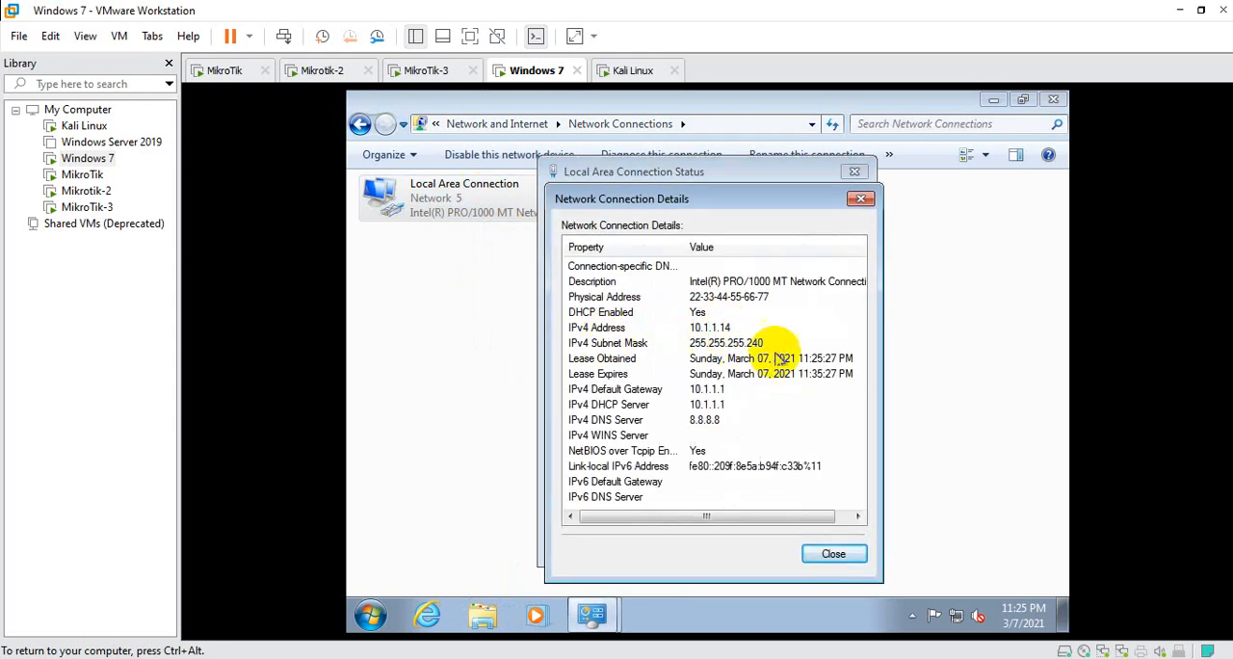
click(832, 552)
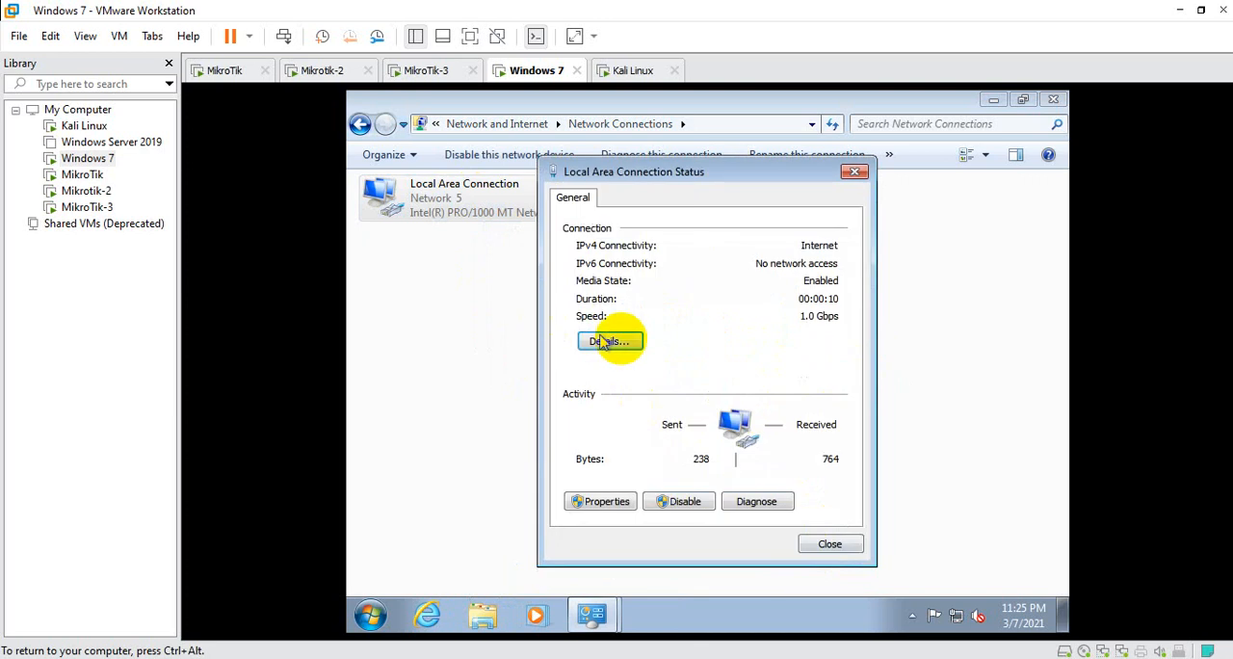
click(854, 173)
click(565, 289)
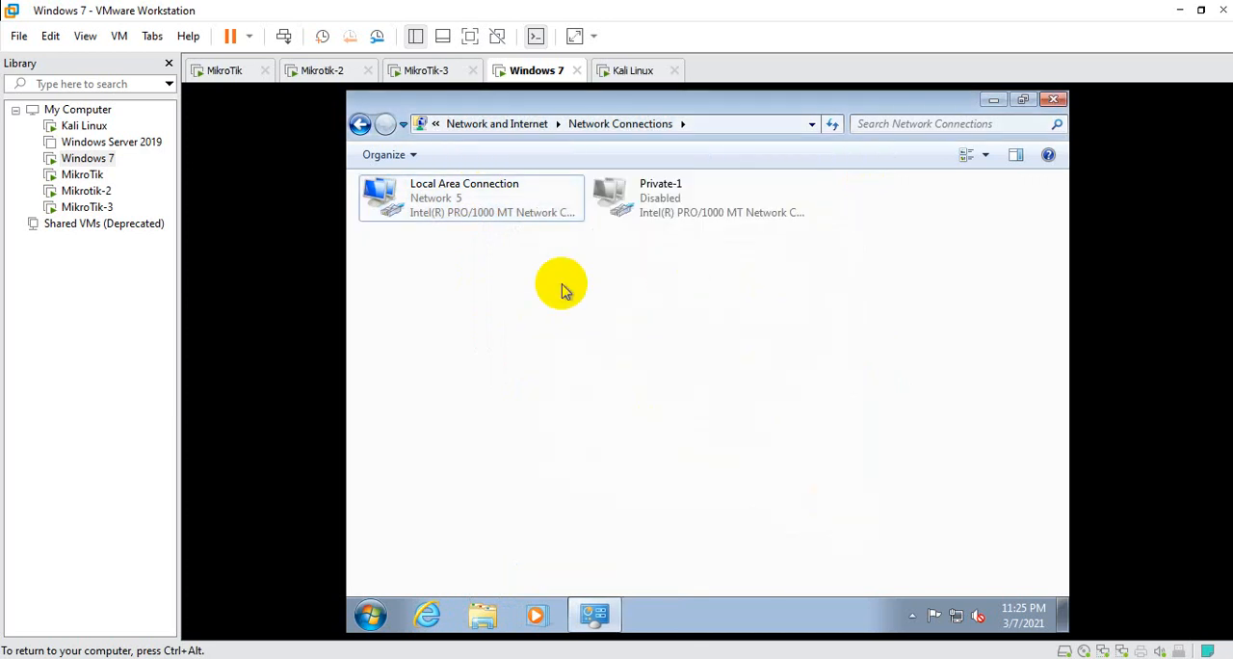
Open a command prompt in Windows 7, ping google.com to test internet access, and close the prompt
key(super)
click(825, 387)
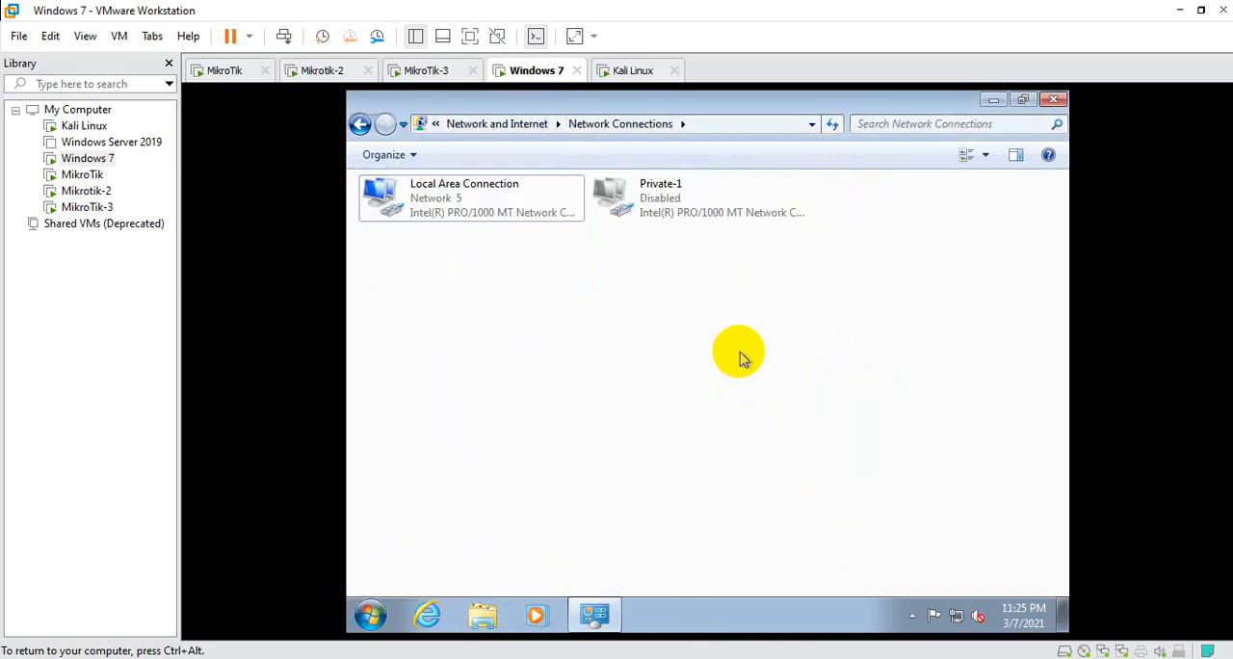
key(super+r)
key(Return)
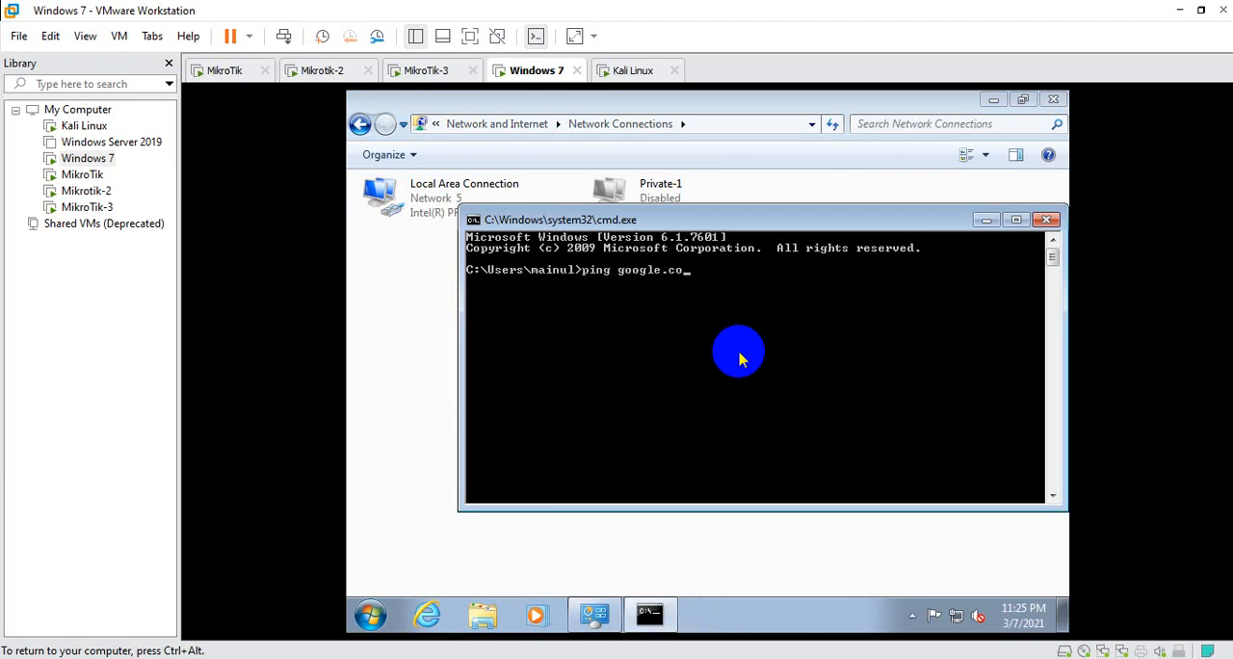
text(ping google.com)
key(Return)
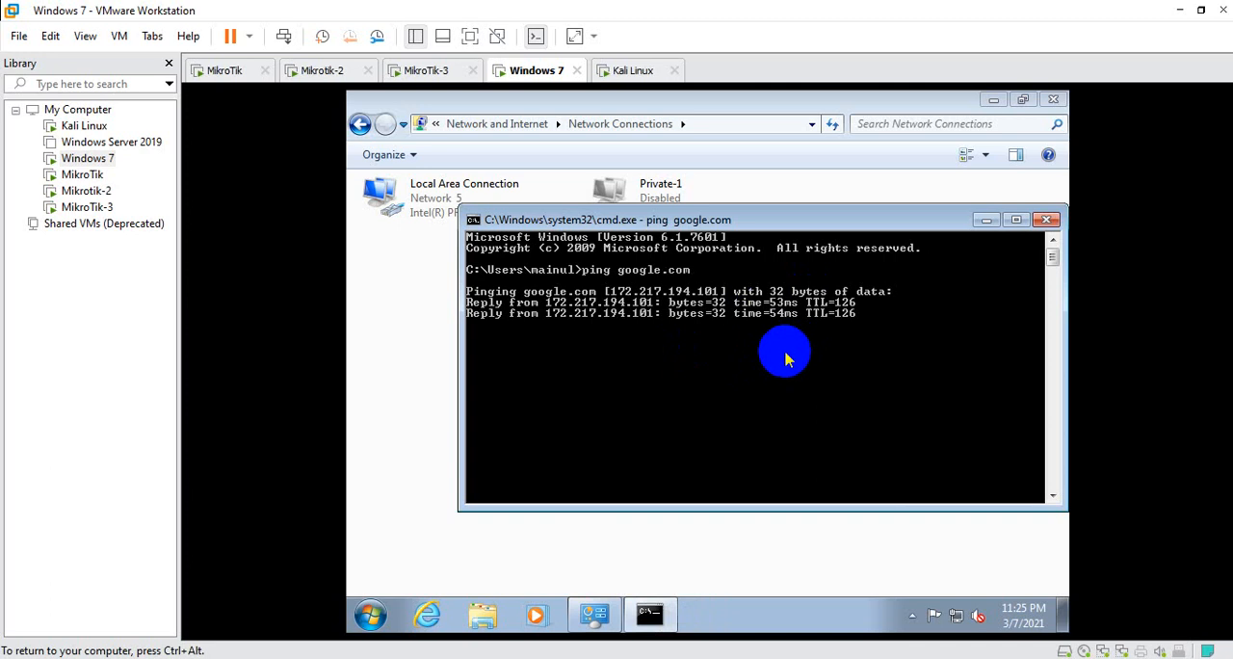
click(1047, 221)
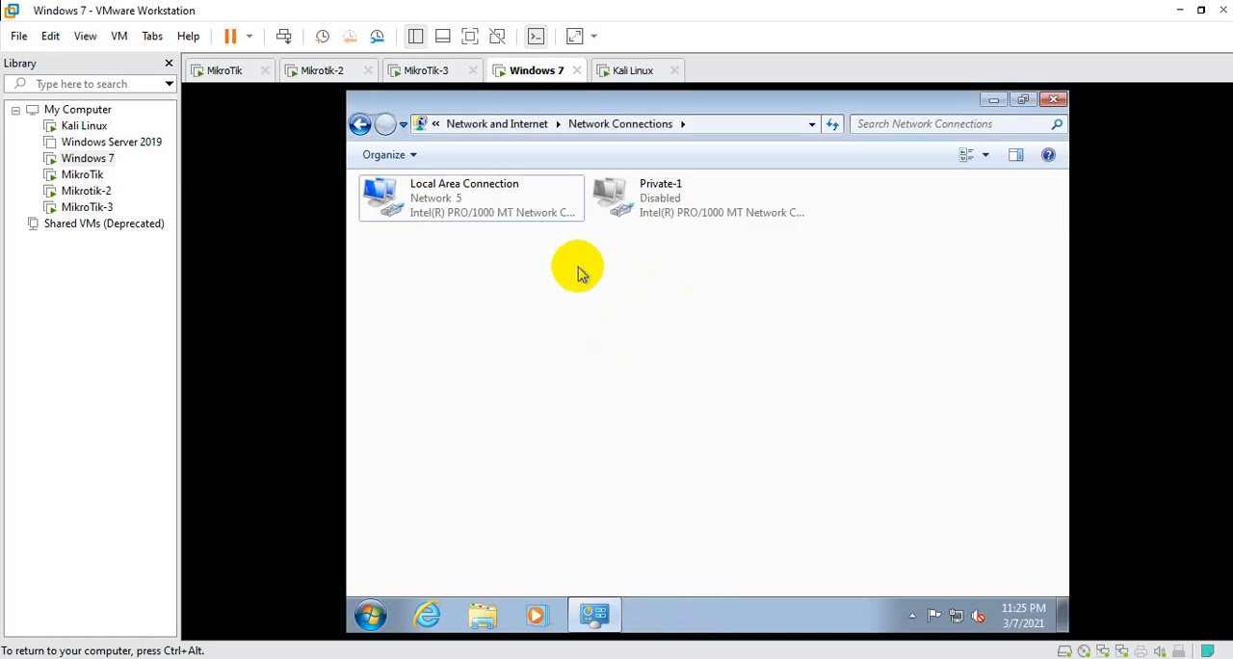
Switch to the Kali Linux virtual machine and log in with the account password
click(635, 70)
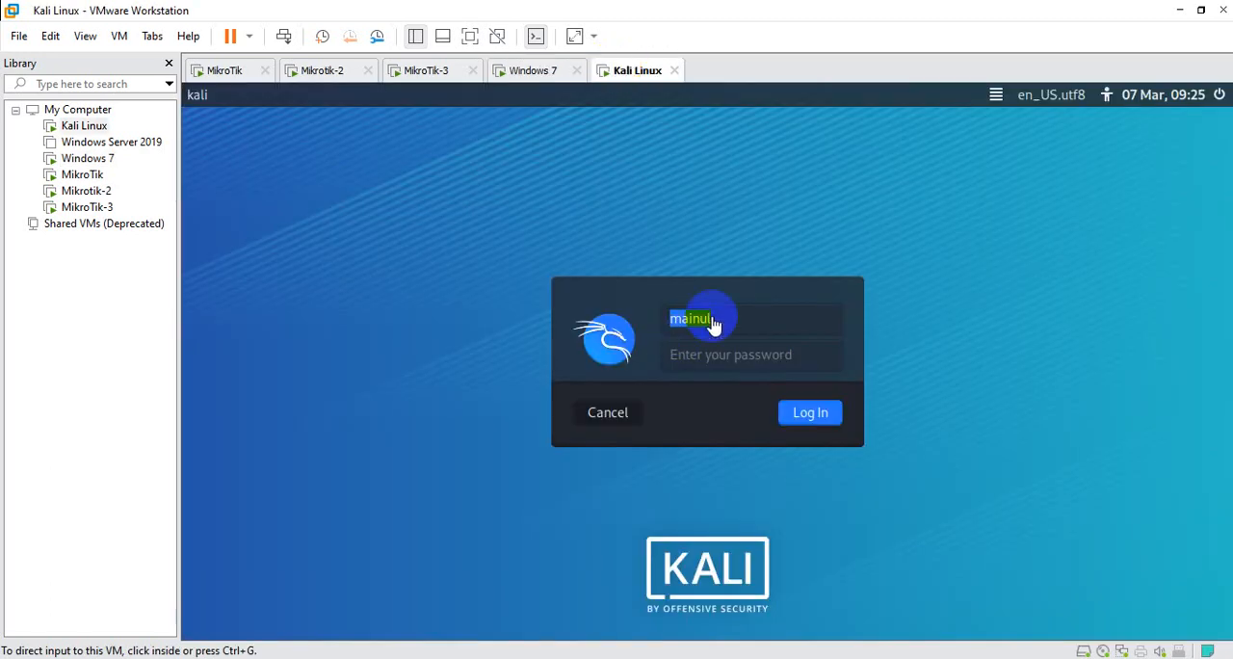
click(700, 353)
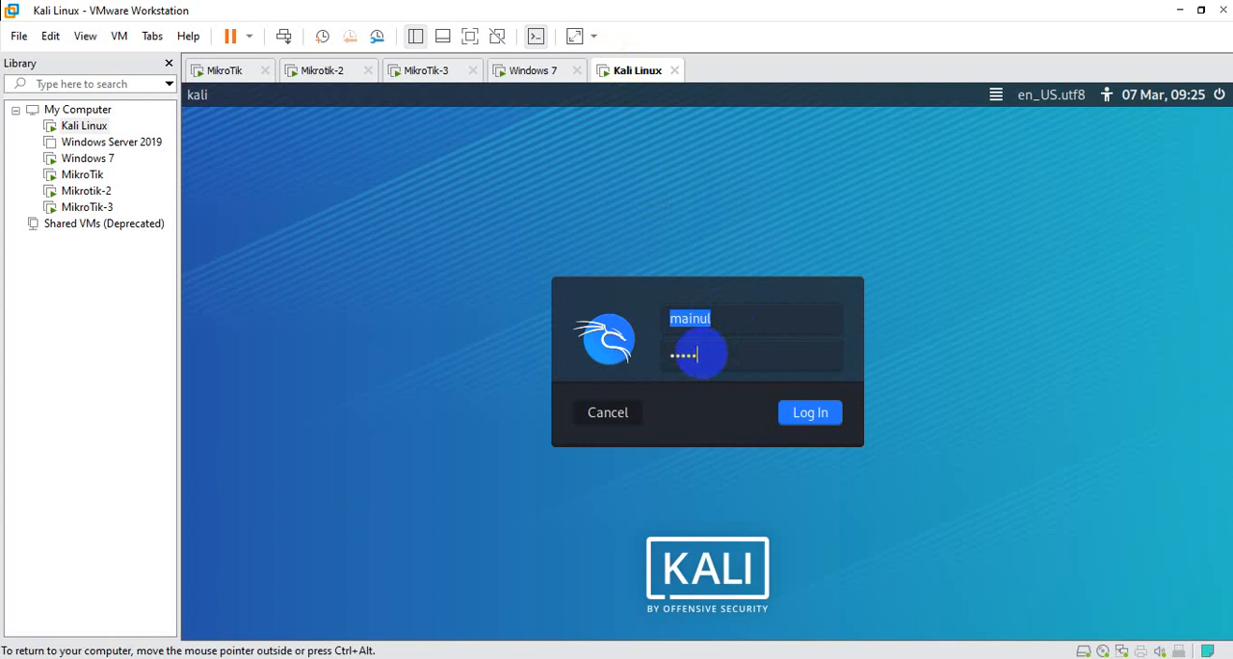
key(Return)
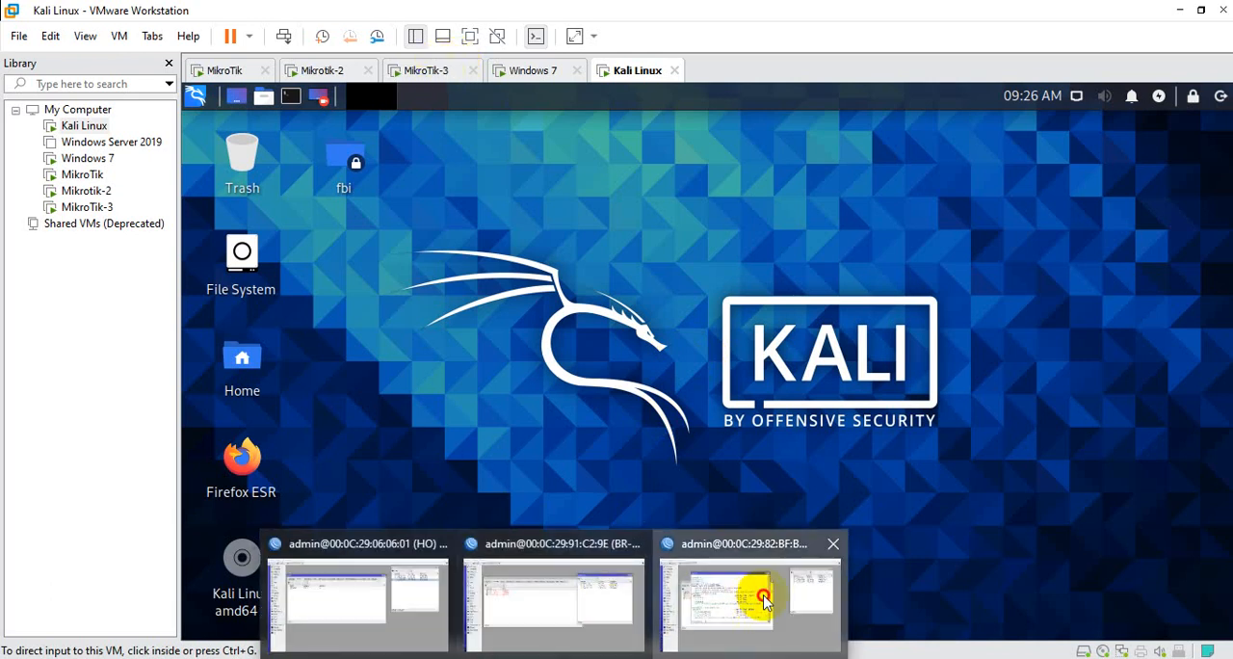
Glance at the BR-2 session's address list, and run ifconfig in a new terminal on the Kali desktop to check its address
click(707, 594)
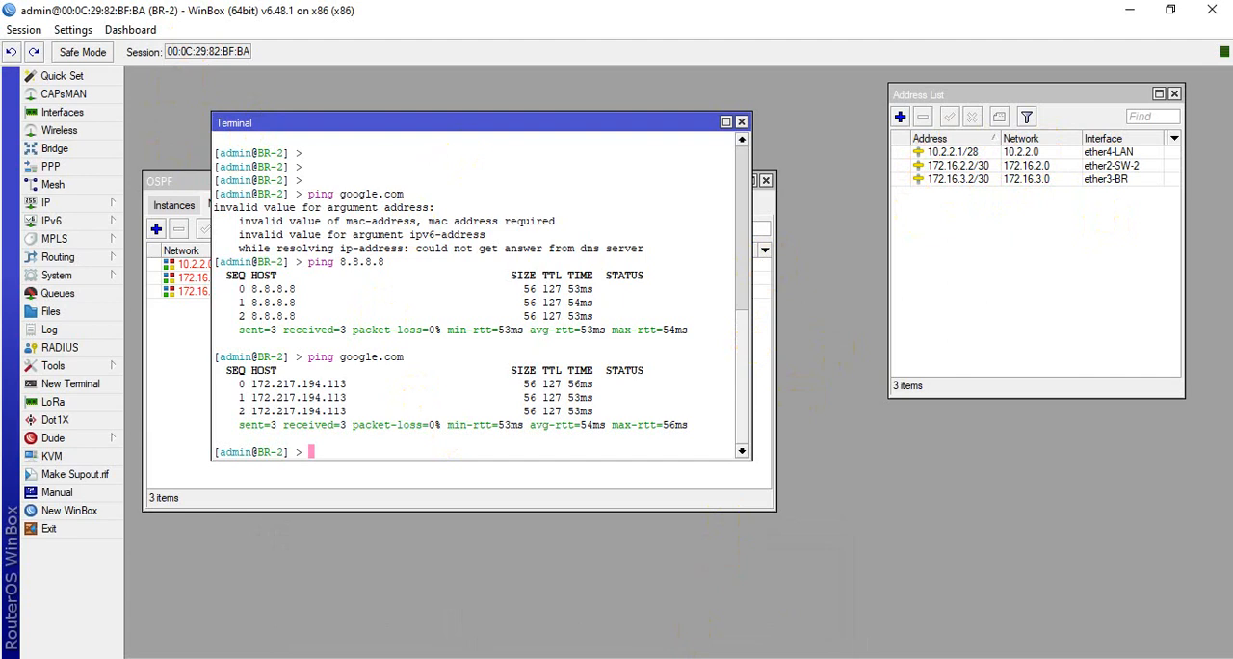
click(1024, 578)
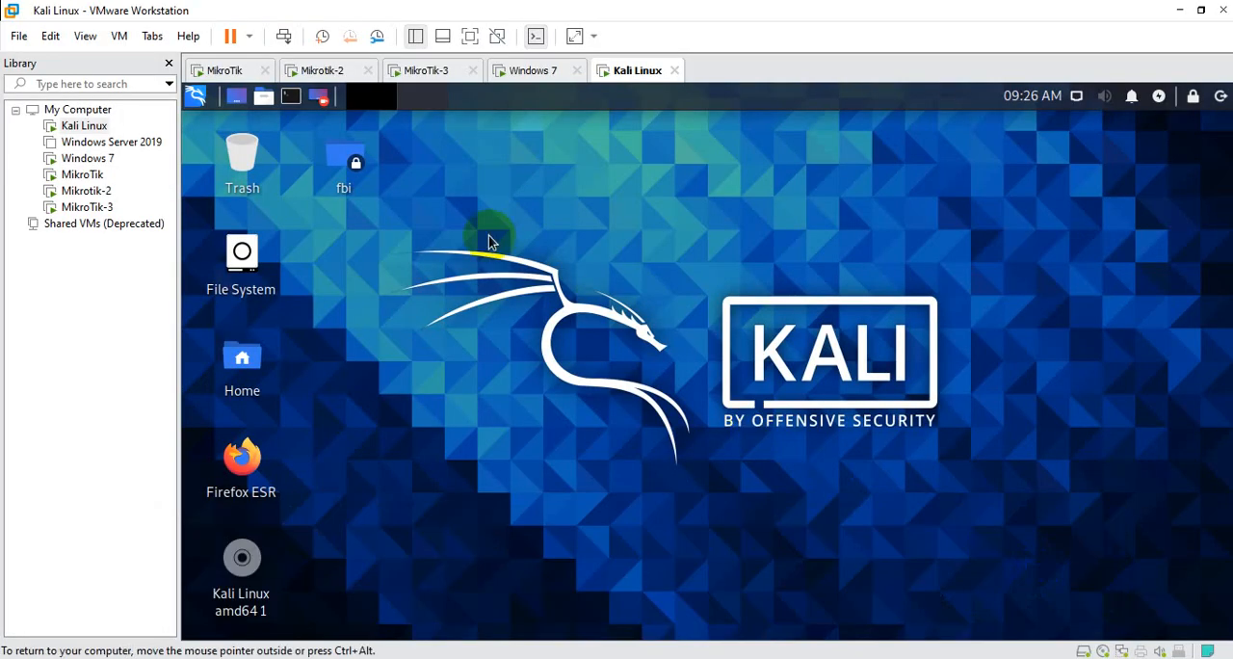
right_click(489, 242)
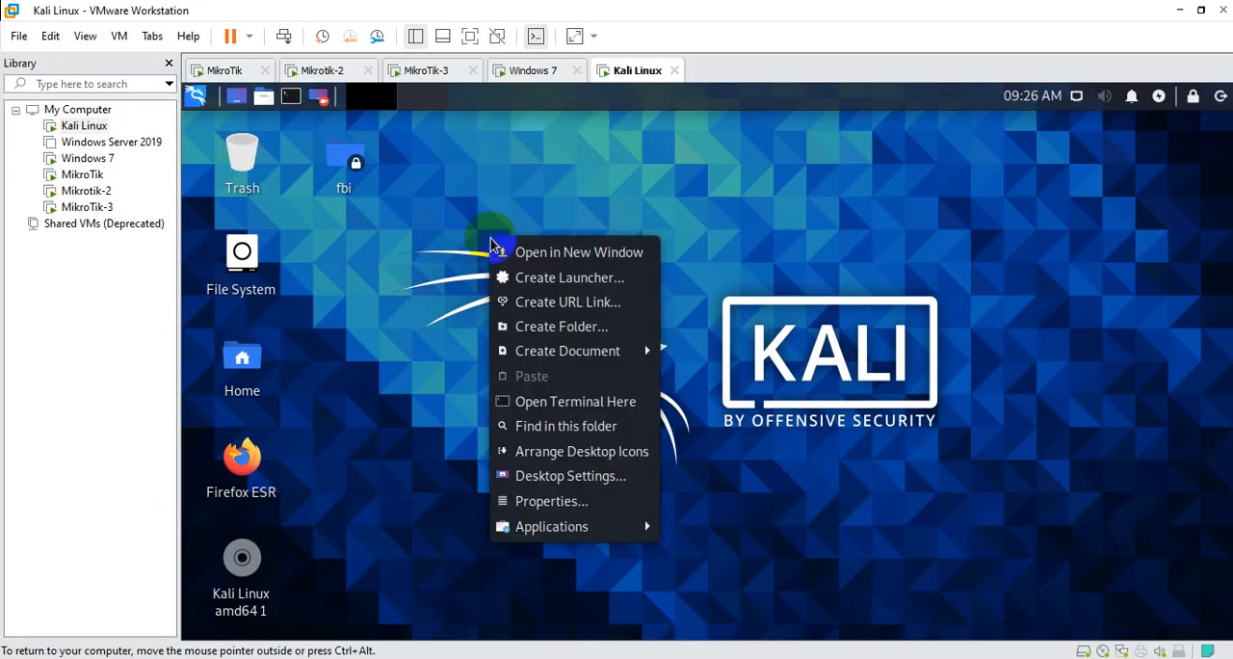
click(595, 412)
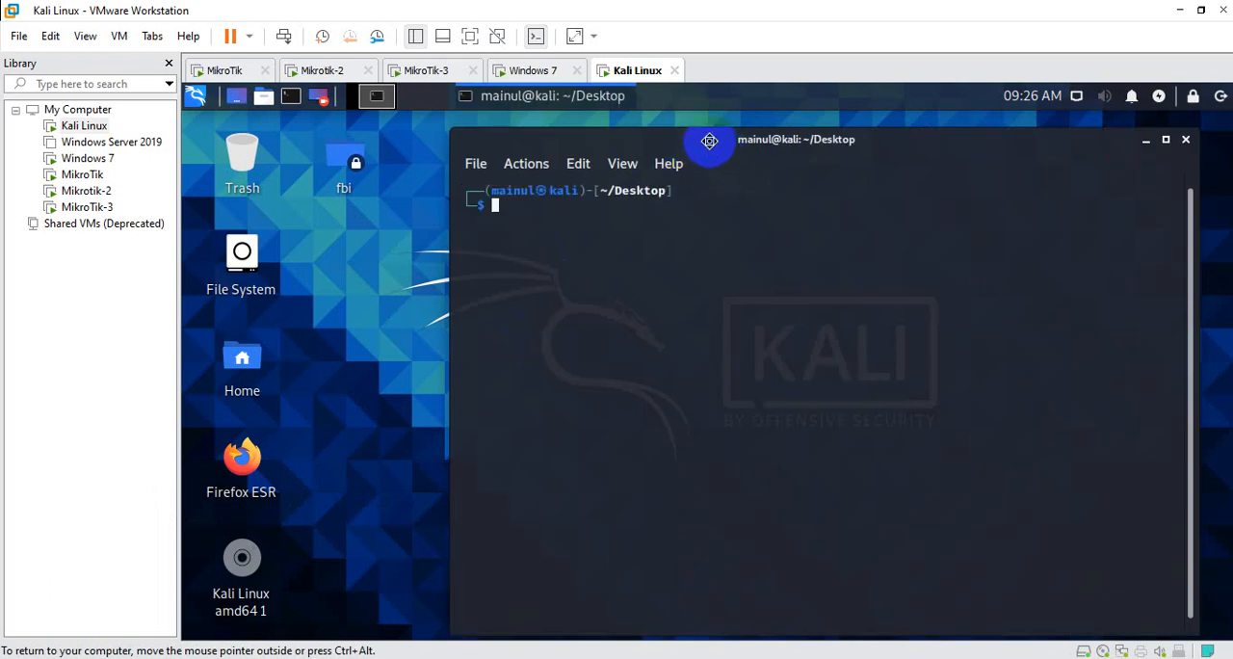
drag(709, 141, 654, 144)
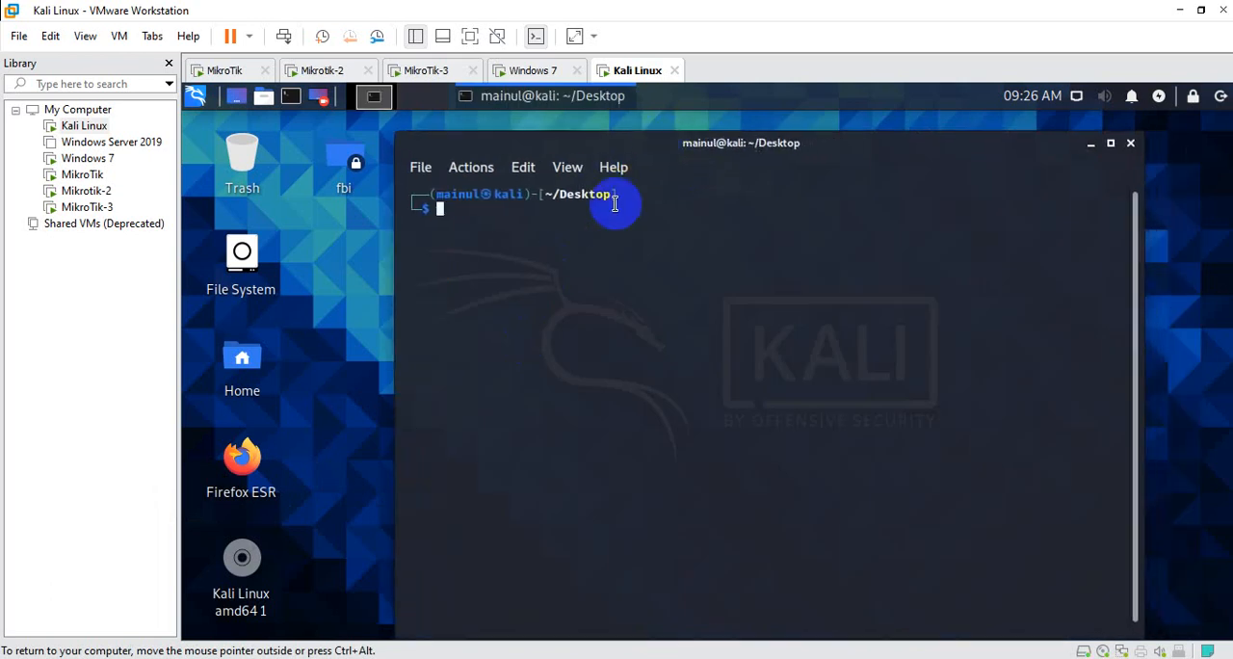
text(if)
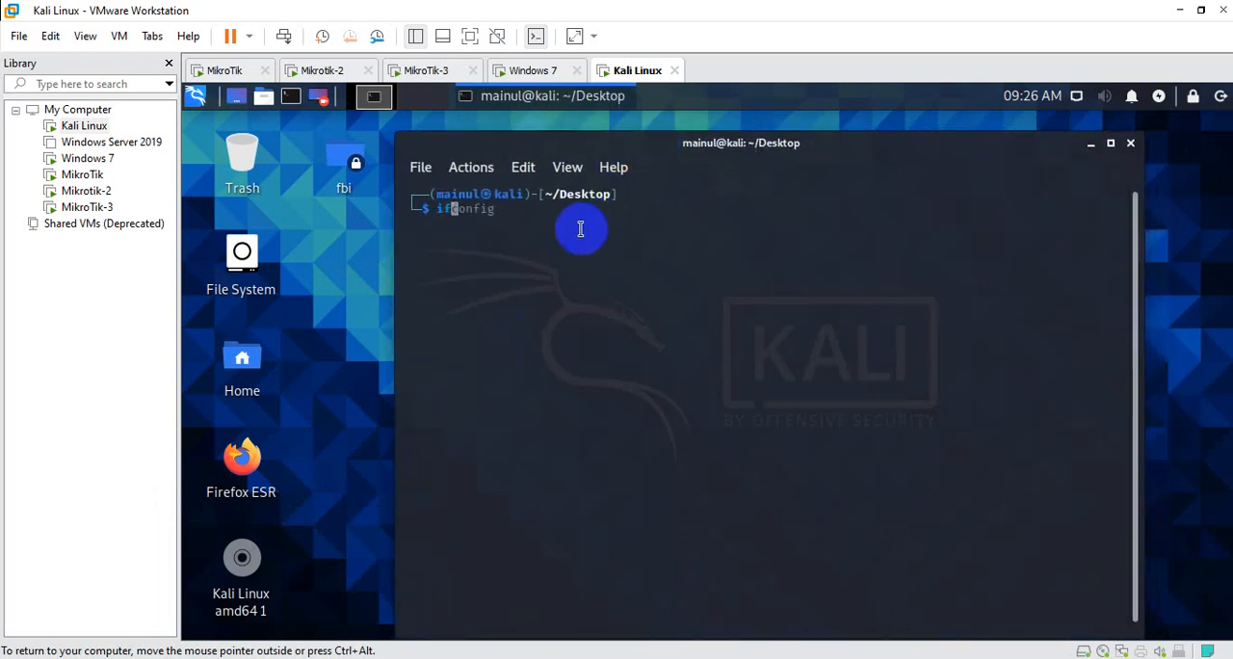
text(config)
key(Return)
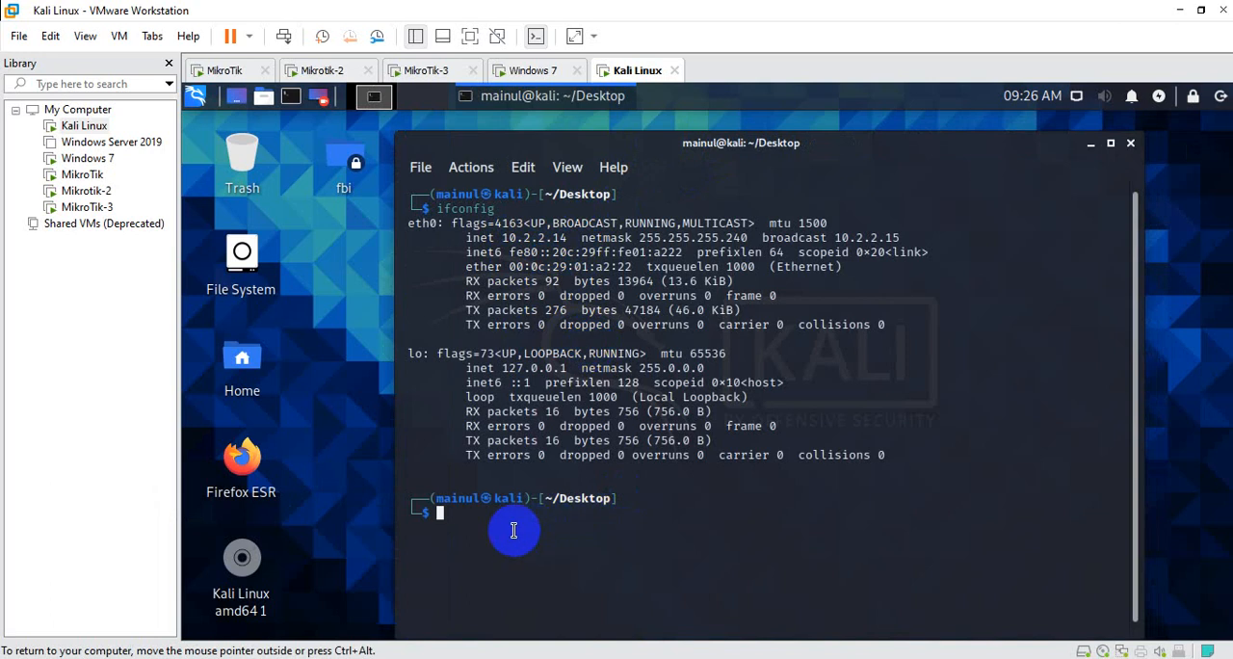
Ping google.com from the Kali terminal to test internet access, stopping after a few replies
text(ng google.com)
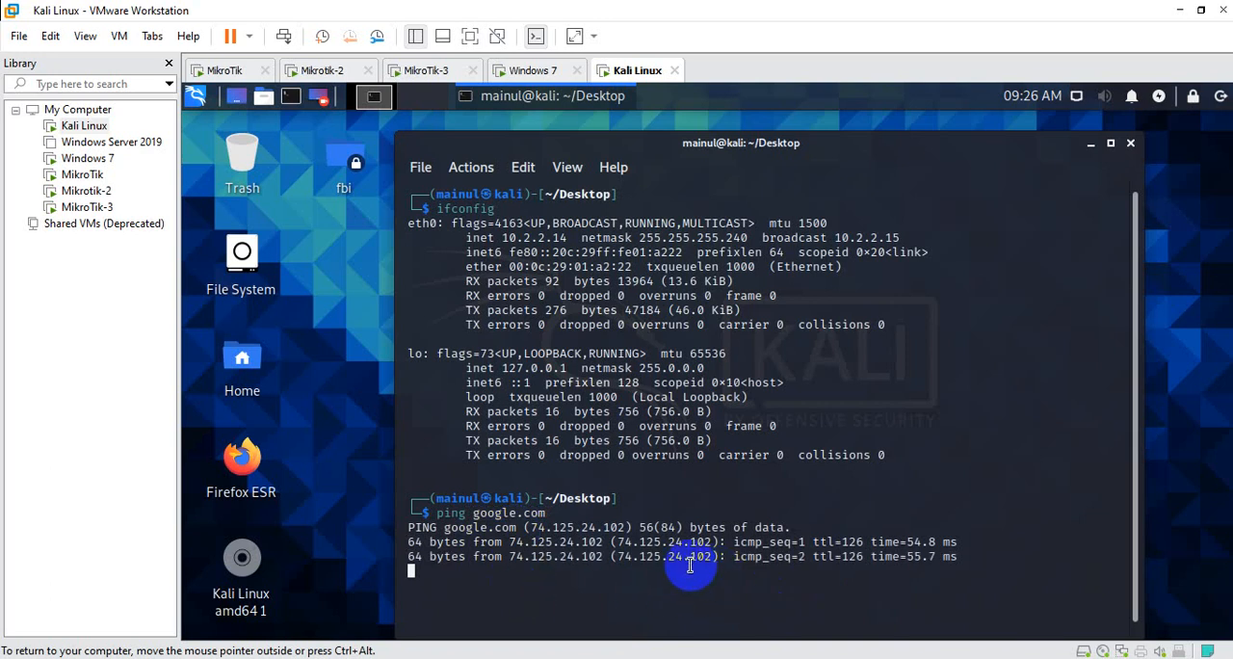
key(ctrl+c)
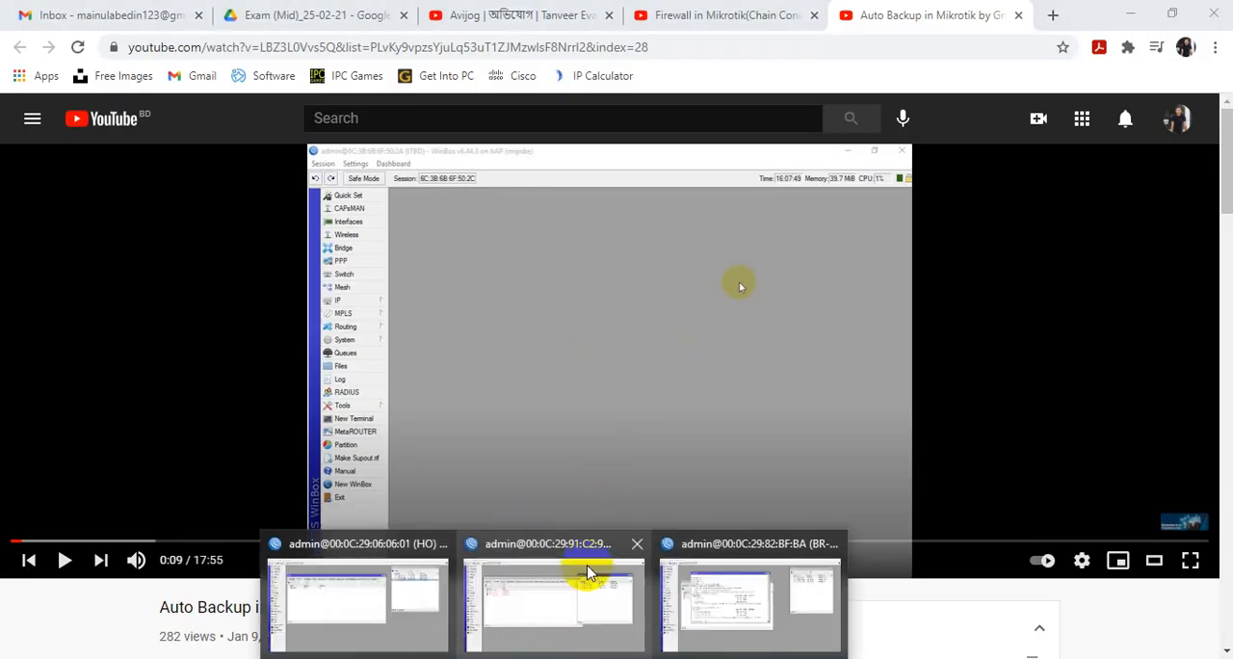
Switch to the BR-1 WinBox session and move the Address List window so it overlaps the OSPF window
click(581, 564)
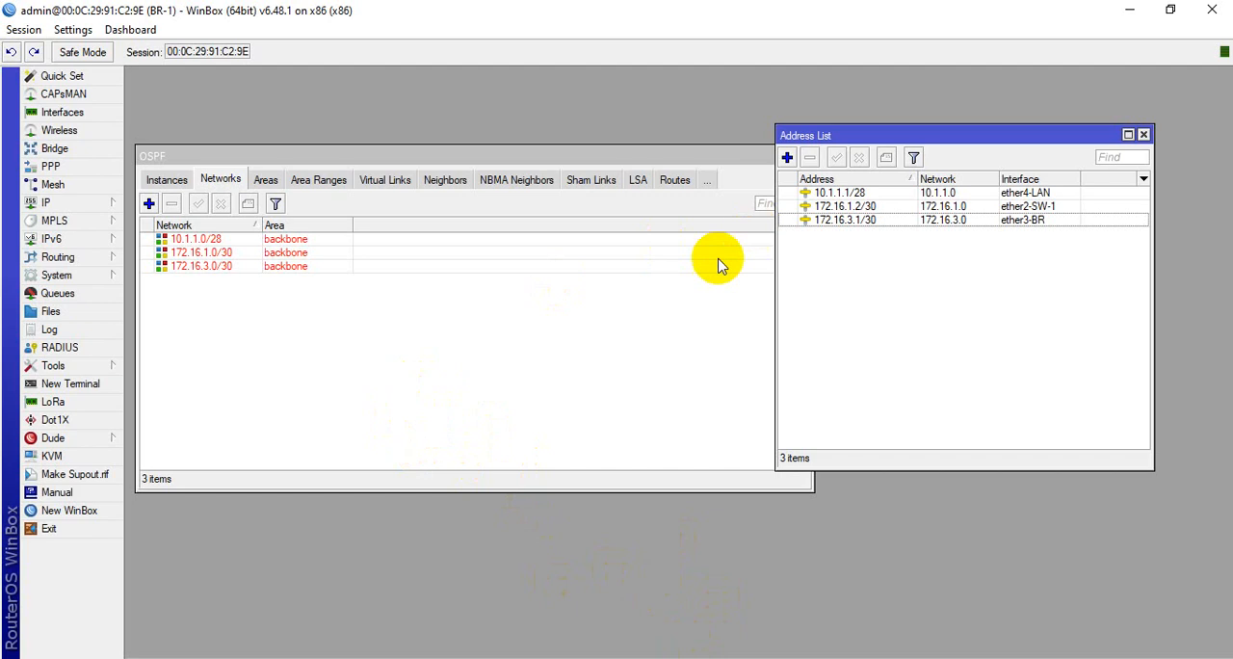
click(881, 140)
drag(882, 140, 739, 231)
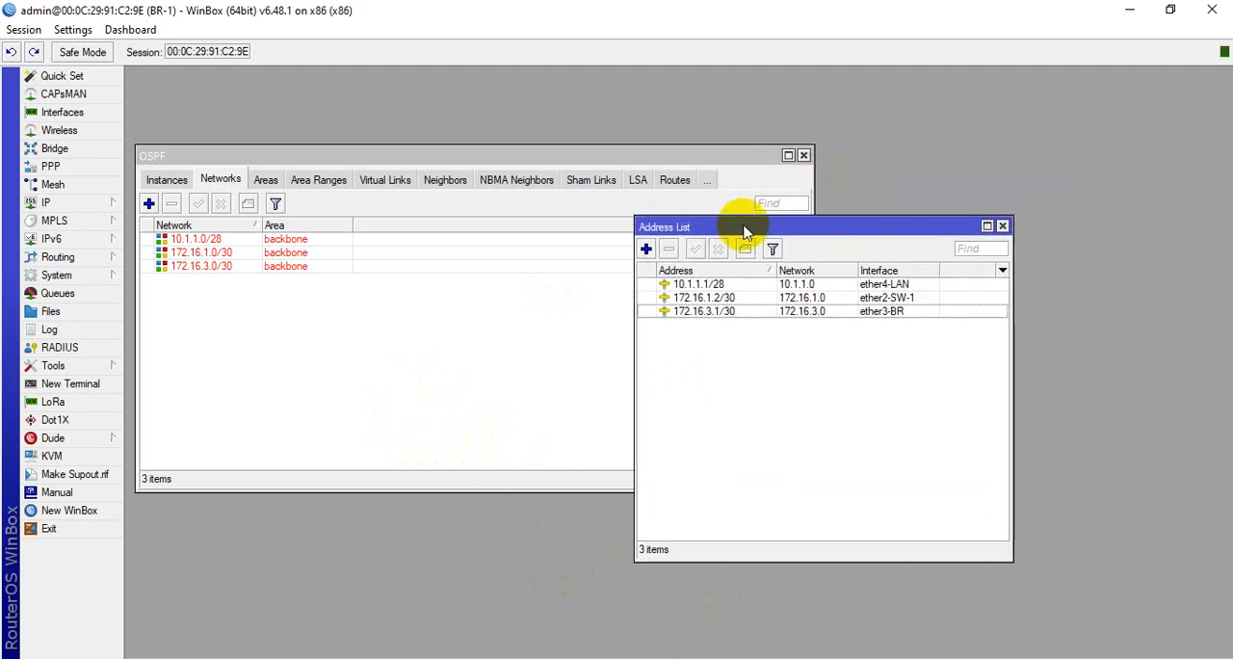